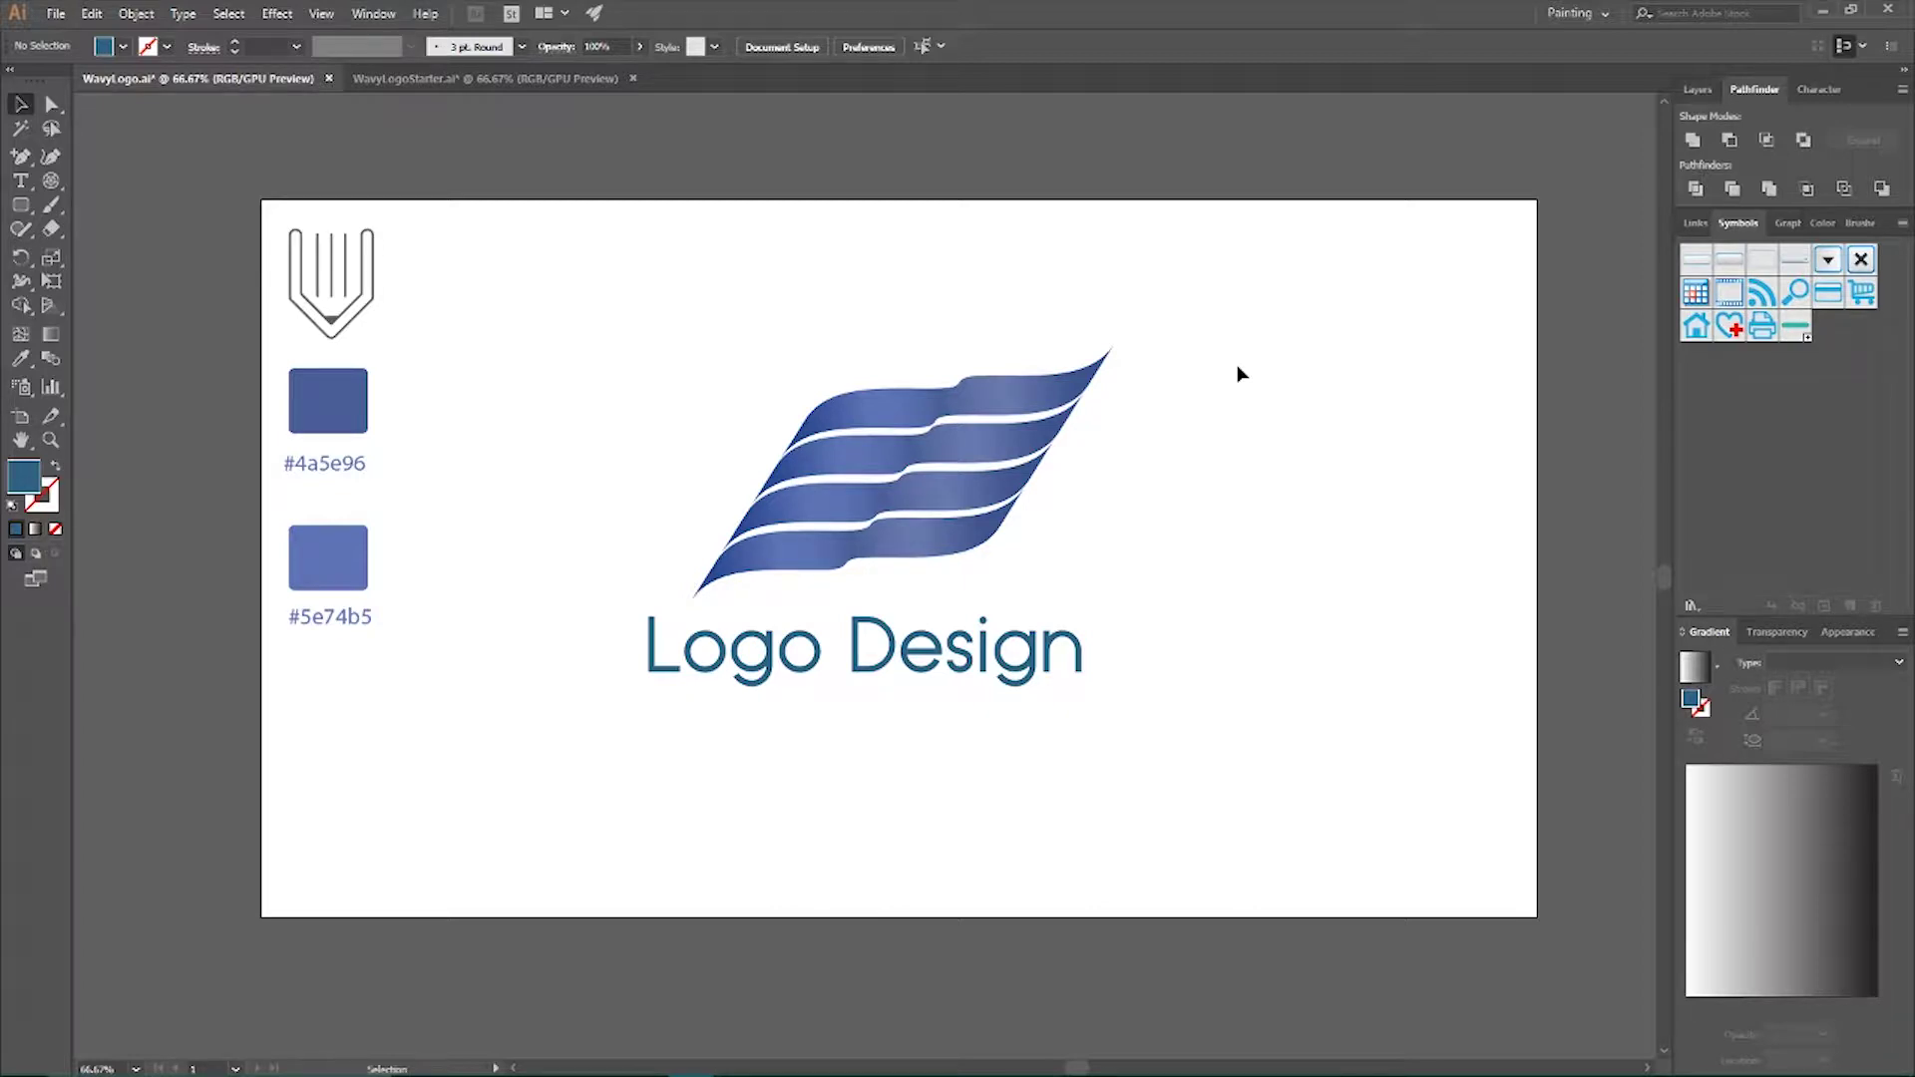
Zoom in on the finished wavy logo for a closer look
key(a)
key(ctrl+plus)
key(ctrl+plus)
key(ctrl+plus)
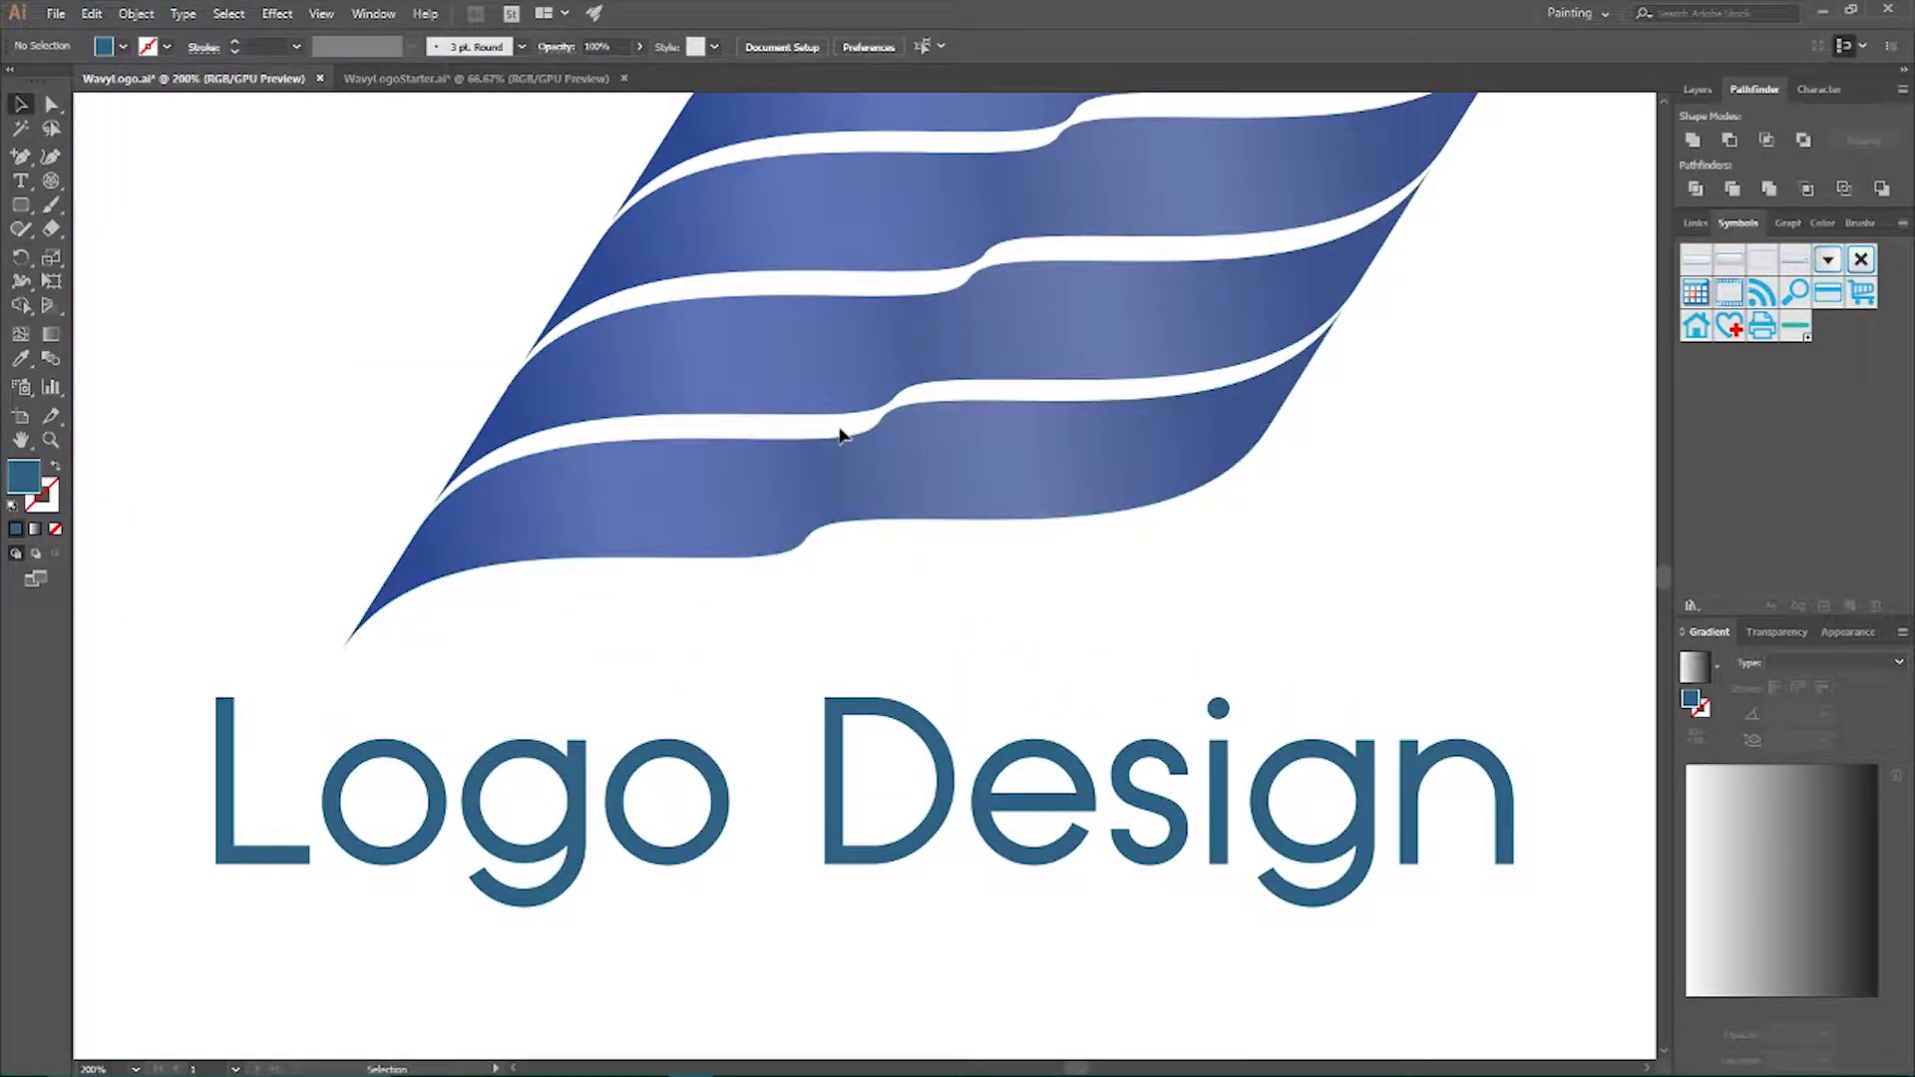
scroll(1047, 288, up, 2)
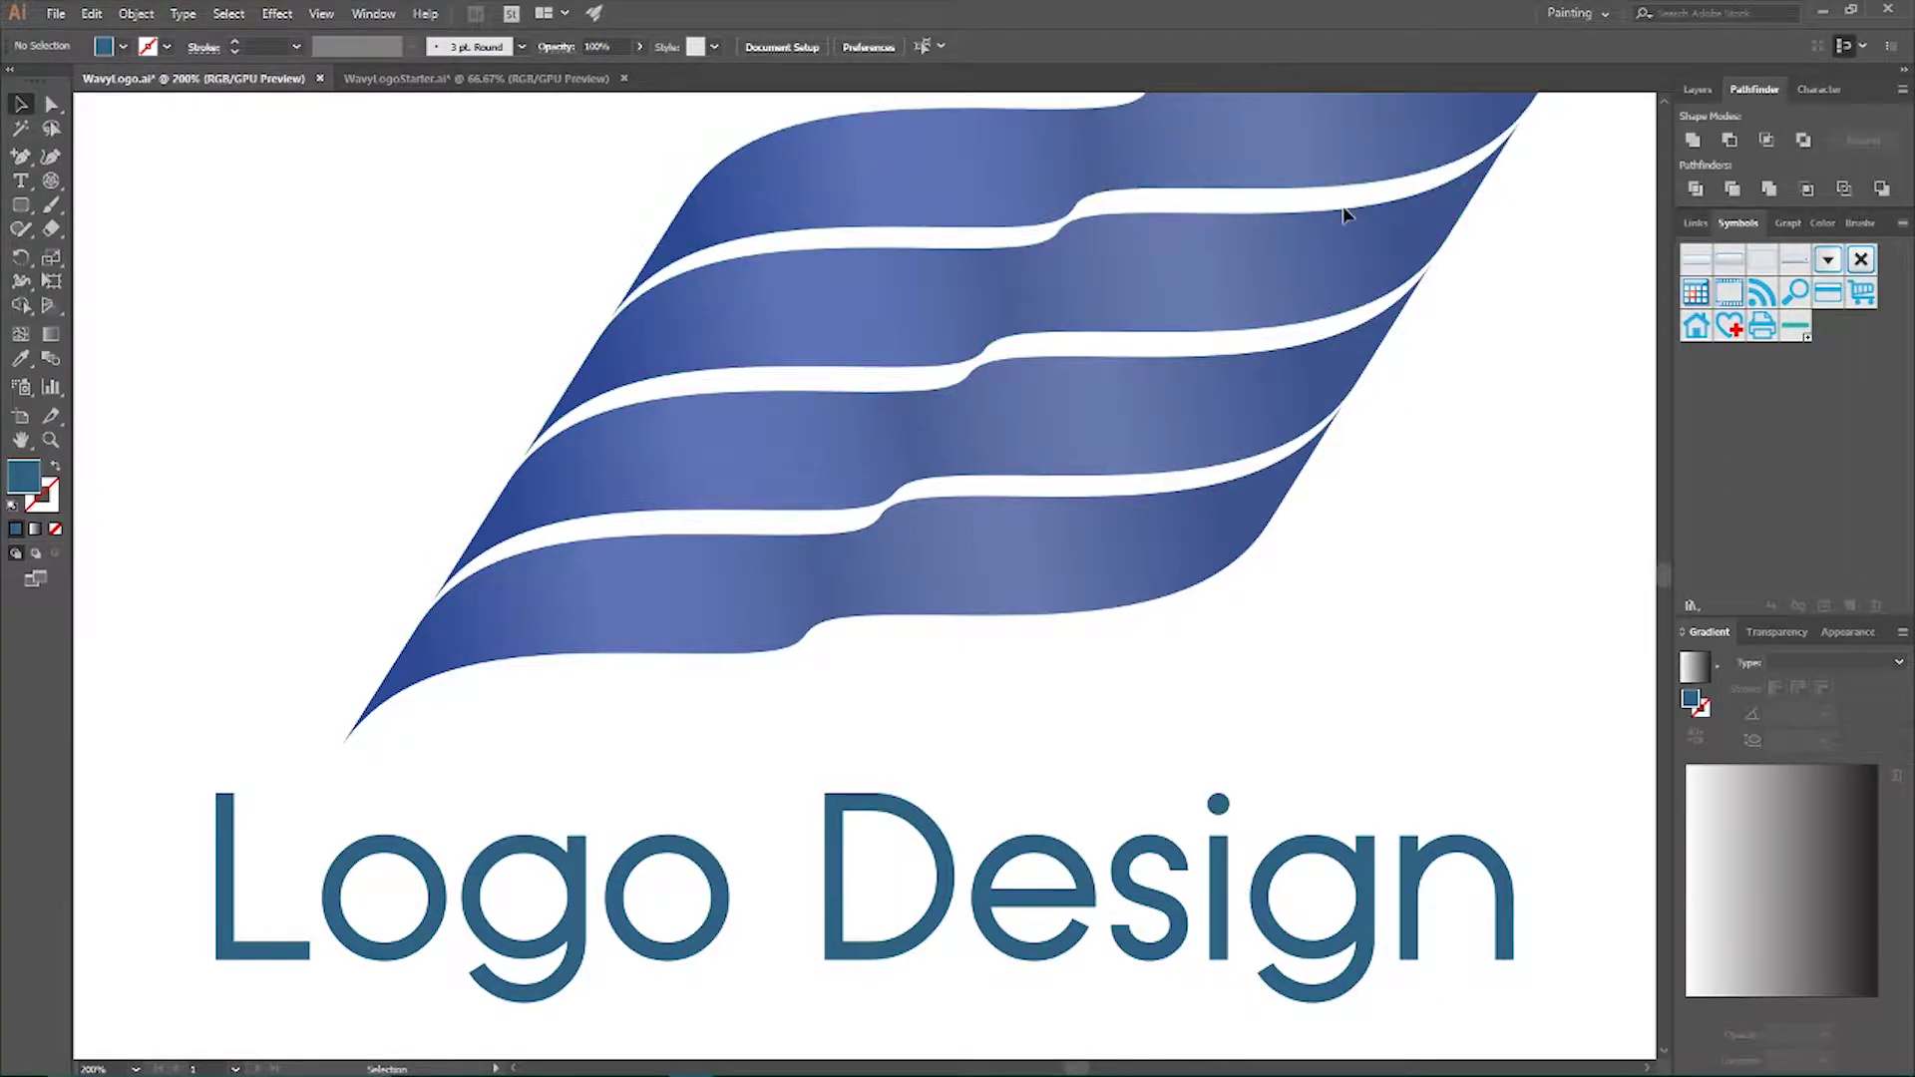
scroll(1124, 299, up, 1)
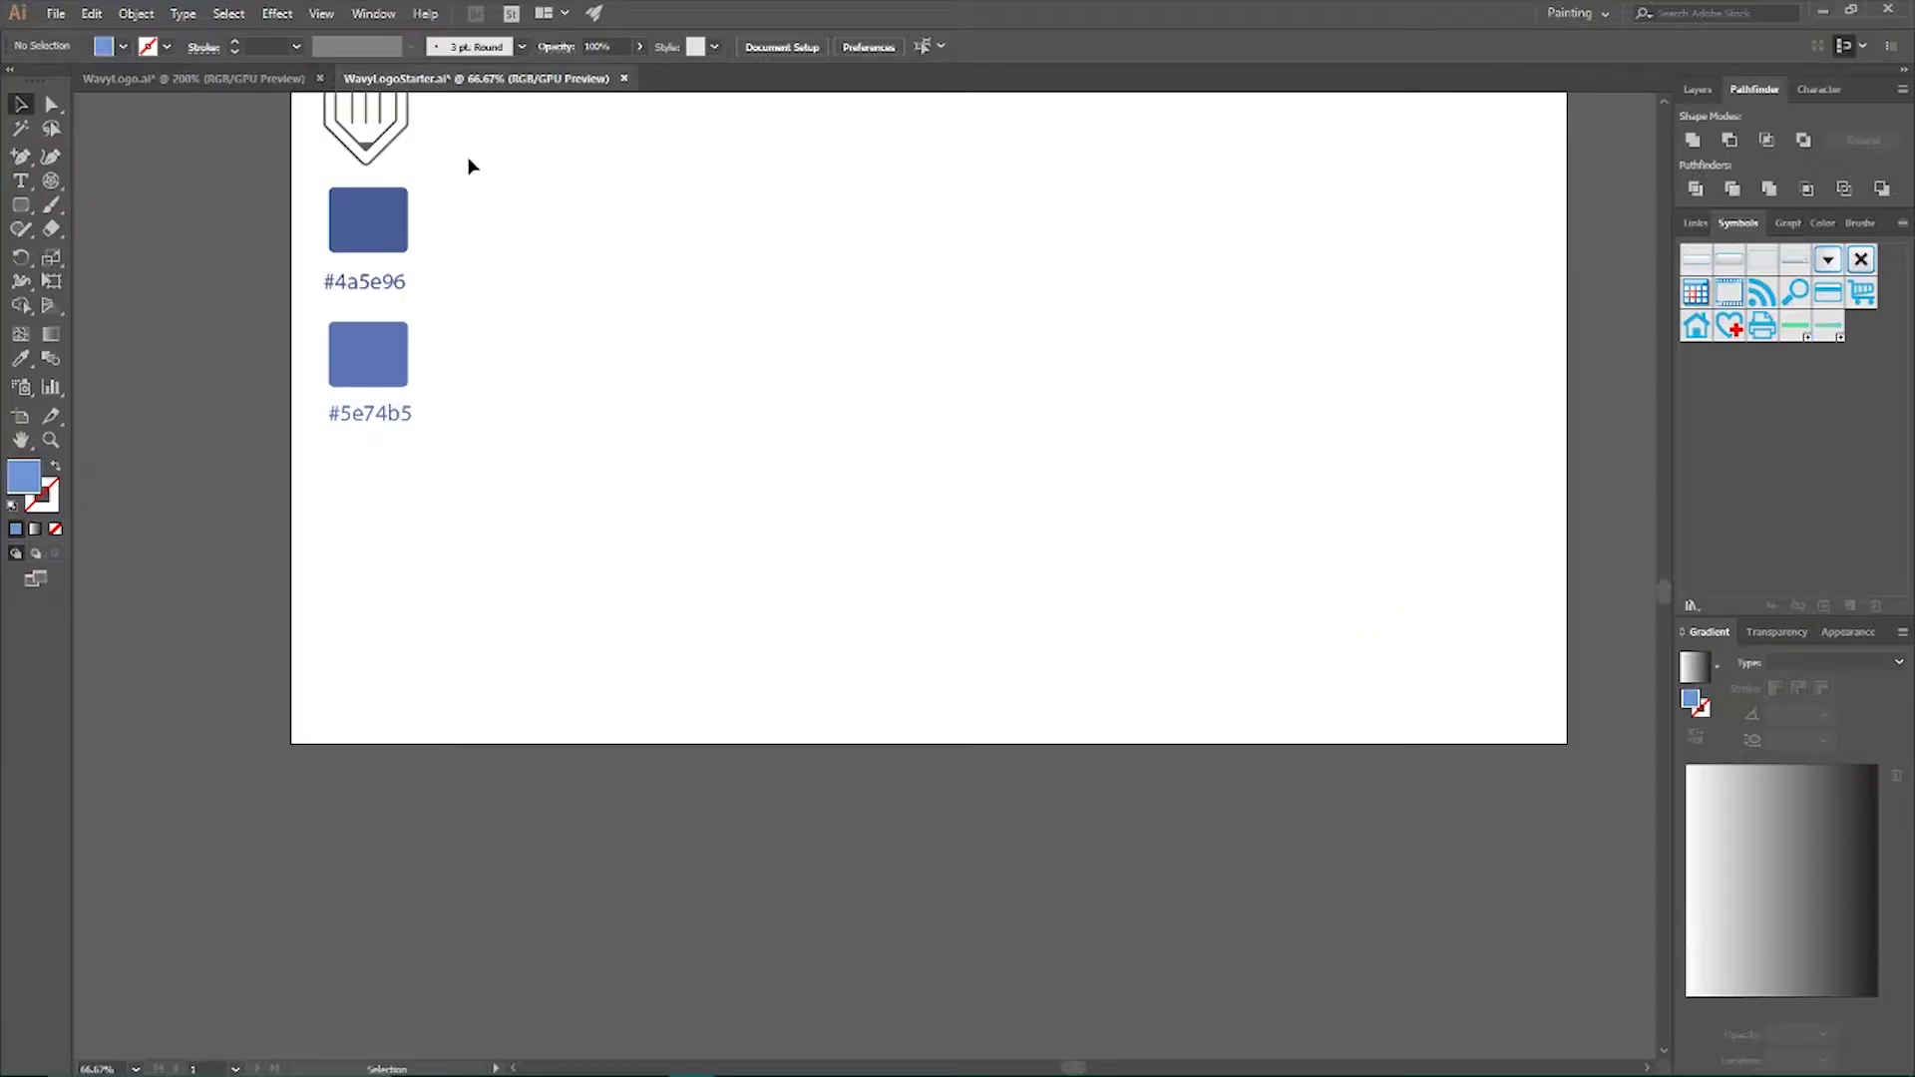
scroll(804, 389, up, 1)
scroll(808, 392, up, 1)
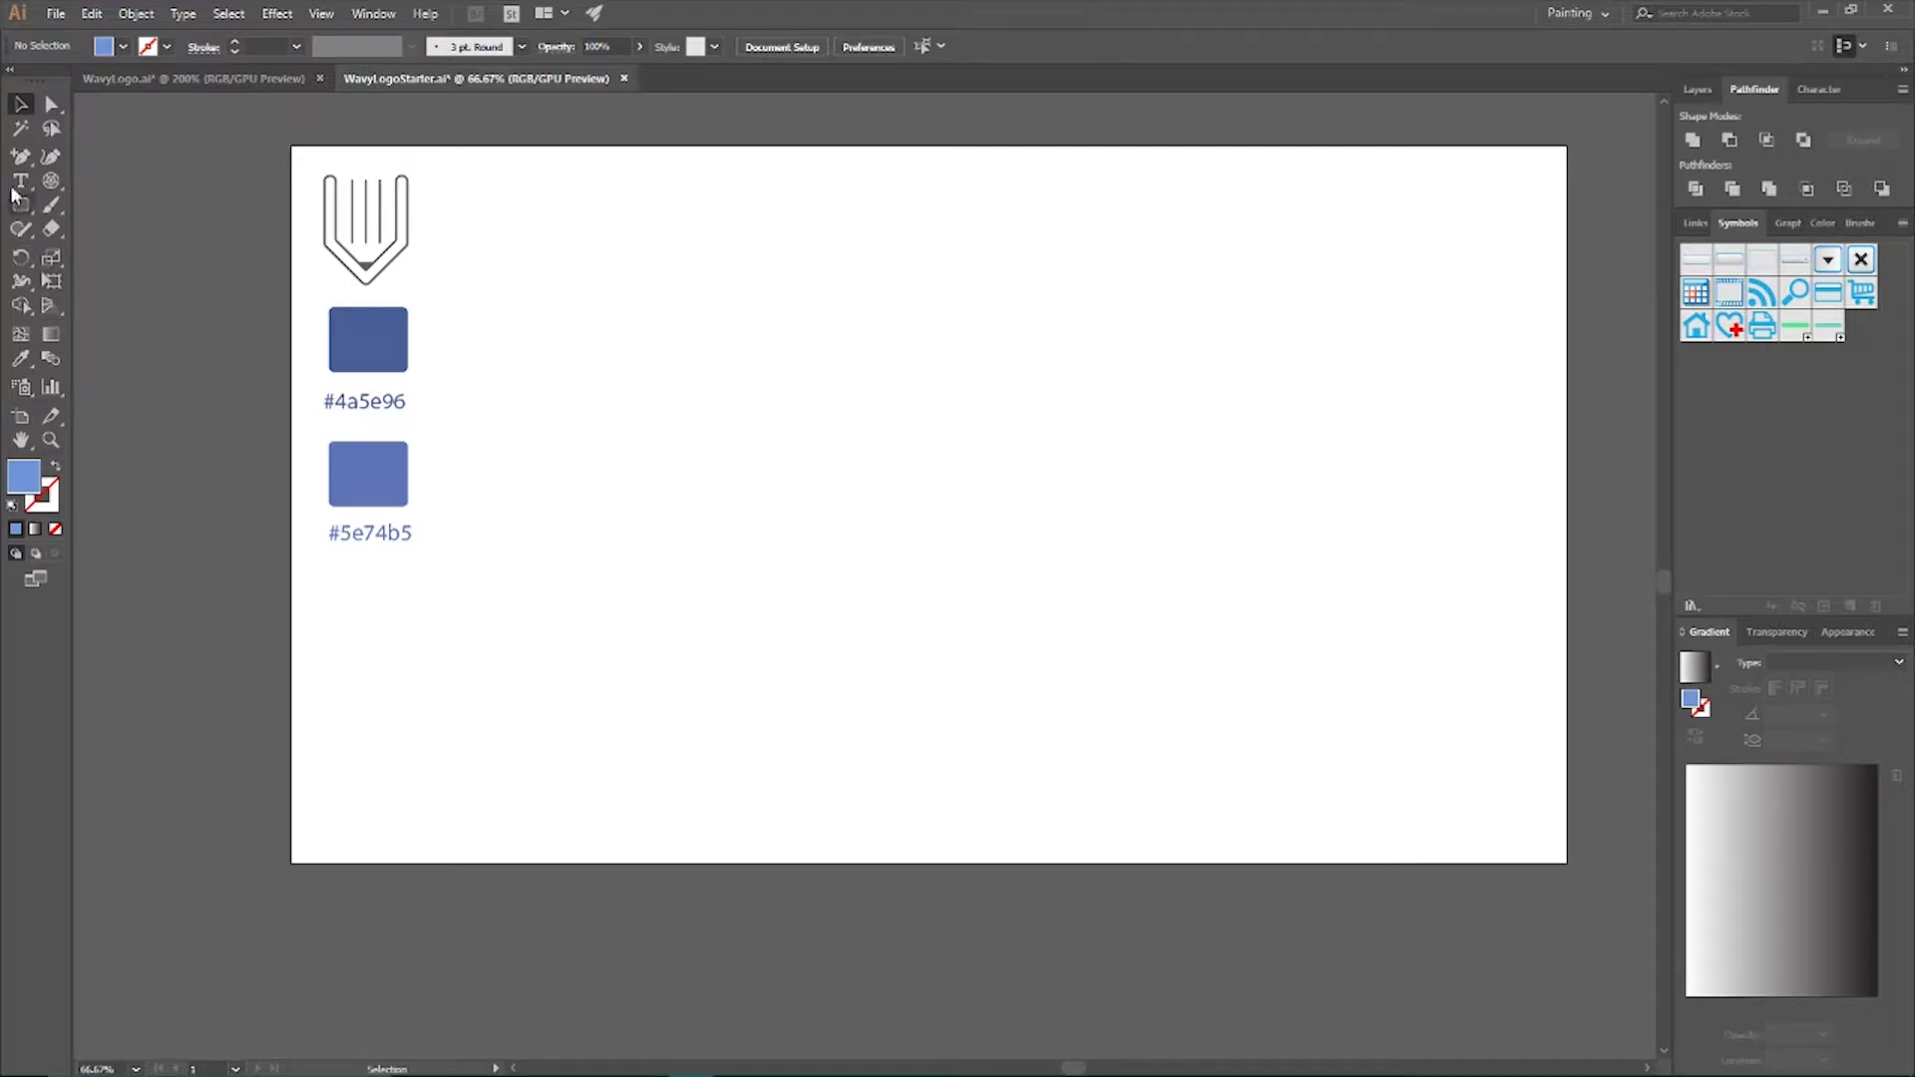
Draw a 280 × 280 px circle with the Ellipse Tool on the WavyLogoStarter artboard
drag(20, 204, 52, 212)
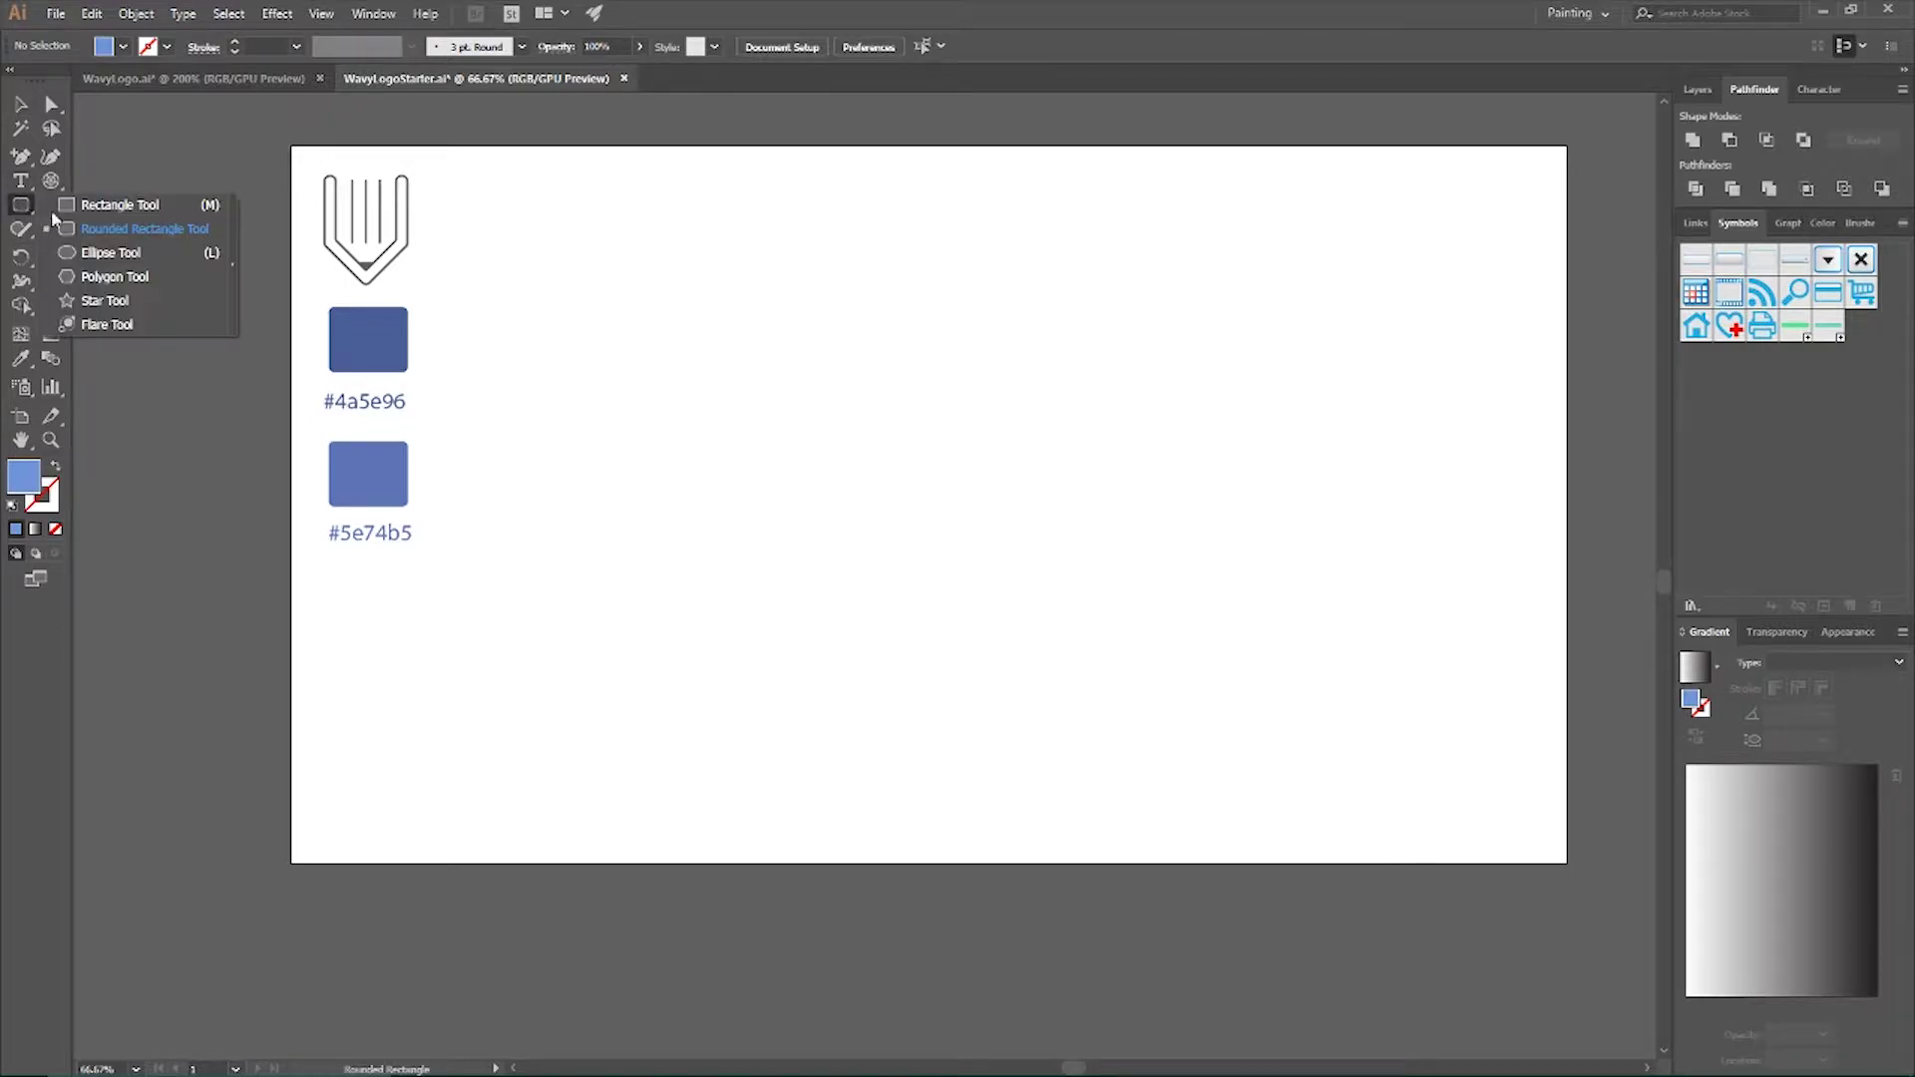
click(101, 262)
click(903, 377)
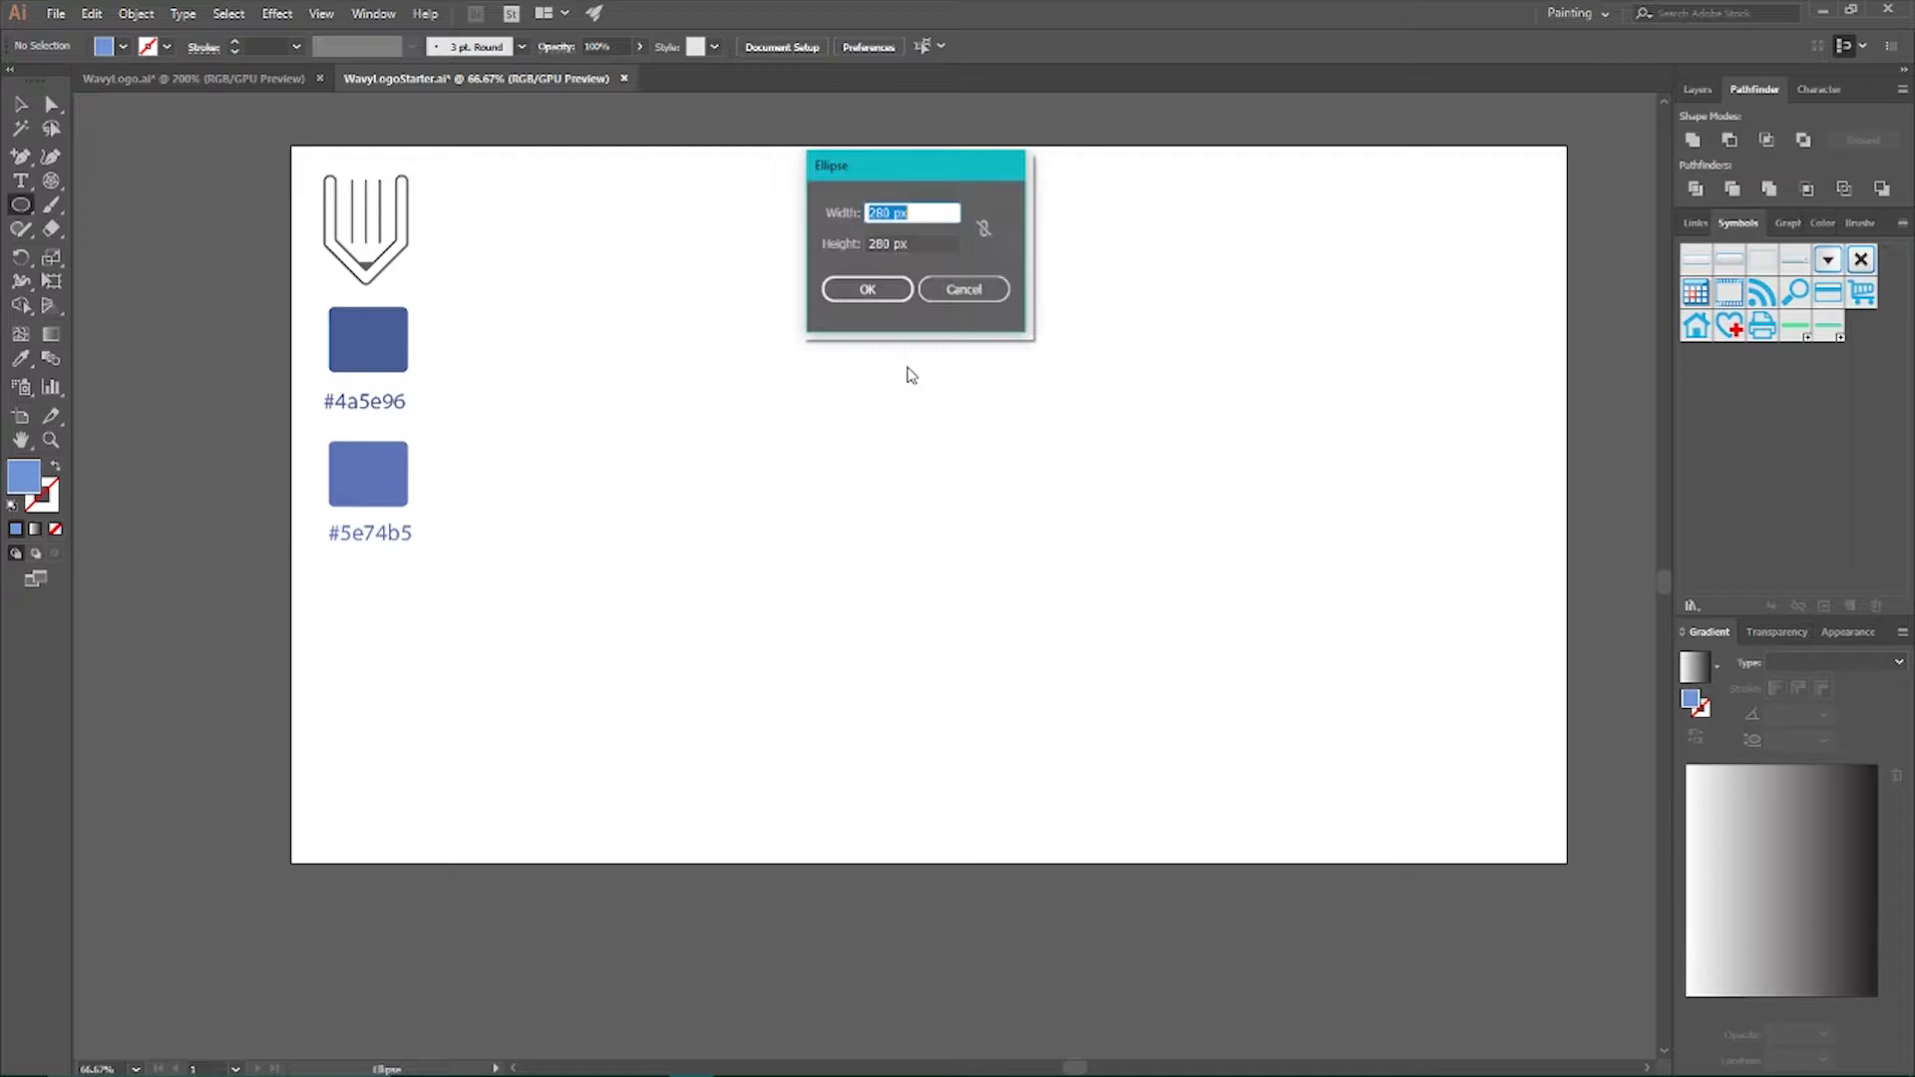
drag(931, 162, 895, 237)
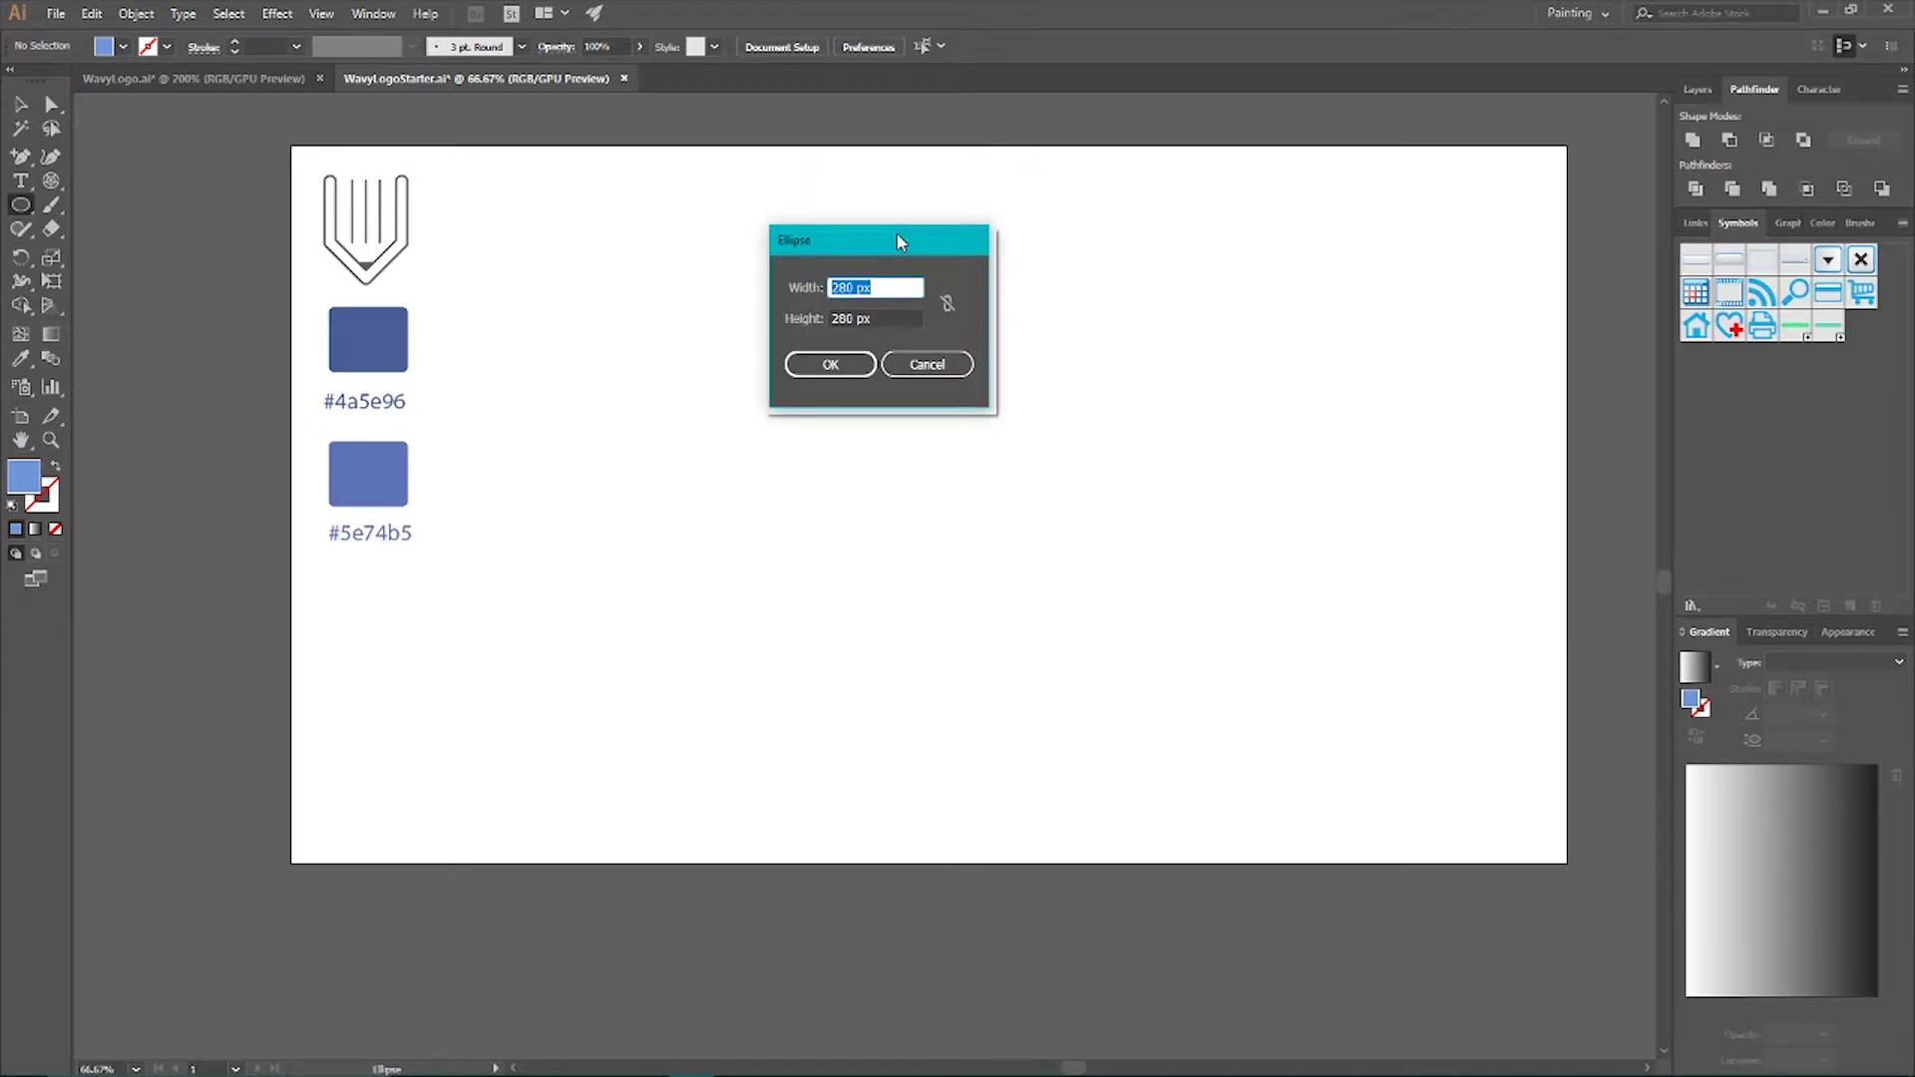
click(808, 371)
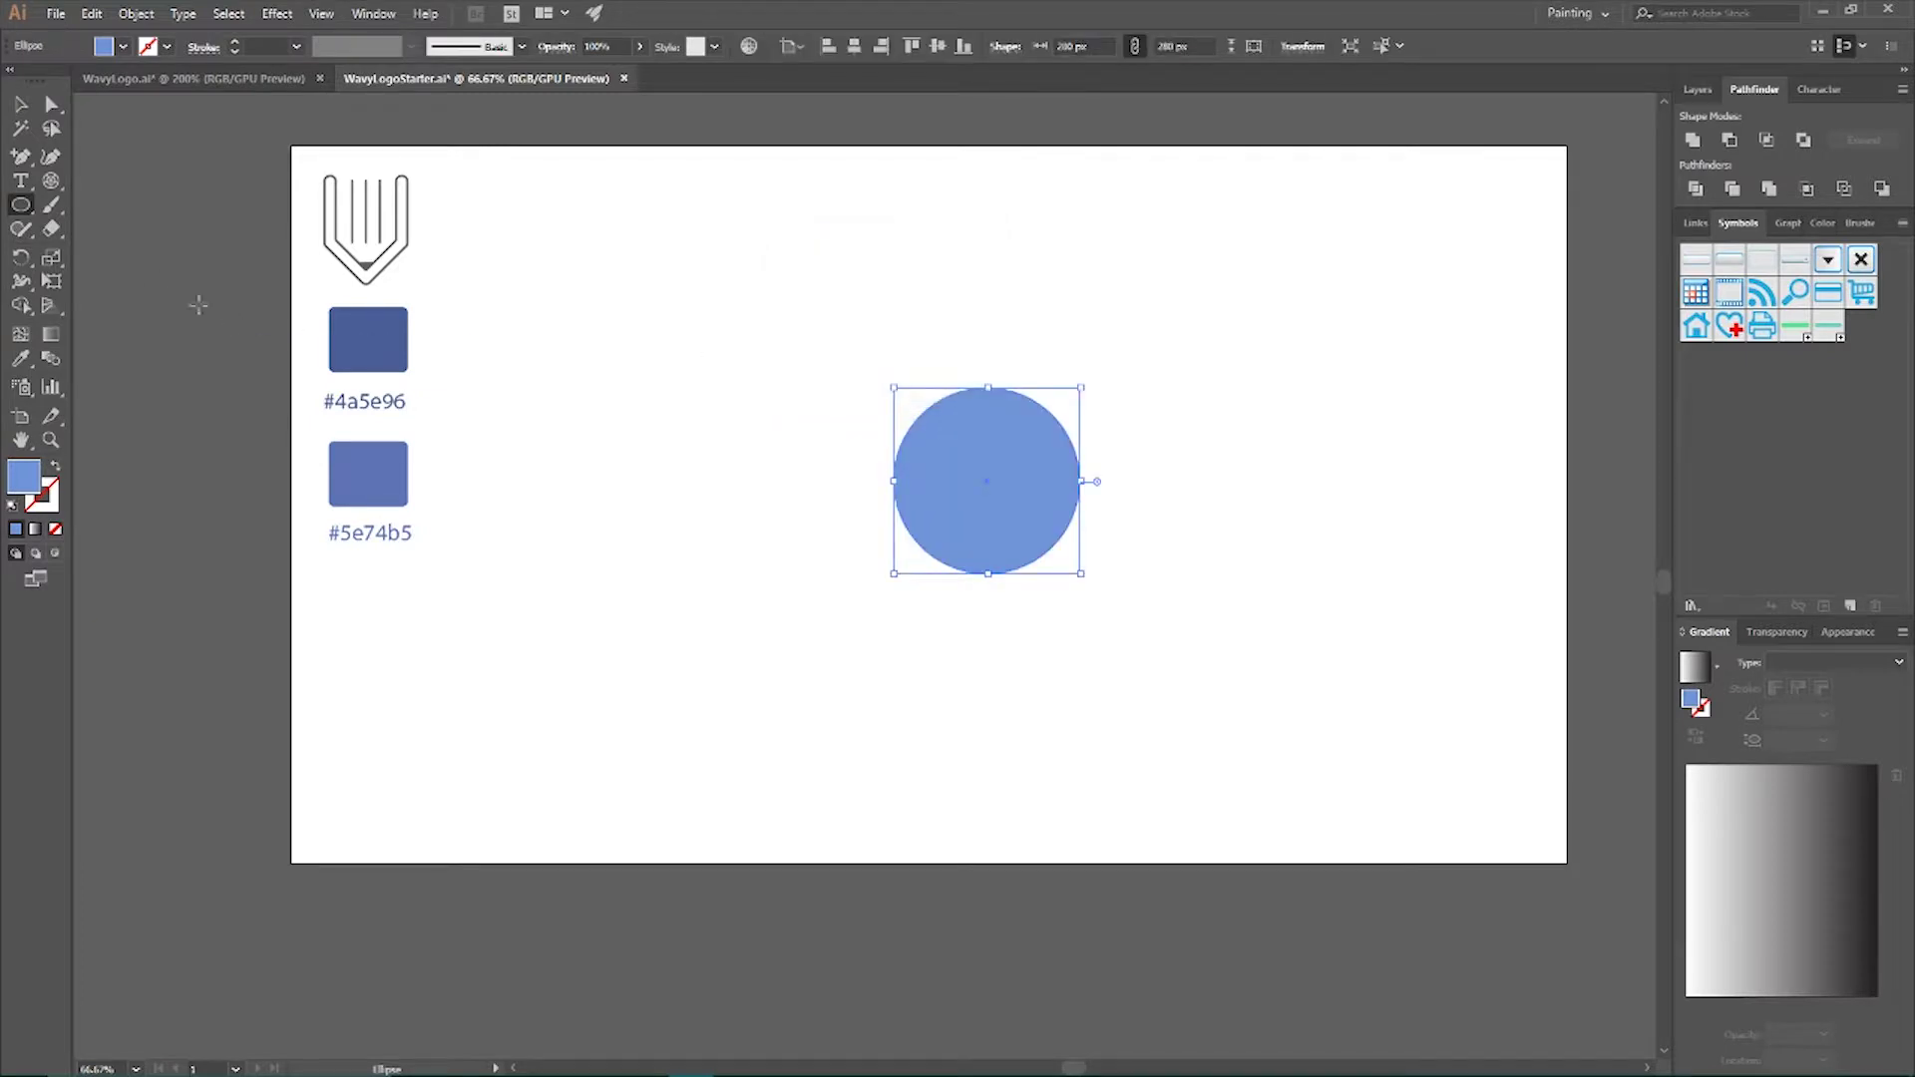
Shift the circle left and give it a 3D Extrude & Bevel at Off-Axis Top
click(19, 104)
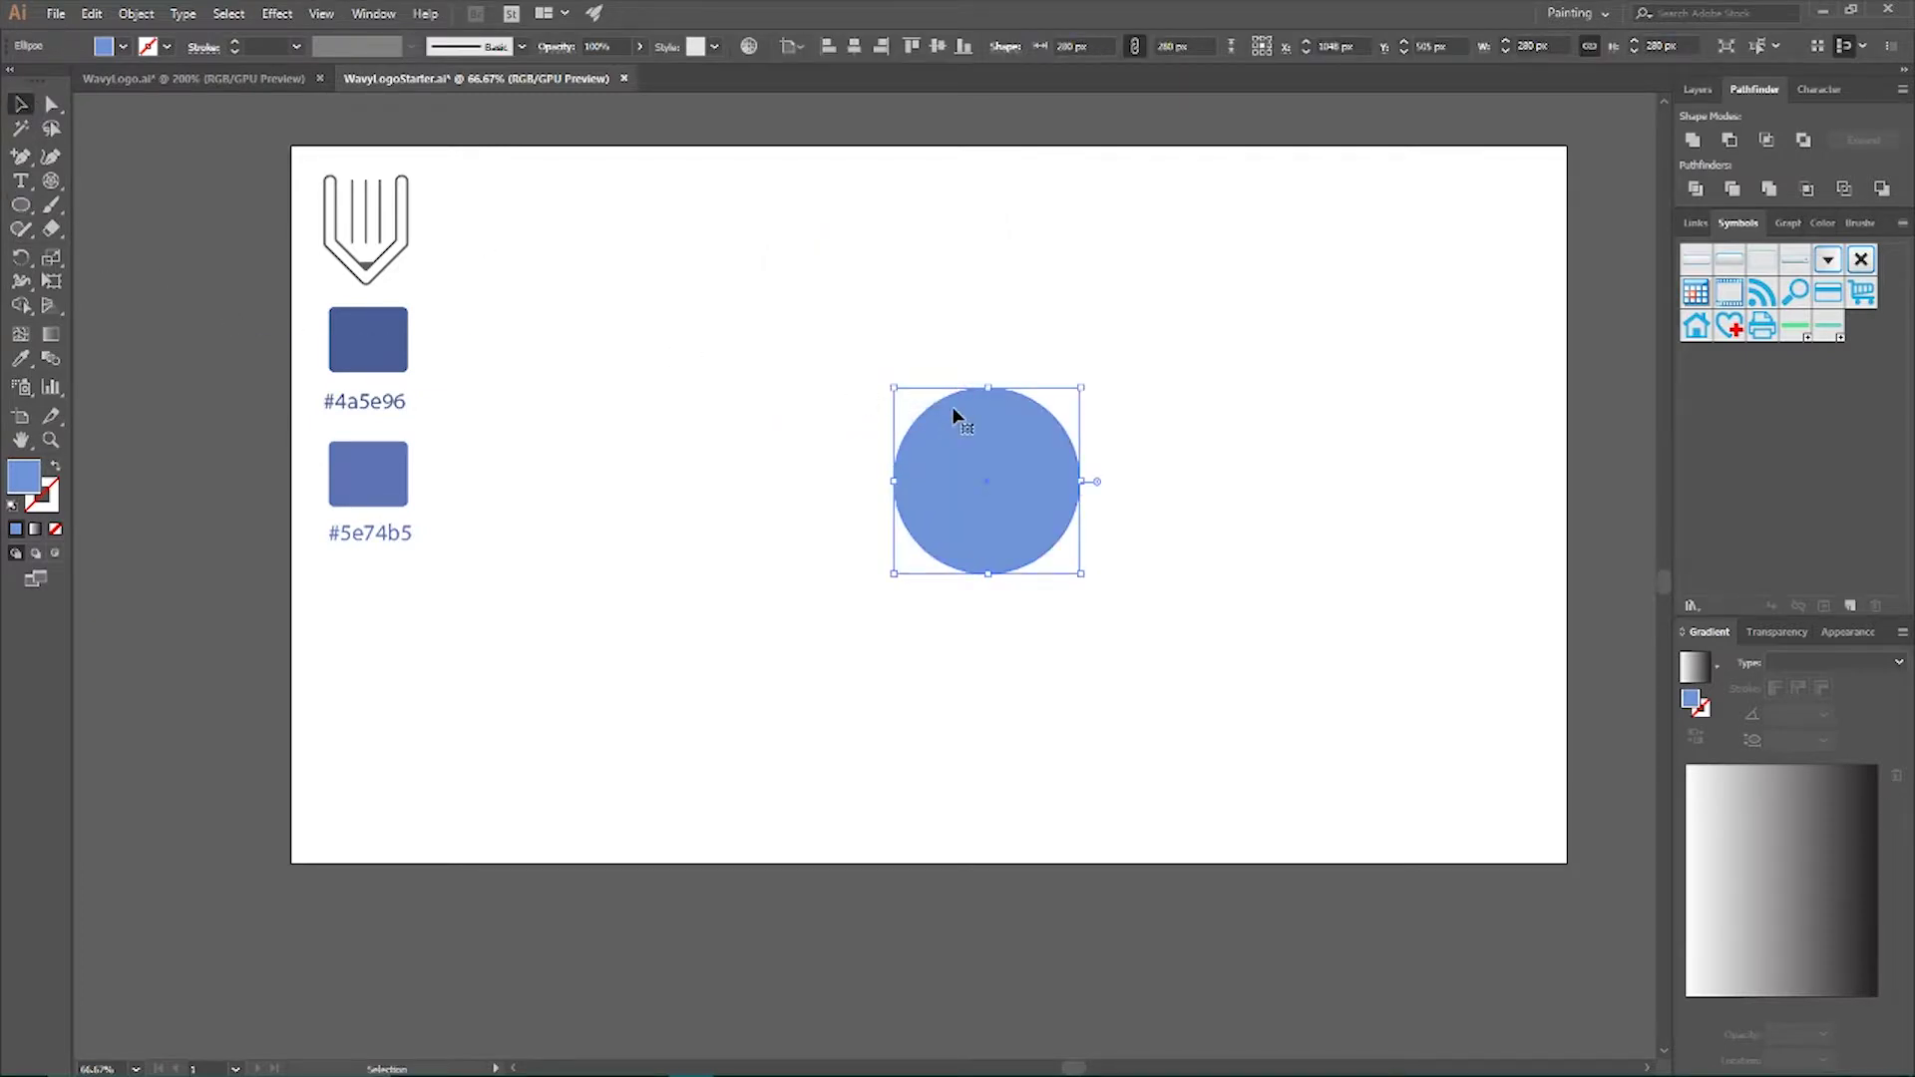
drag(955, 416, 803, 400)
click(277, 14)
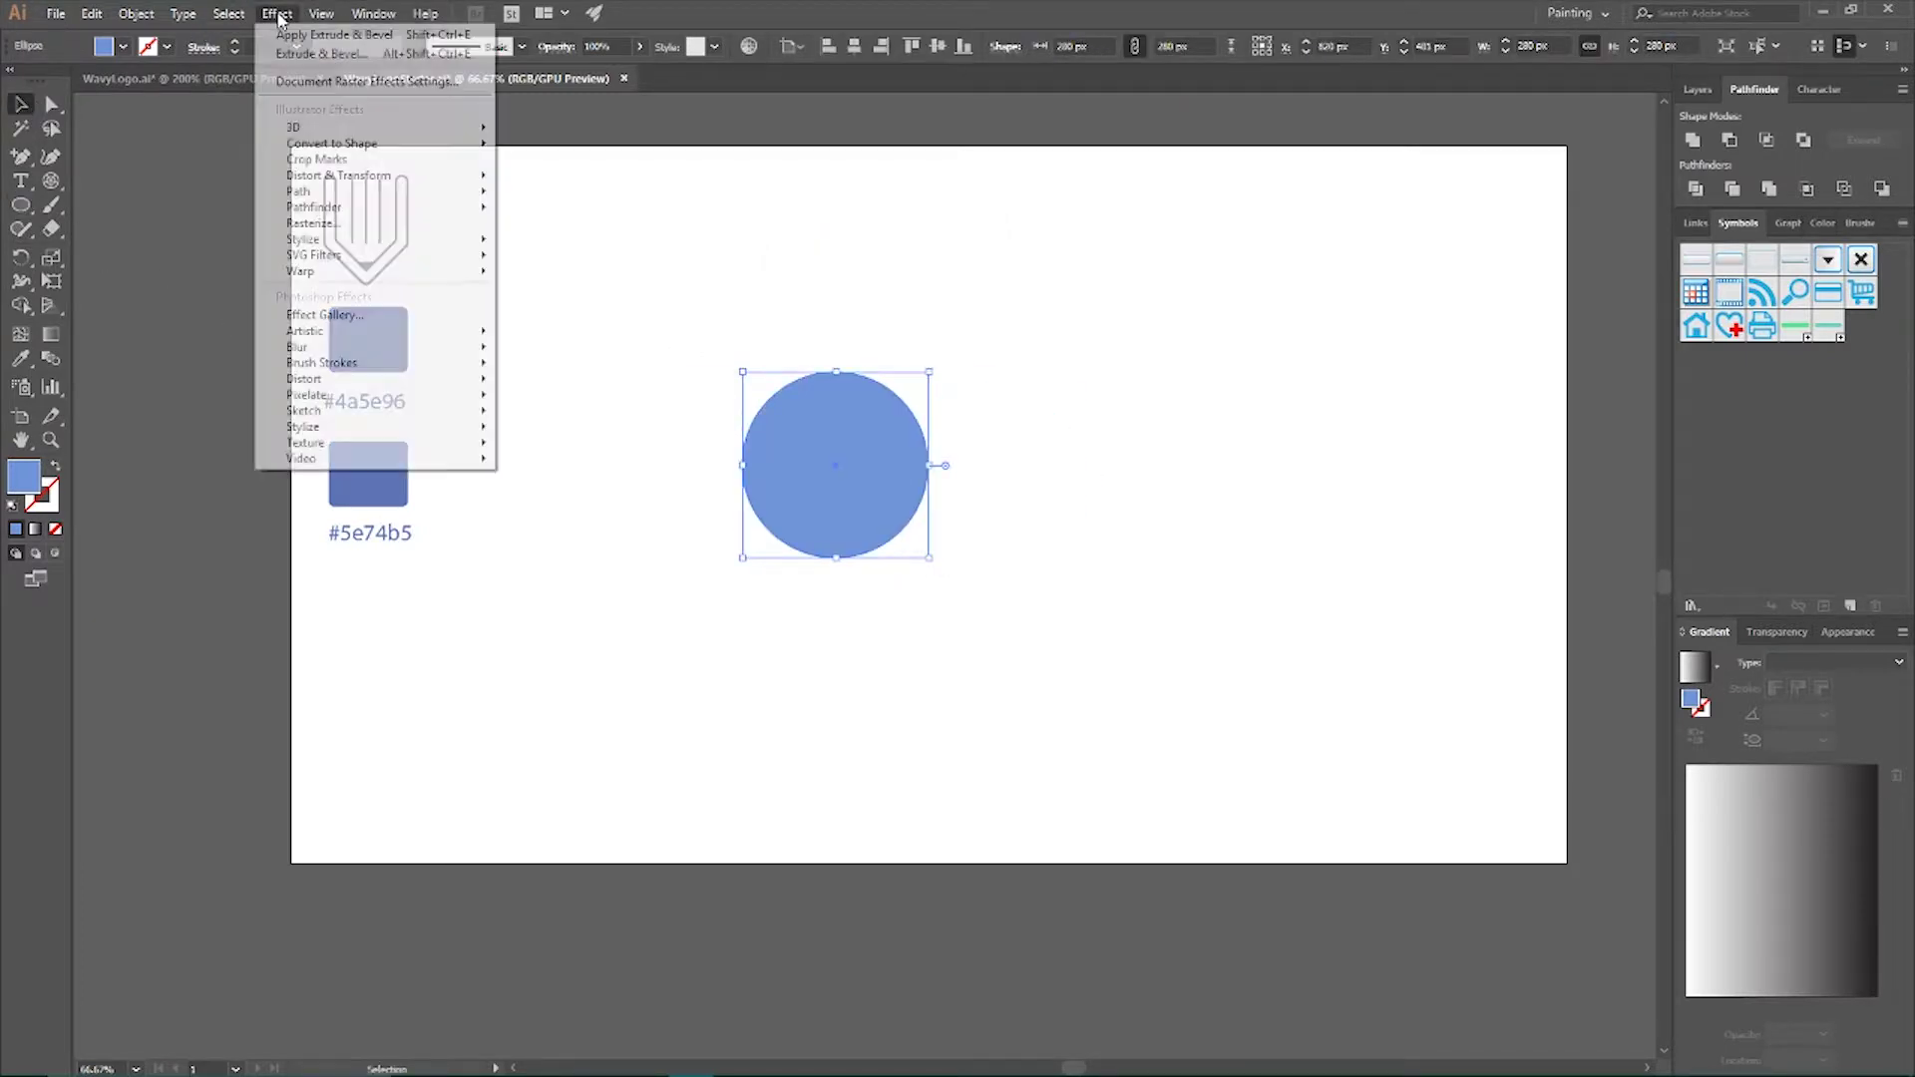
mouse_move(299, 127)
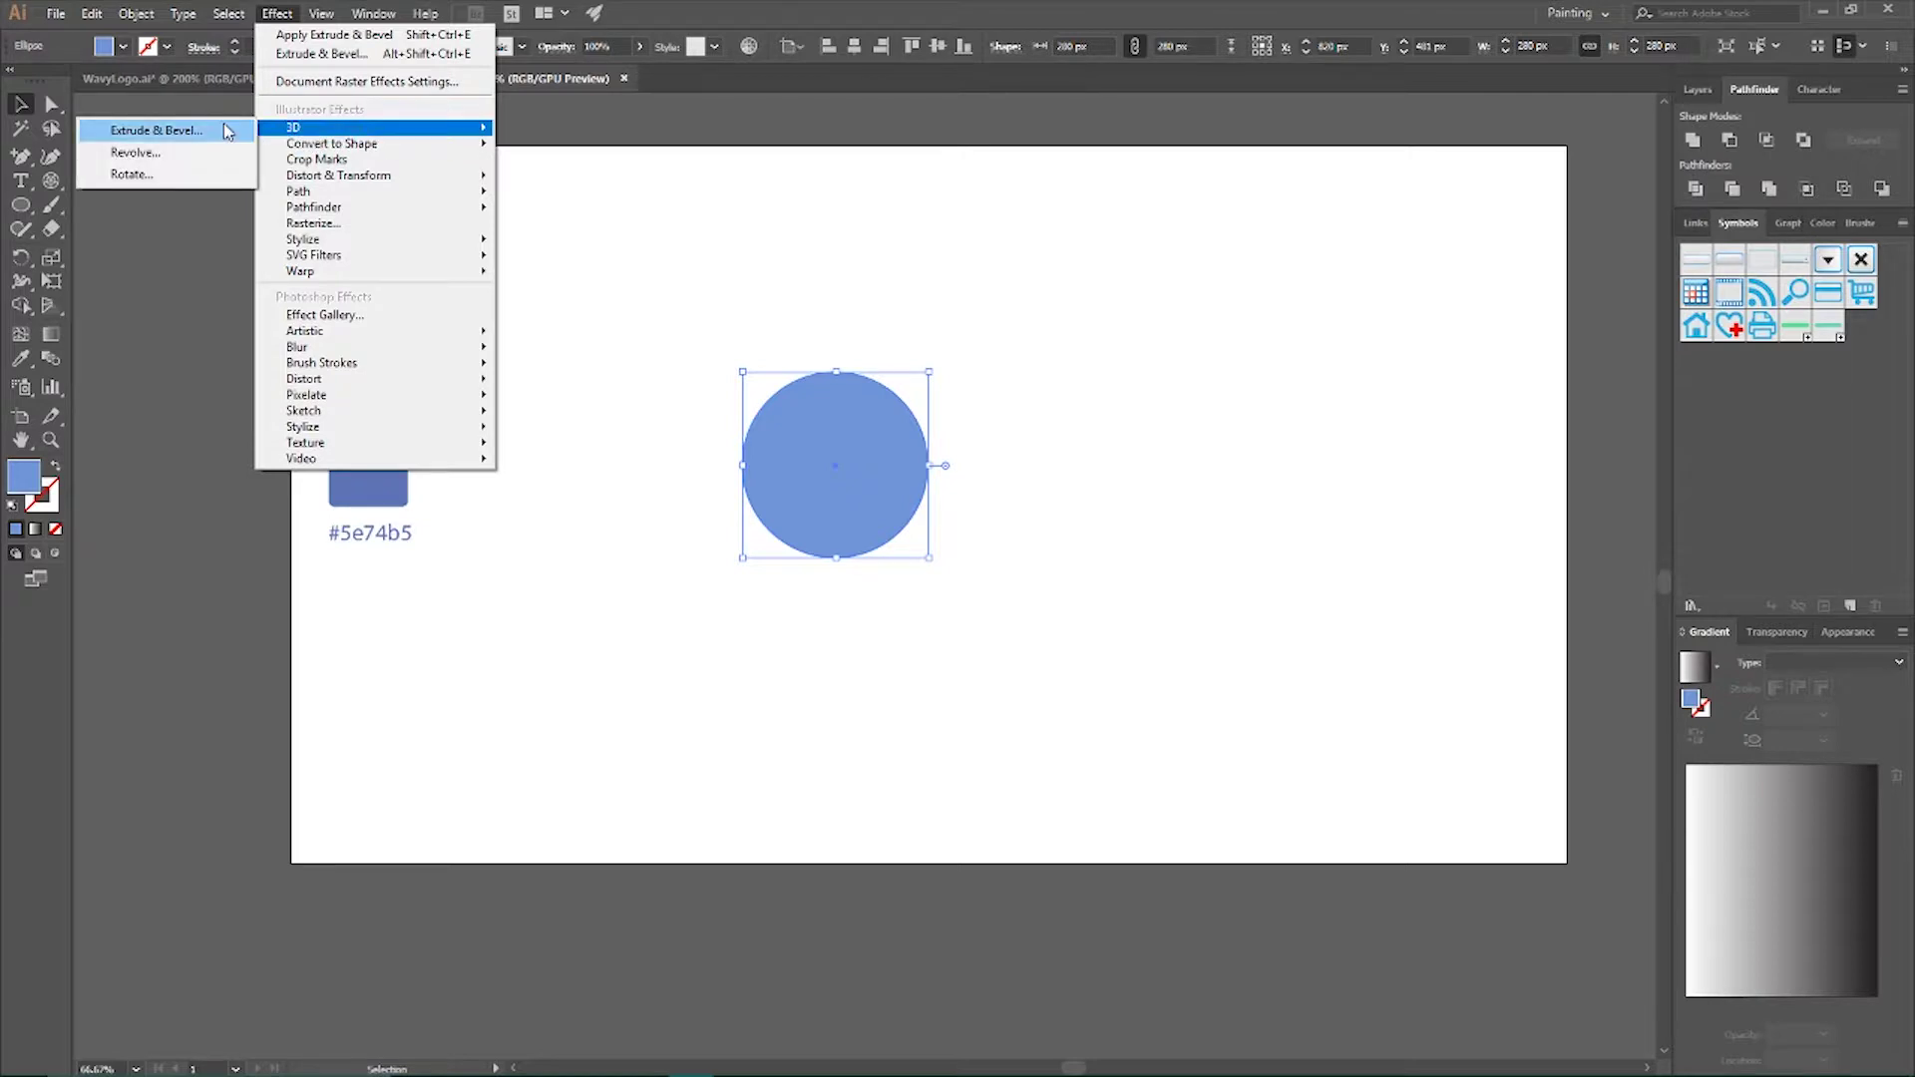
click(195, 136)
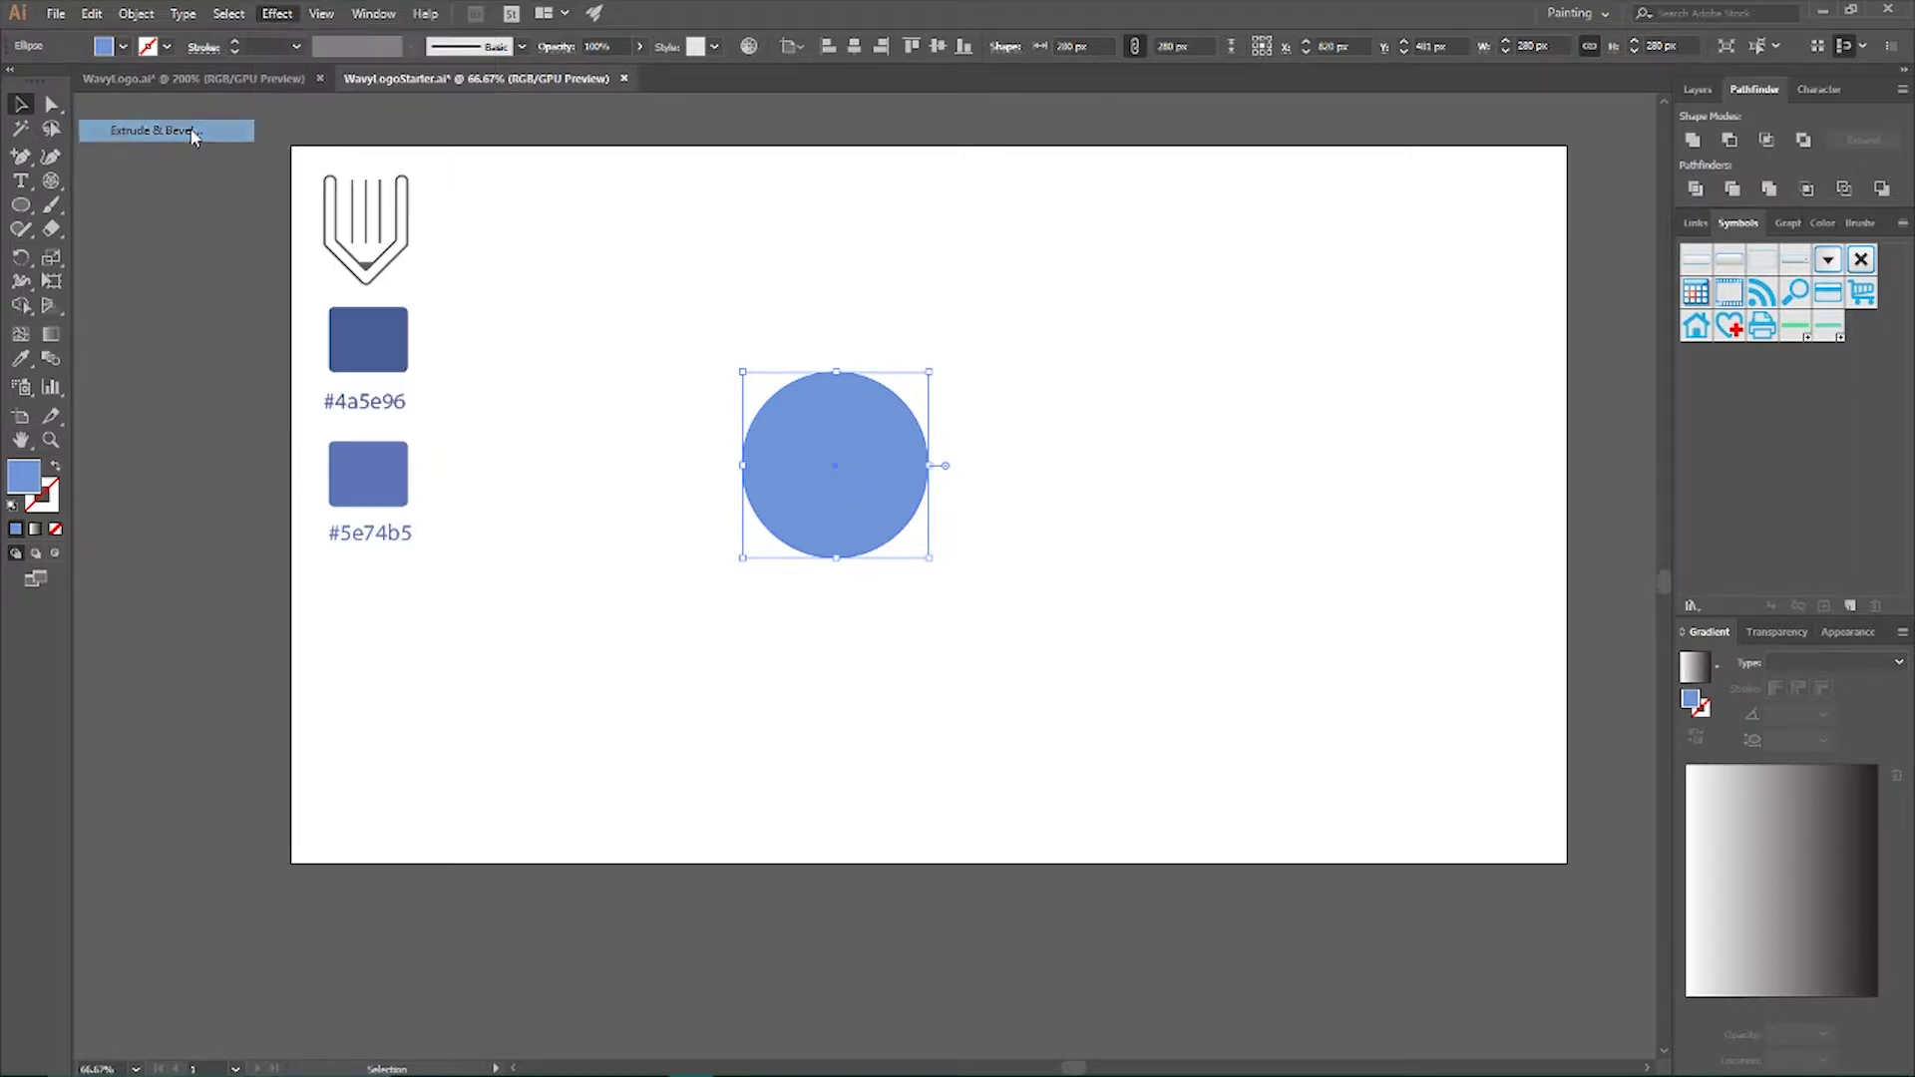
click(1188, 80)
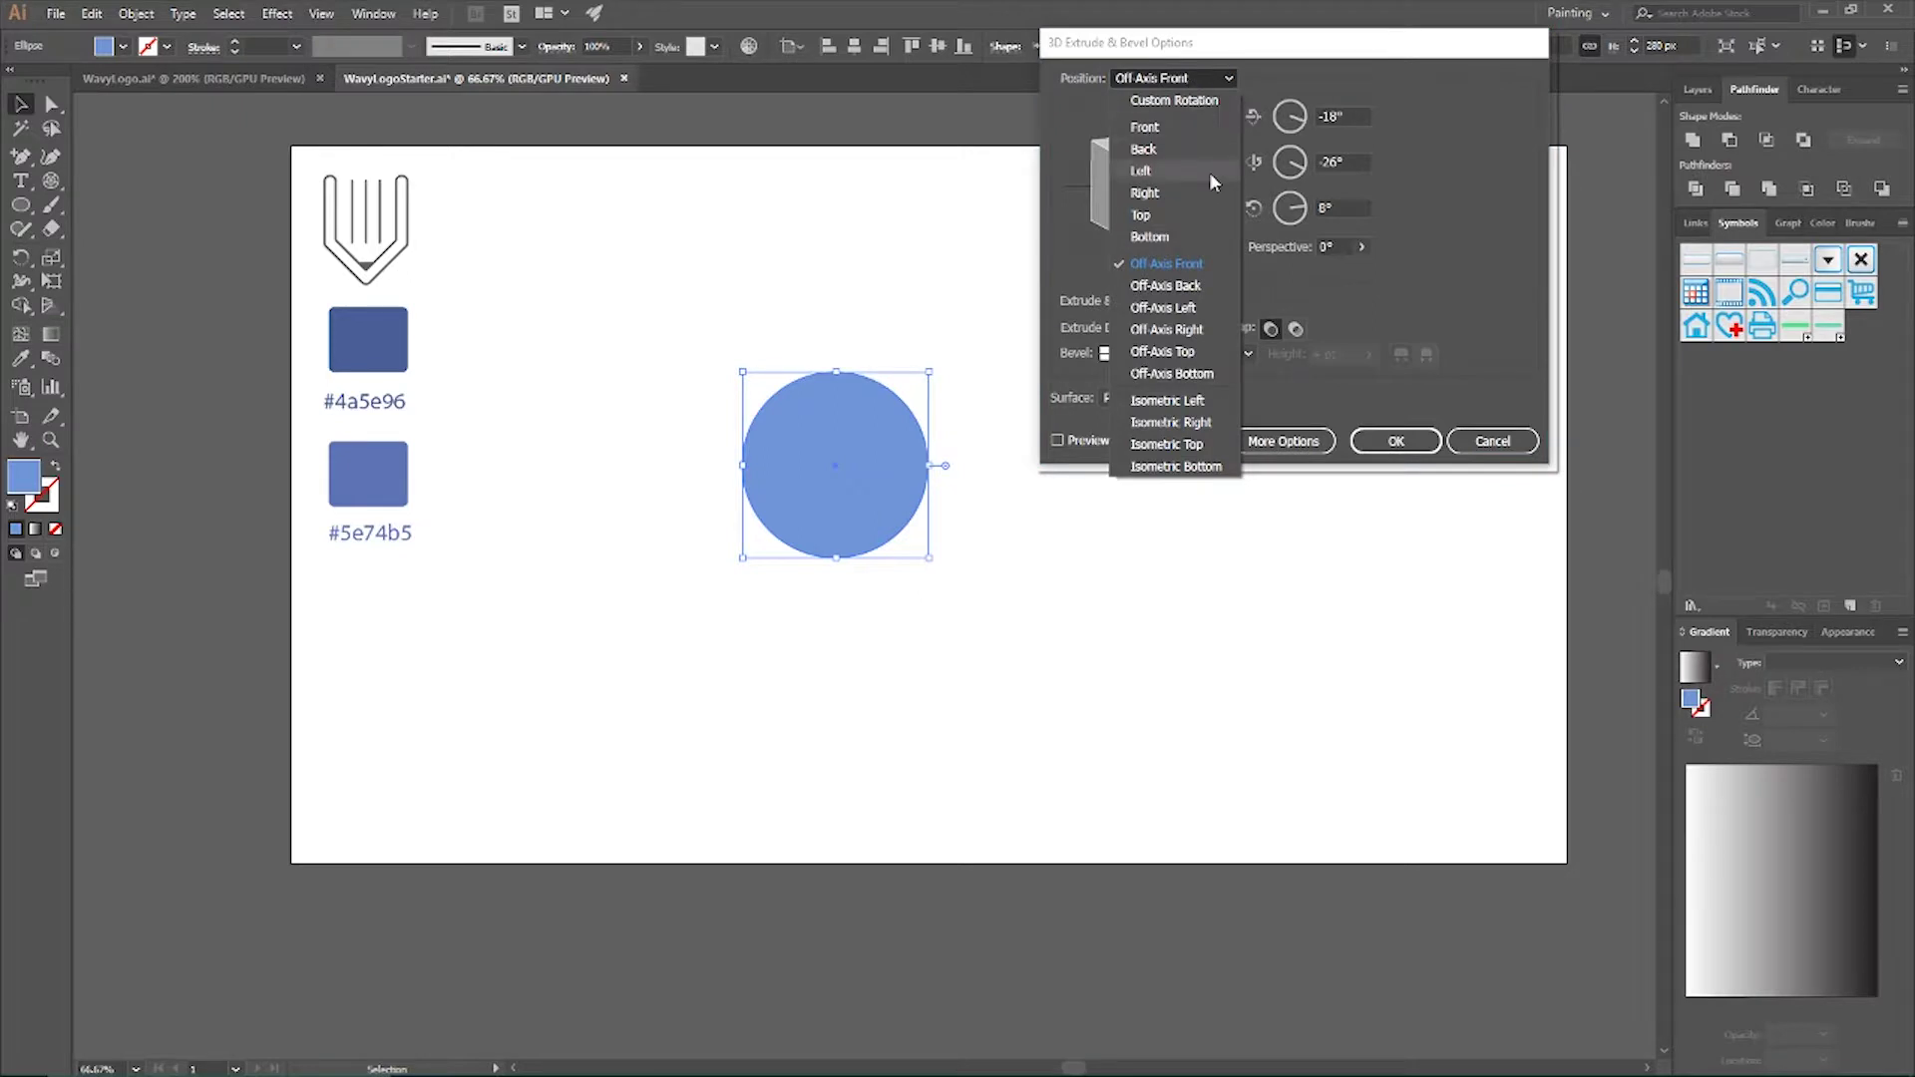
click(1183, 355)
Extrude the circle 600 pt with Diffuse Shading, then move the cylinder upper right
double_click(1152, 327)
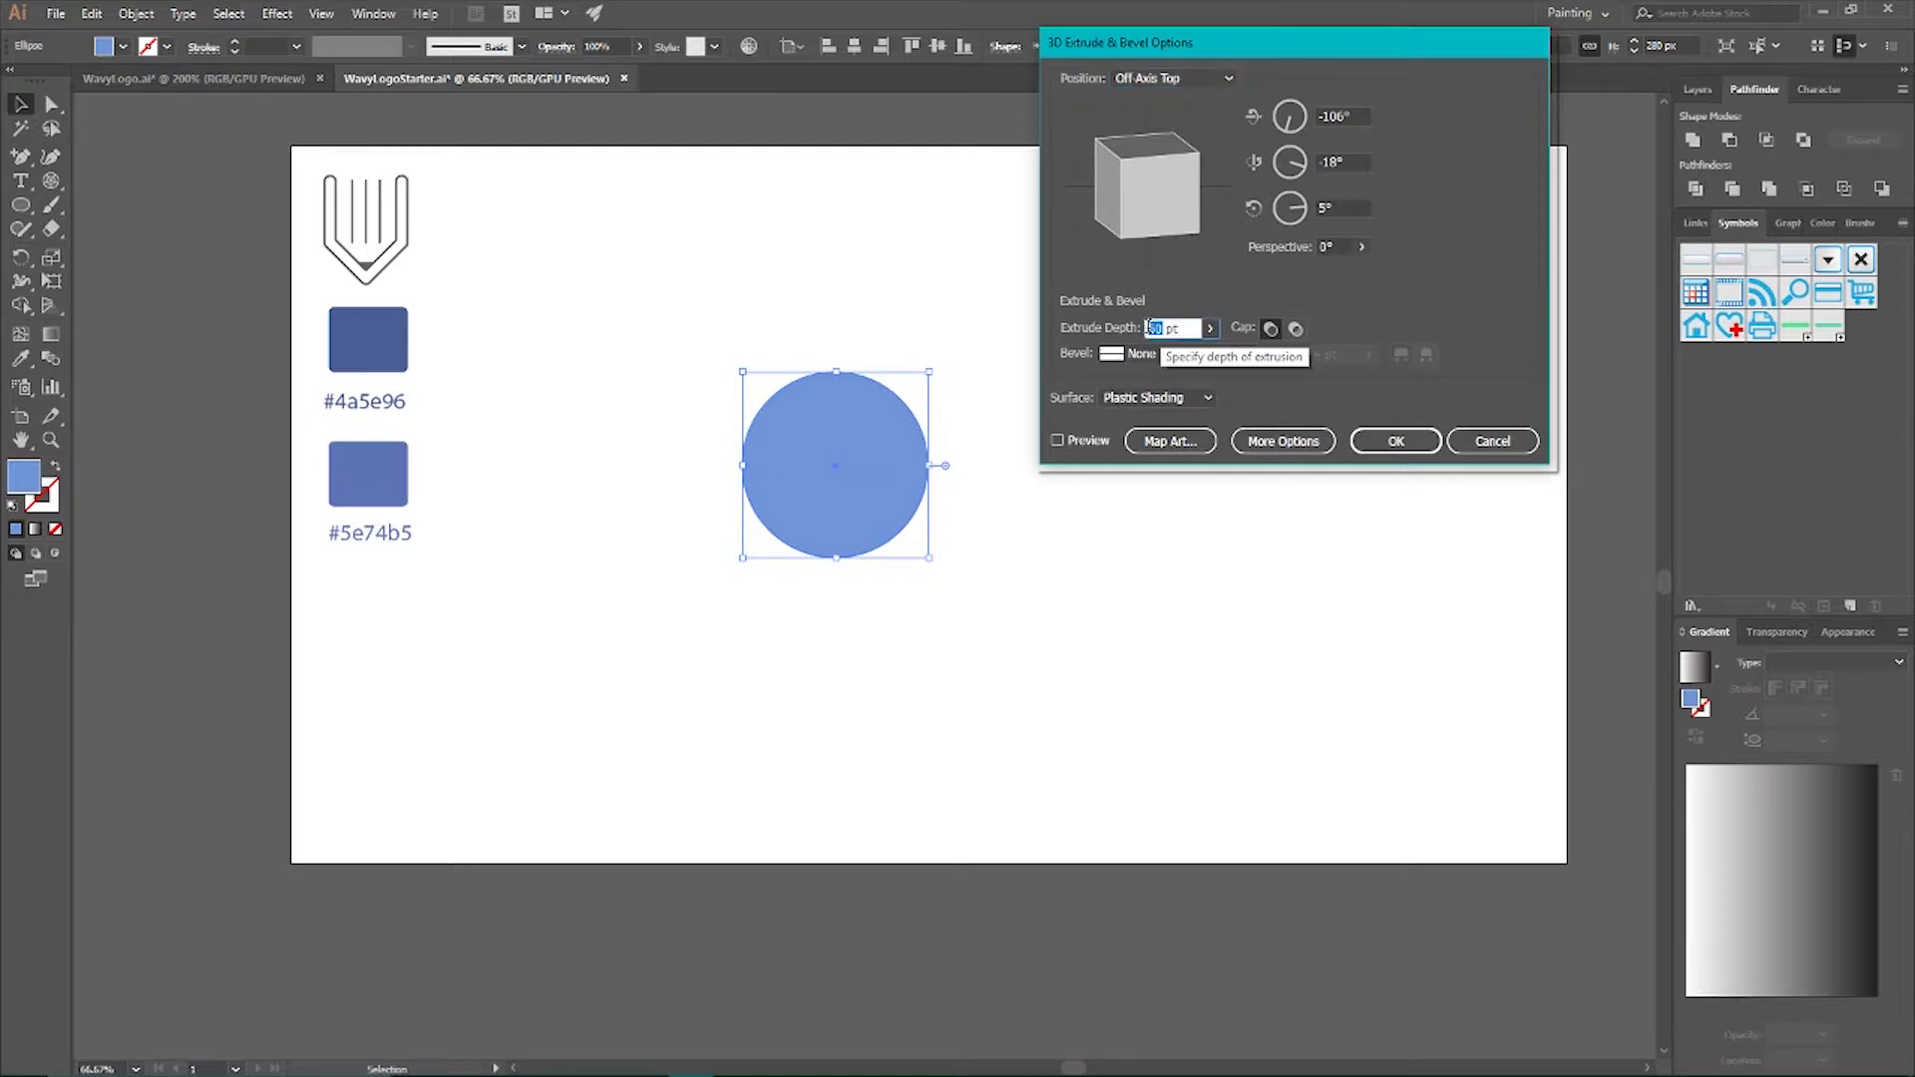
key(BackSpace)
click(1142, 397)
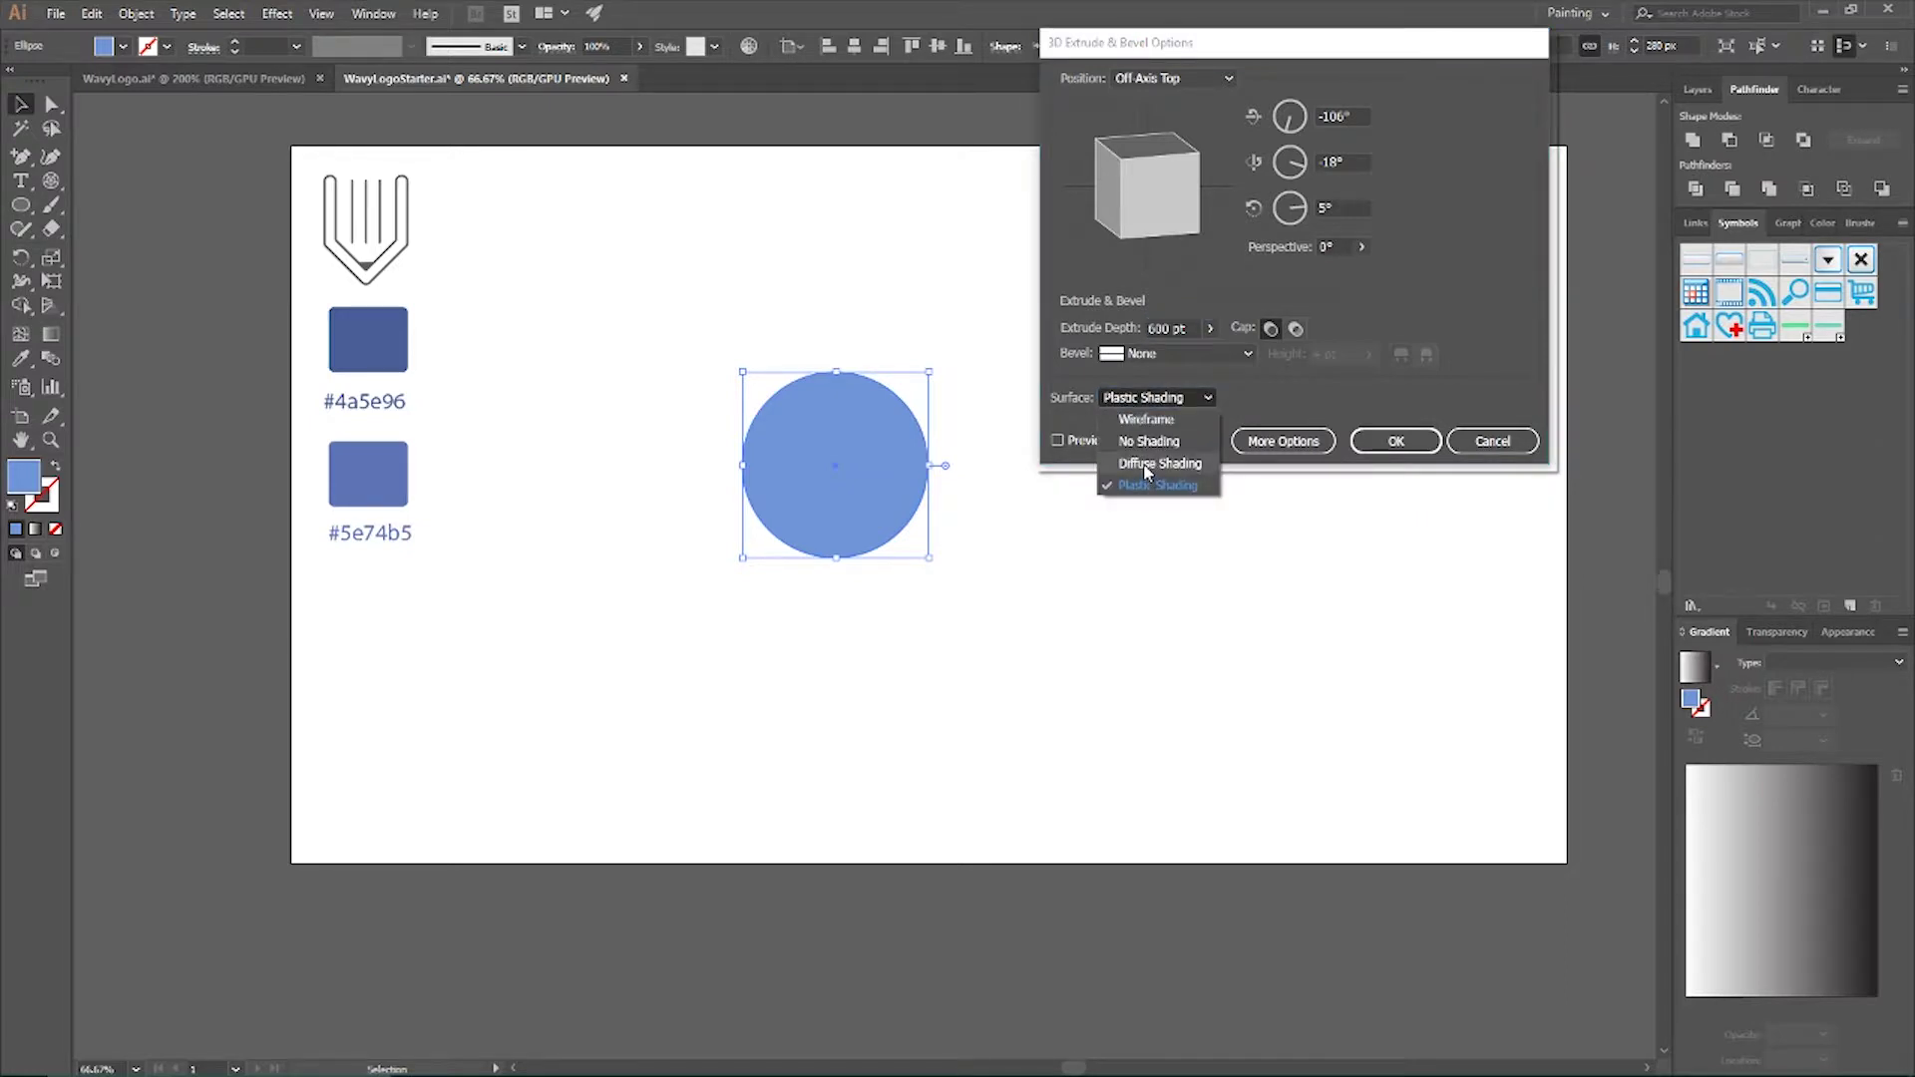
click(1145, 467)
click(1058, 440)
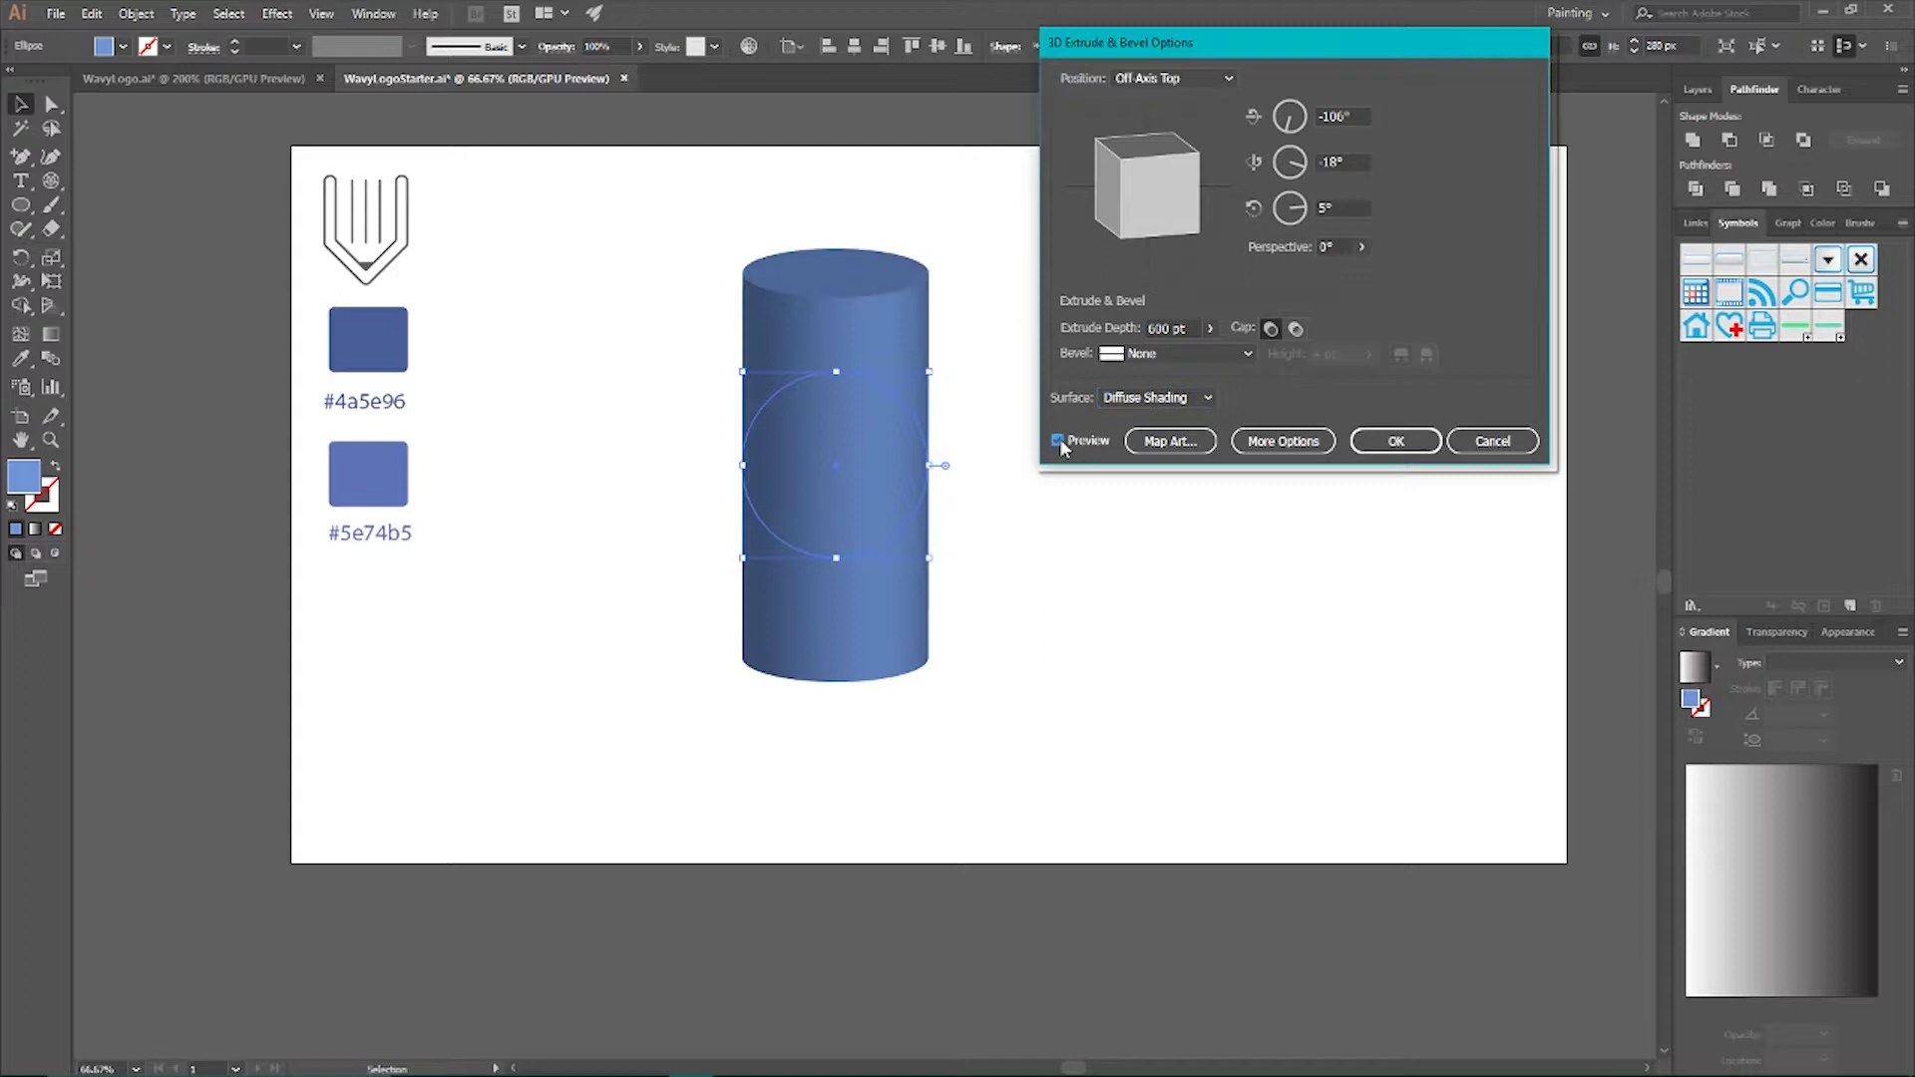
click(1395, 440)
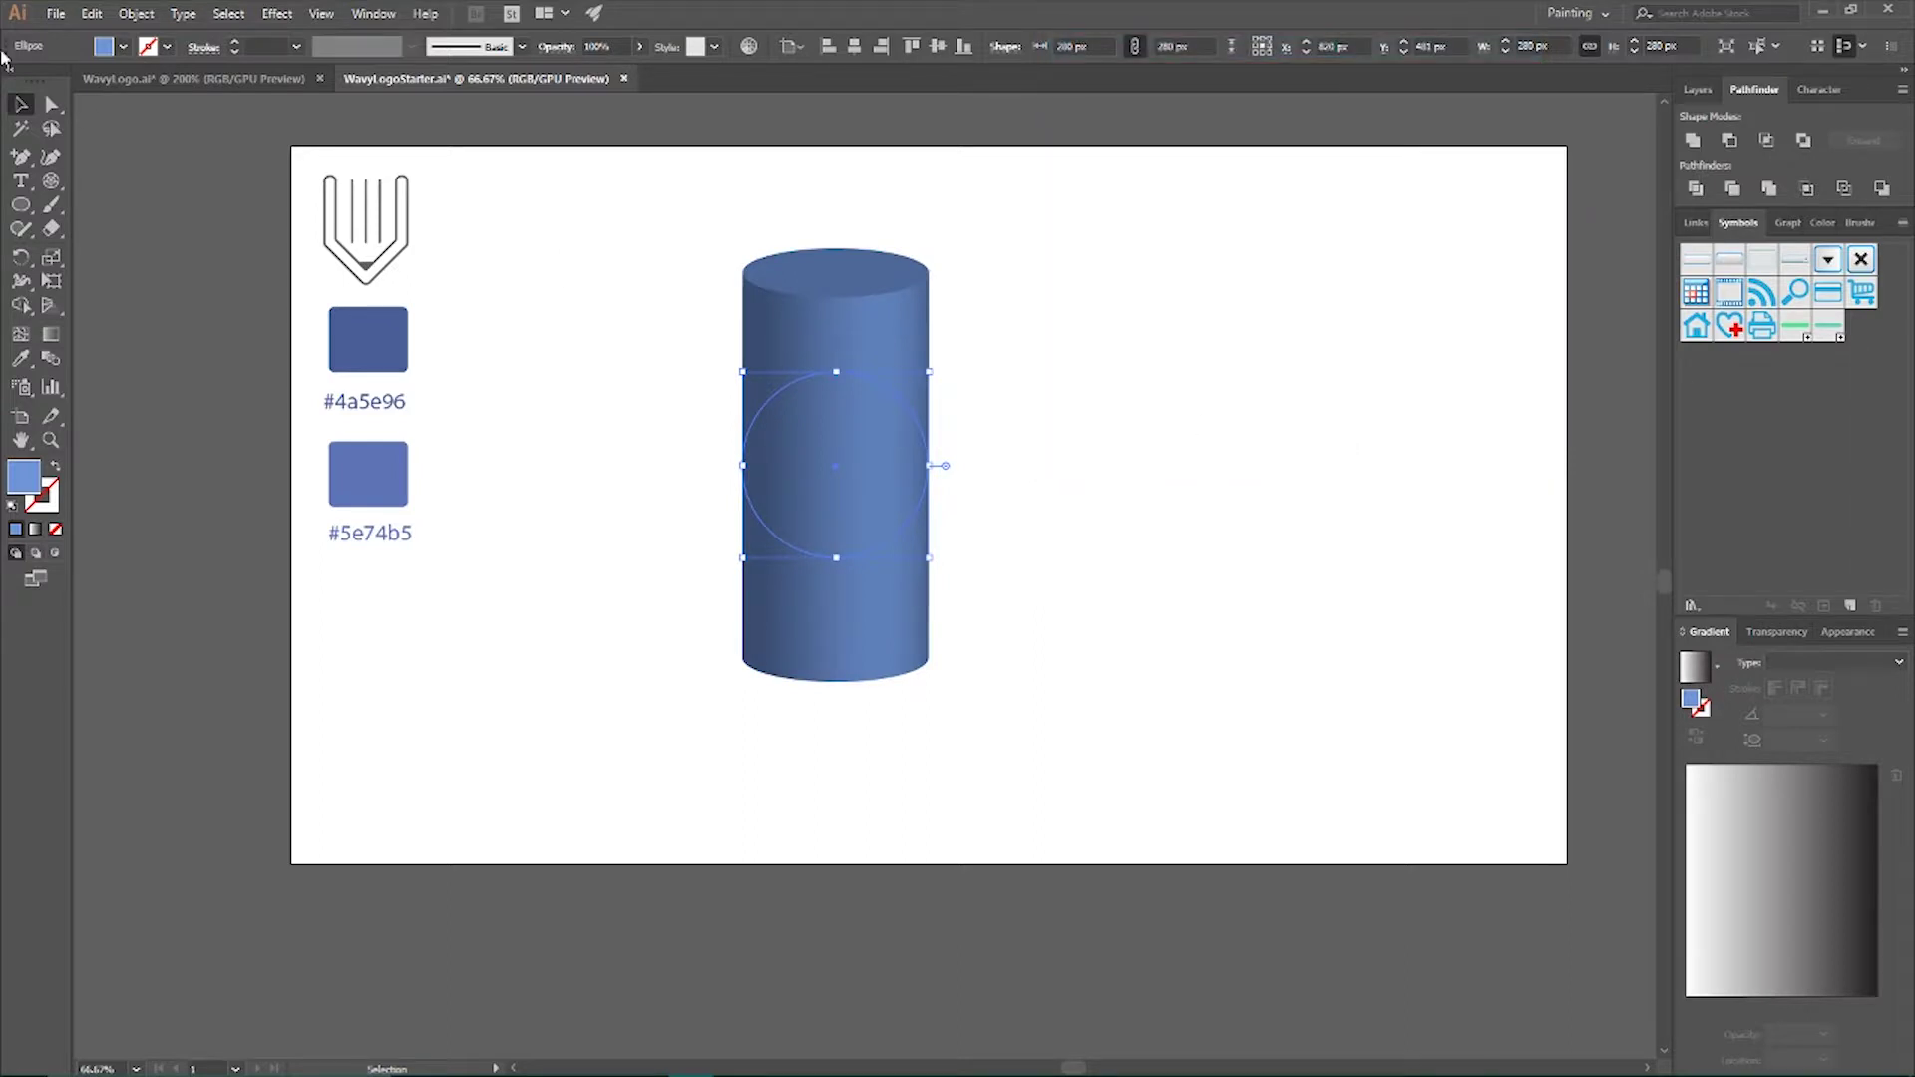
click(20, 103)
drag(794, 406, 1283, 299)
Create a rounded rectangle 780 px wide, 100 px high with 50 px corner radius
click(20, 205)
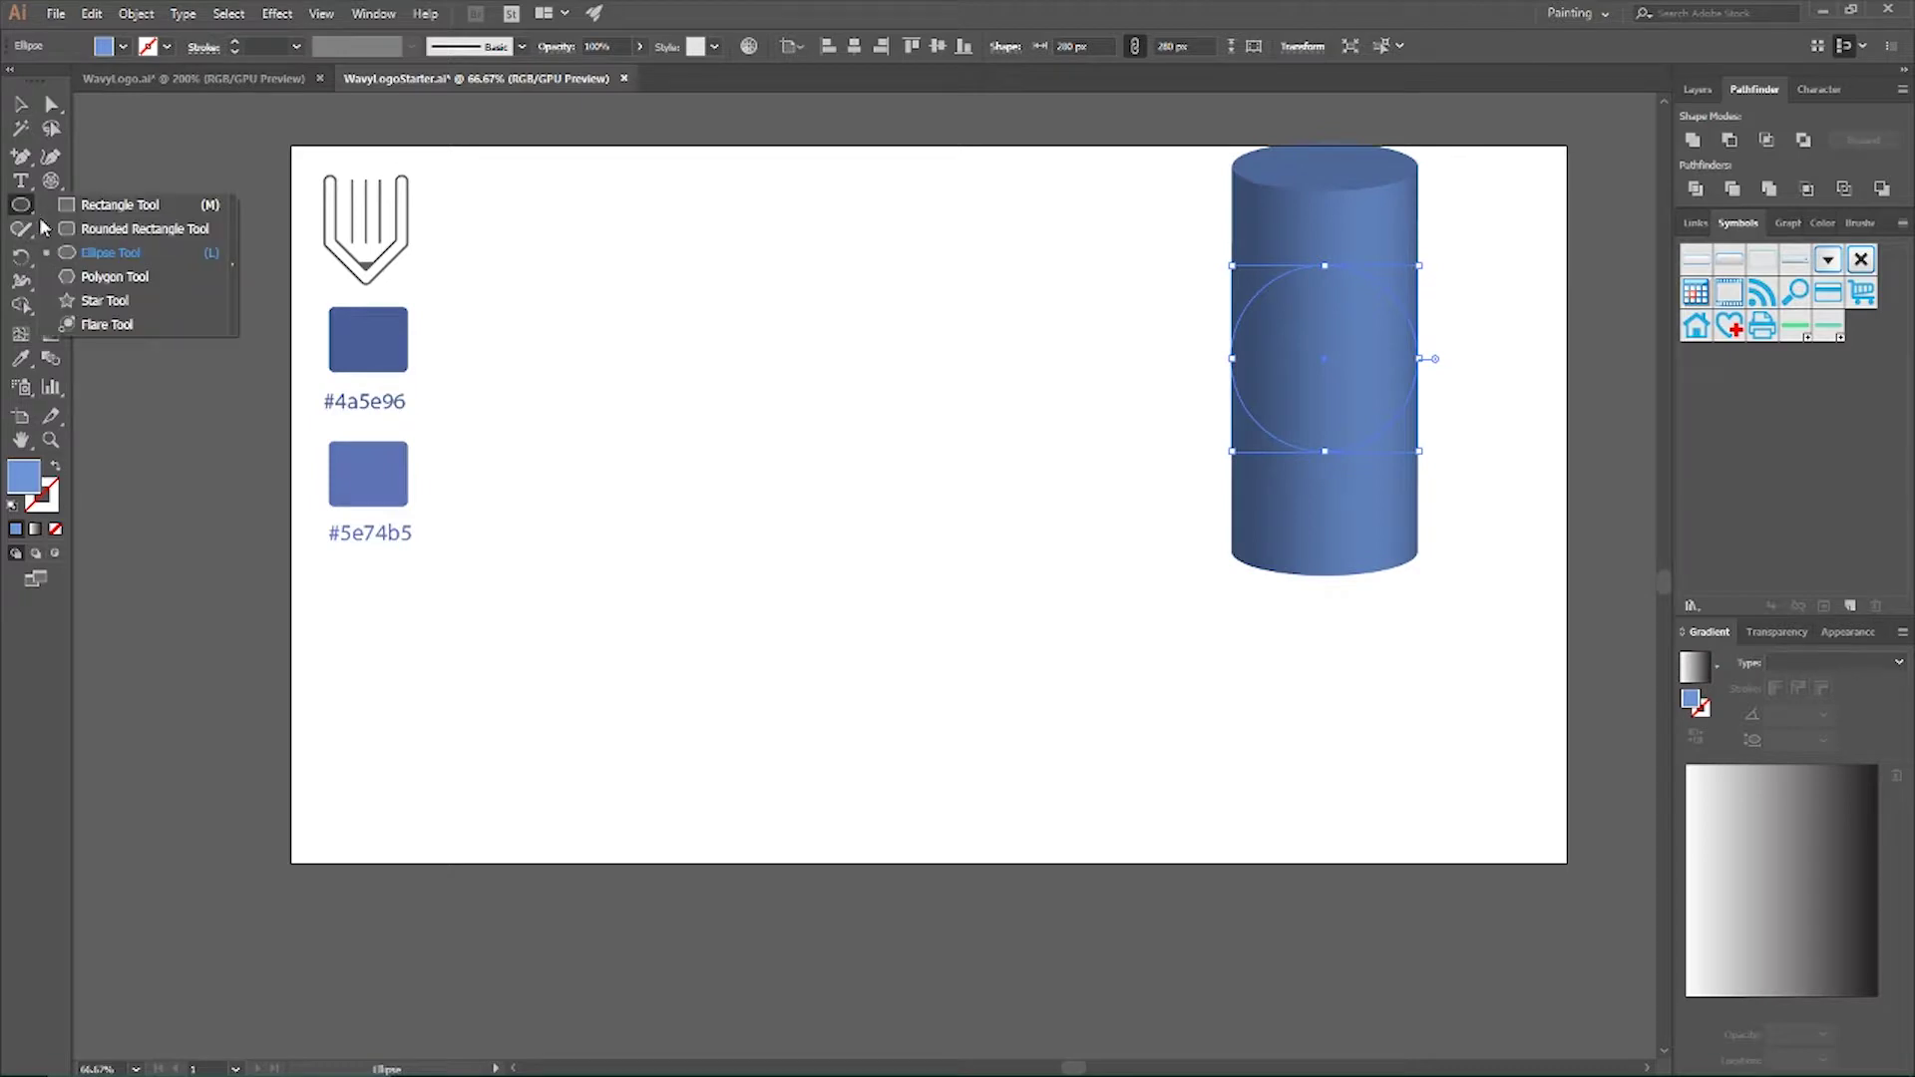
click(138, 230)
click(712, 673)
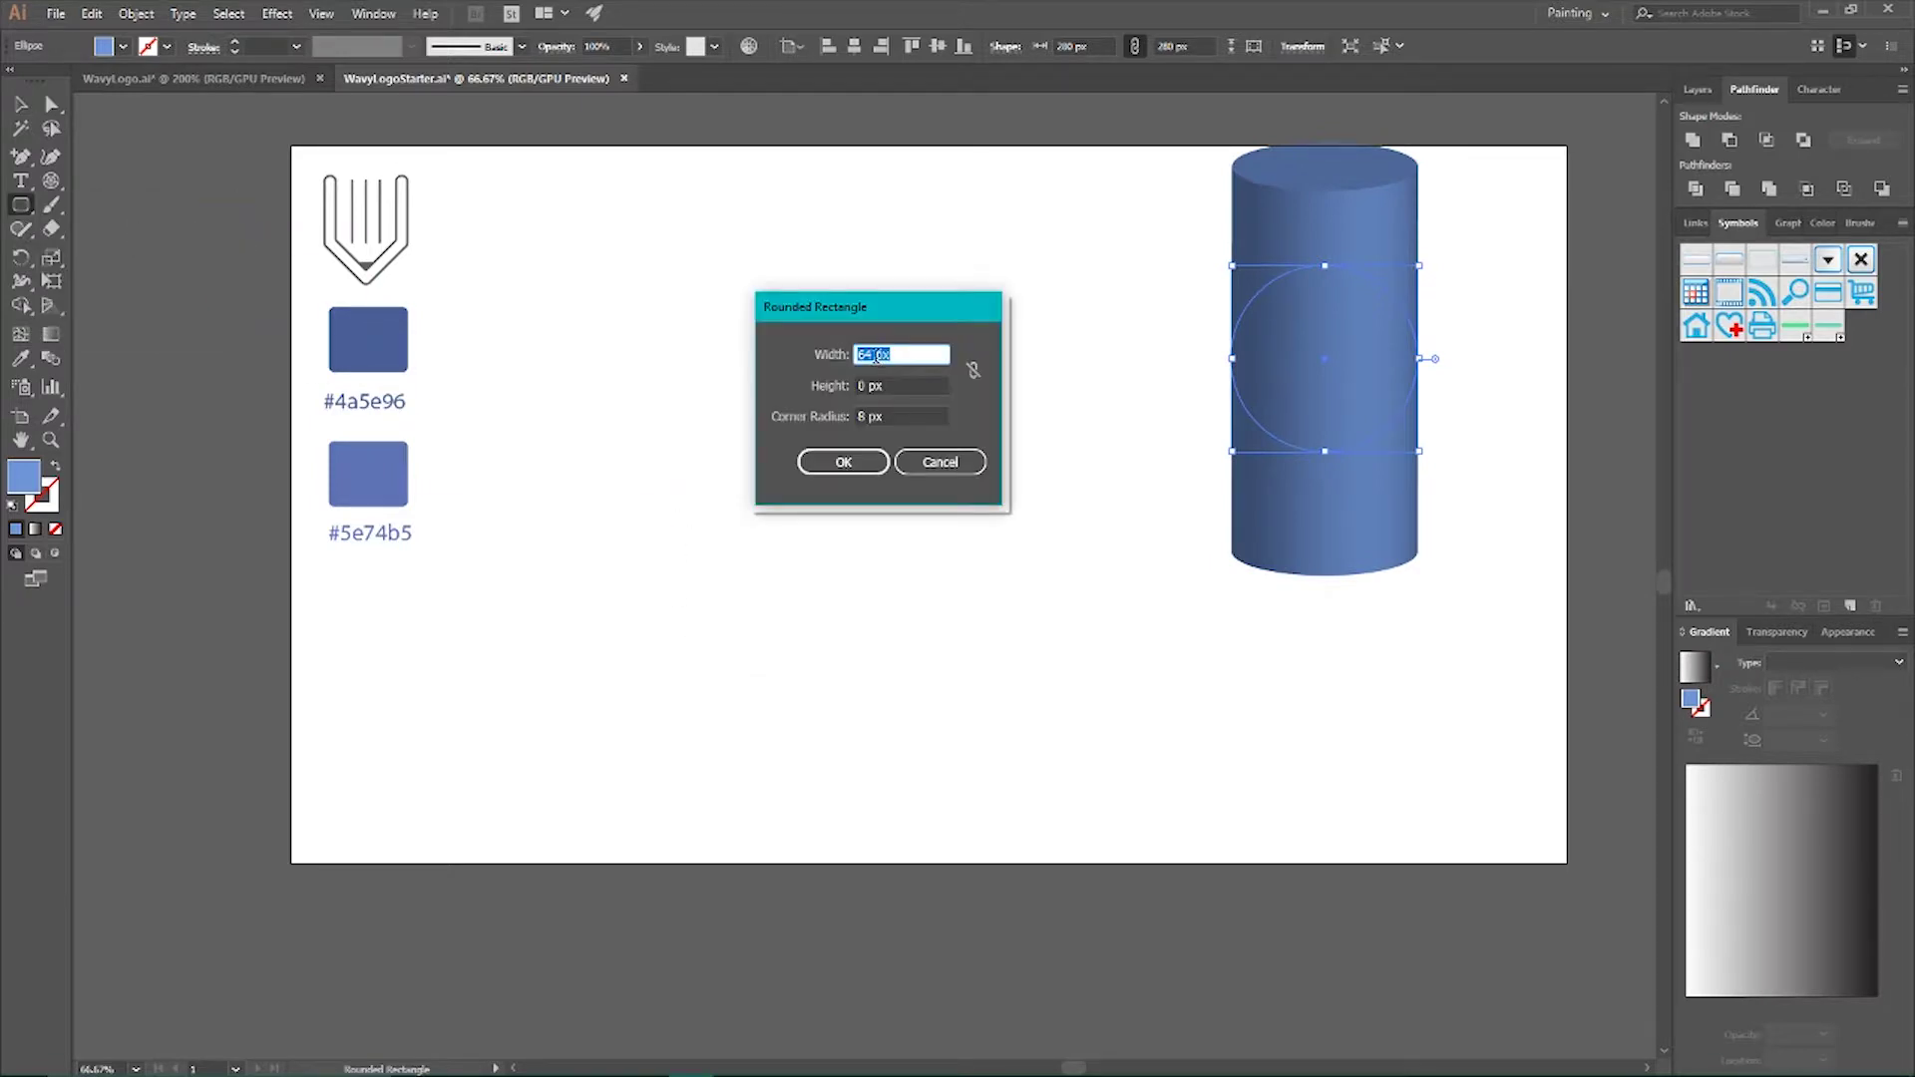
key(shift+Down)
drag(819, 299, 733, 290)
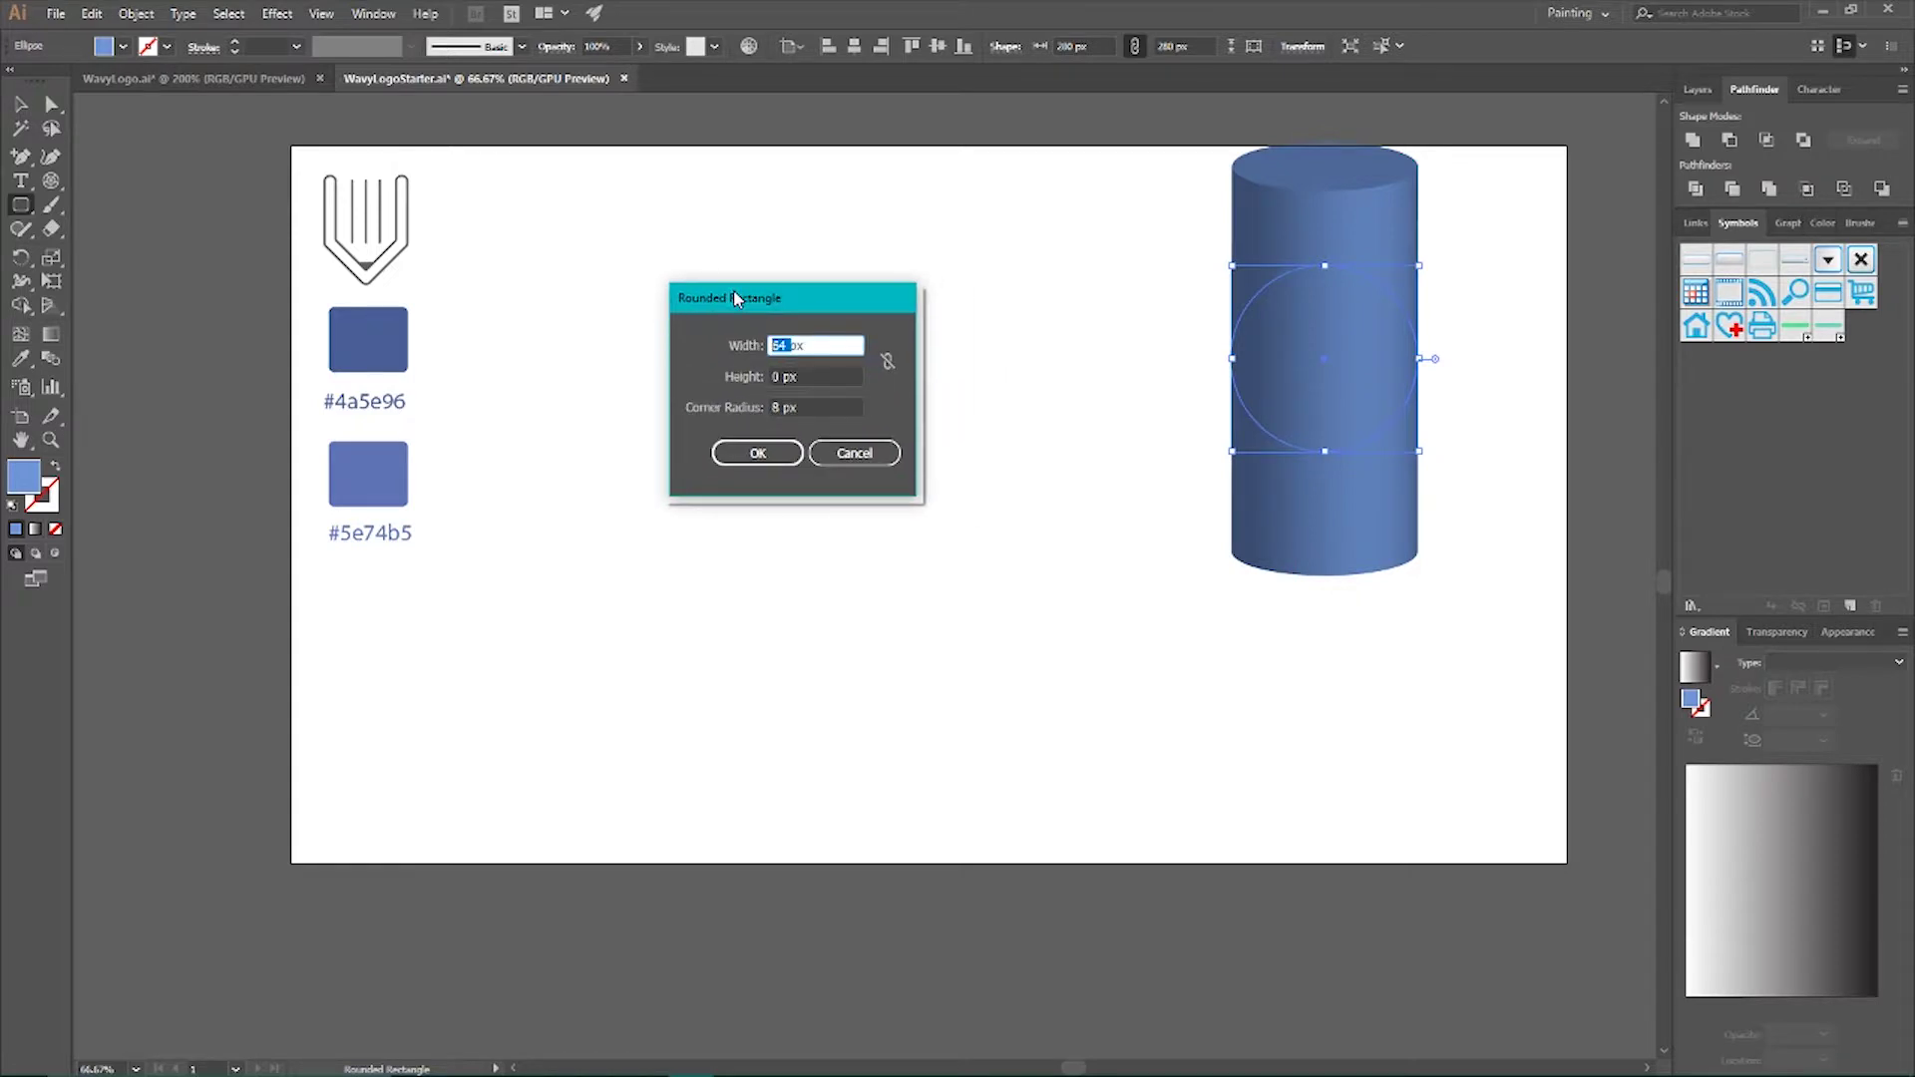
key(BackSpace)
text(708)
key(BackSpace)
key(BackSpace)
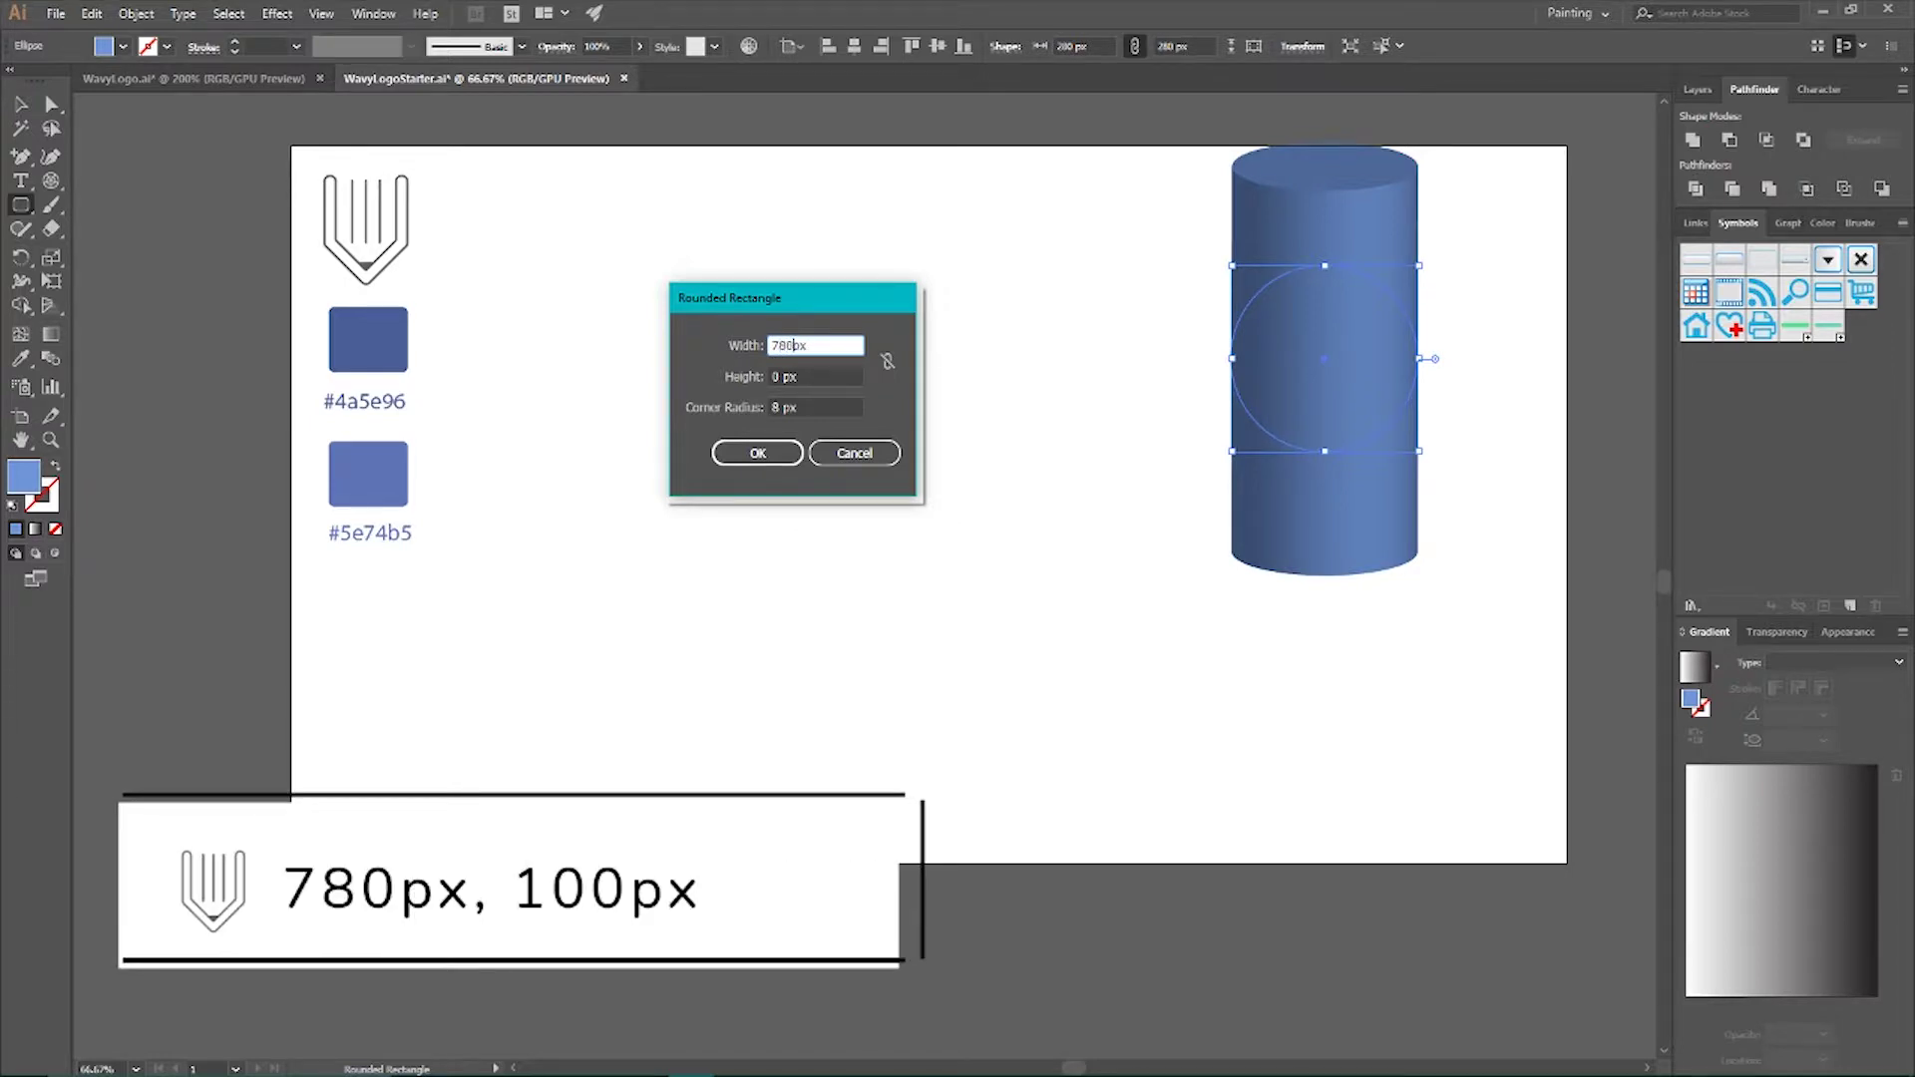
click(766, 379)
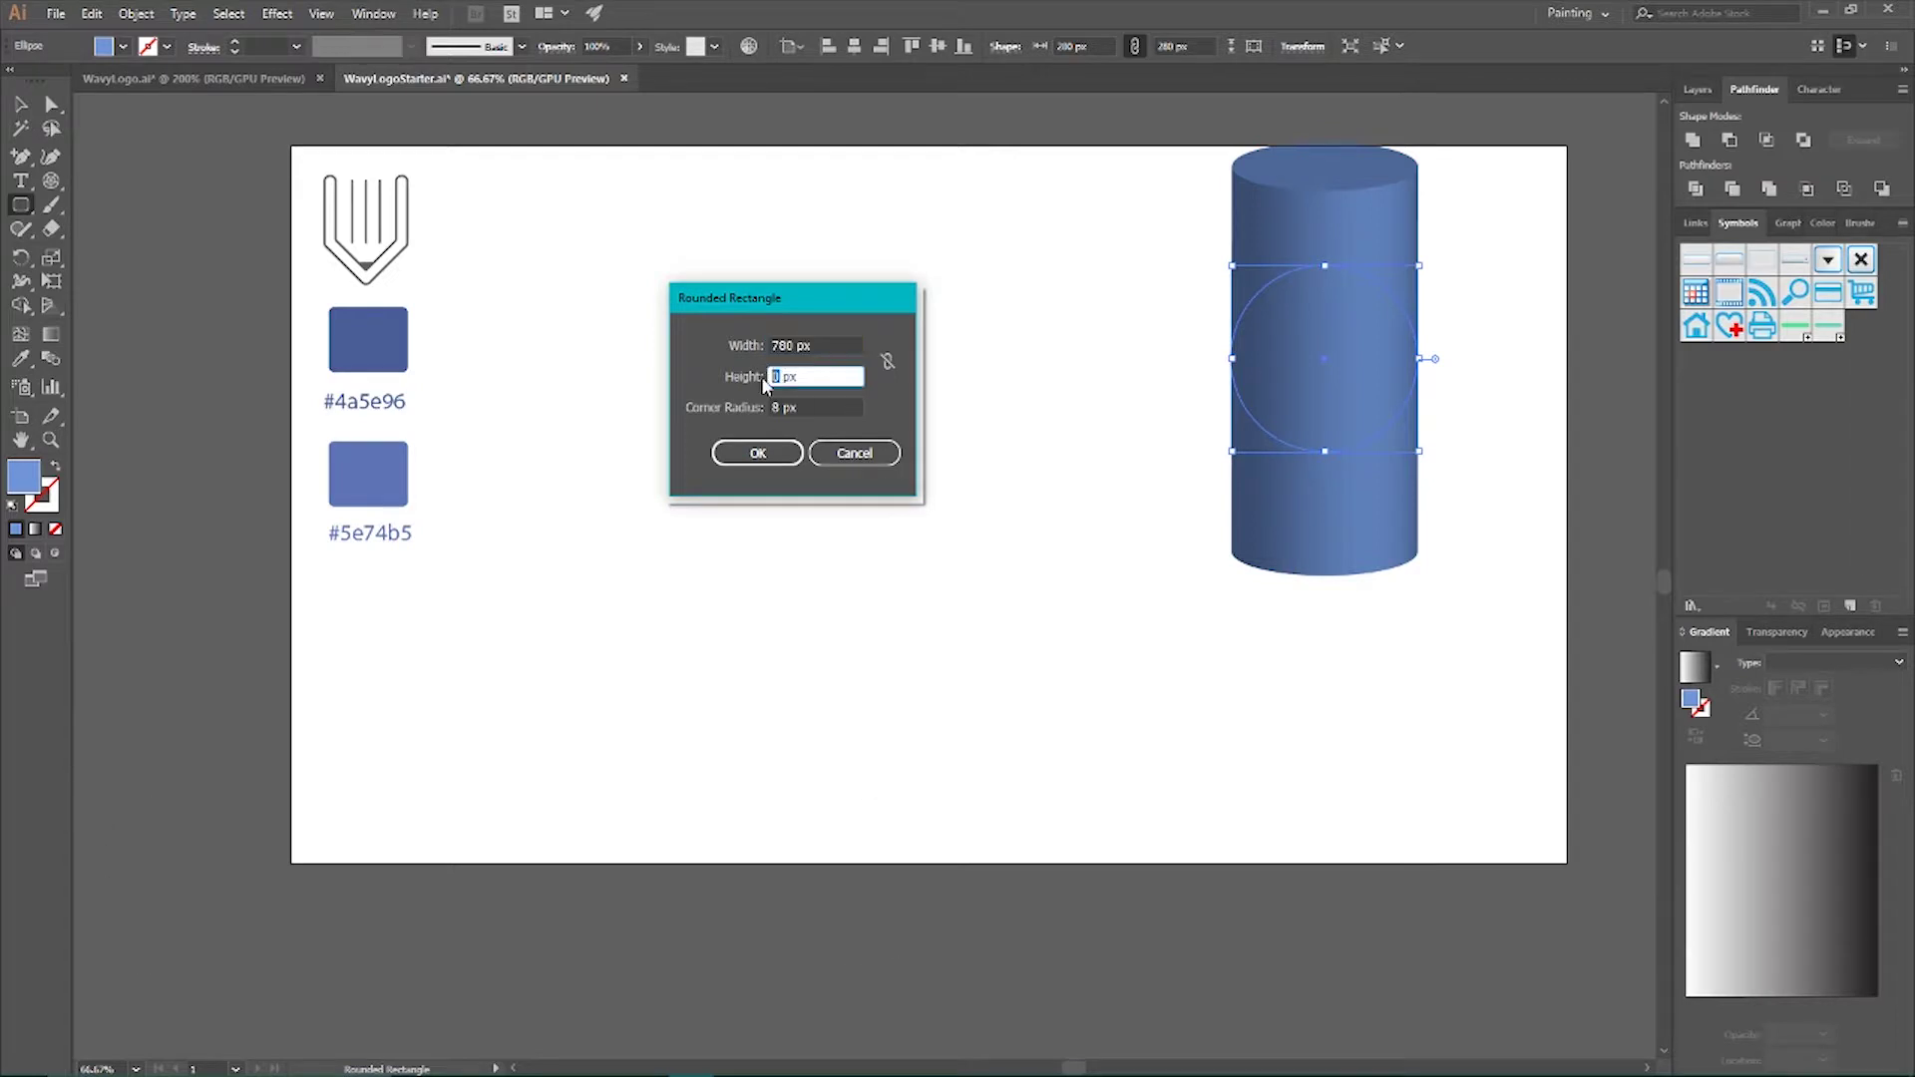
key(BackSpace)
text(100)
click(769, 406)
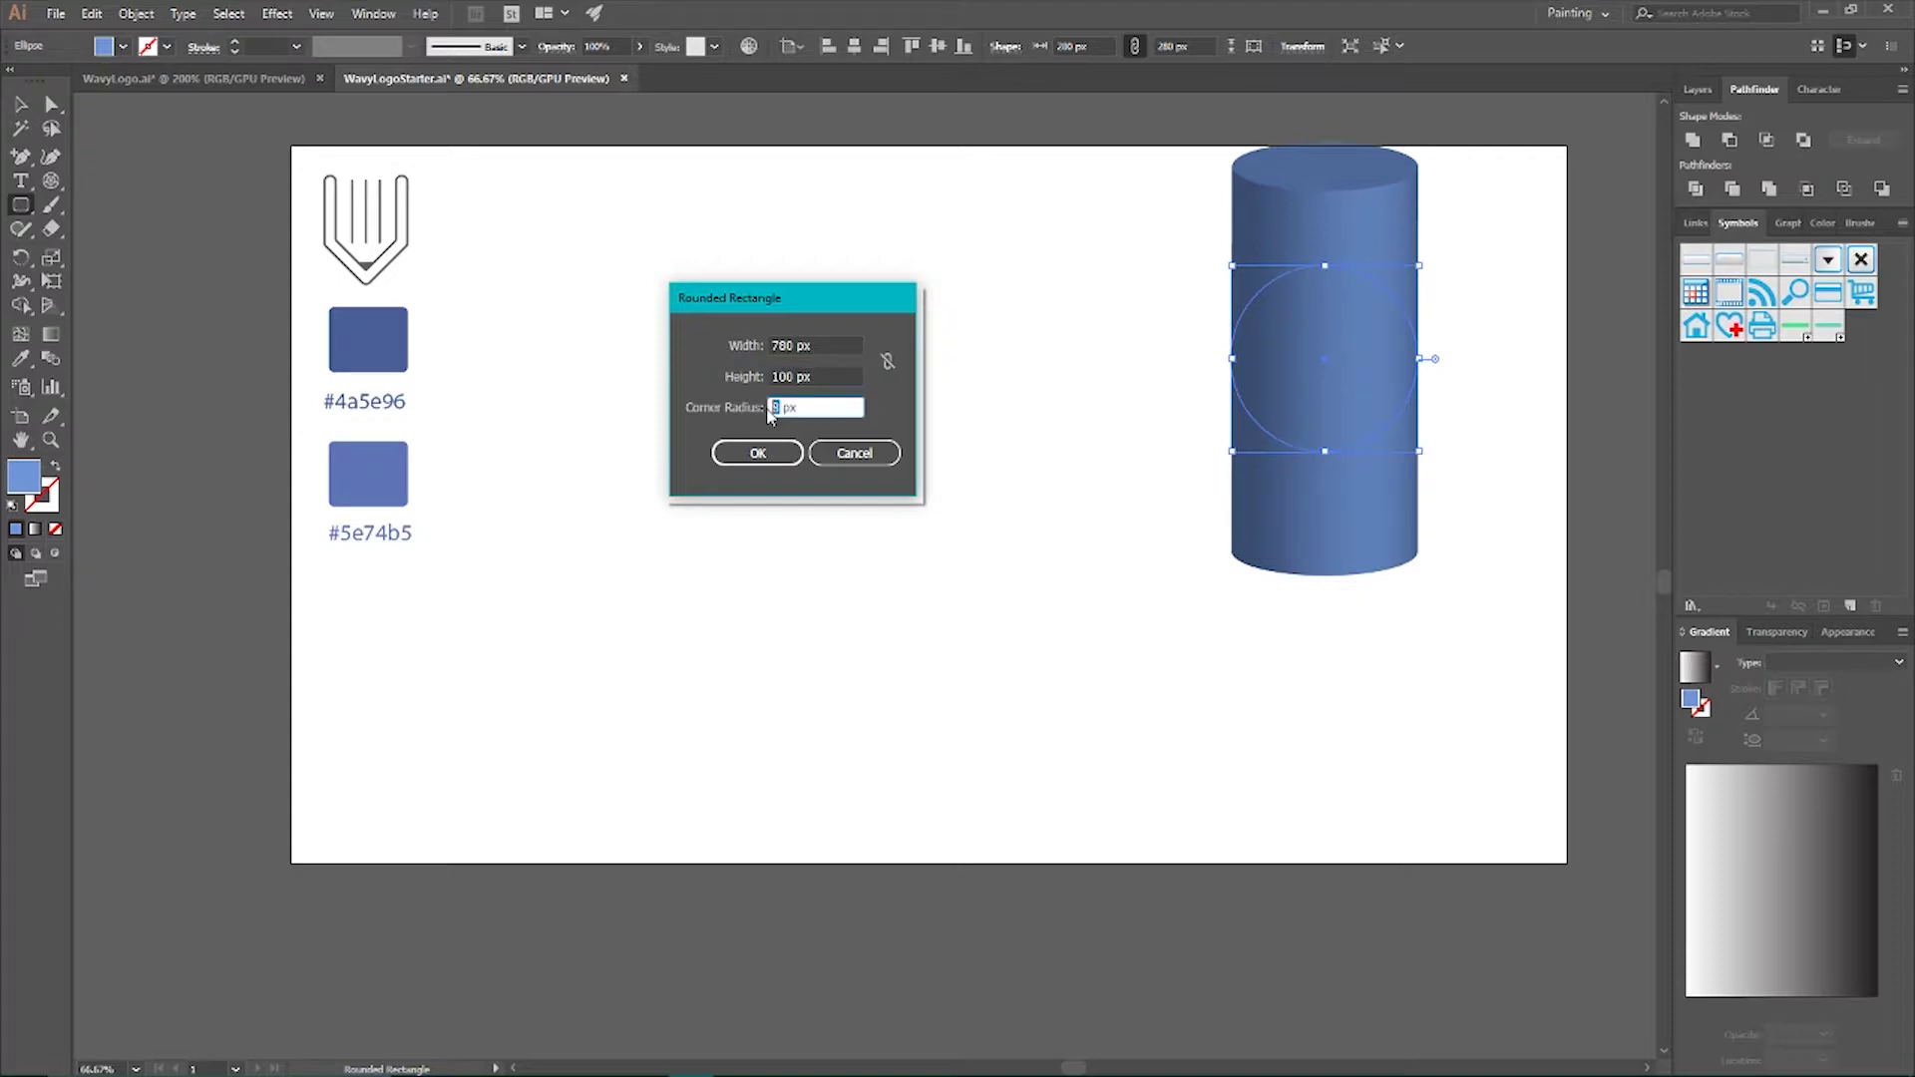
key(BackSpace)
text(50)
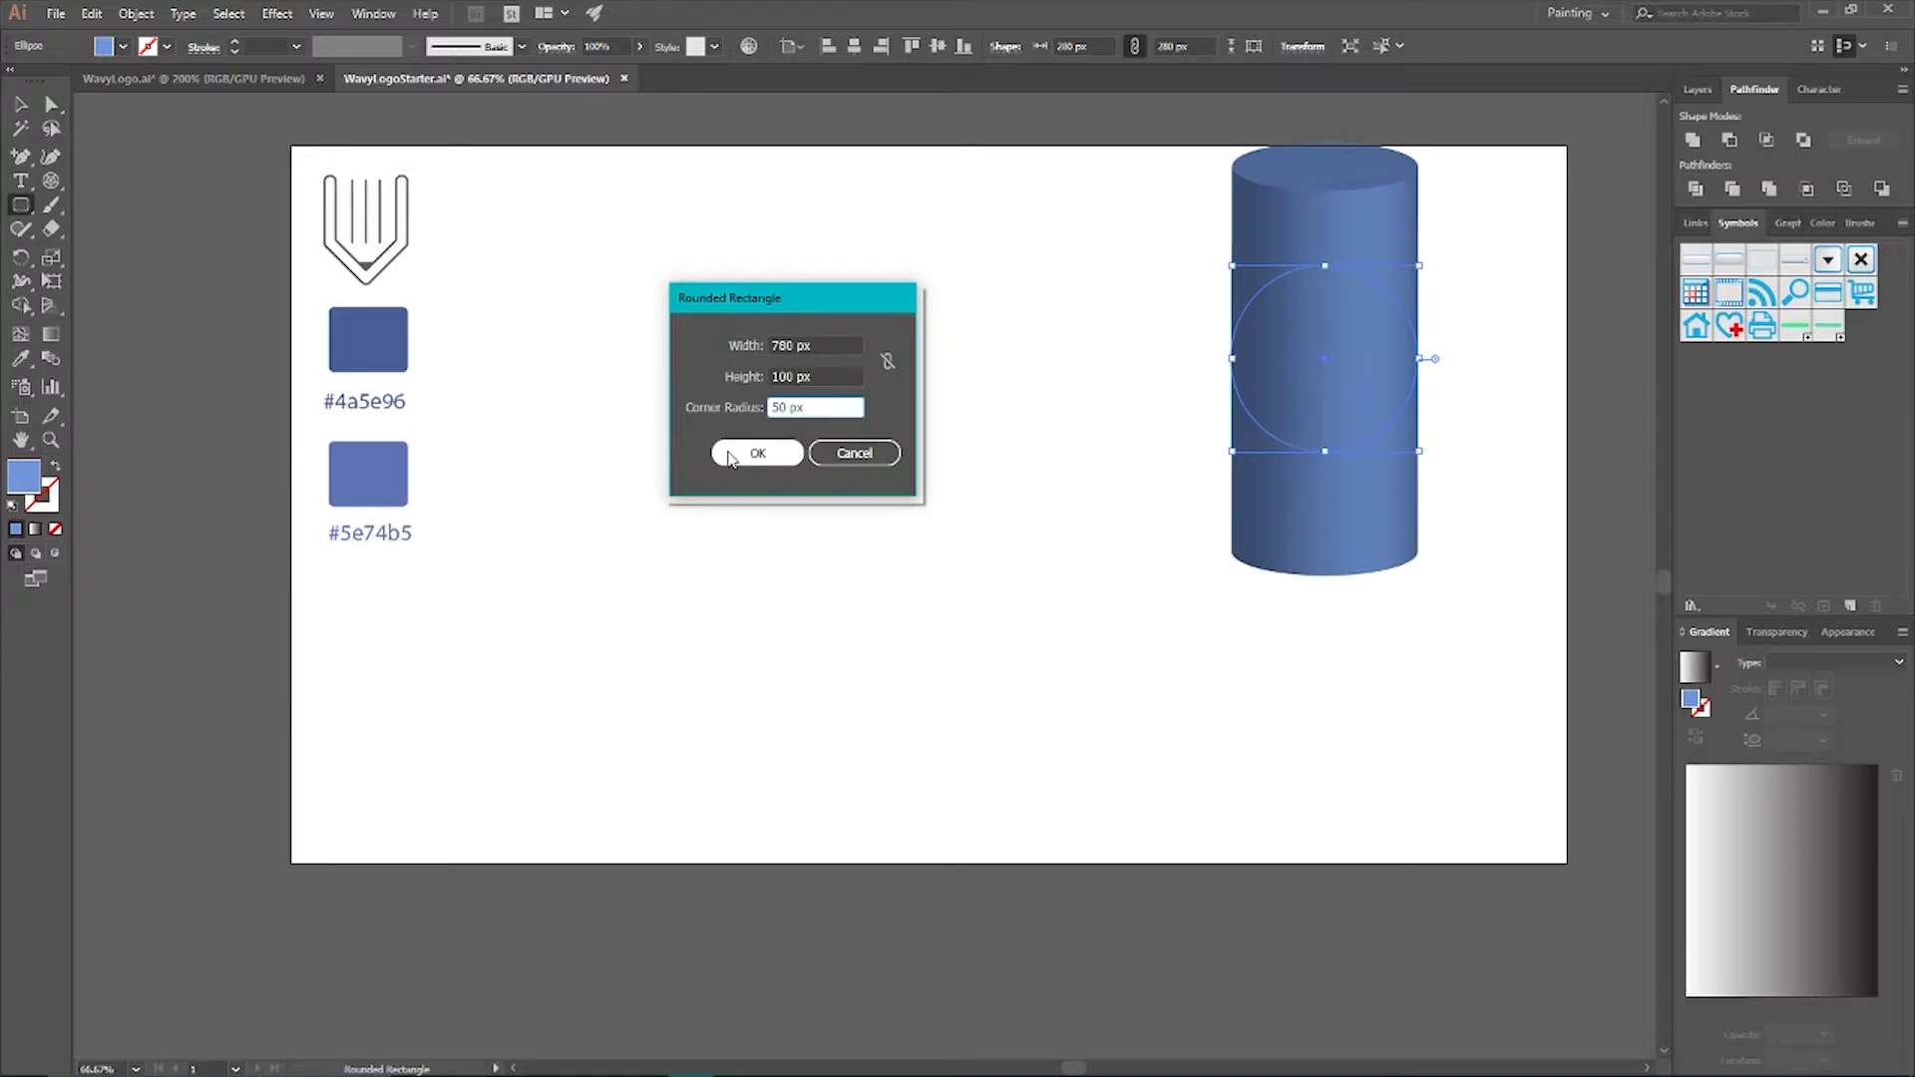
click(734, 456)
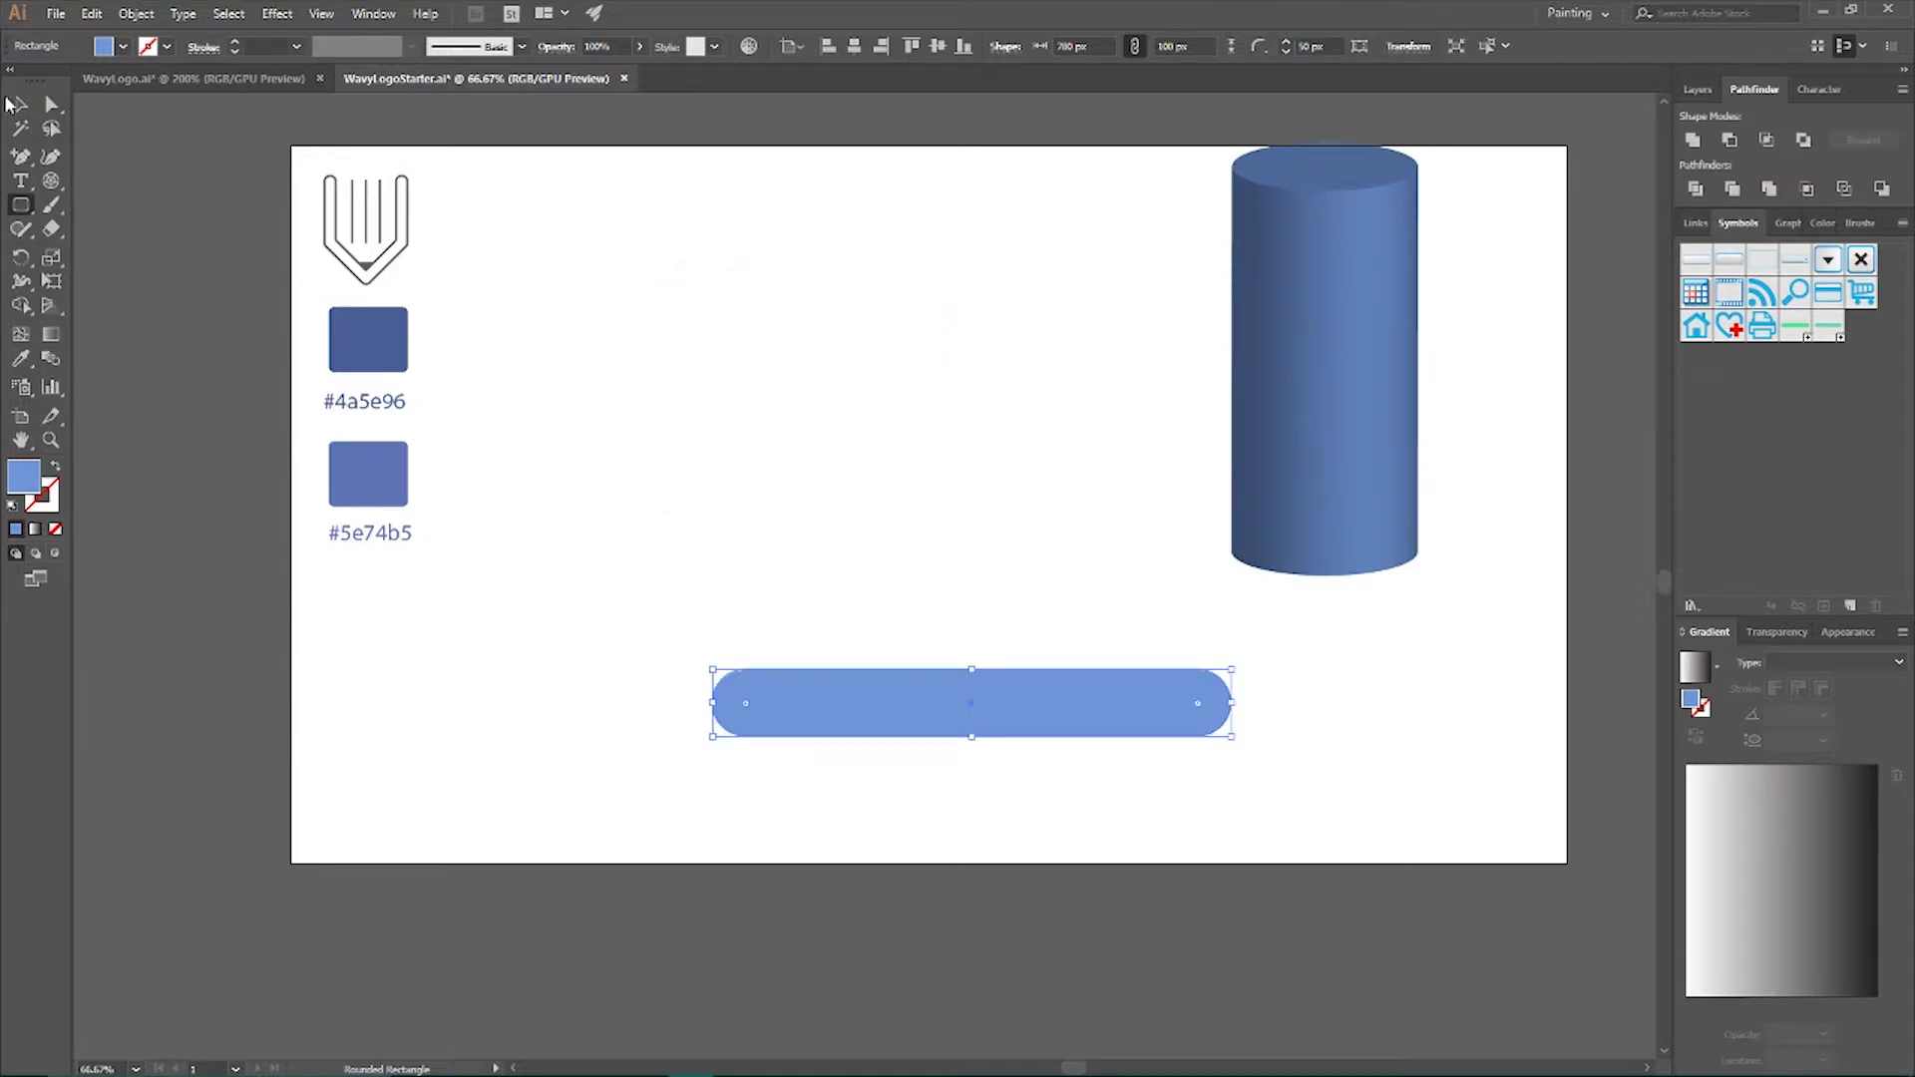
Fill the rounded bar red and move it up between the swatches and cylinder
key(v)
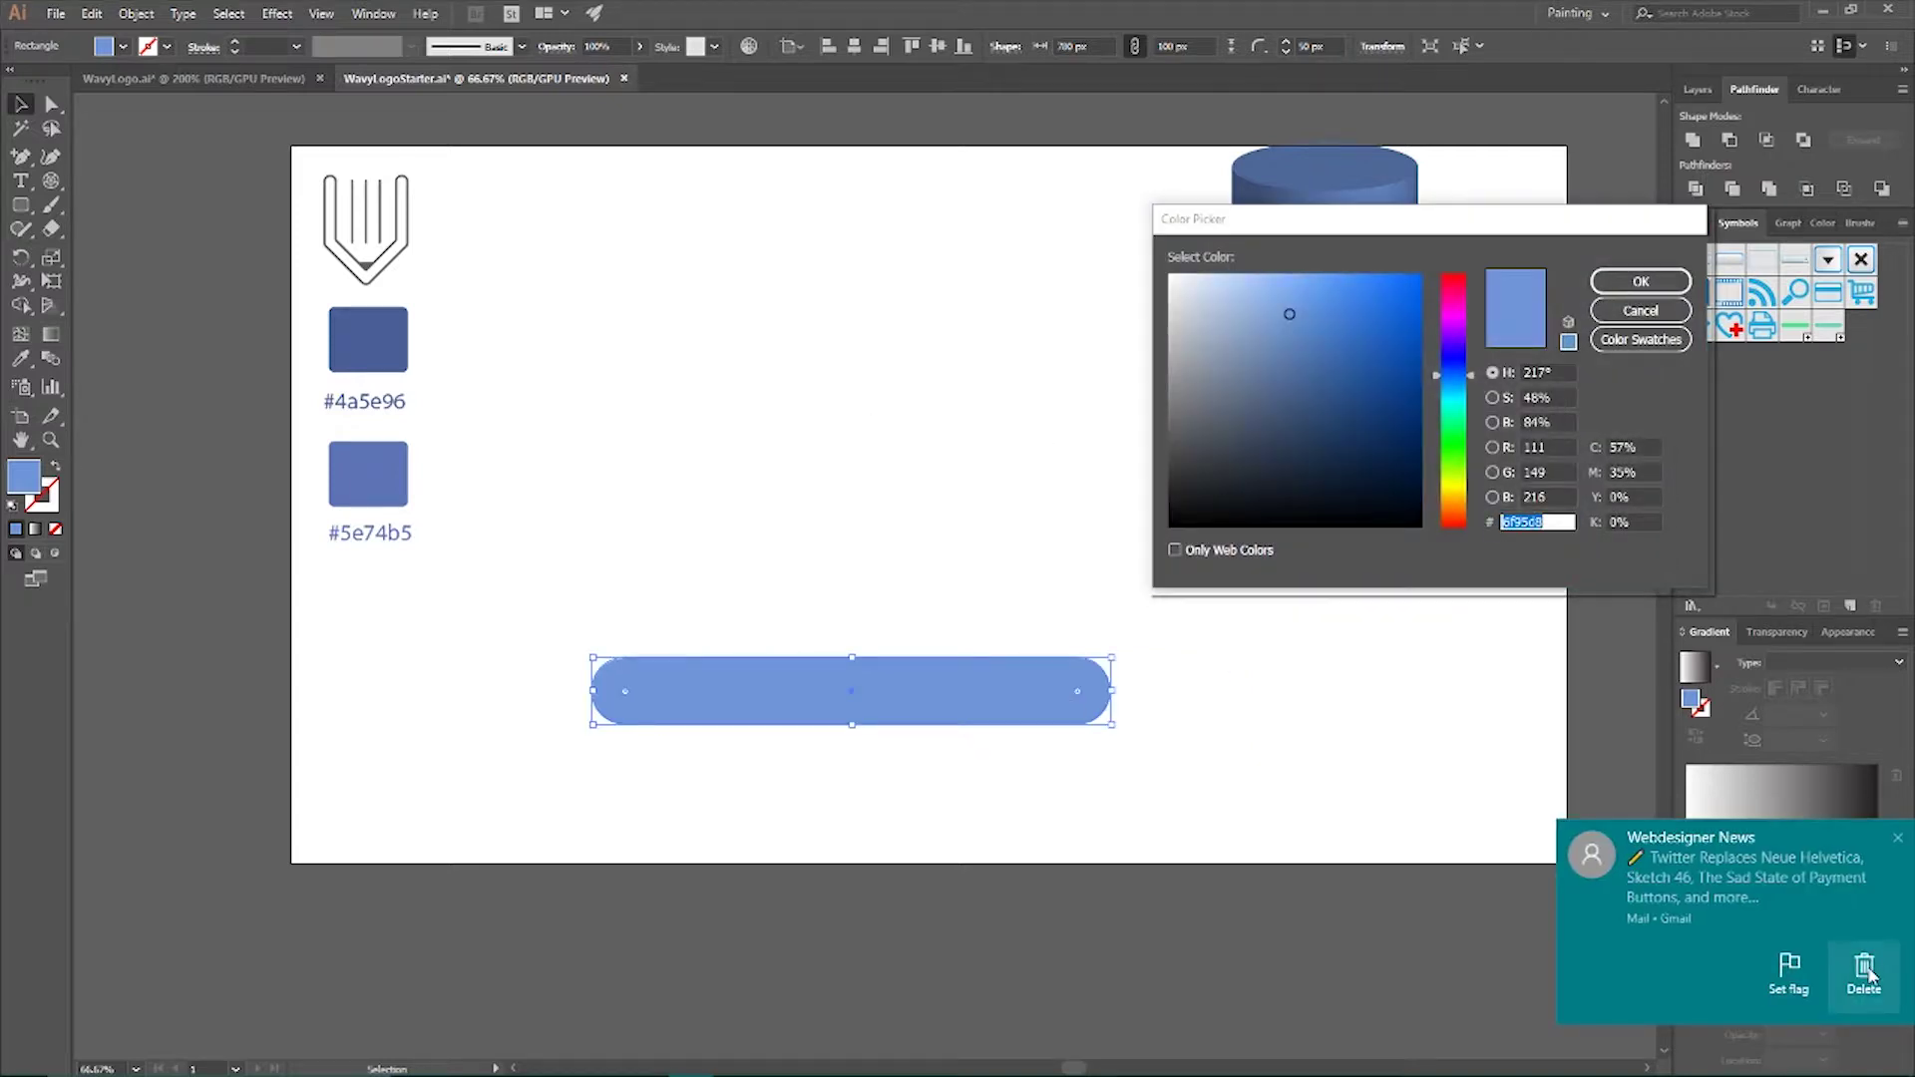
click(1864, 968)
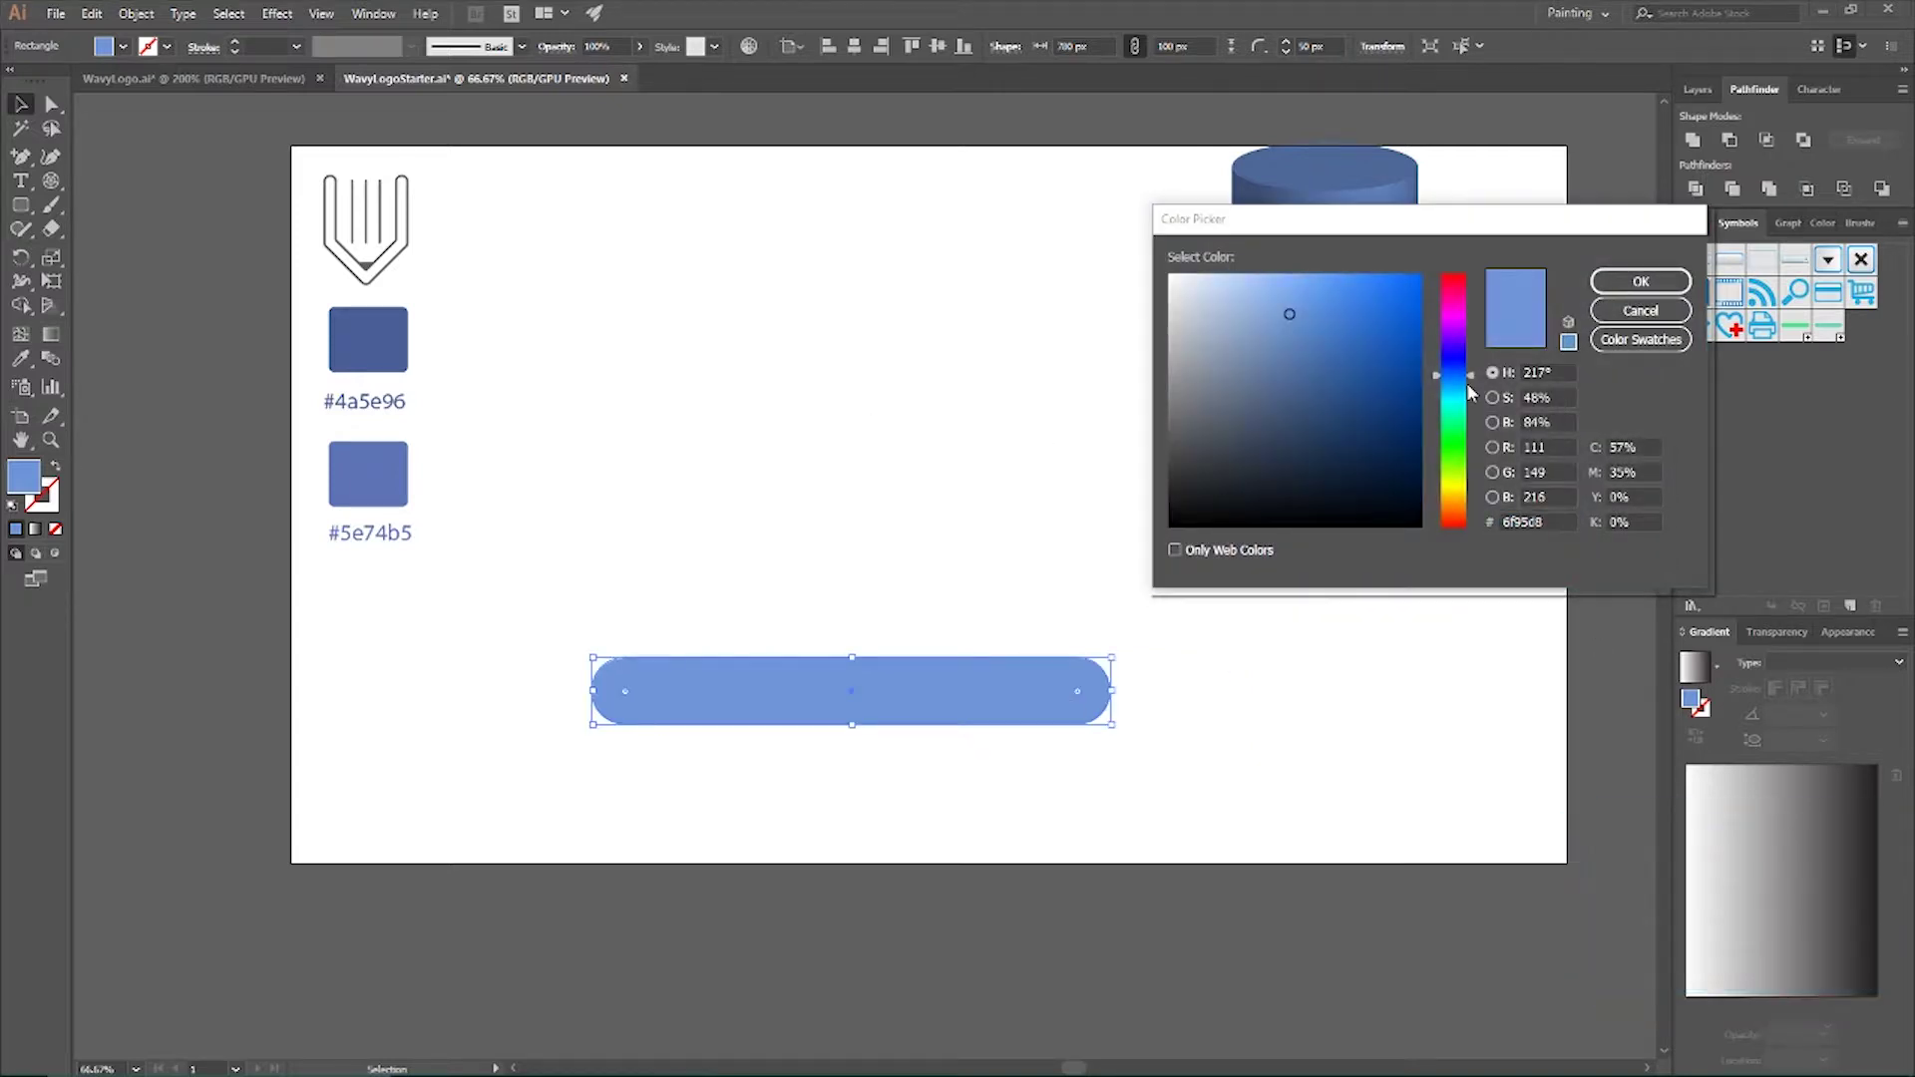
drag(1456, 375, 1454, 286)
click(1415, 293)
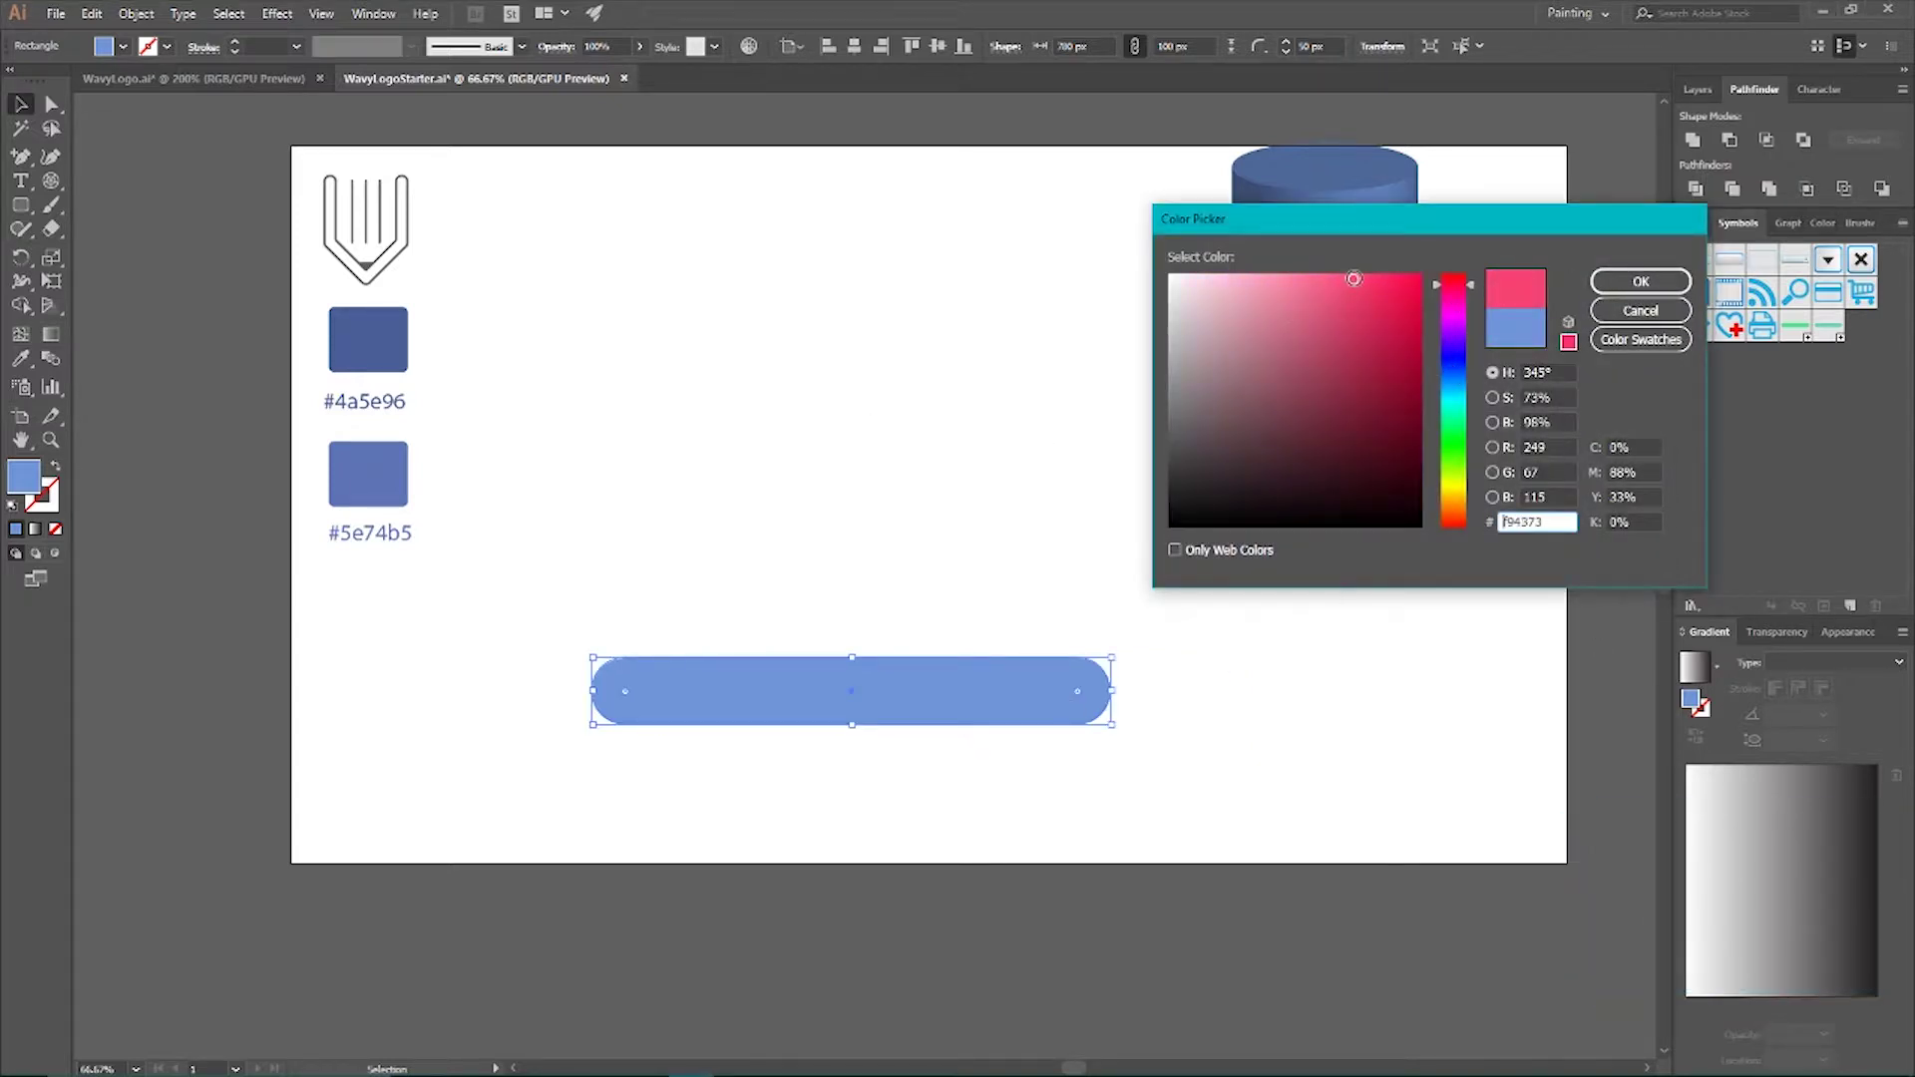
click(1454, 279)
click(1641, 282)
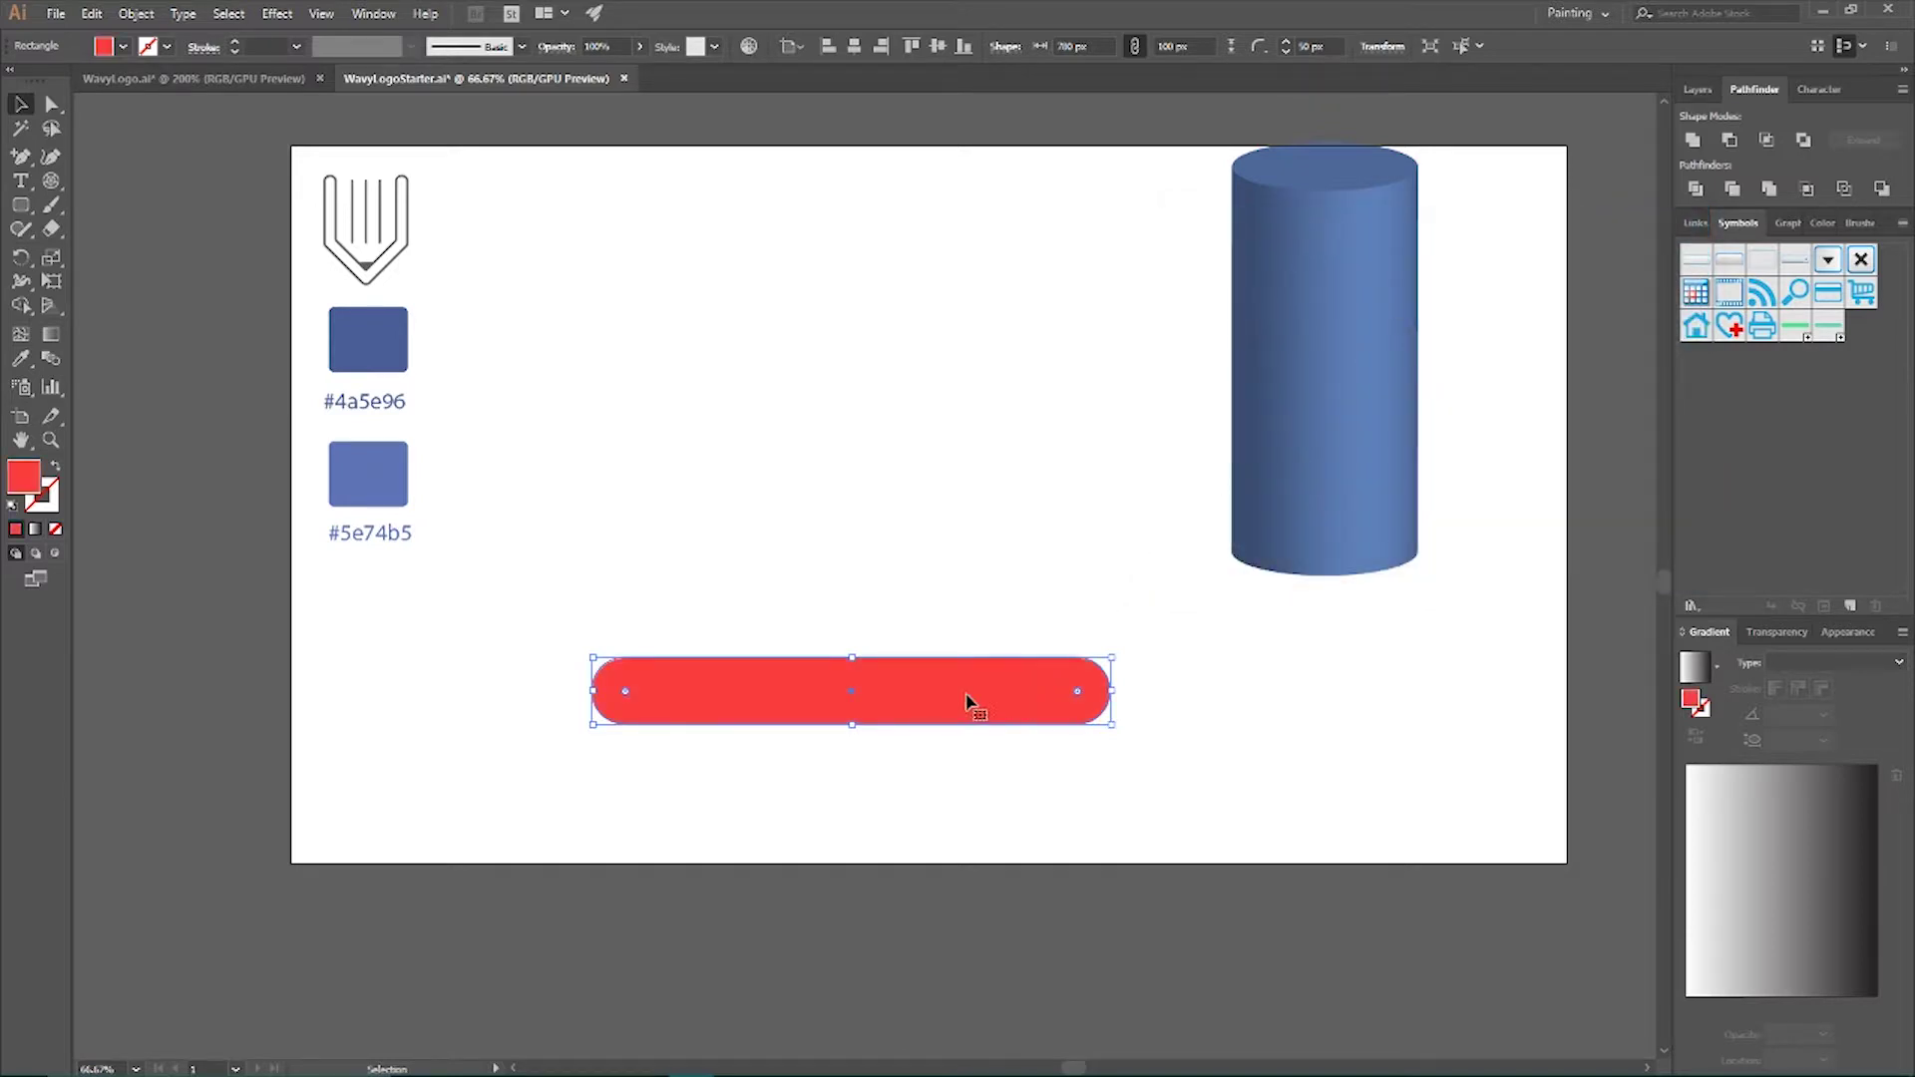
drag(931, 692, 944, 476)
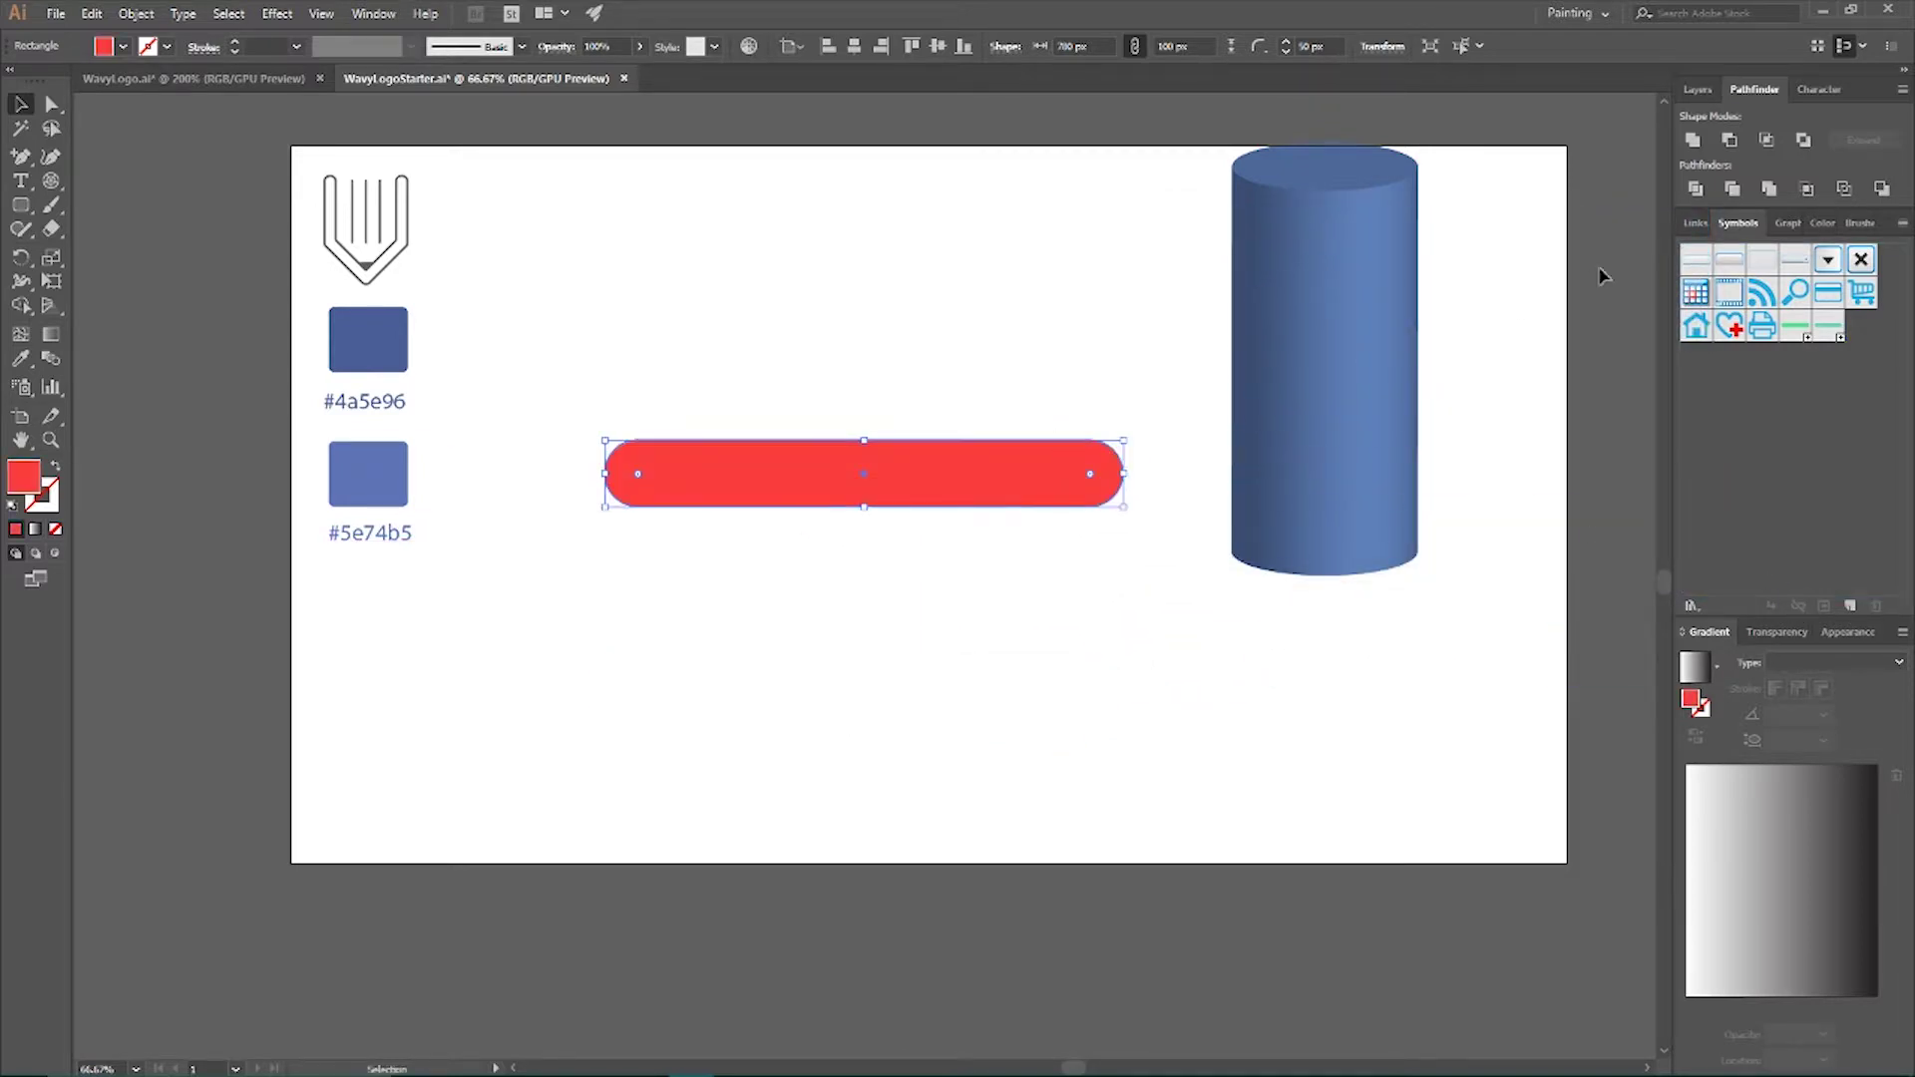
Save the red bar as Graphic symbol 'rectangle', delete the instance, and center the cylinder
click(364, 14)
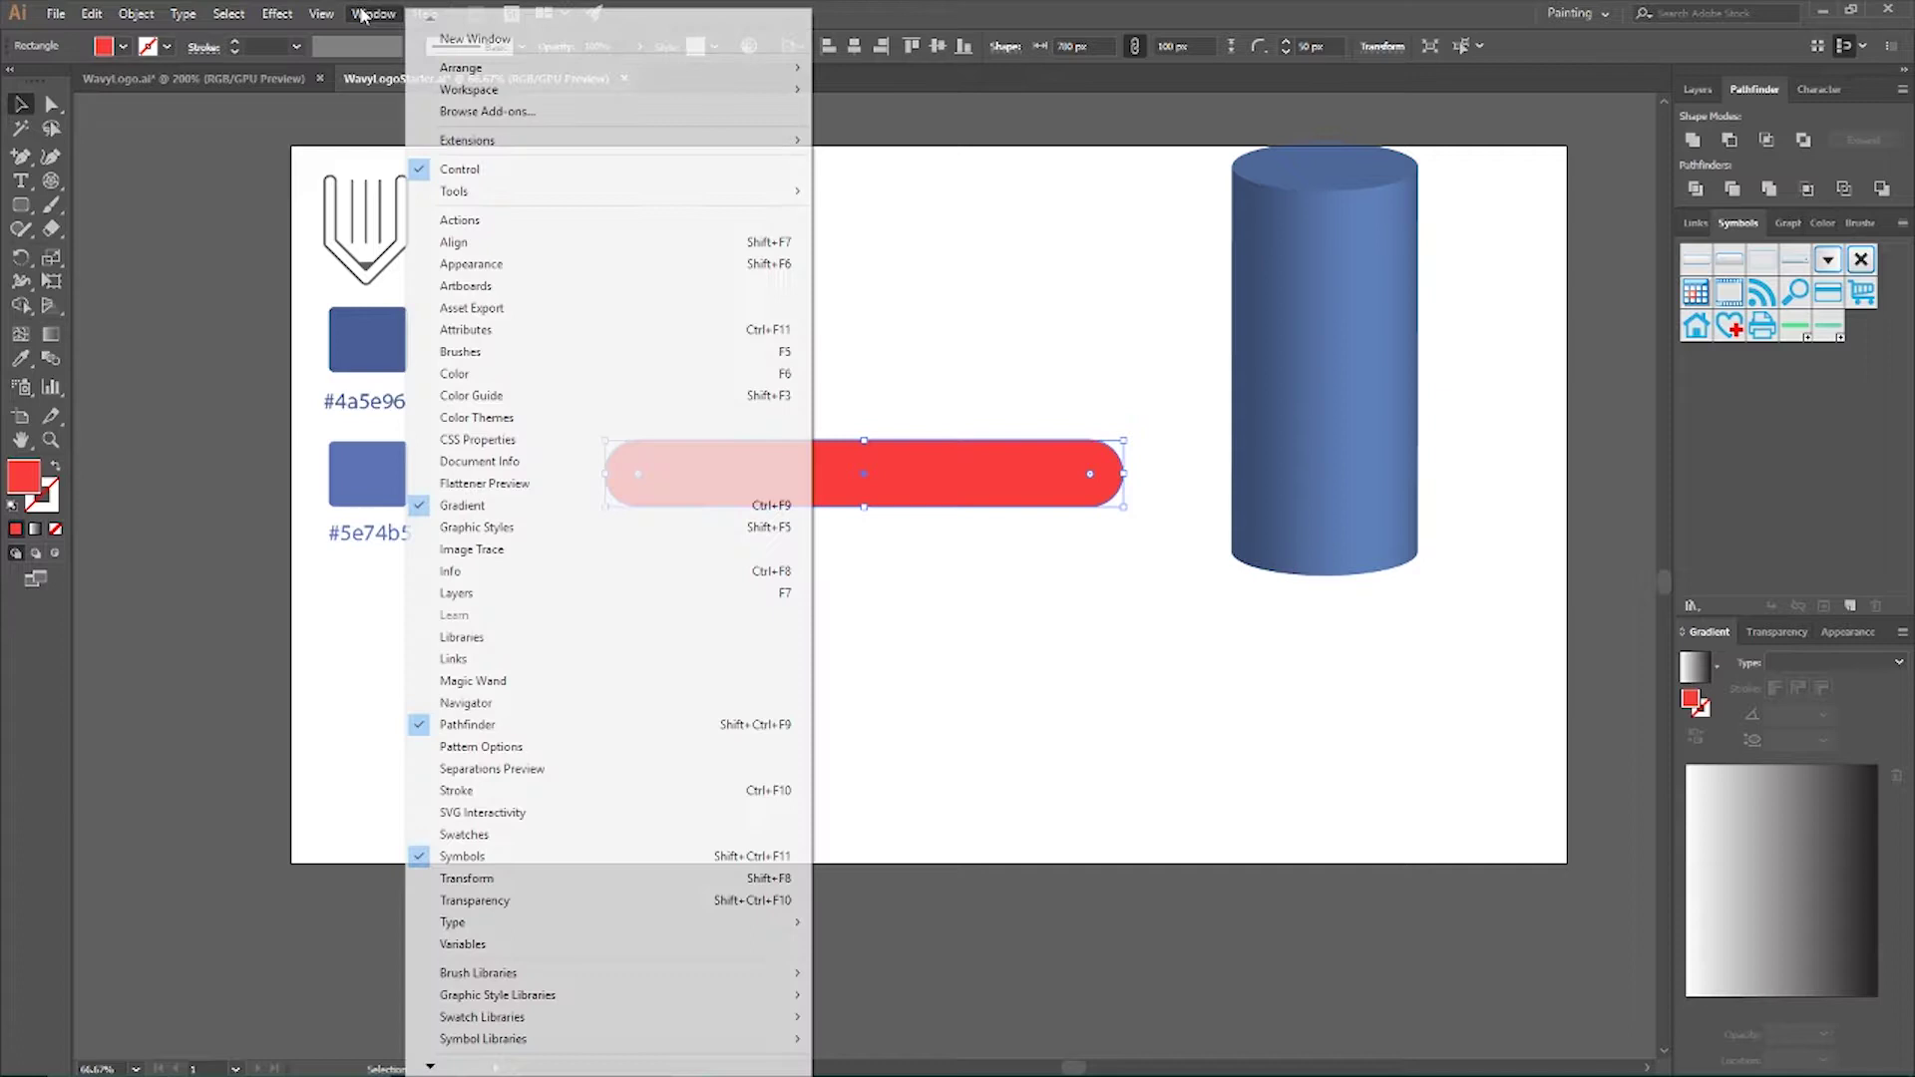
click(461, 857)
drag(864, 473, 1844, 400)
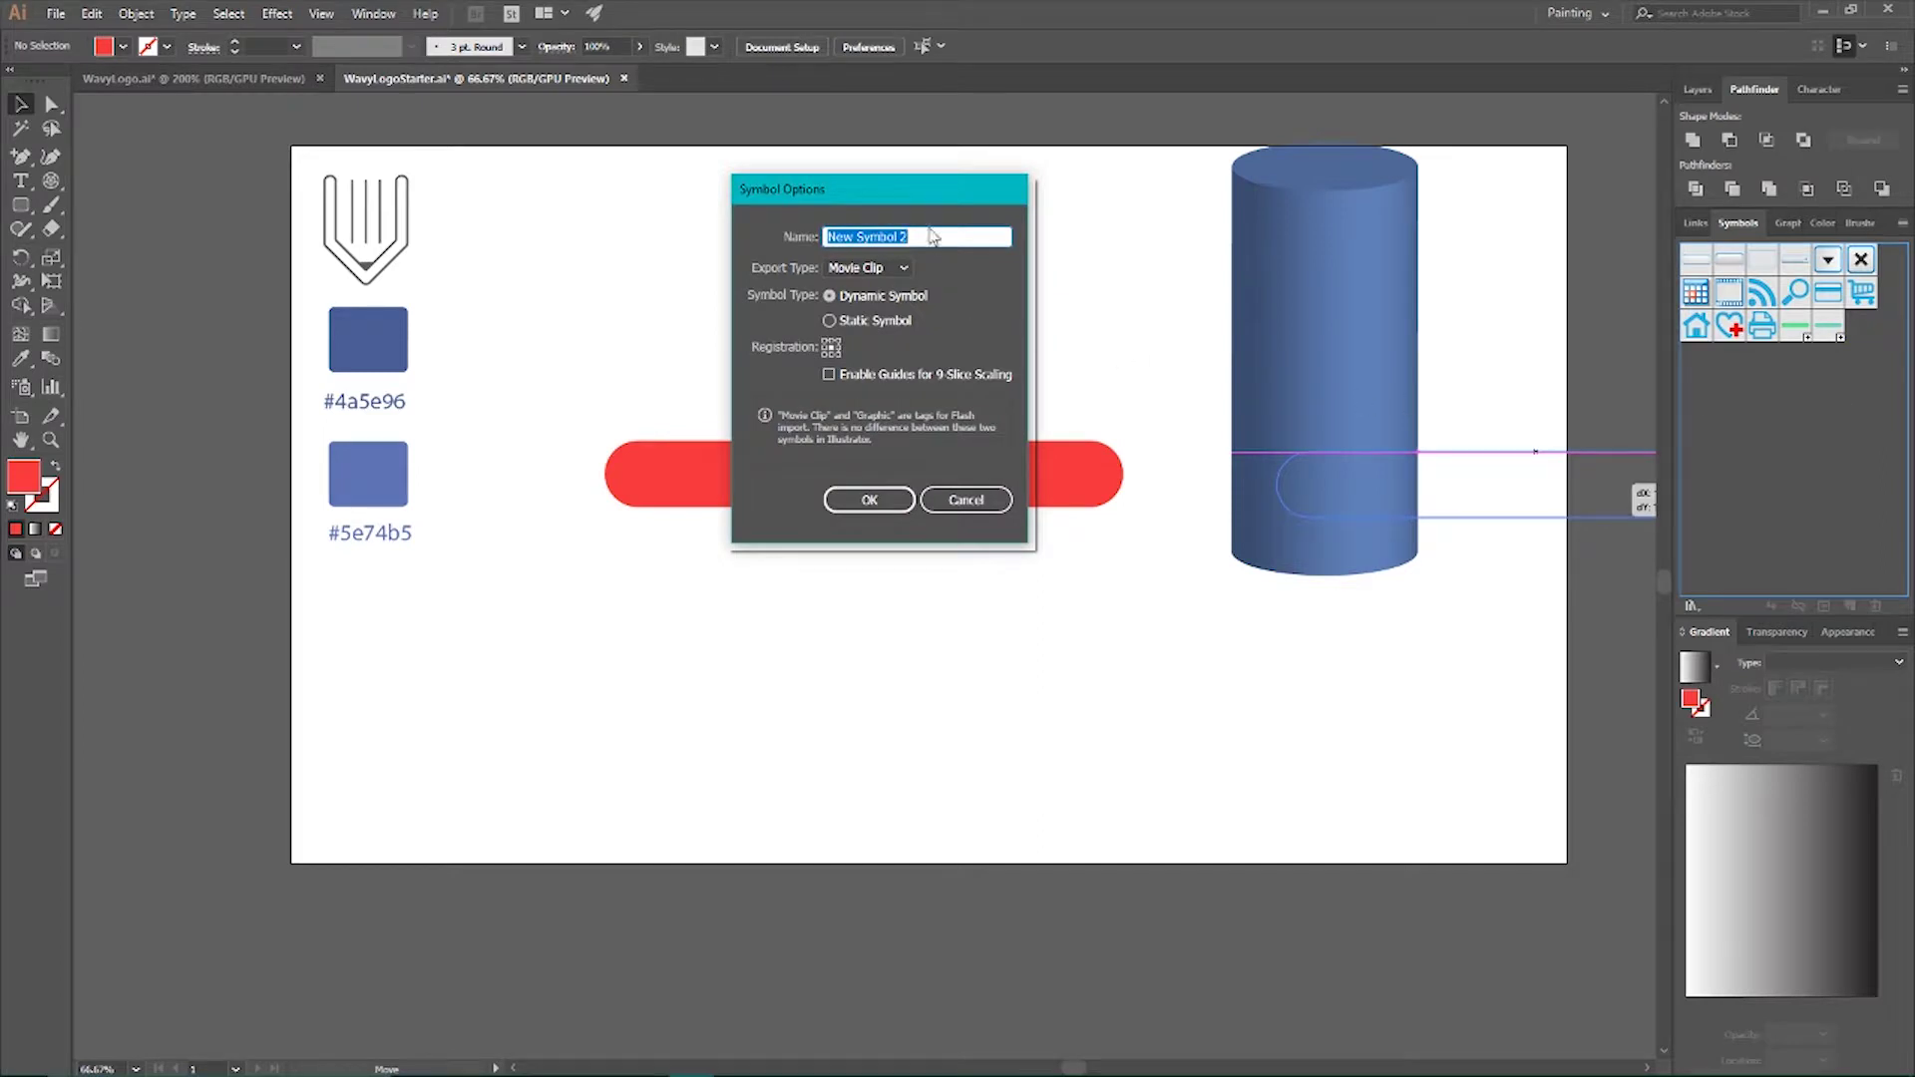
key(BackSpace)
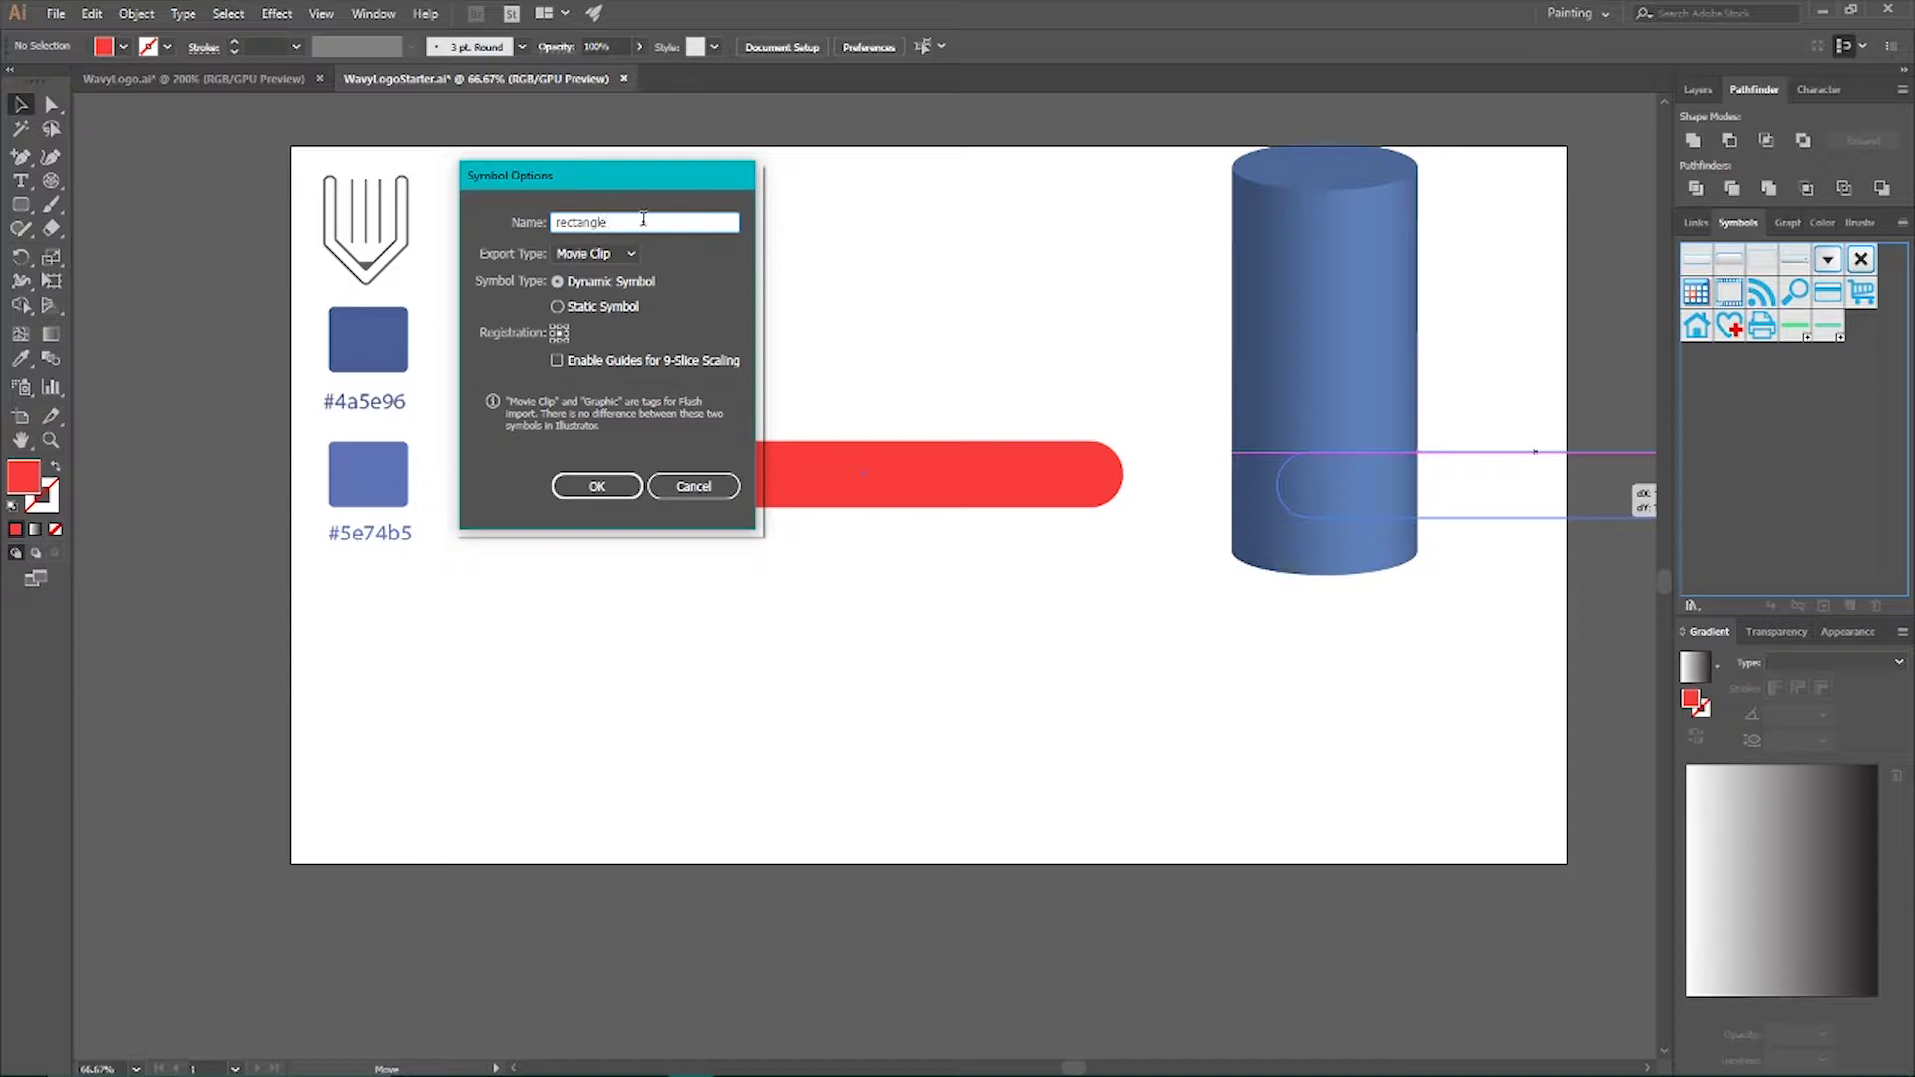
click(601, 255)
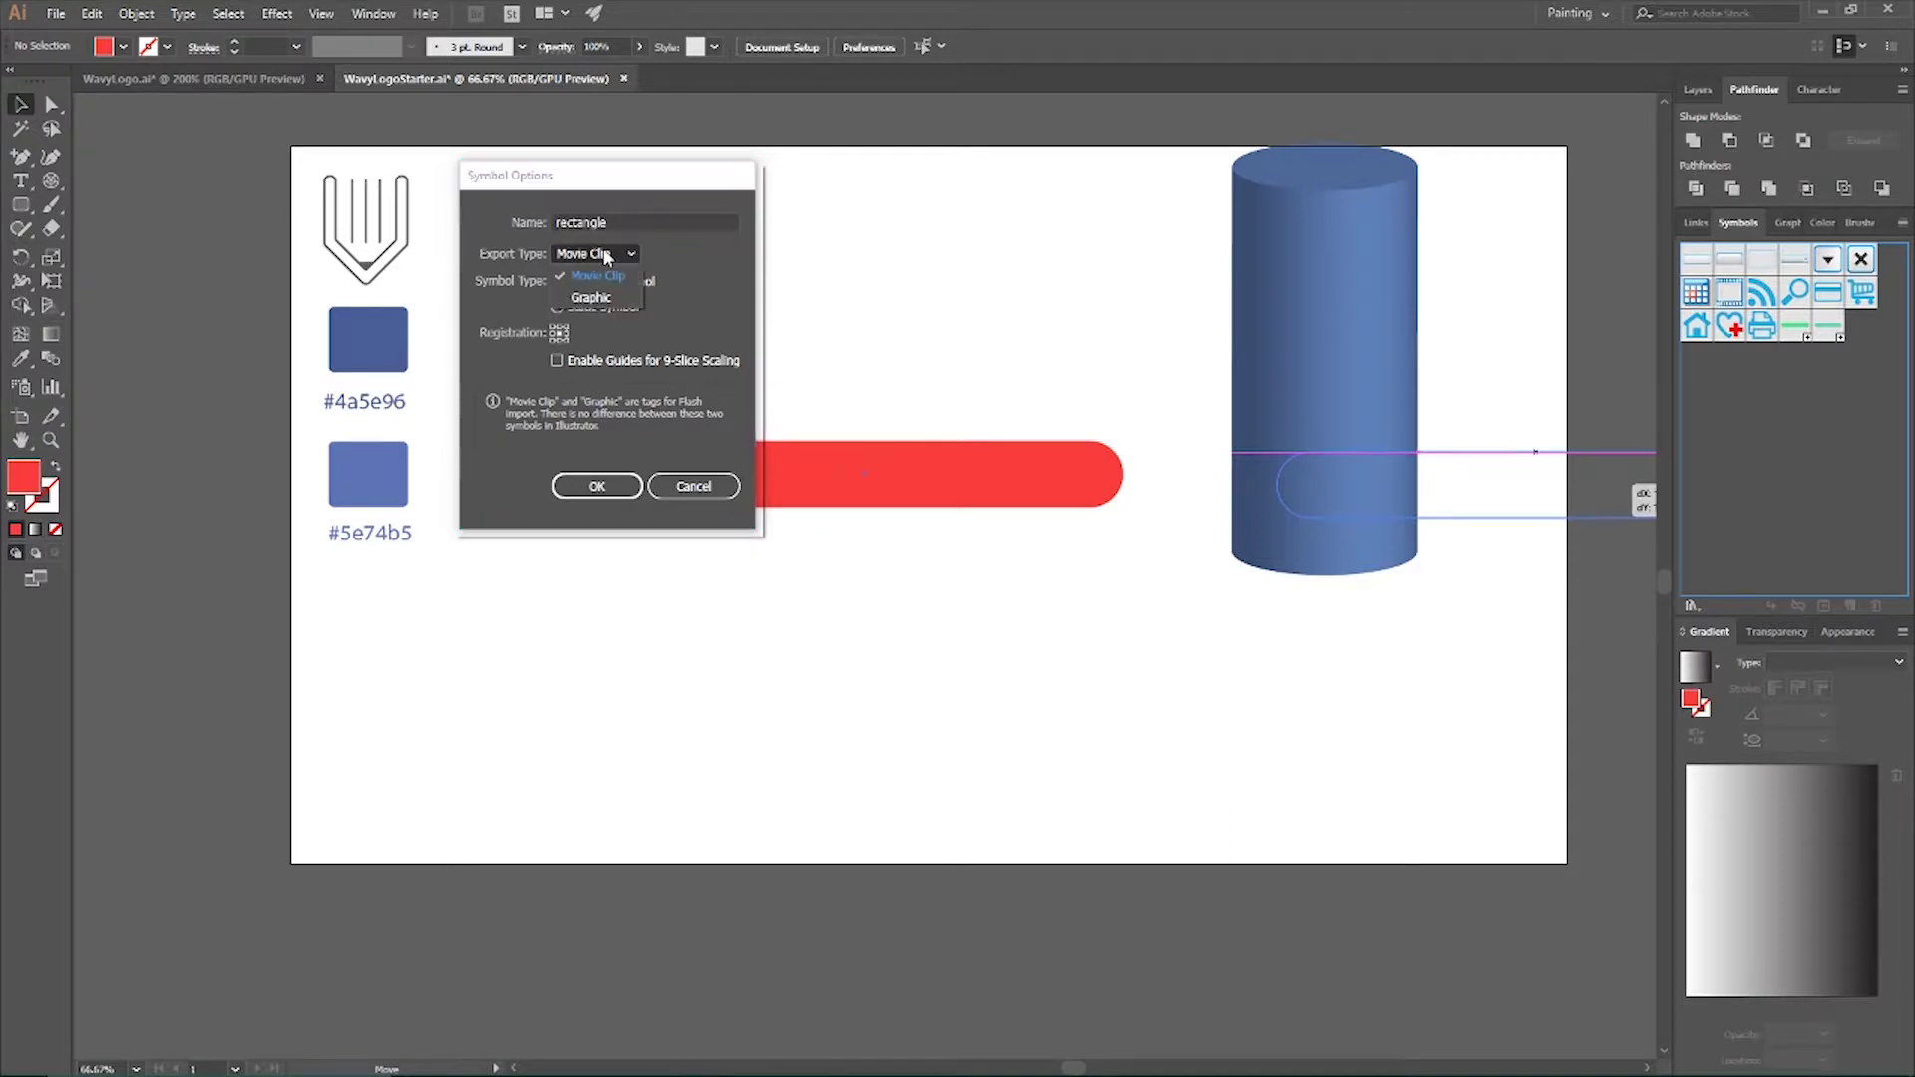
click(601, 300)
click(597, 487)
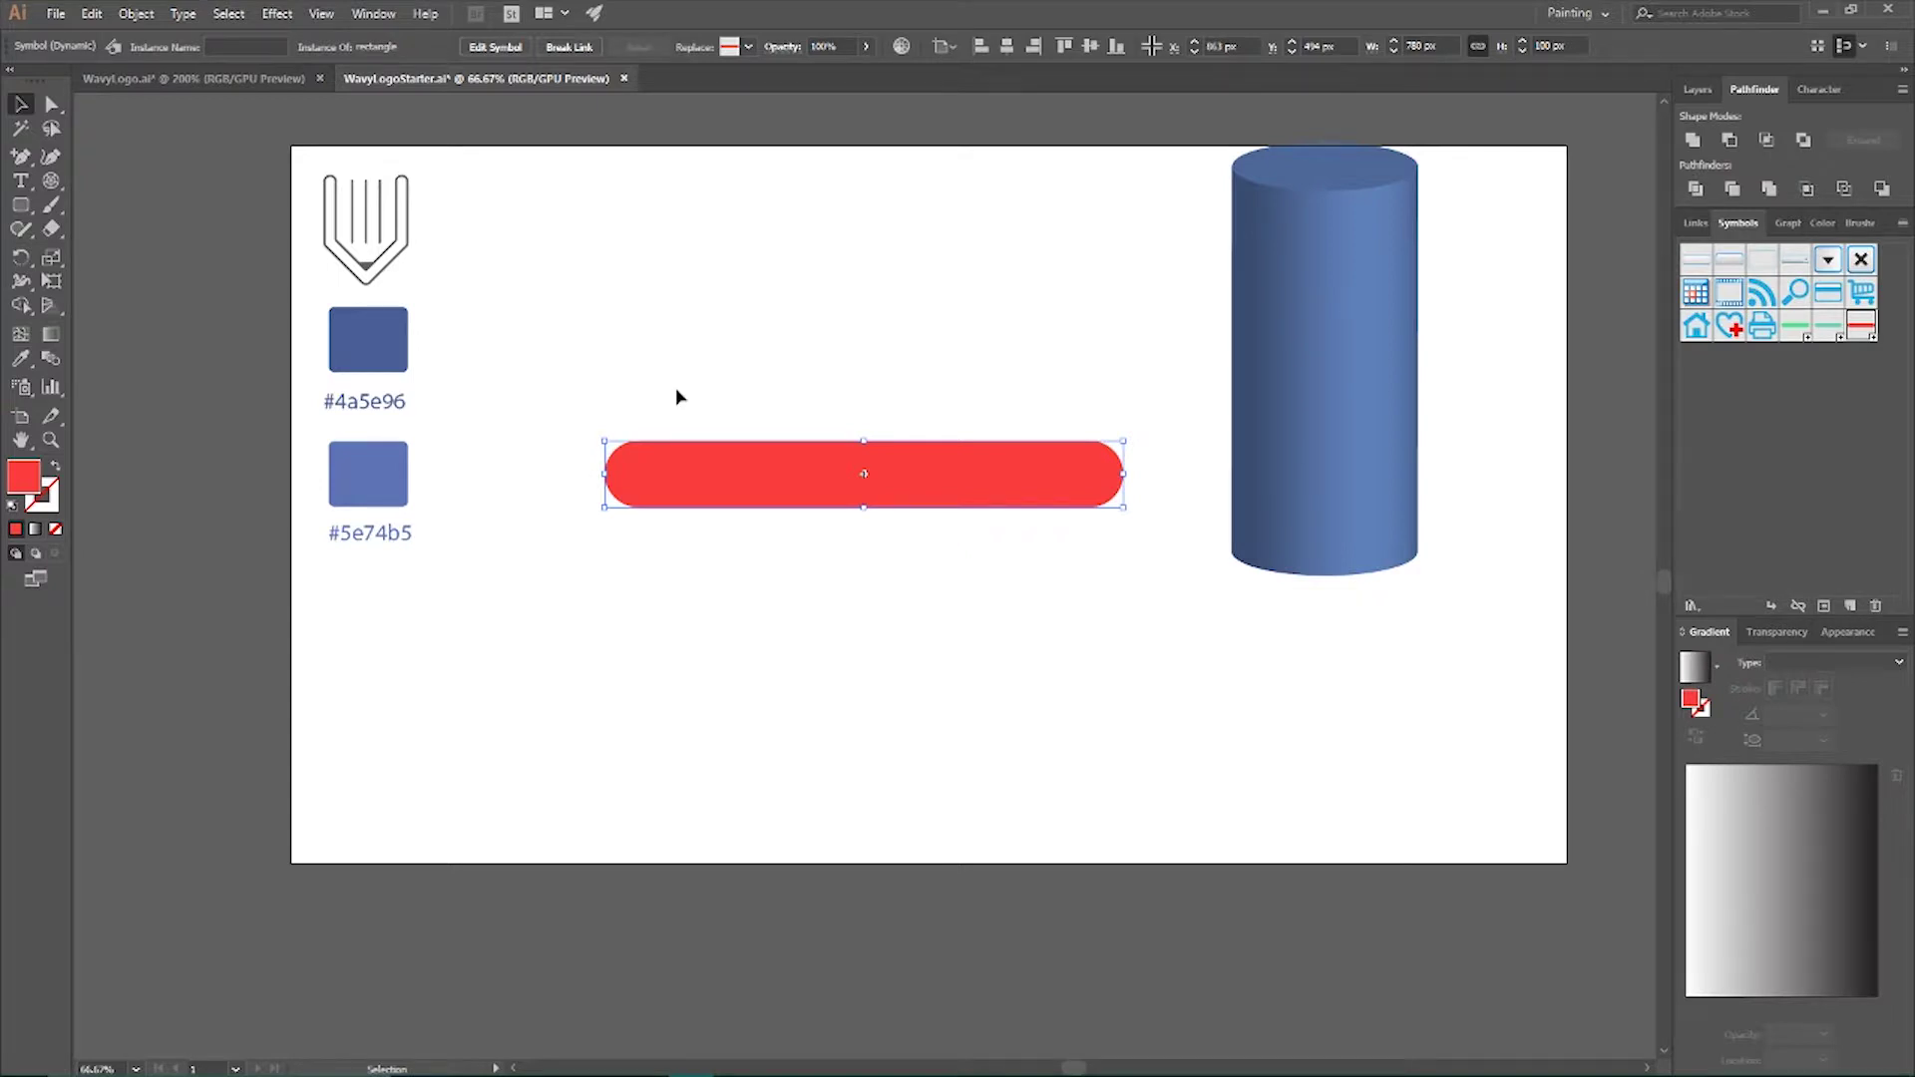
key(Delete)
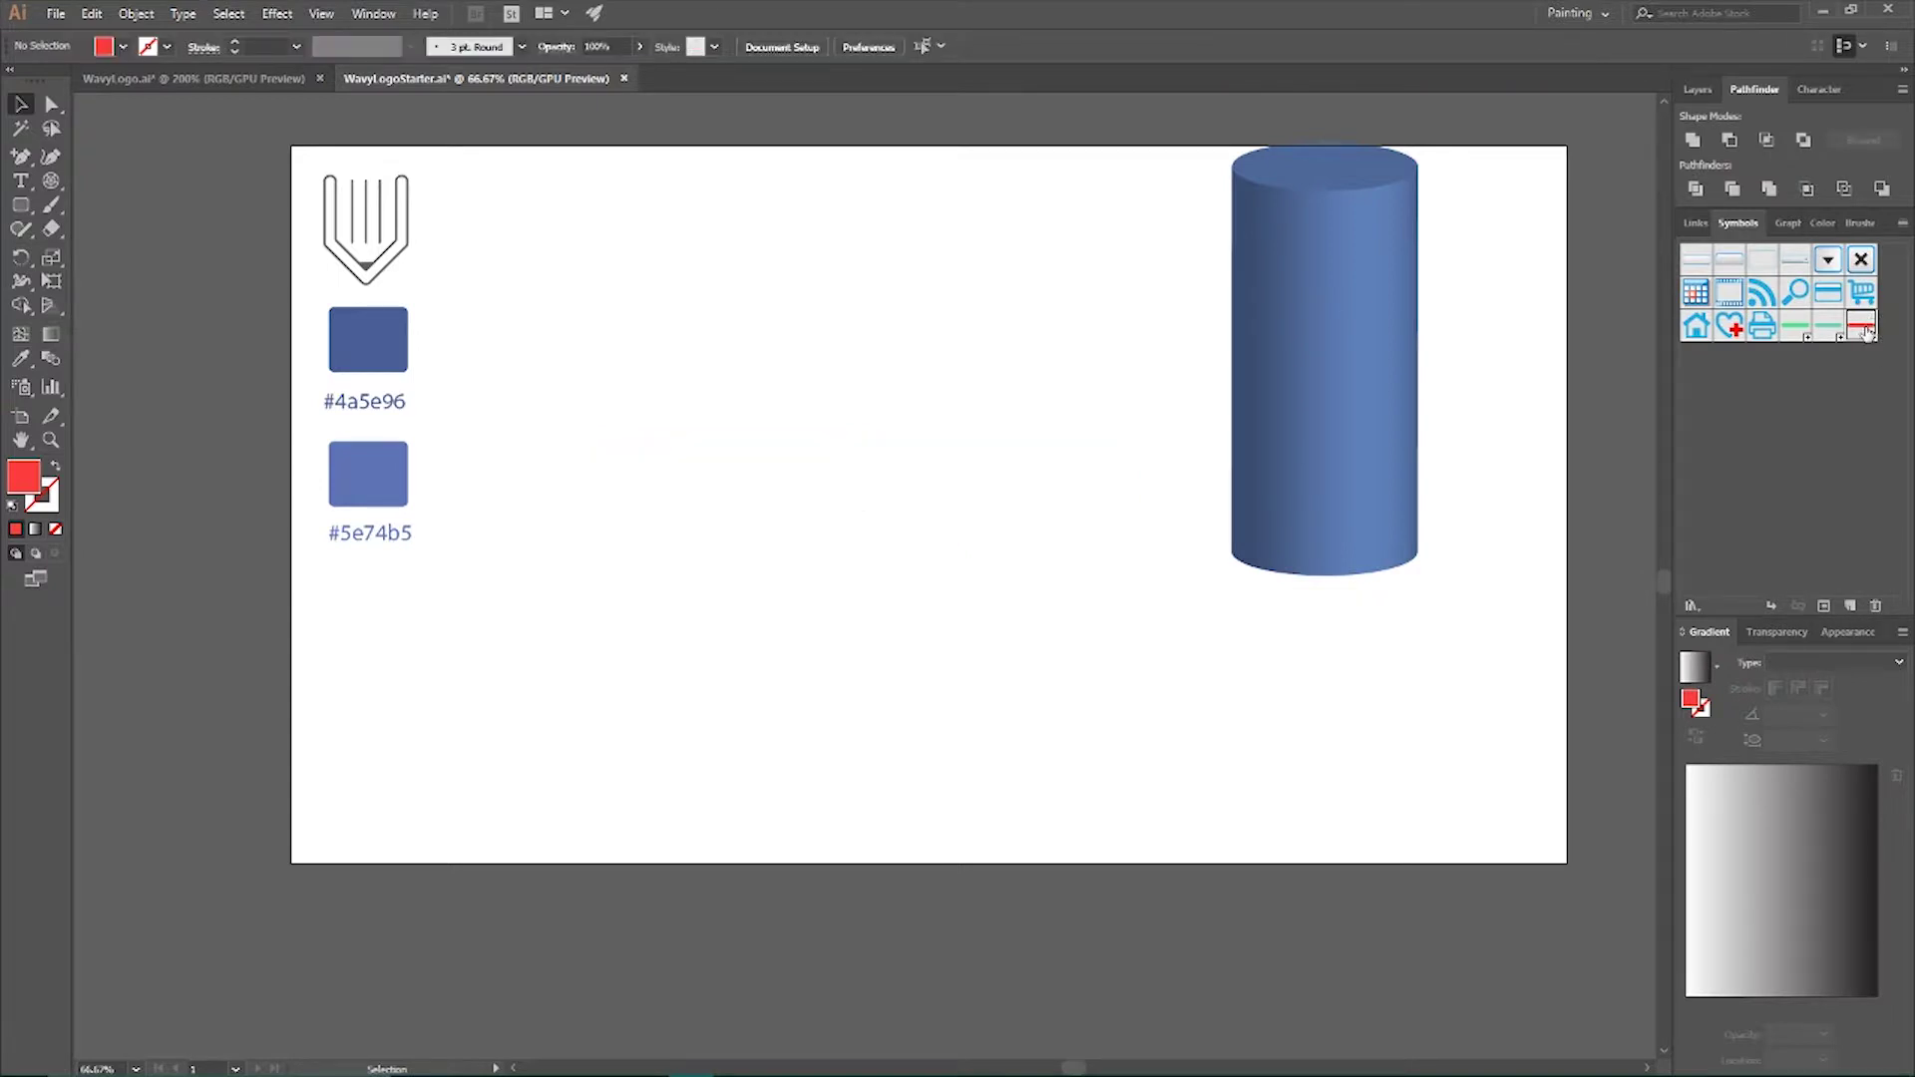
drag(1291, 299, 831, 427)
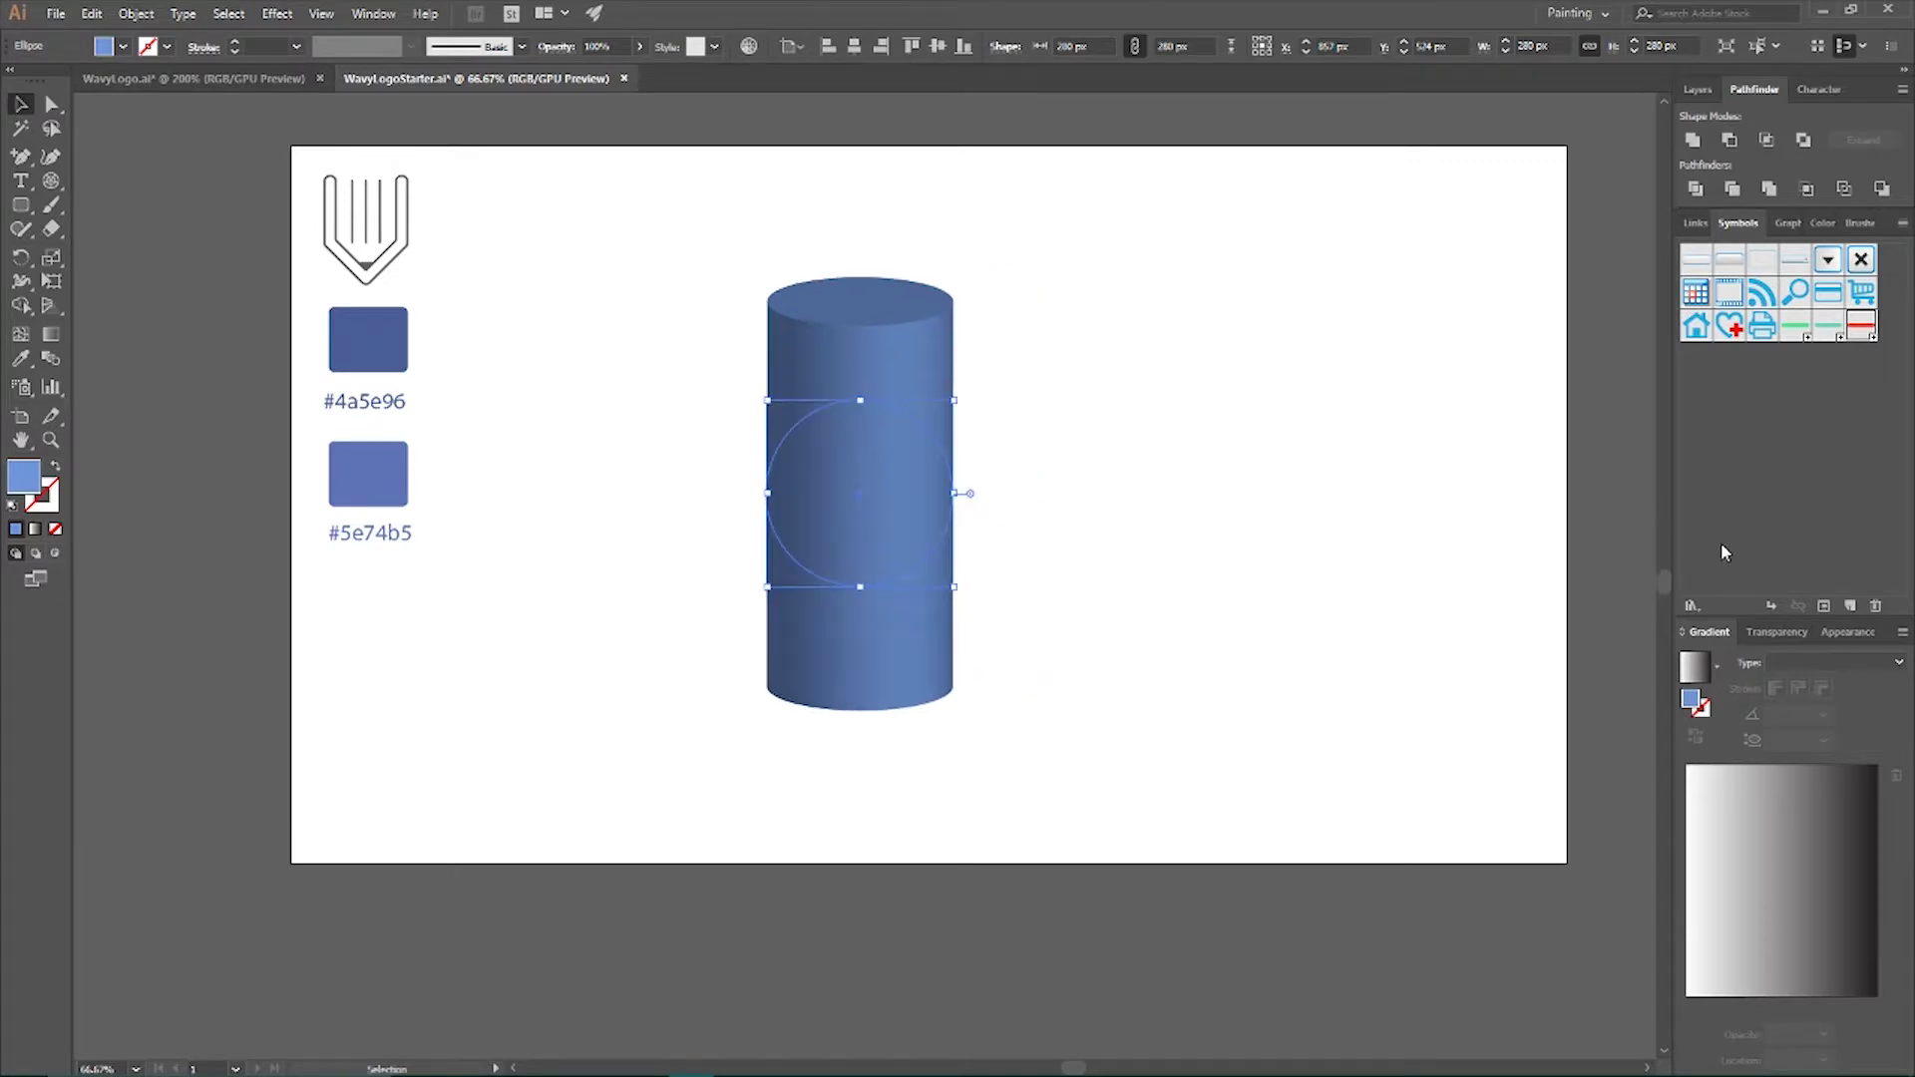
Show the Appearance panel and select the centered cylinder
click(1845, 631)
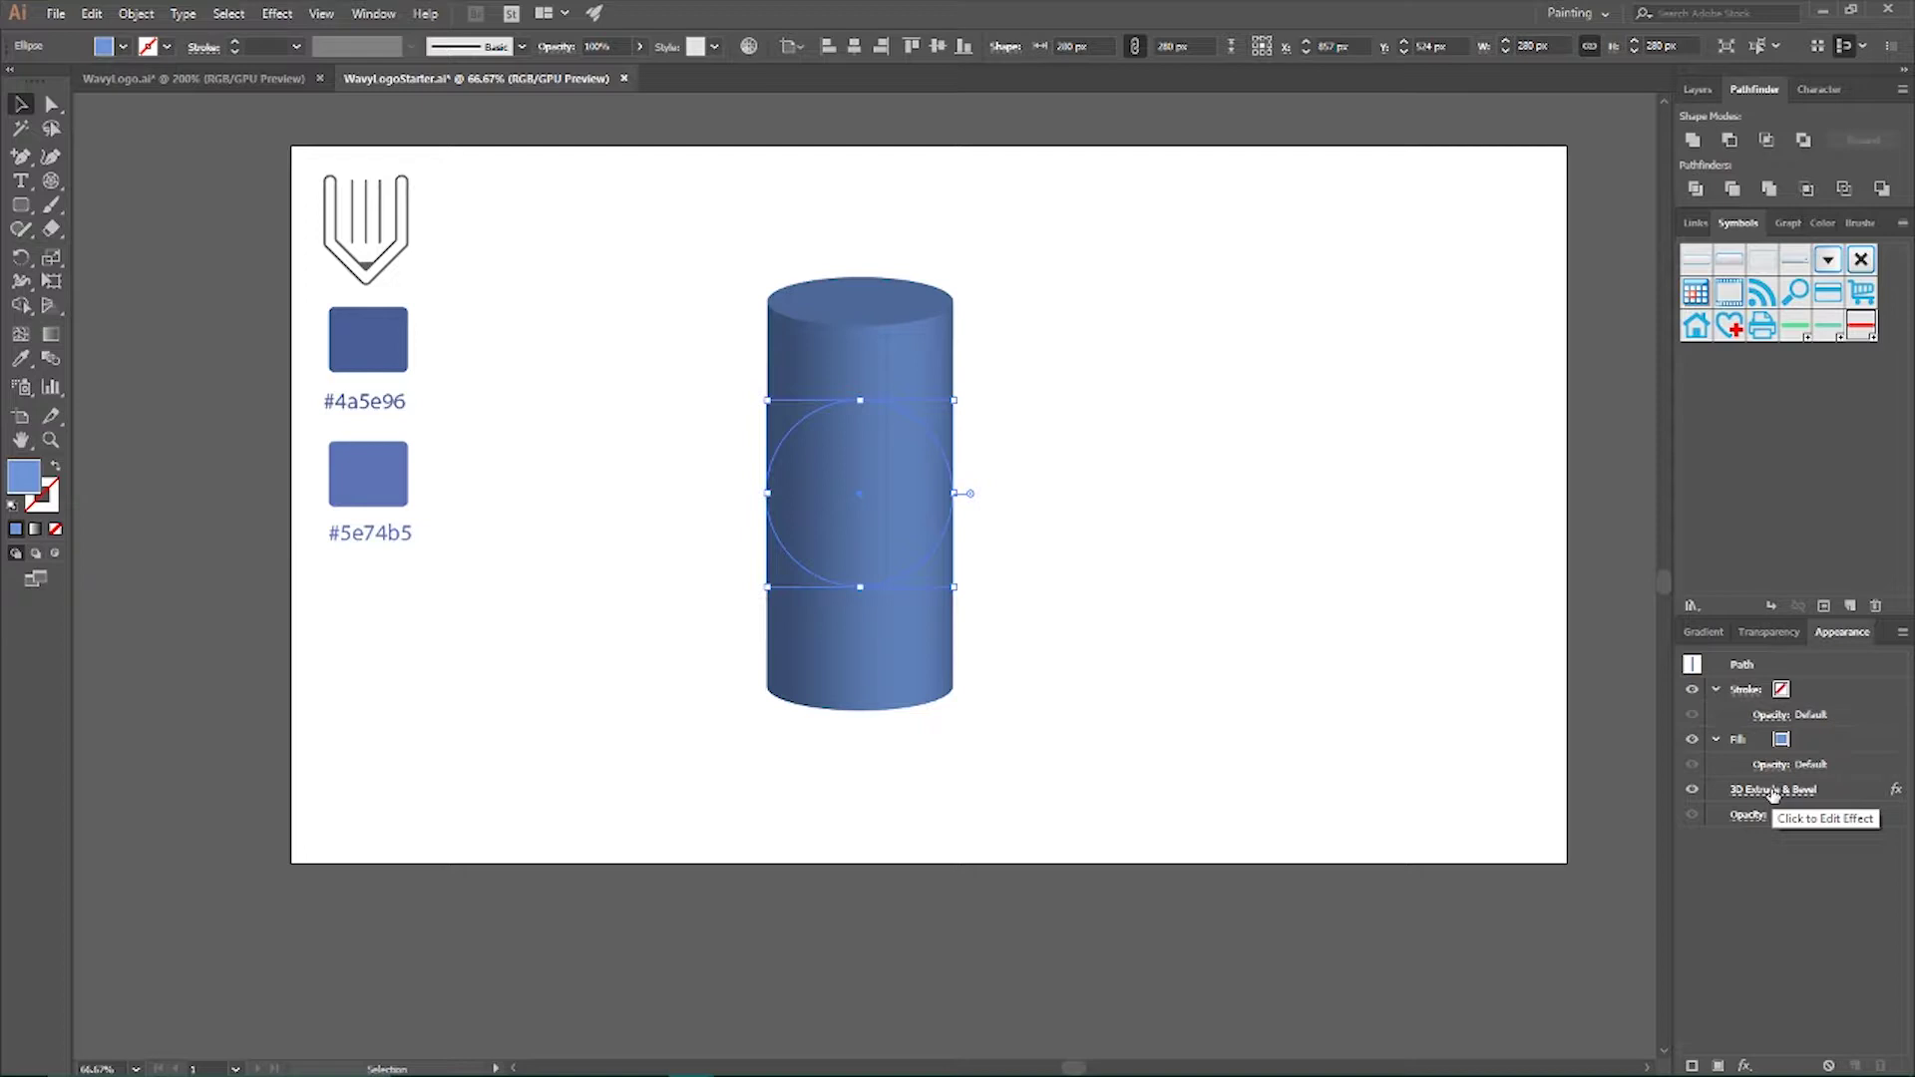
key(super+plus)
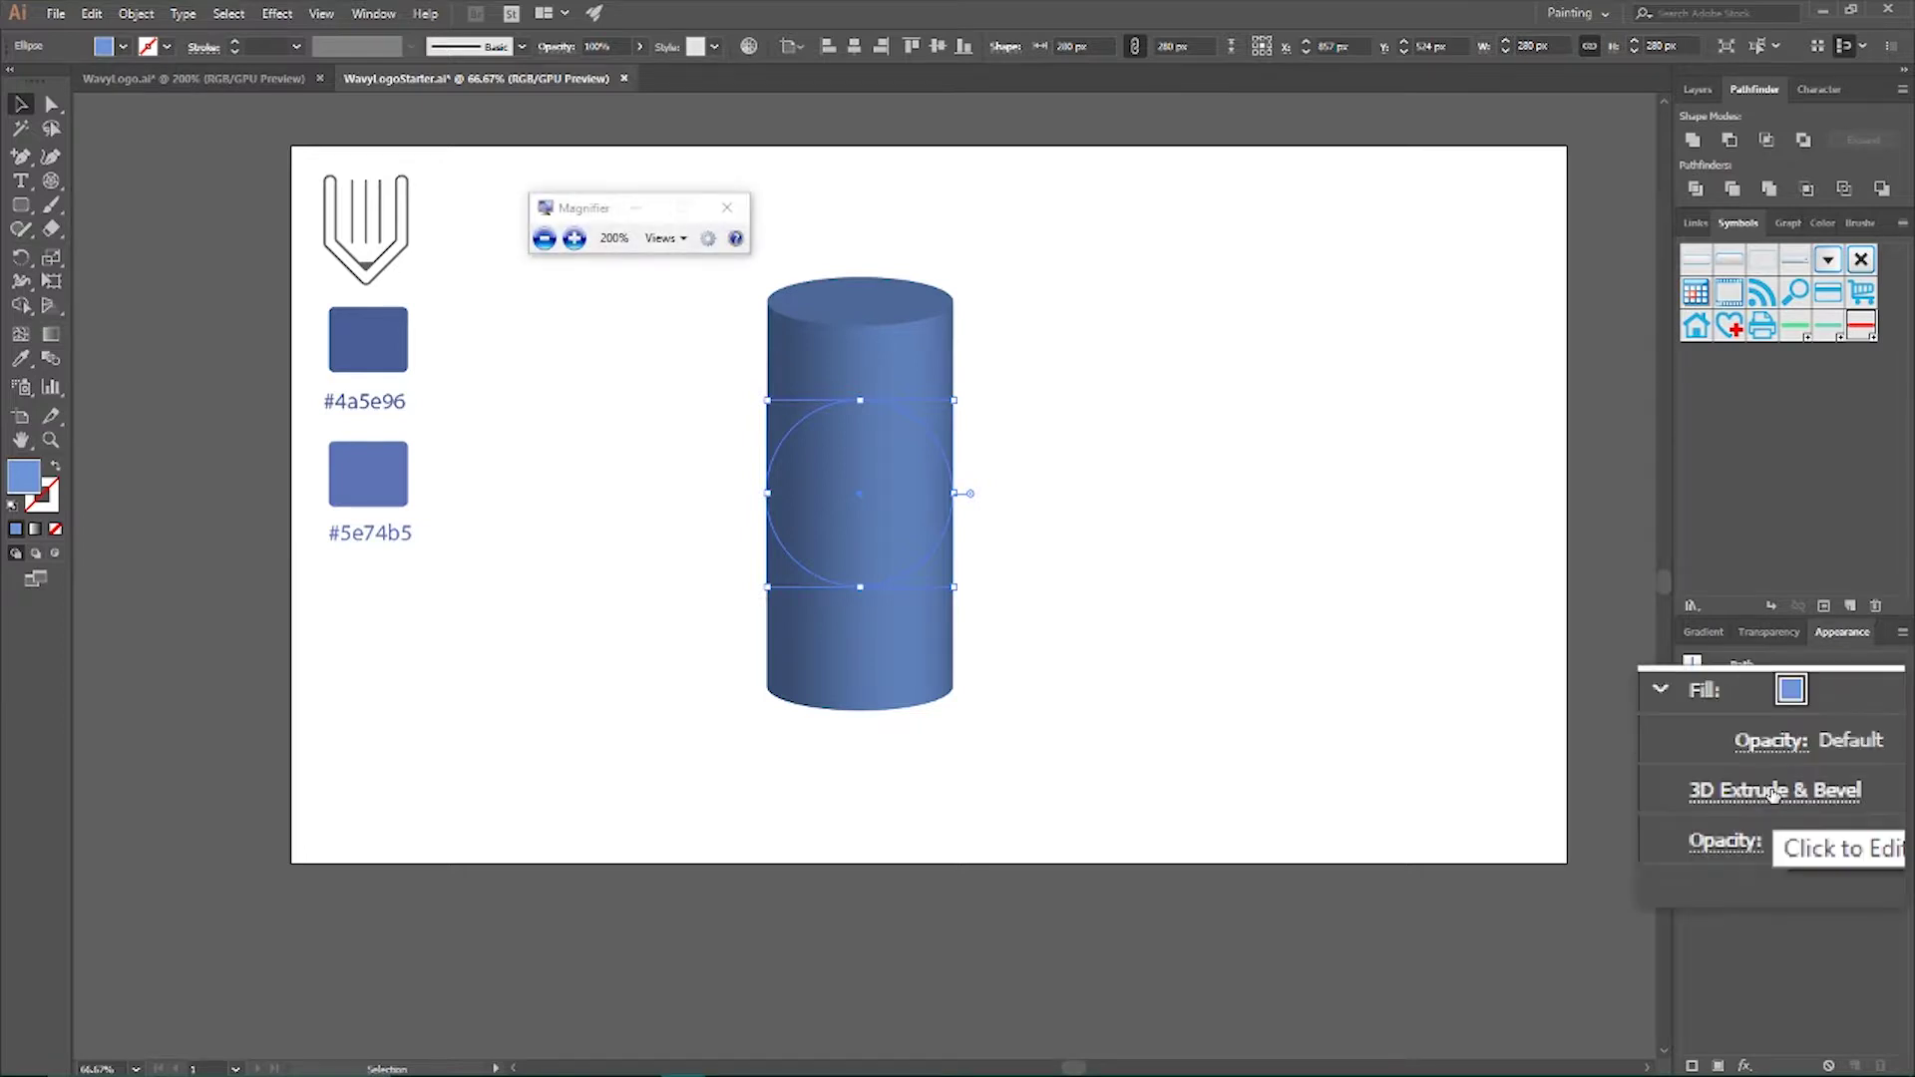
key(super+Escape)
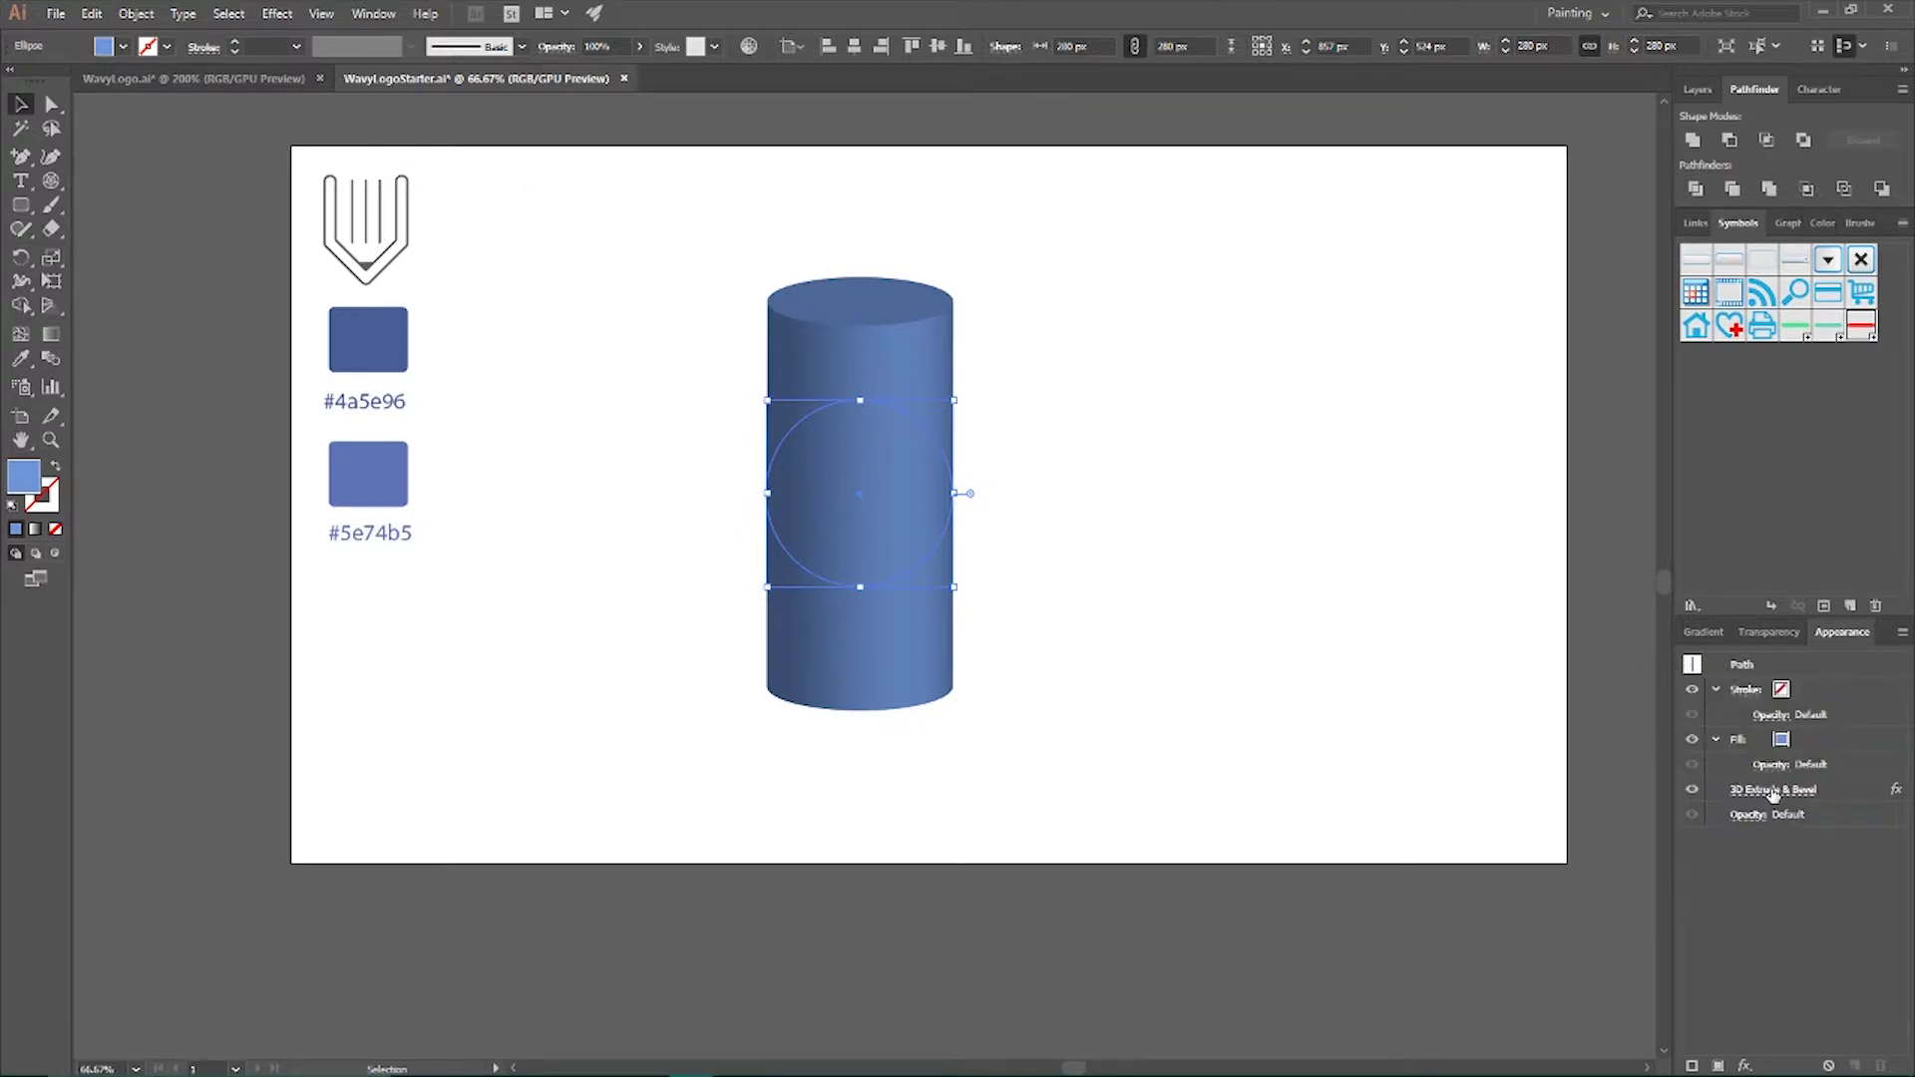
click(373, 13)
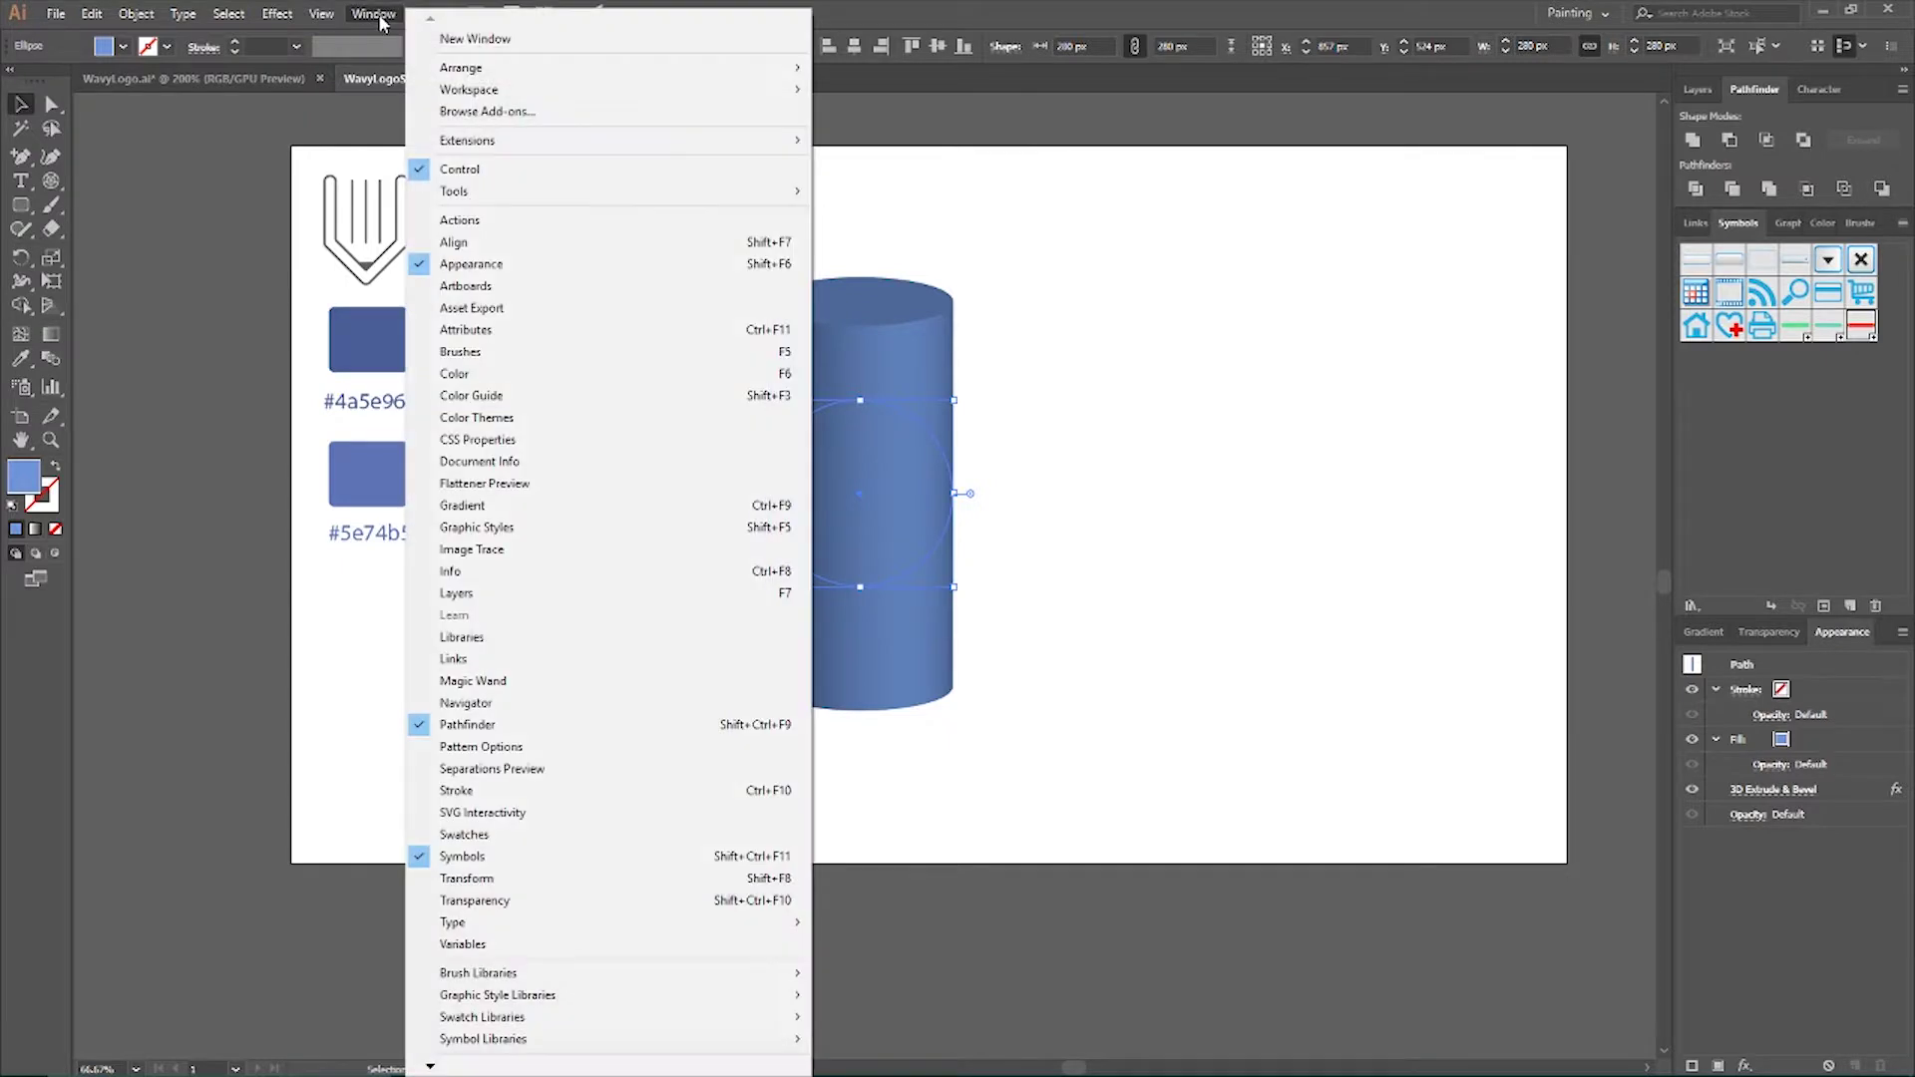
click(1454, 564)
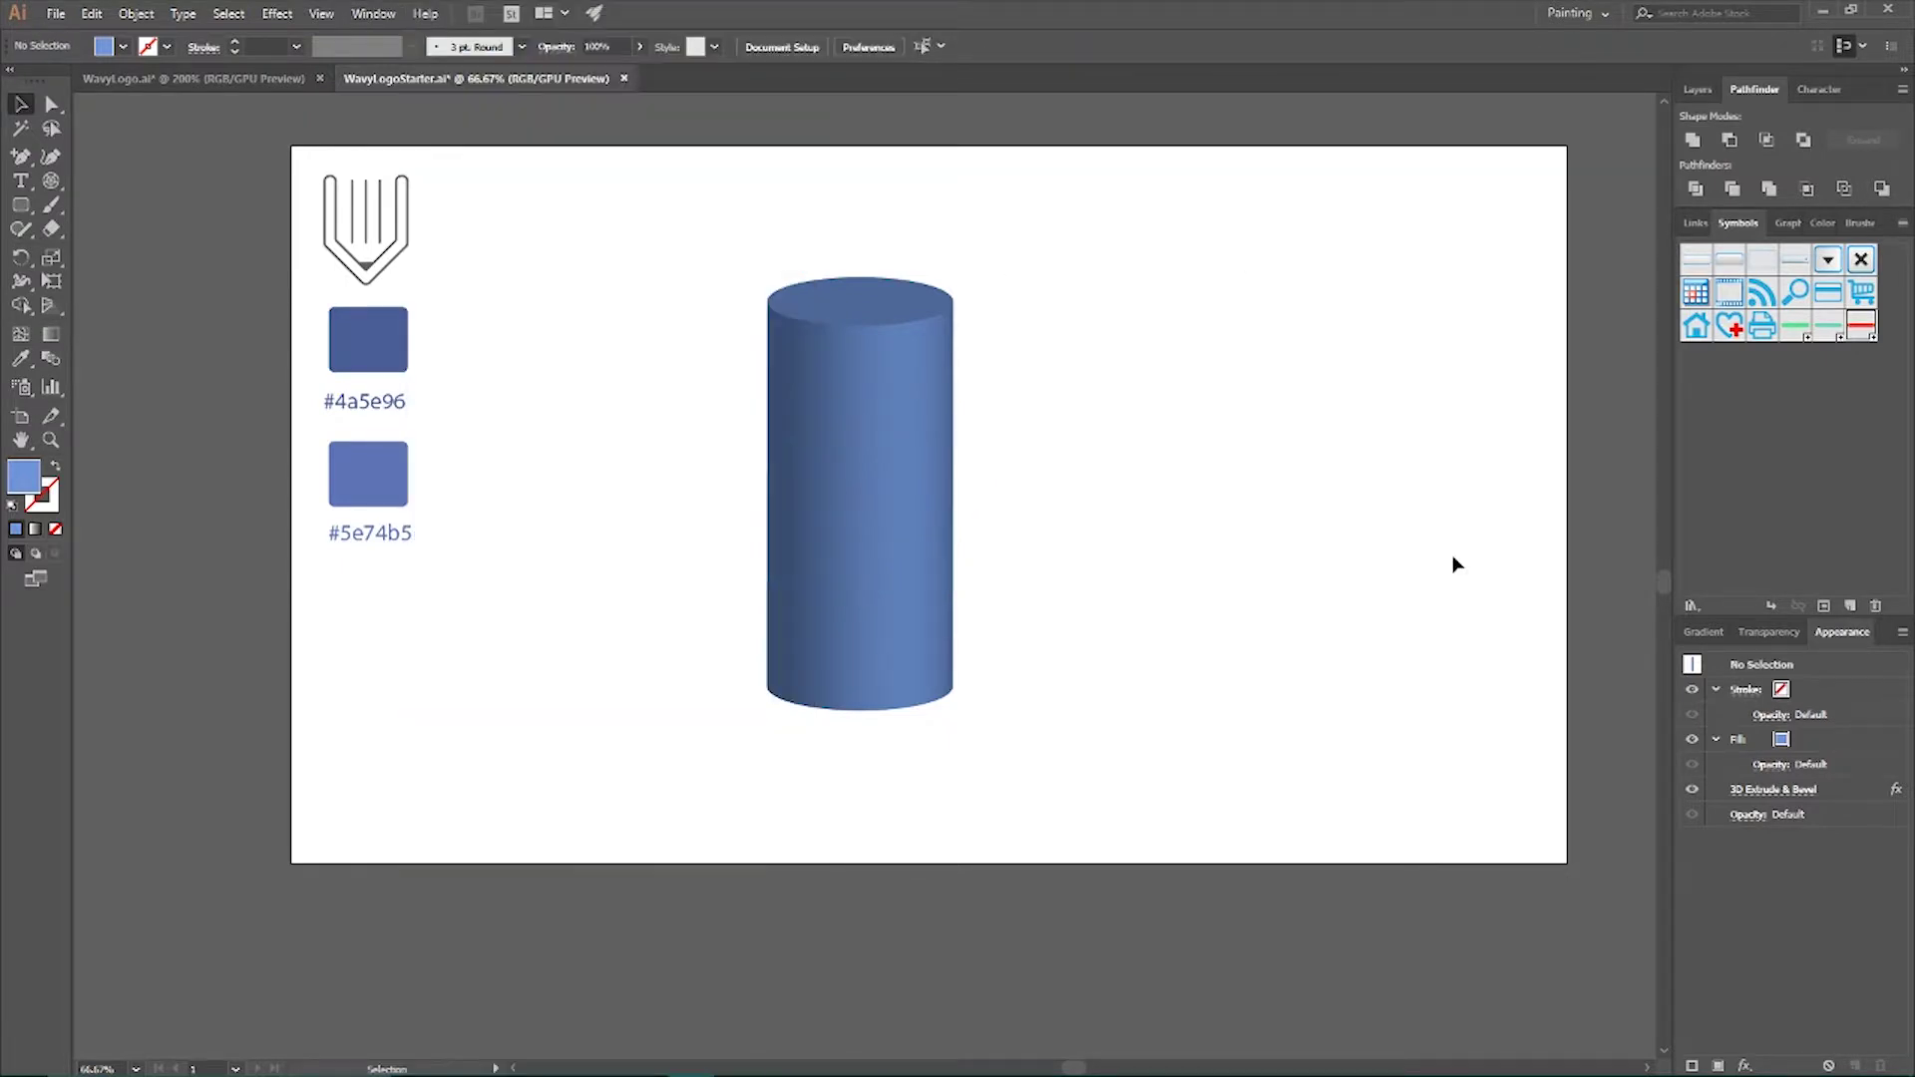
click(877, 448)
Map the 'rectangle' symbol onto the cylinder's side surface, 3 of 3
click(1773, 789)
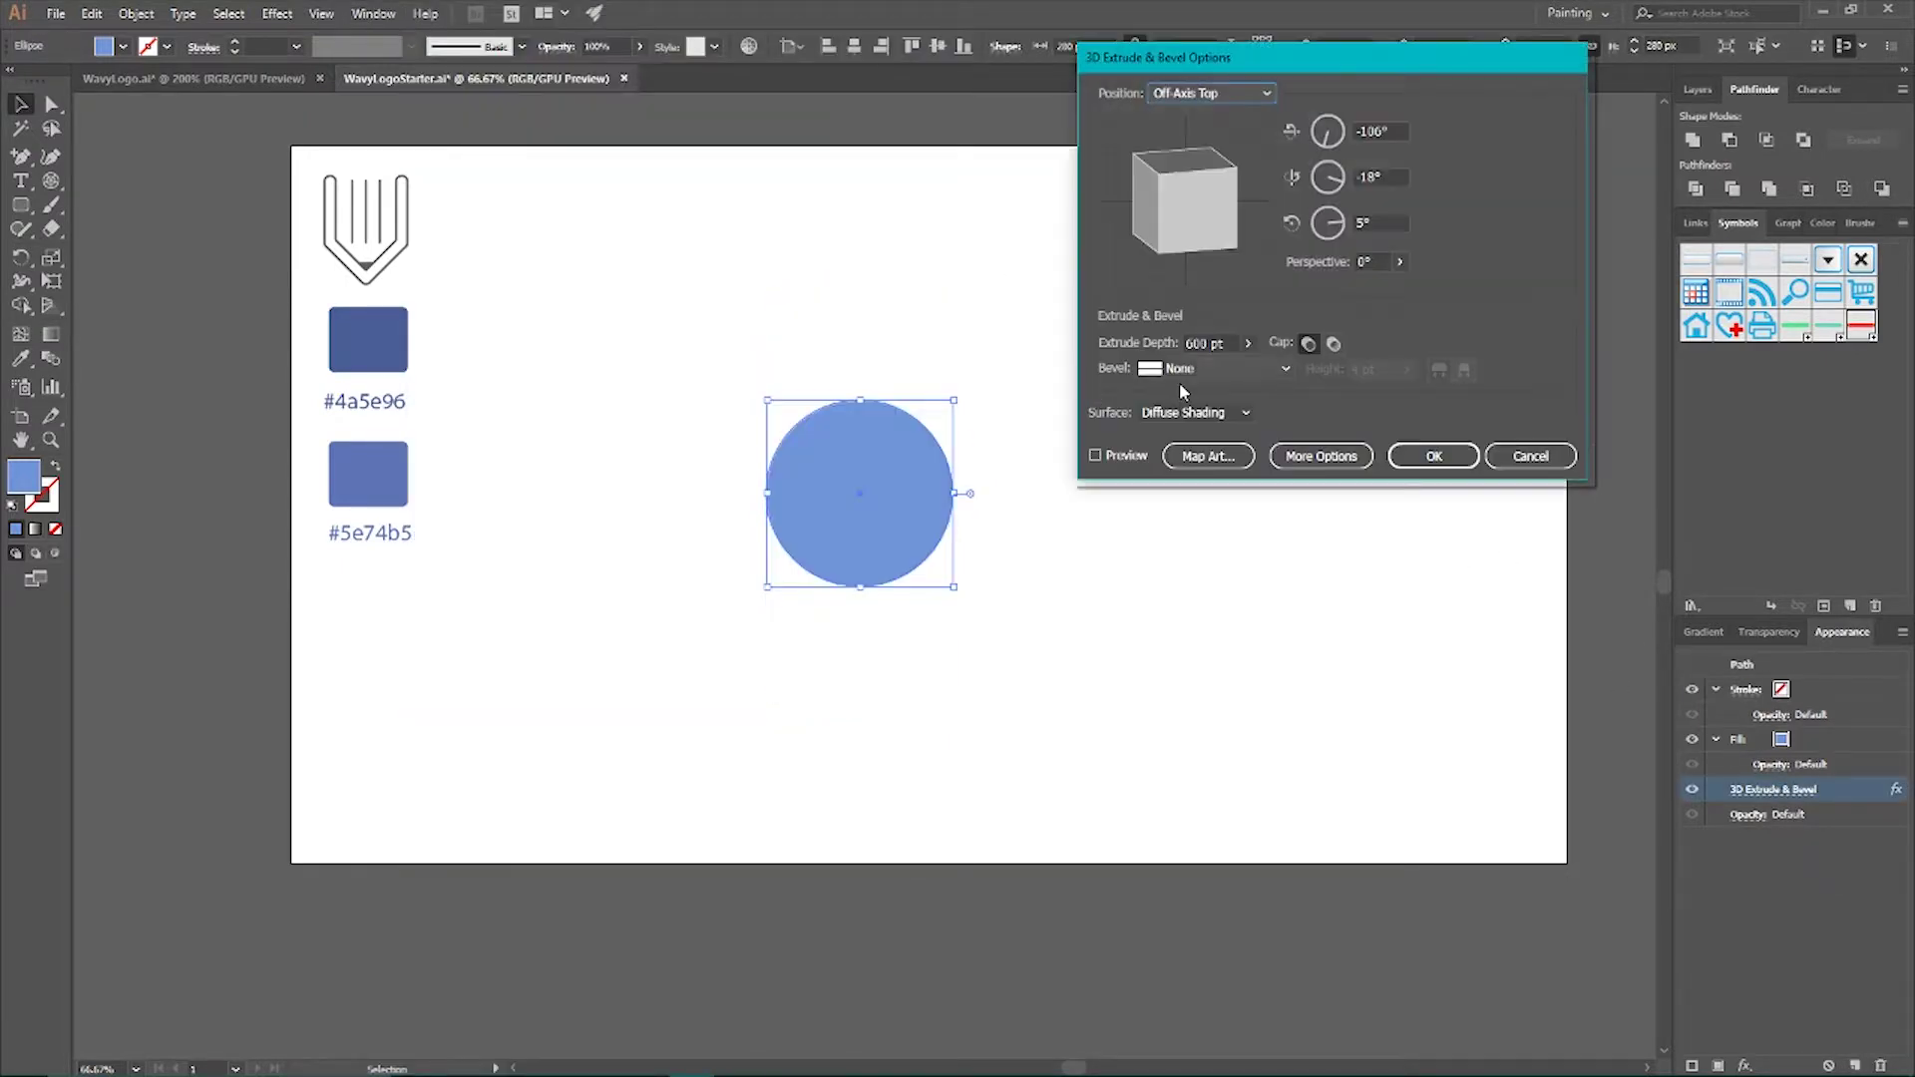
click(1207, 455)
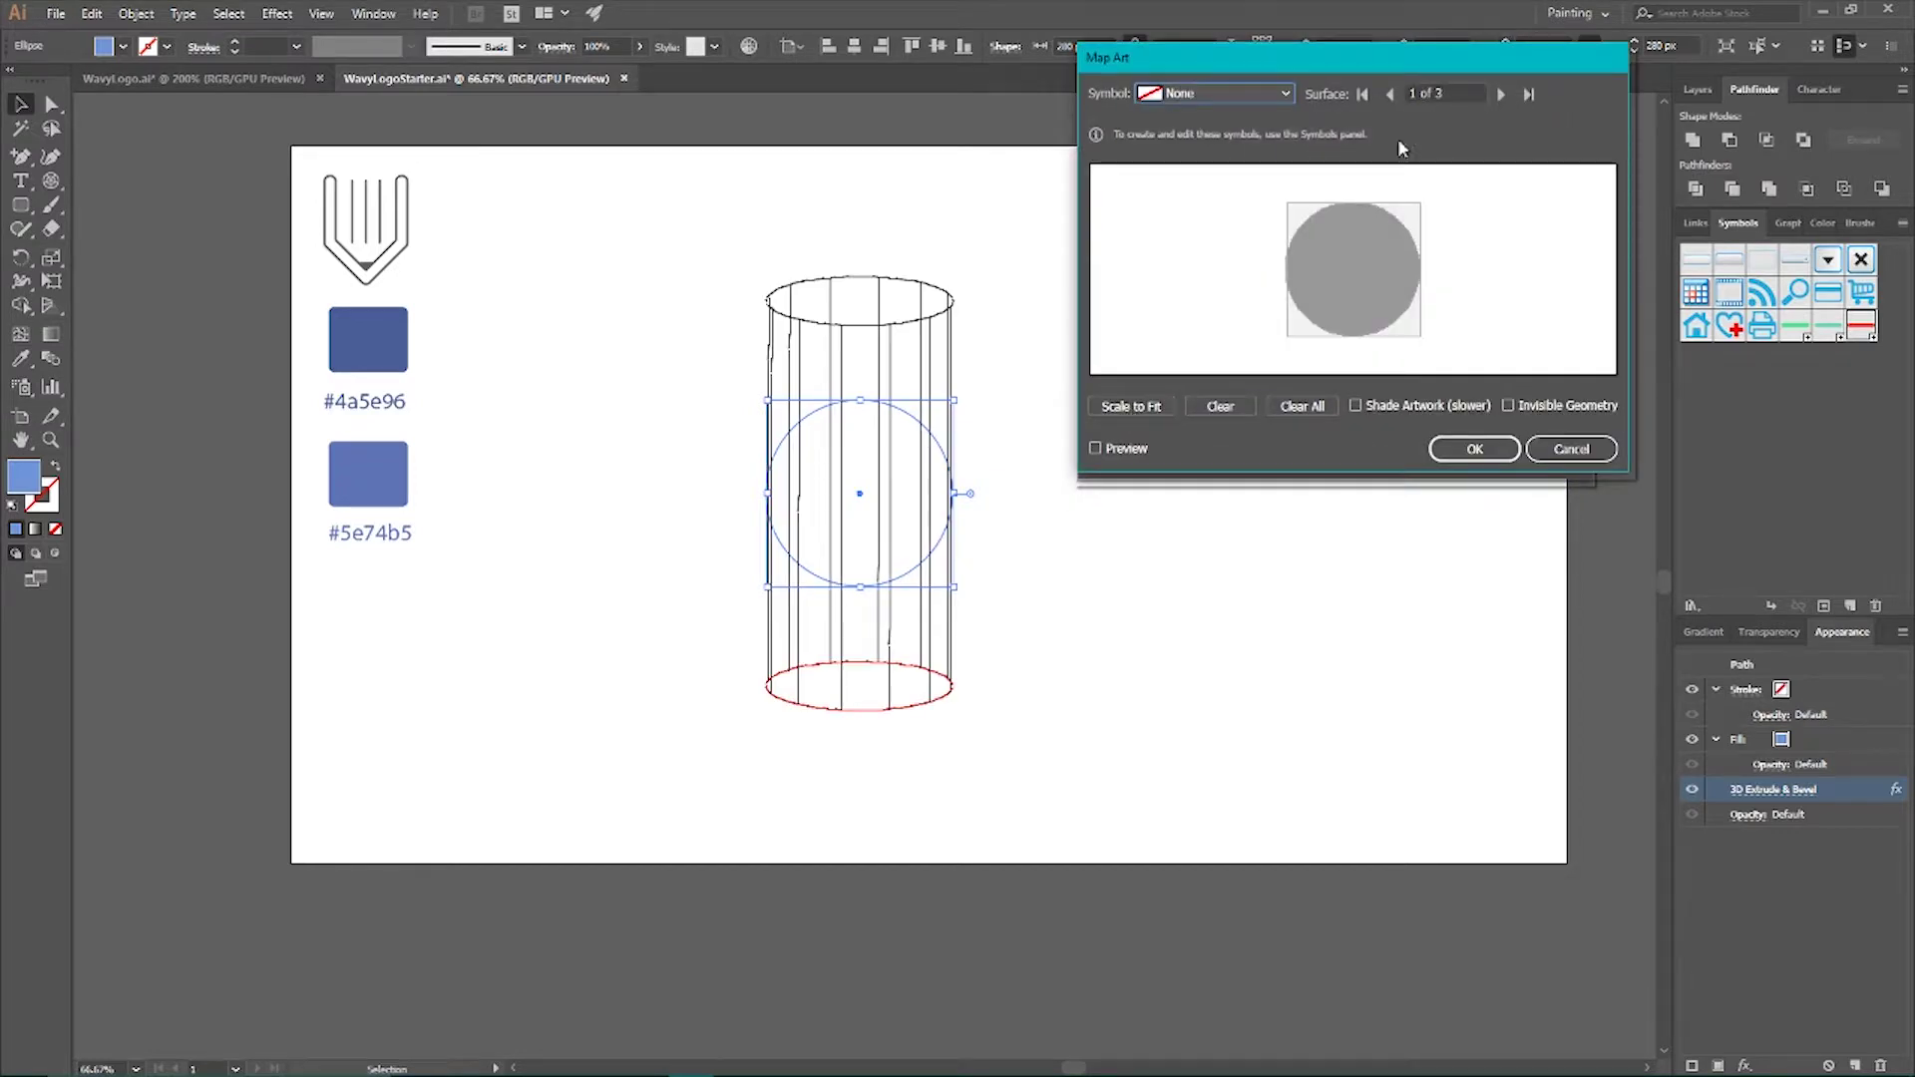
click(1501, 95)
click(1501, 95)
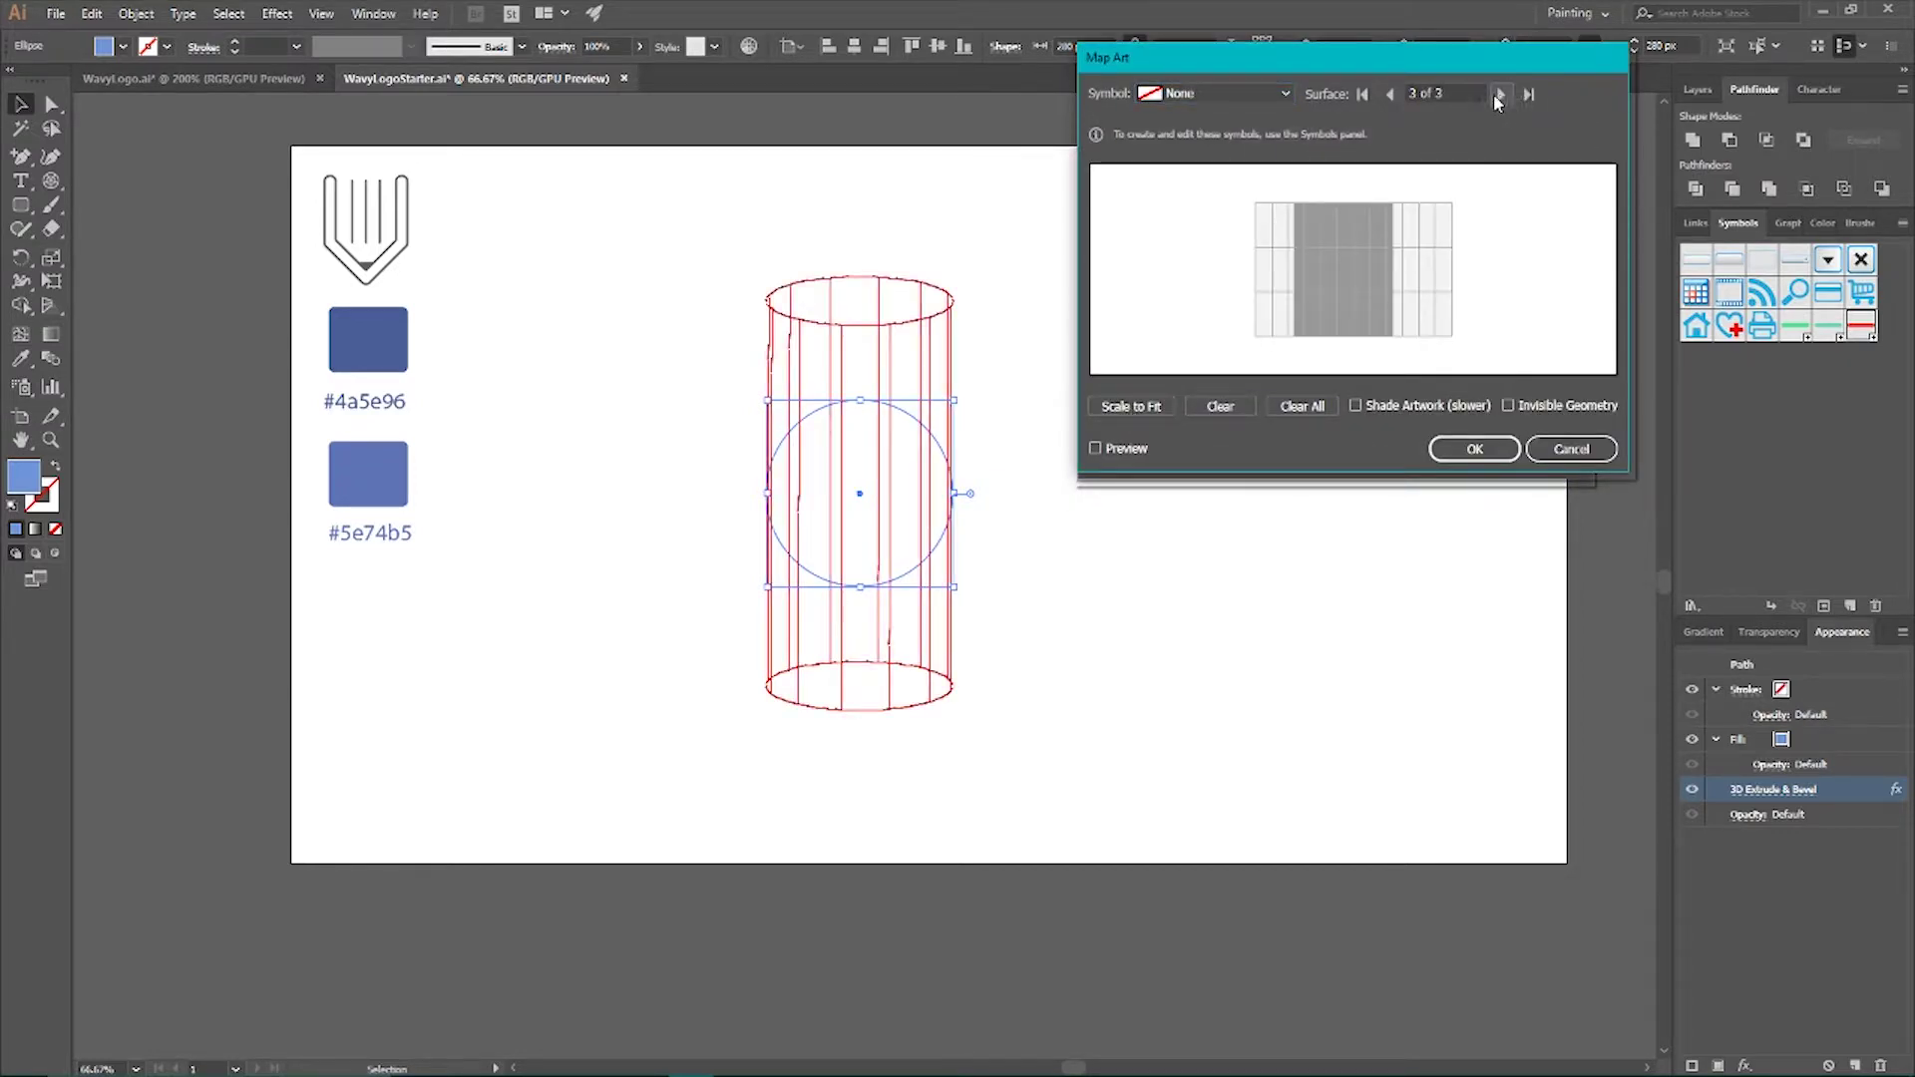
click(1188, 97)
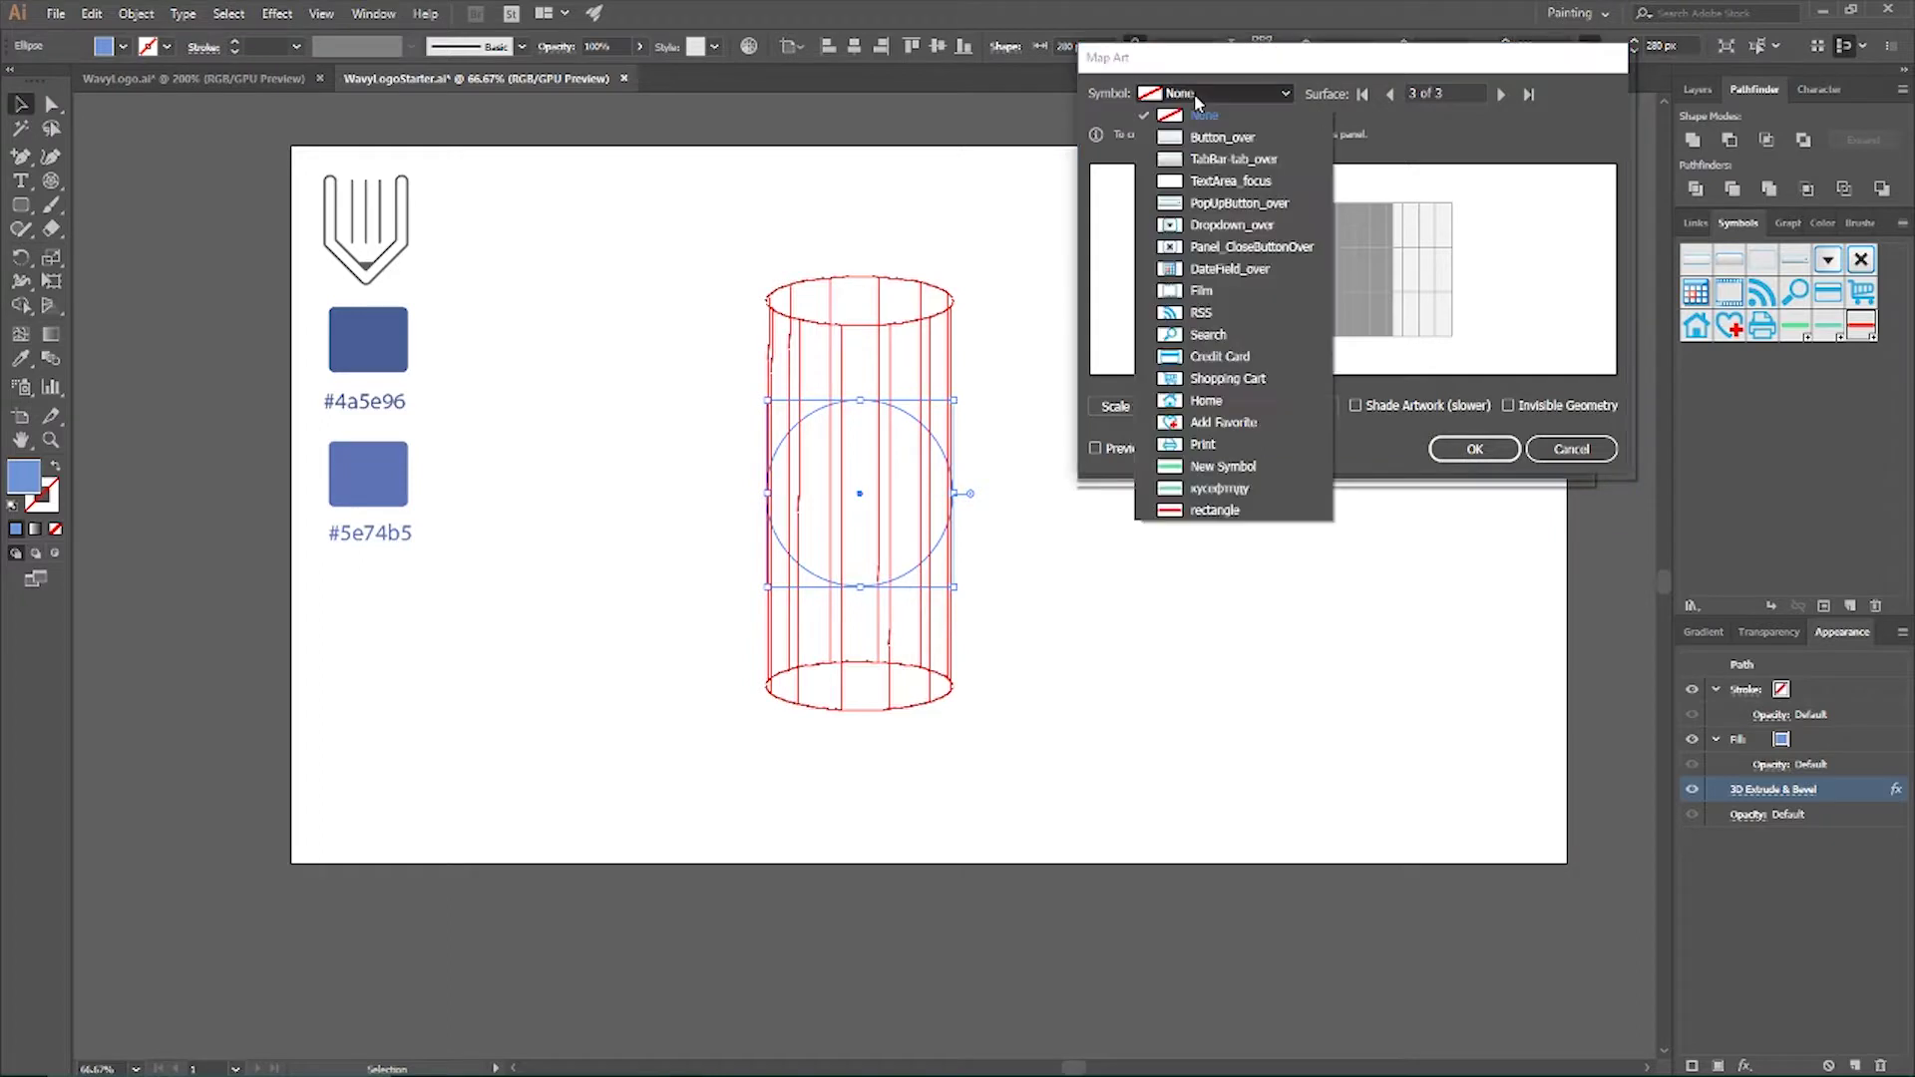
click(1219, 510)
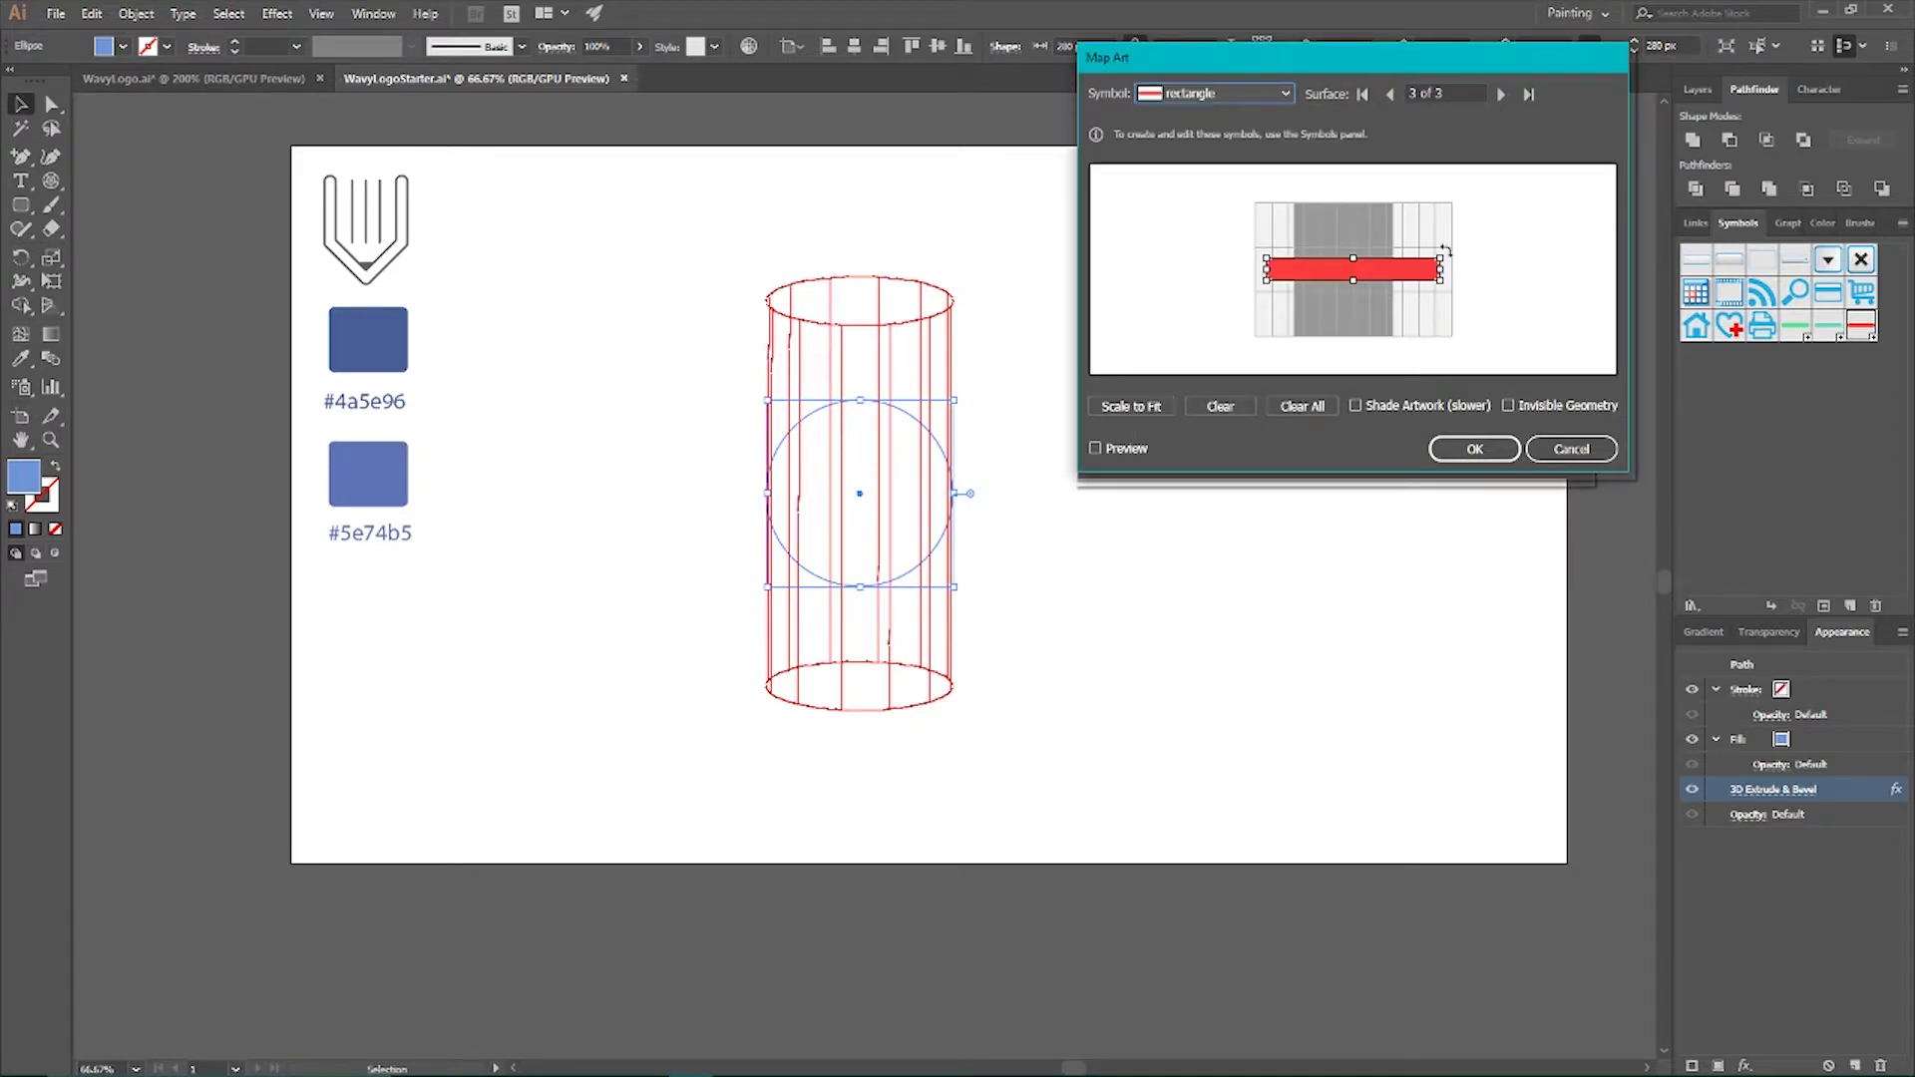
Rotate and stretch the mapped bar diagonally with Preview, Invisible Geometry and Shade Artwork on
drag(1445, 250, 1288, 232)
click(1094, 449)
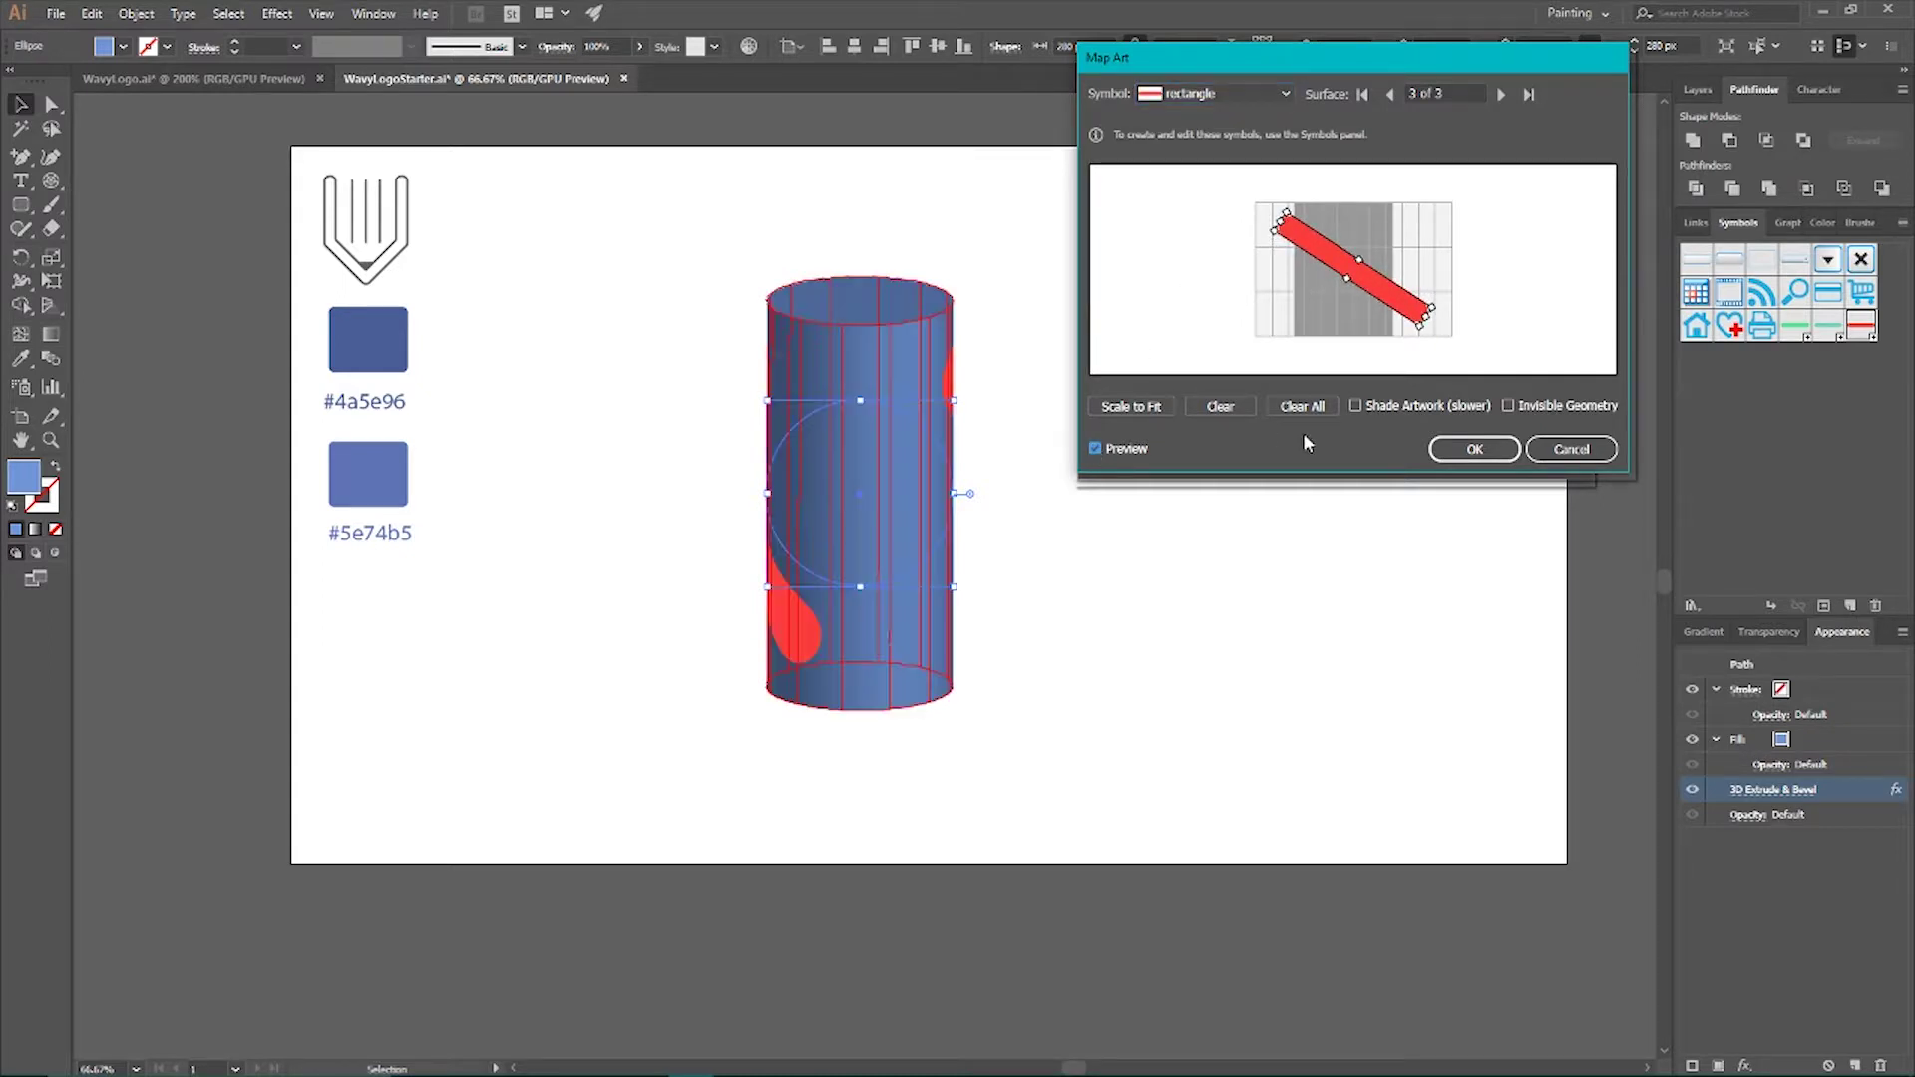
click(1509, 404)
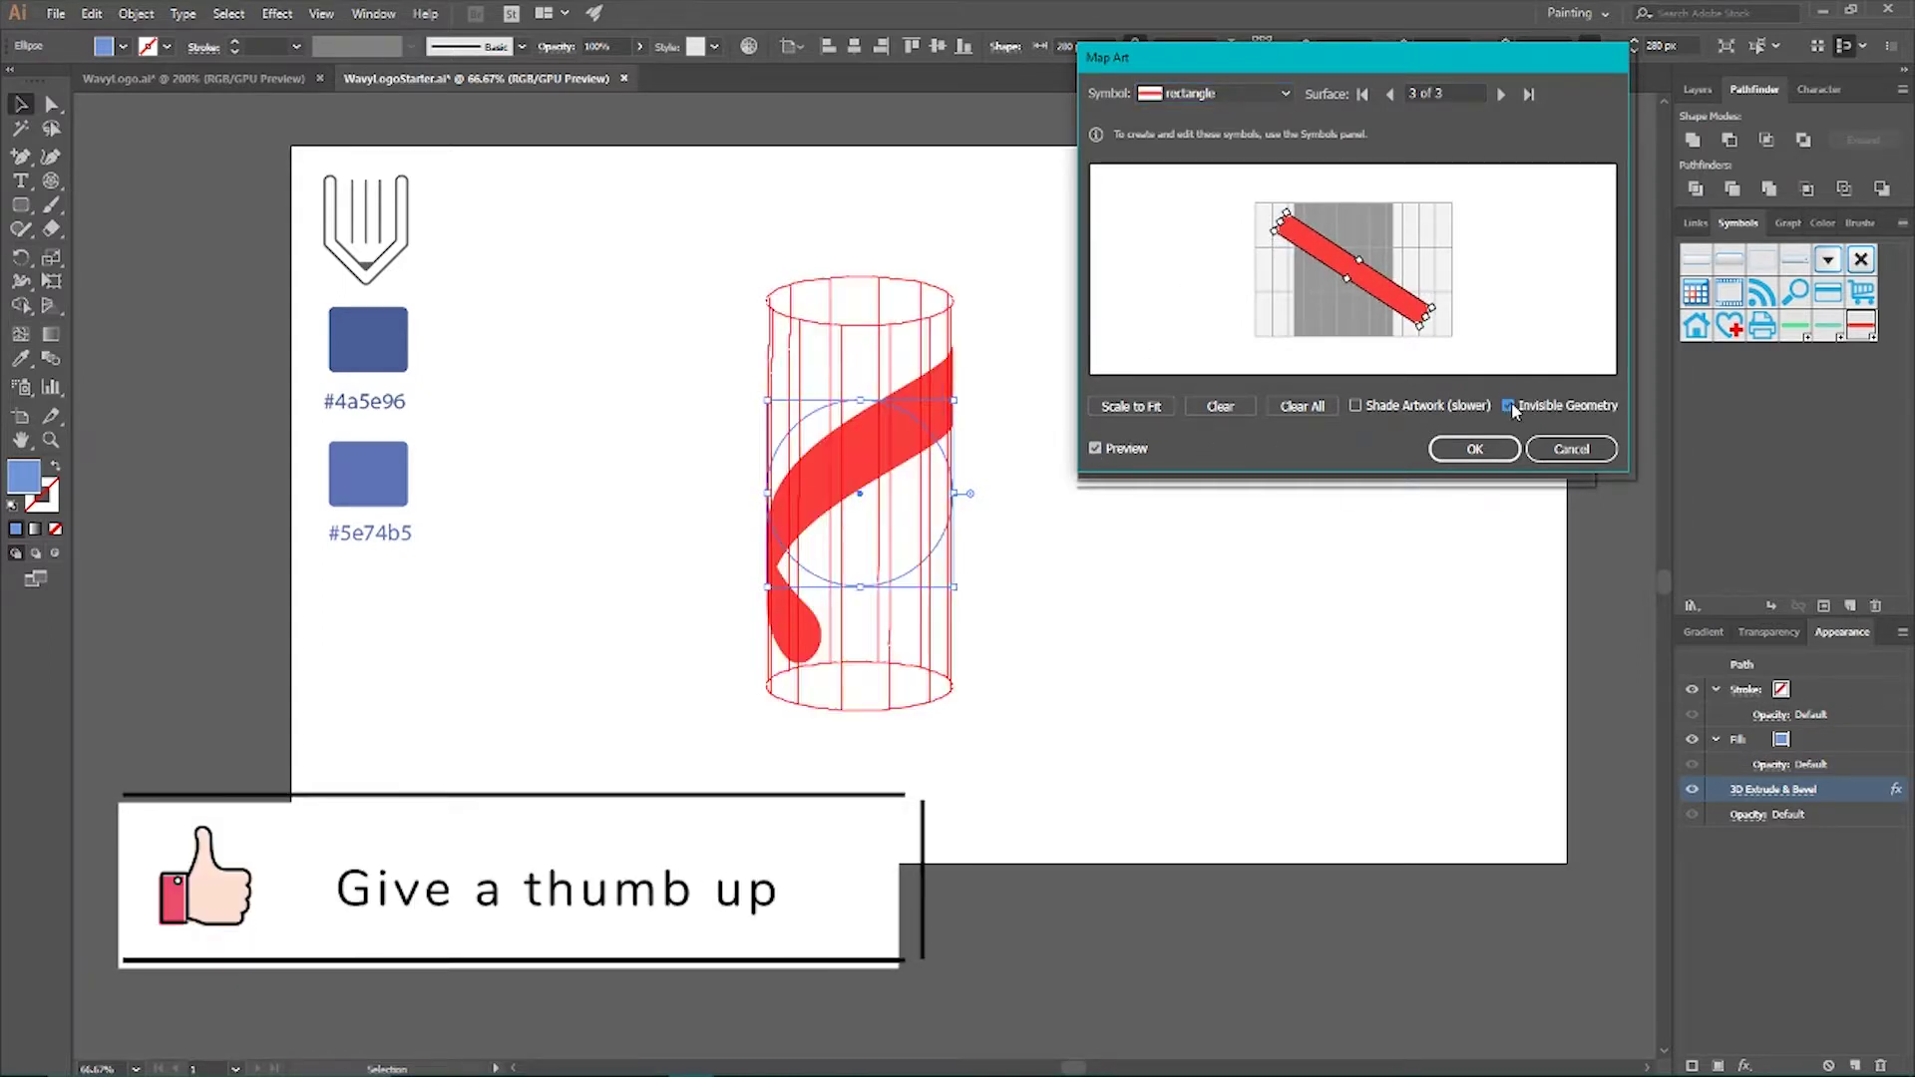
click(1357, 407)
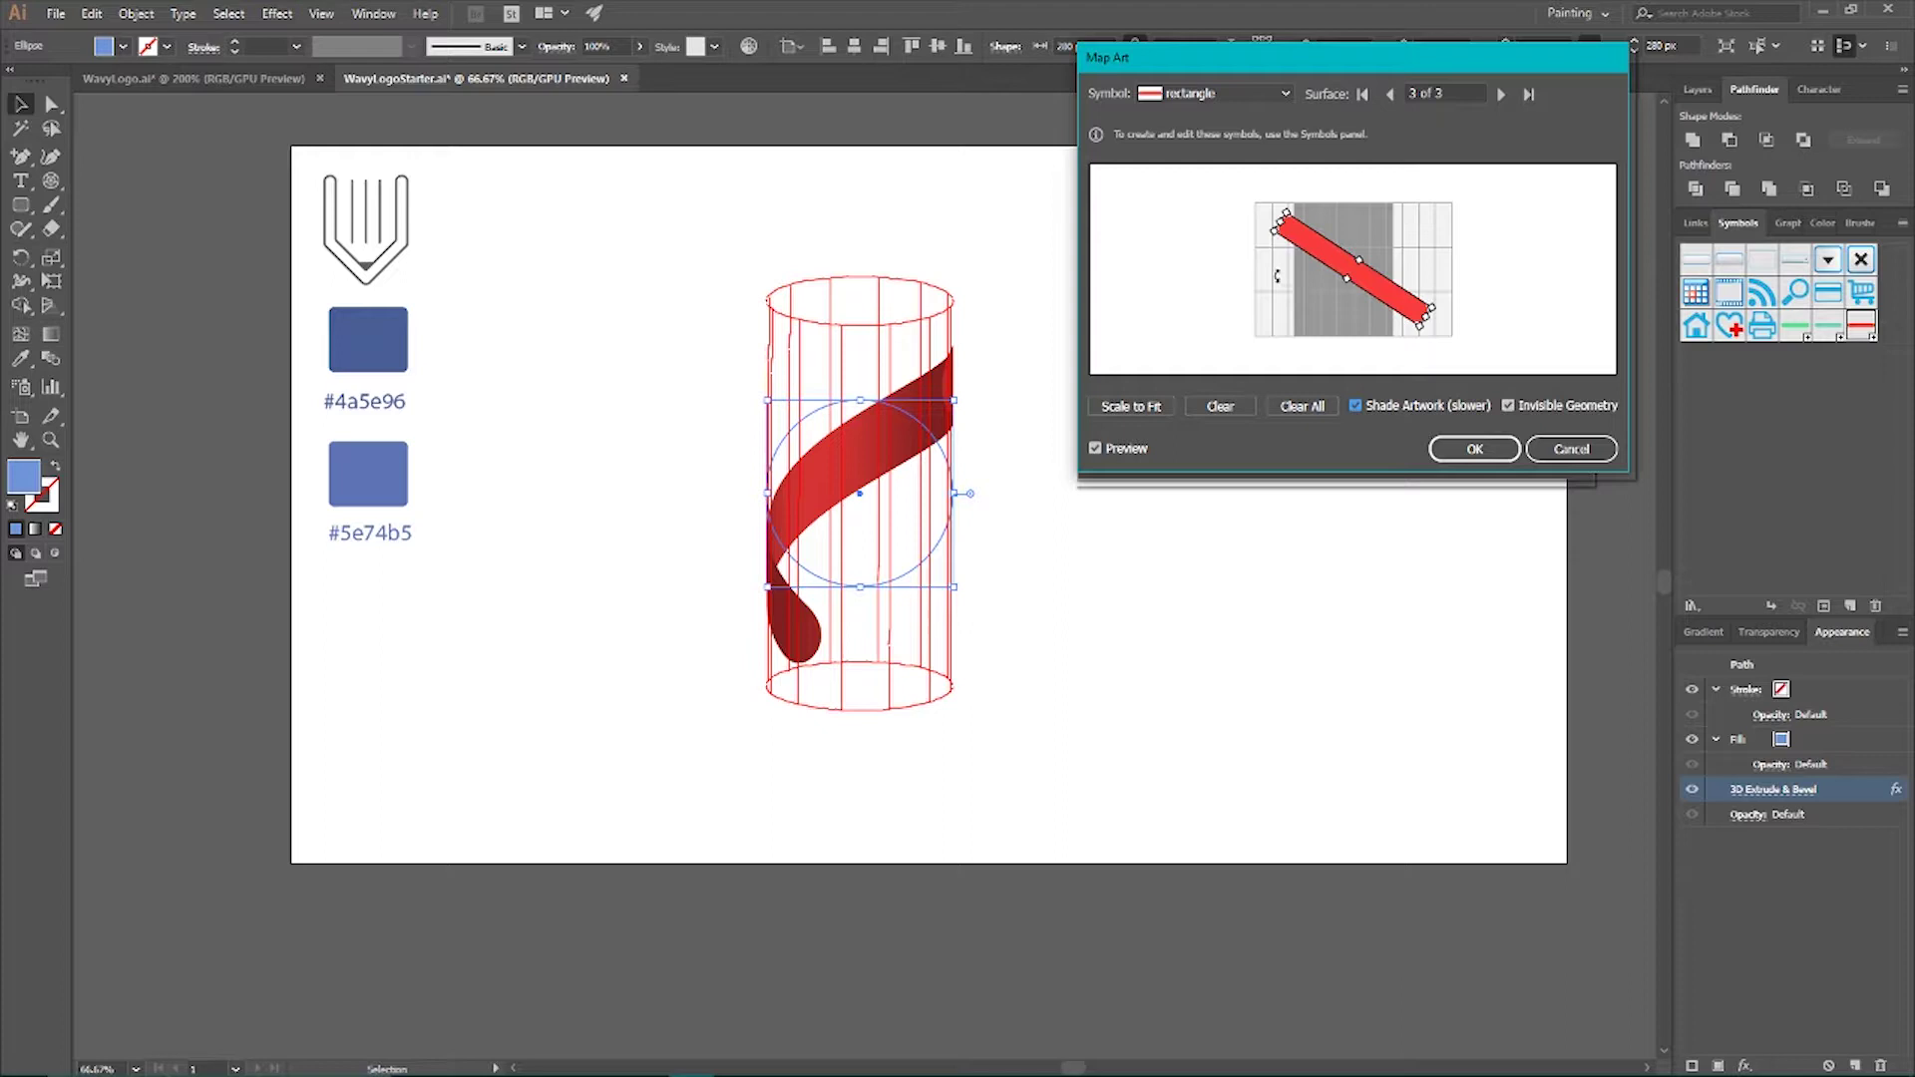
drag(1284, 219, 1262, 217)
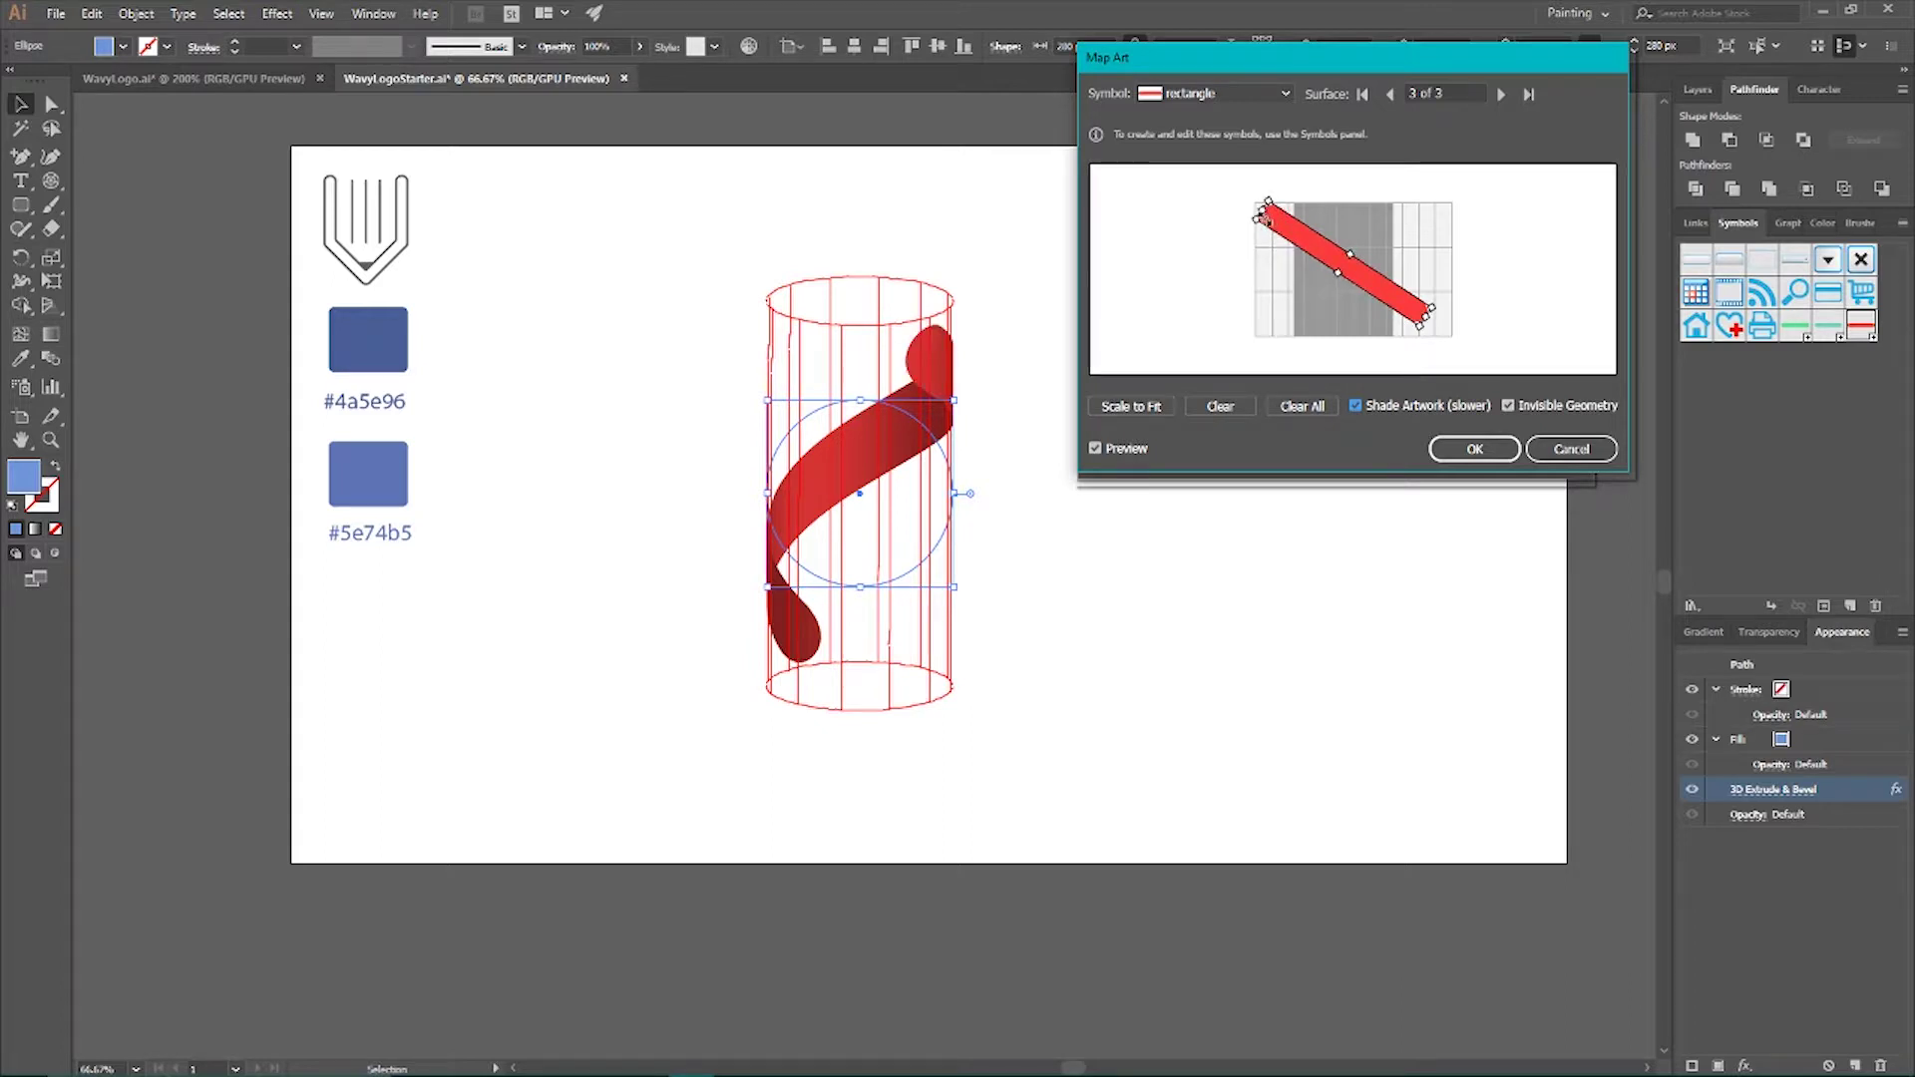
drag(1429, 317, 1448, 329)
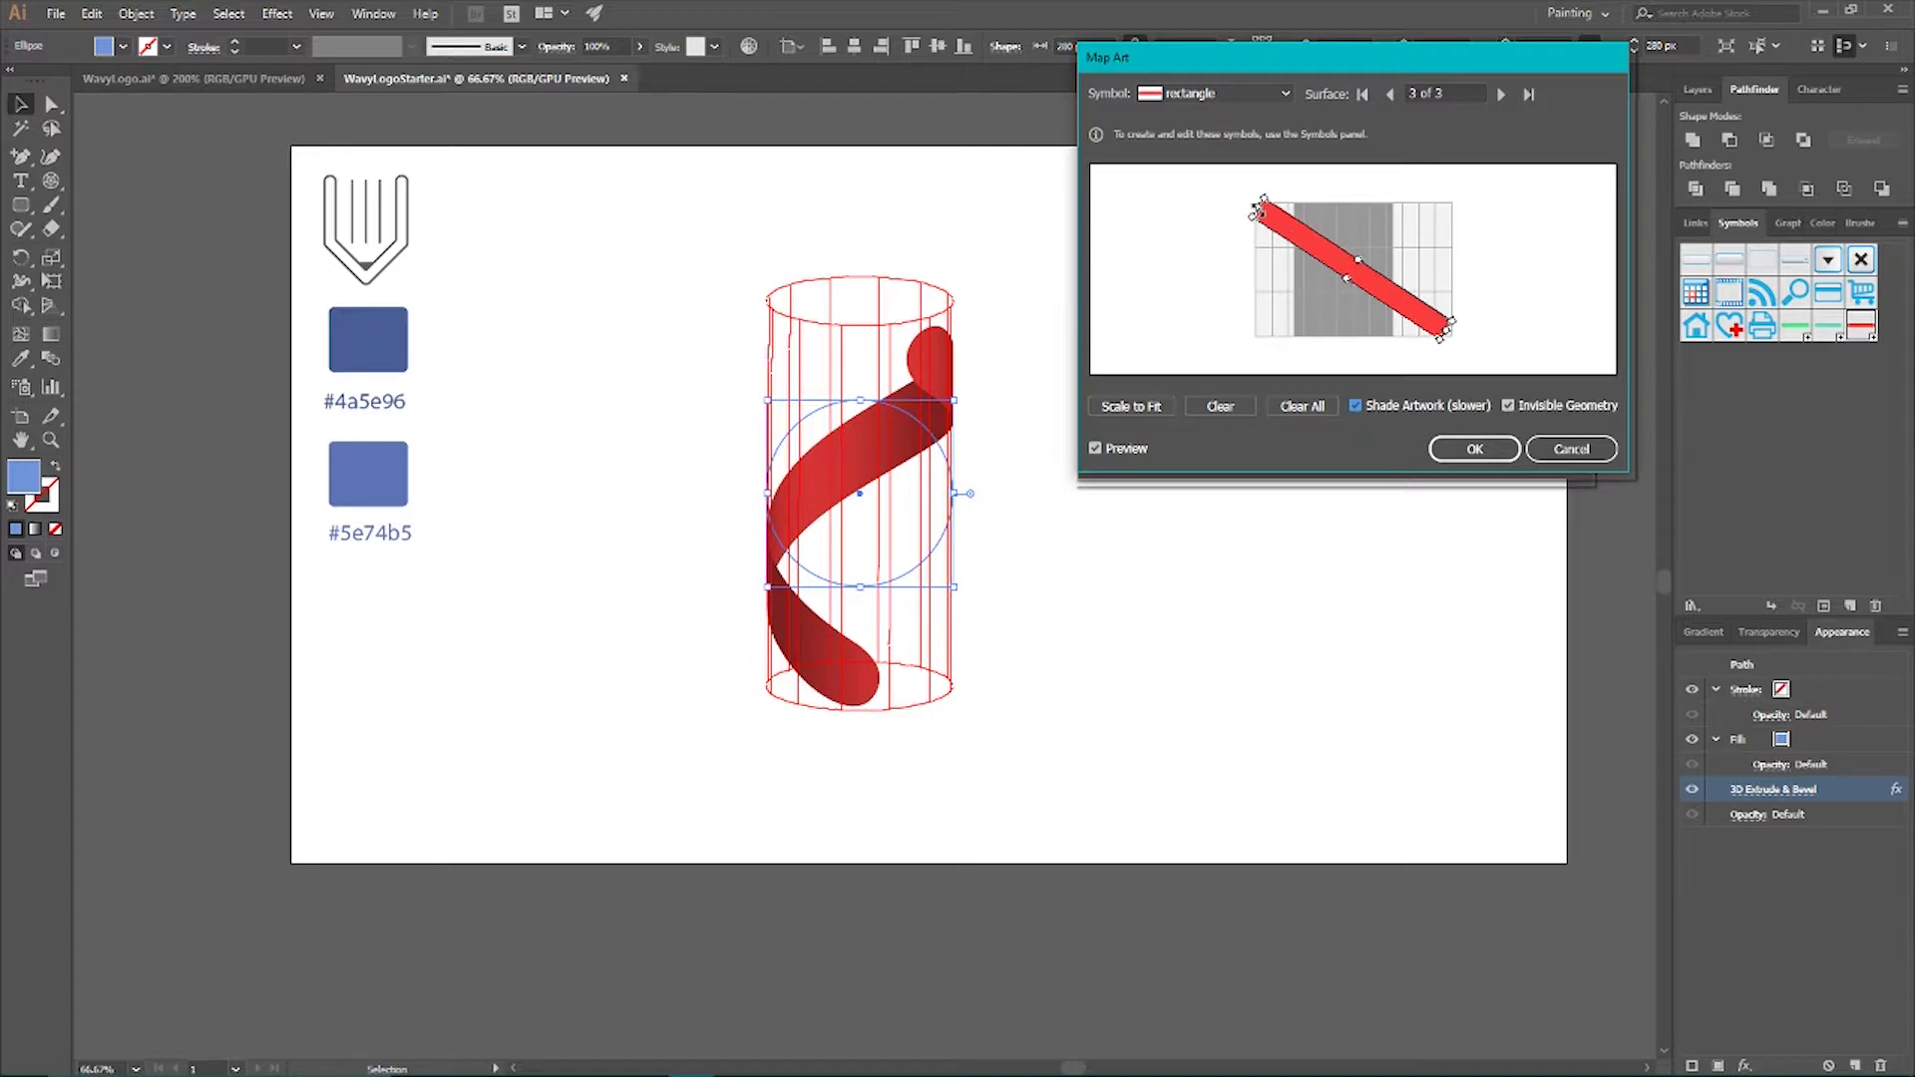
drag(1448, 333, 1454, 336)
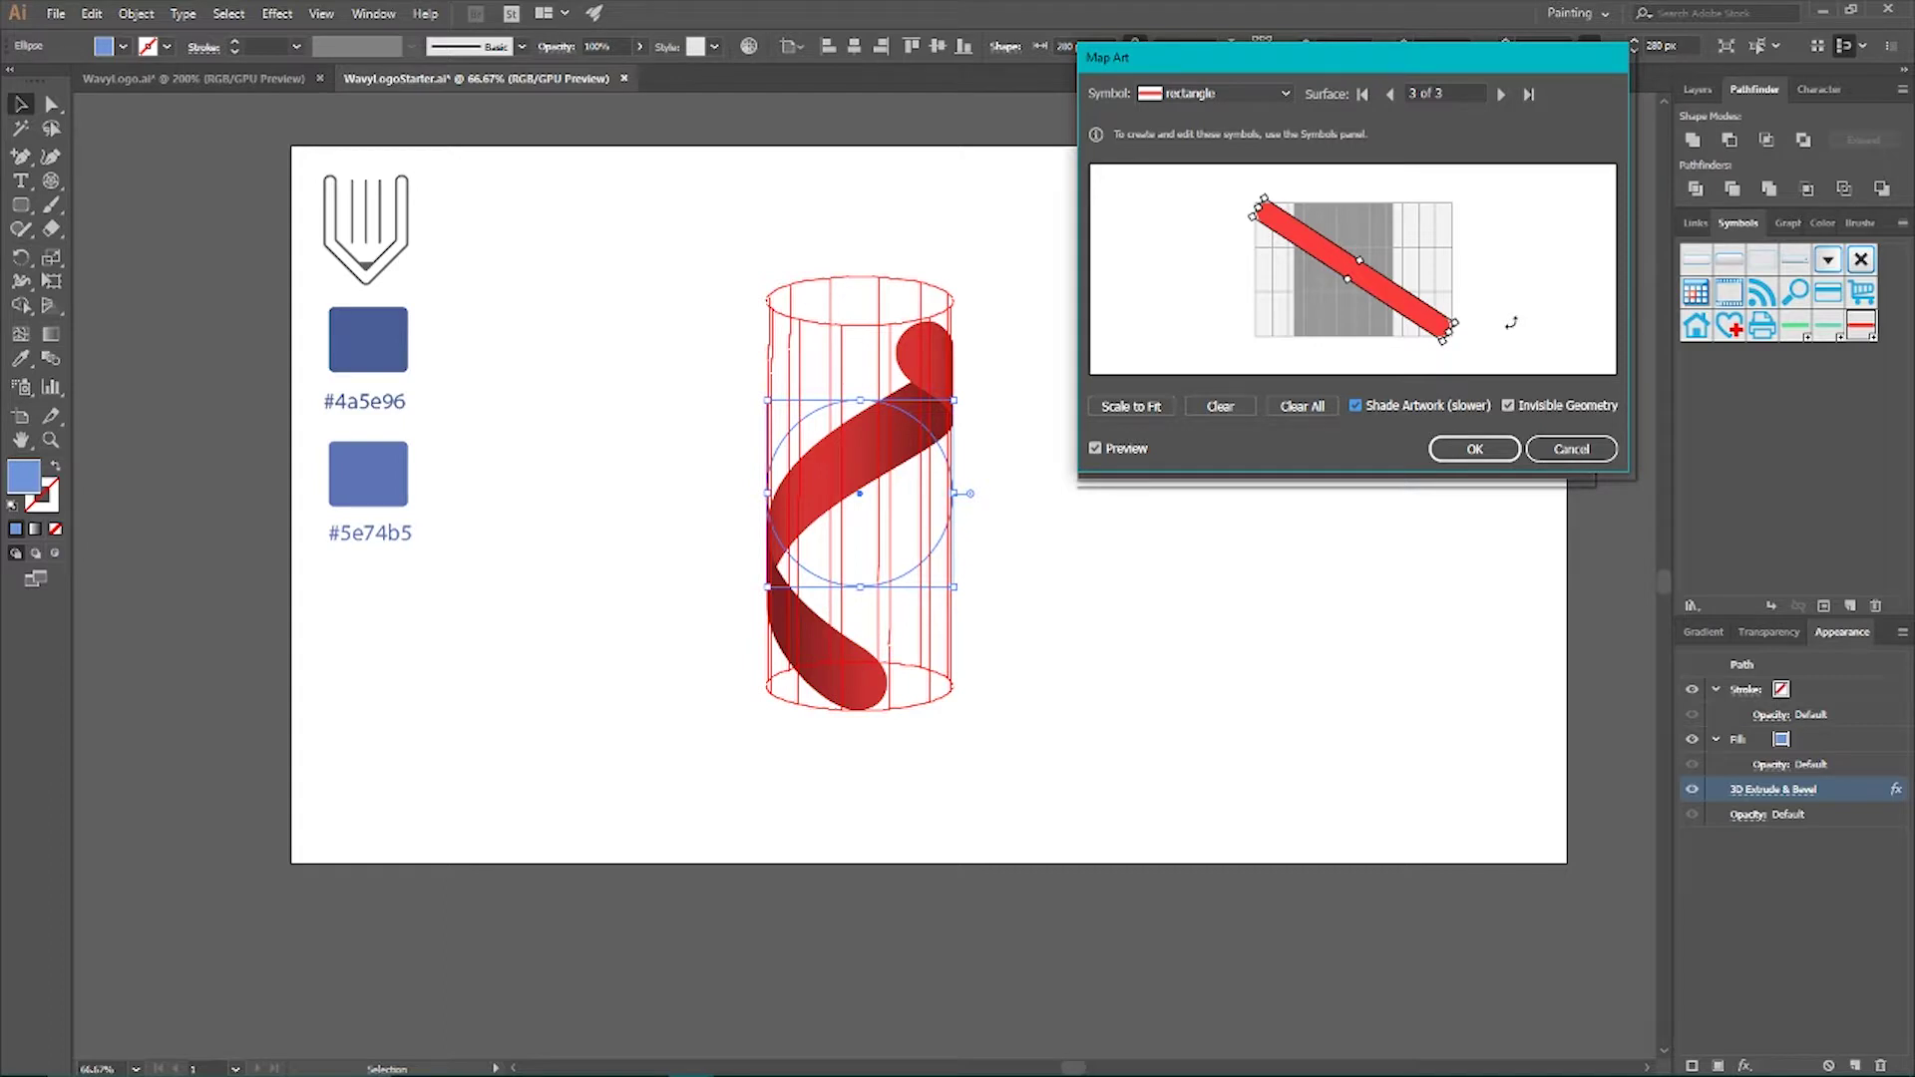
Apply the mapped 3D effect with No Shading and select the flat red ribbon
click(1486, 449)
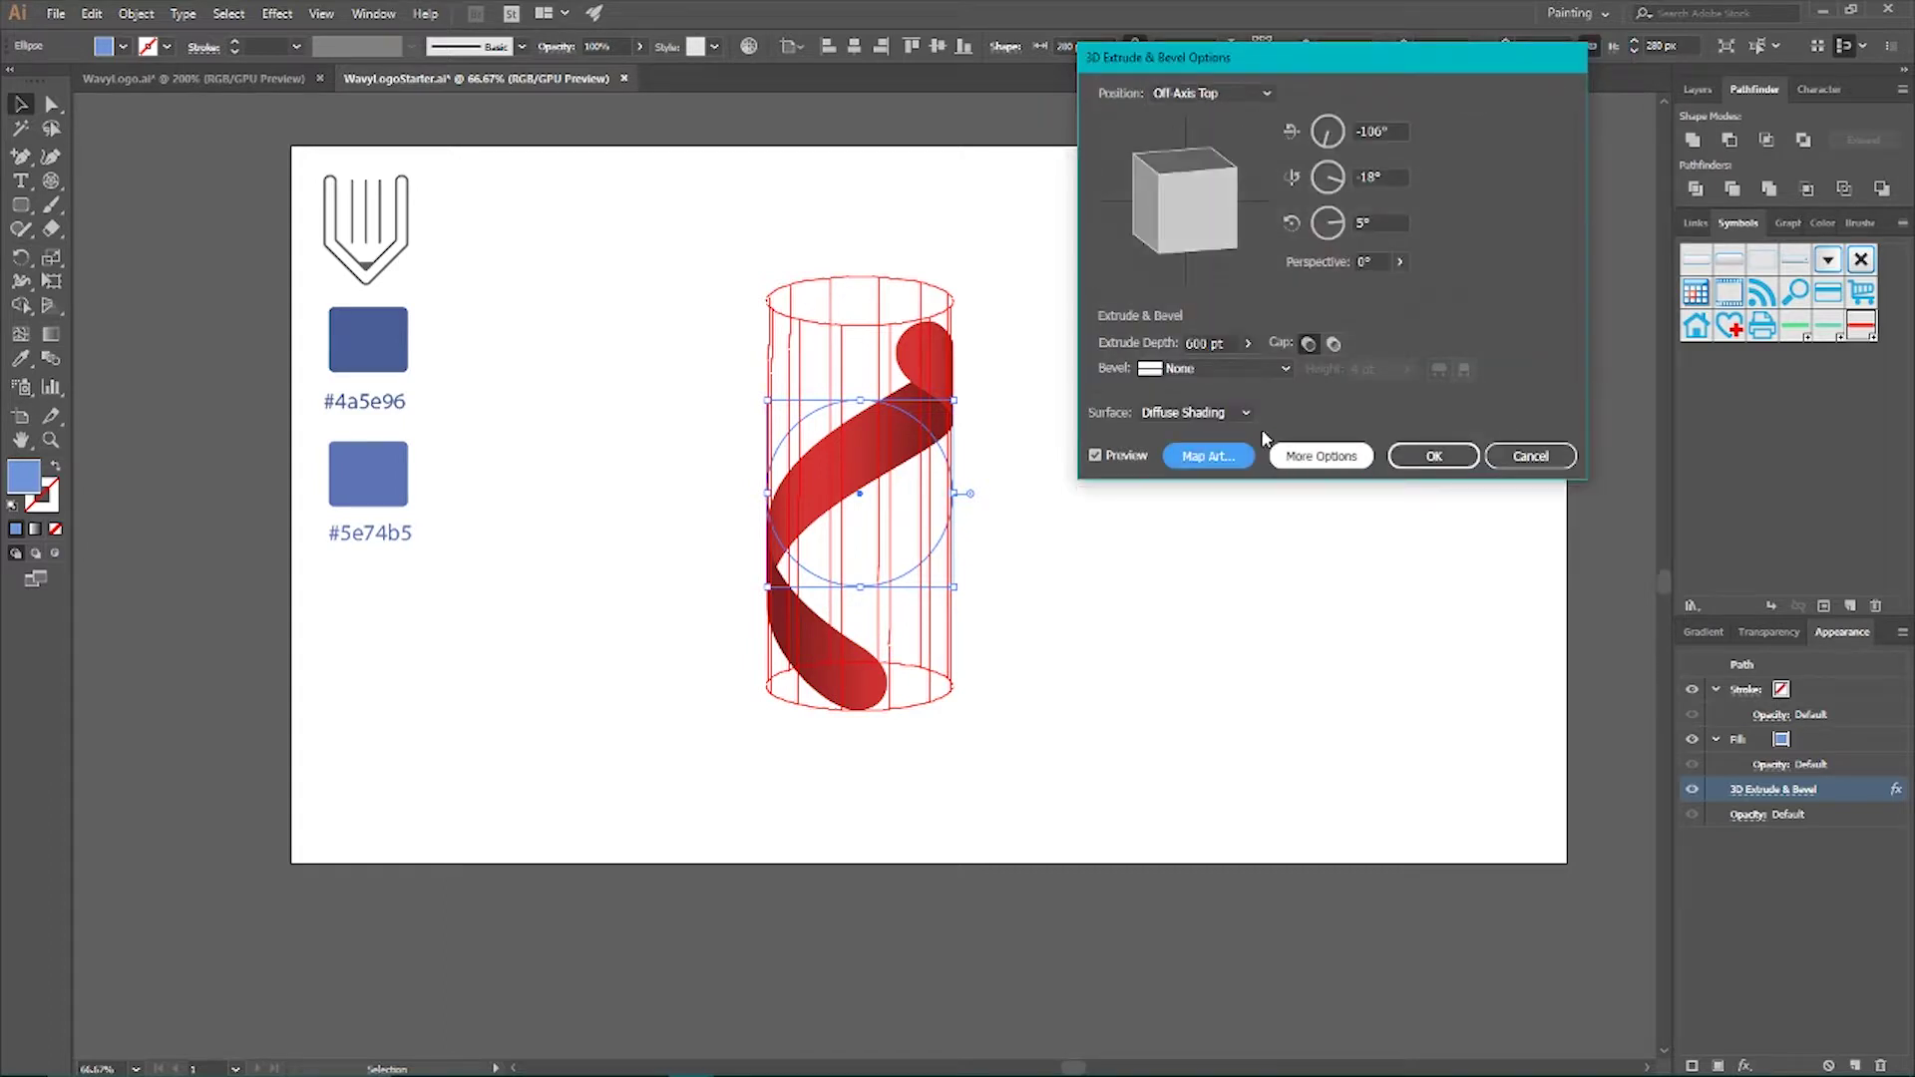
click(1197, 413)
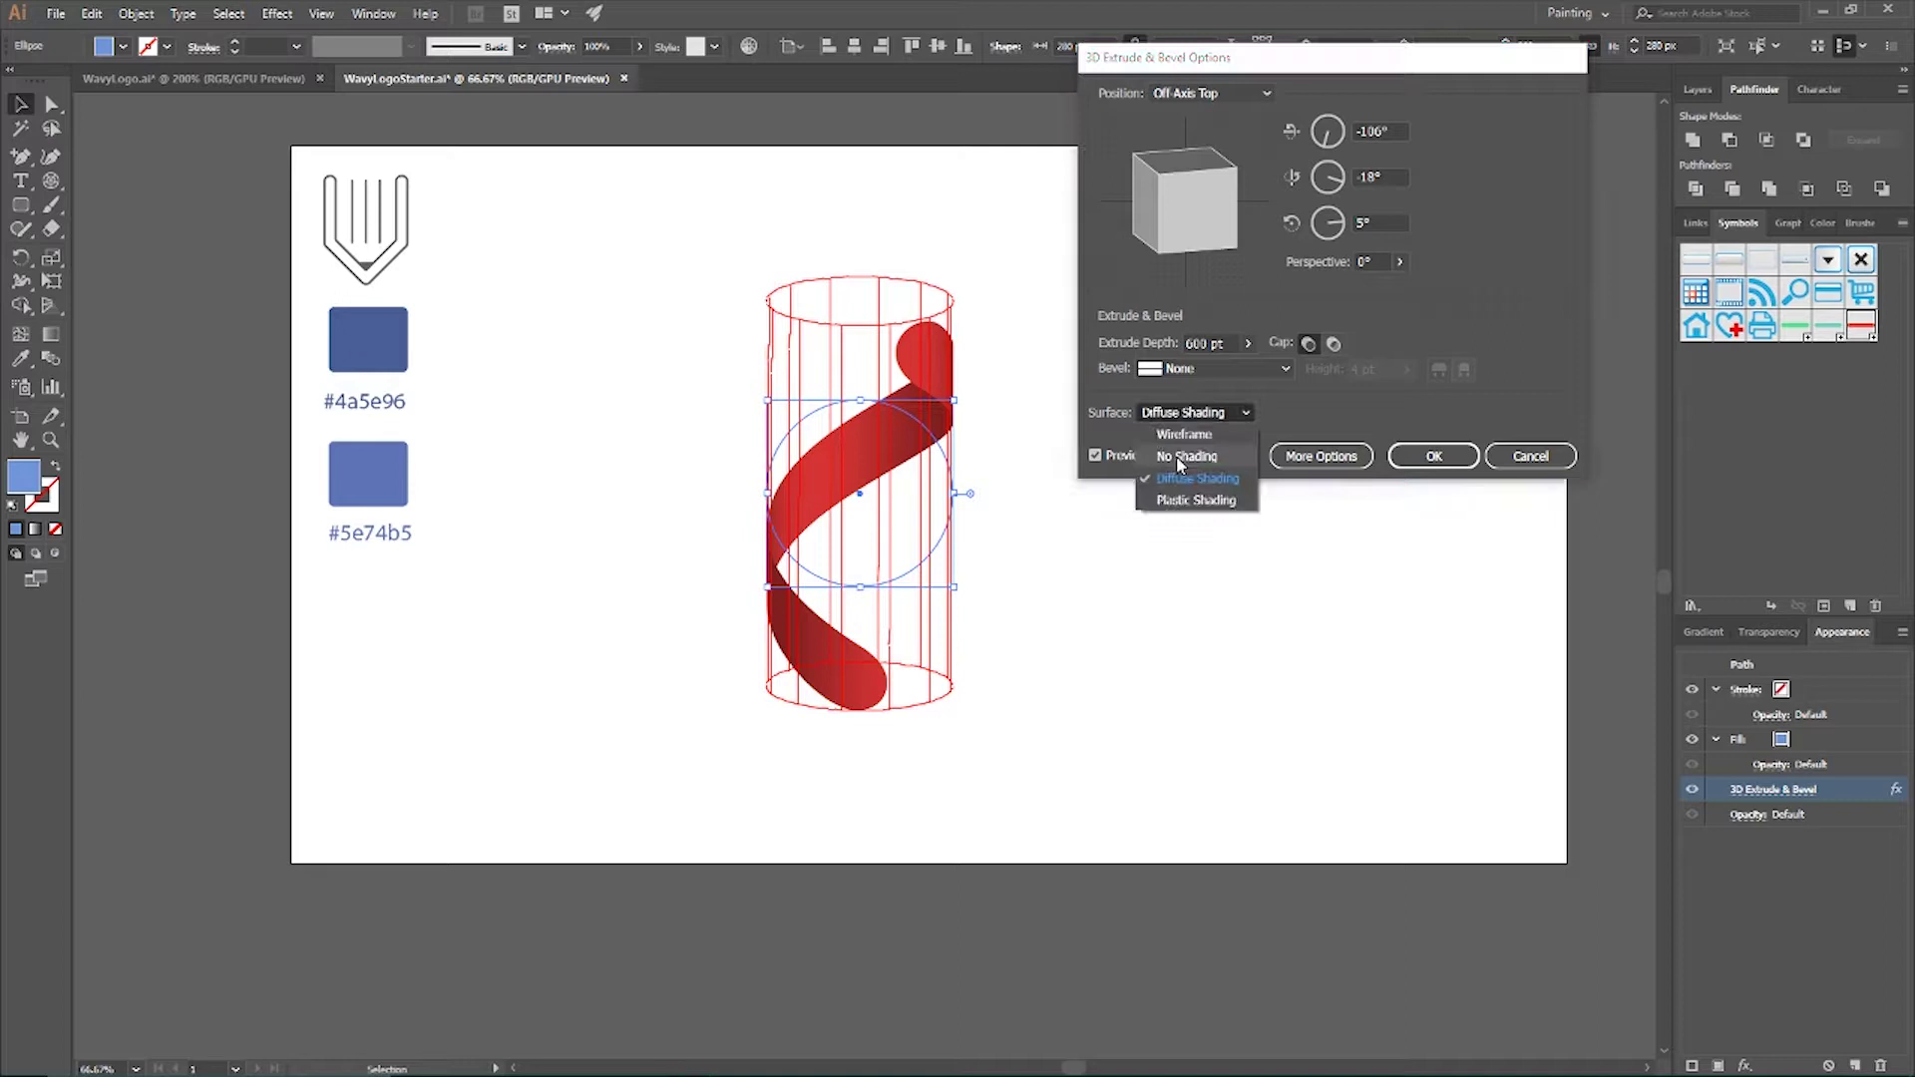
click(1185, 457)
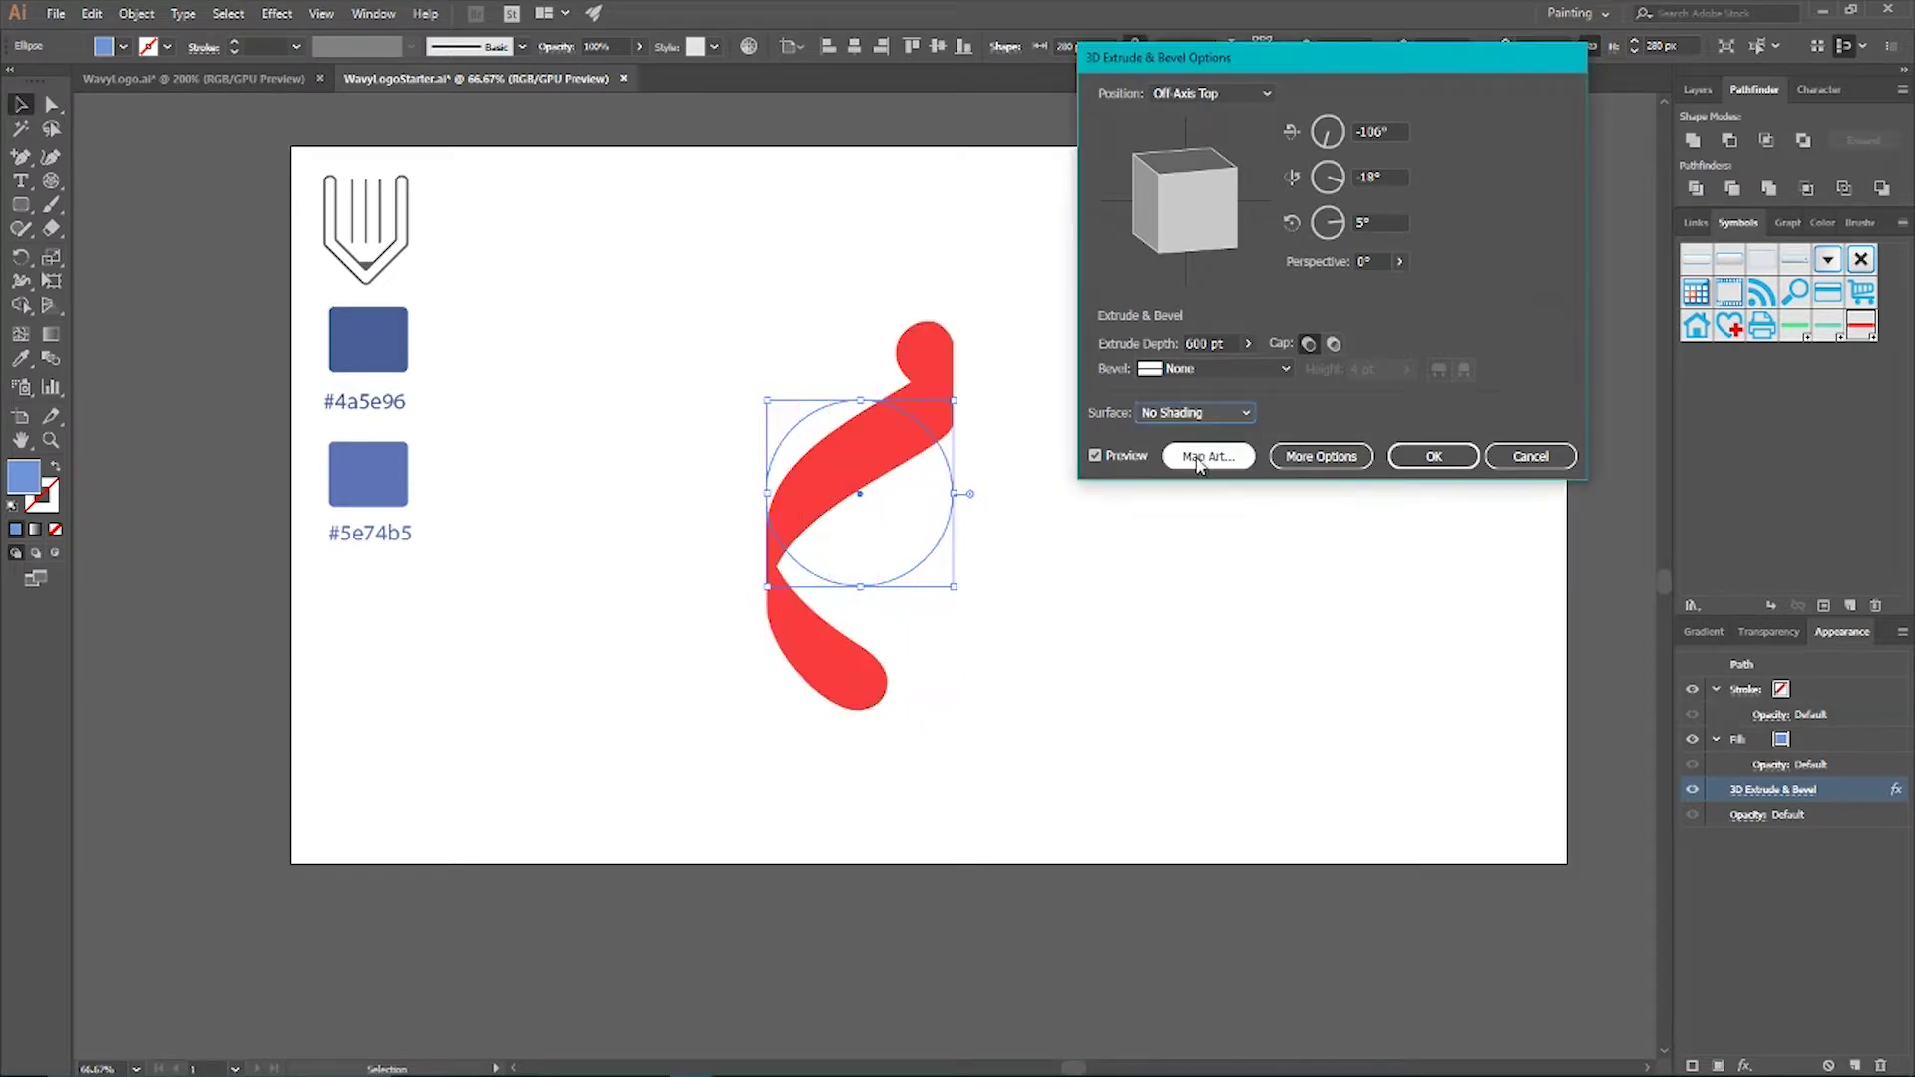
click(1459, 459)
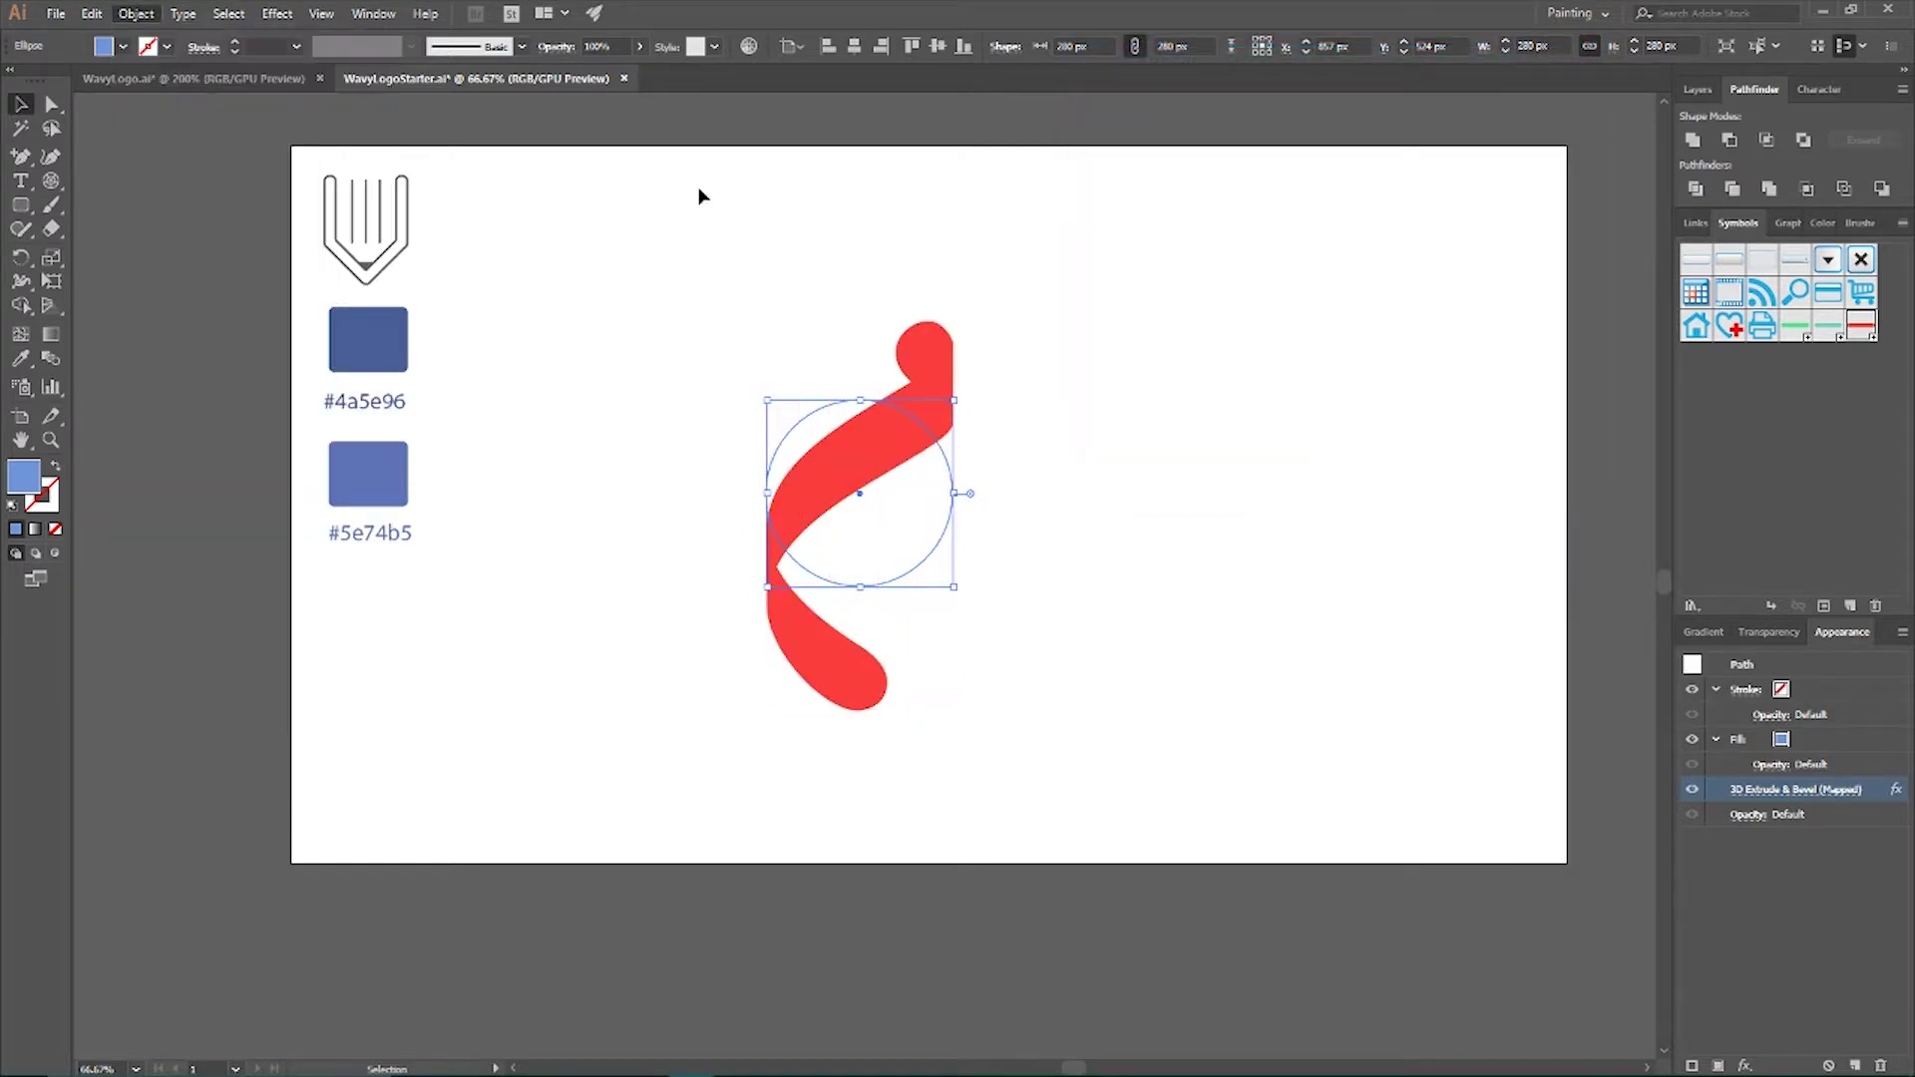
drag(674, 228, 1065, 720)
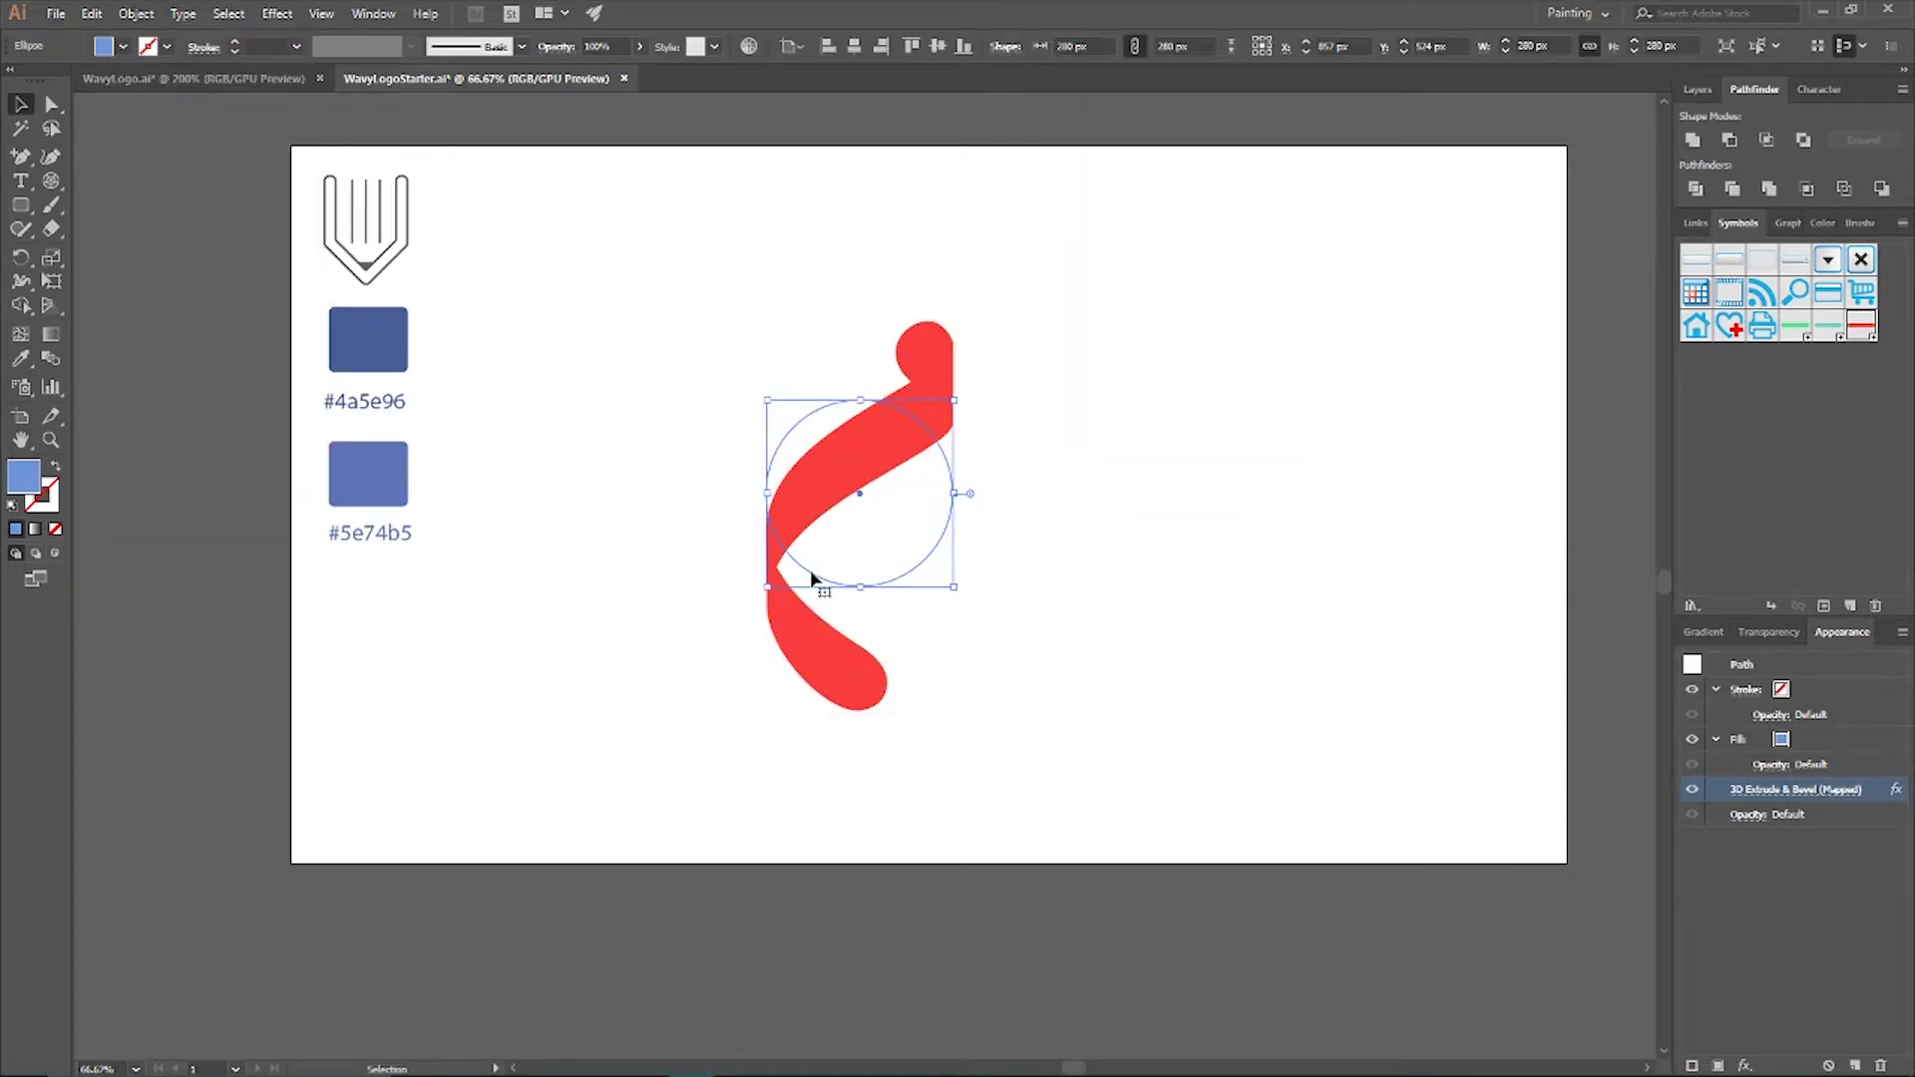
click(137, 15)
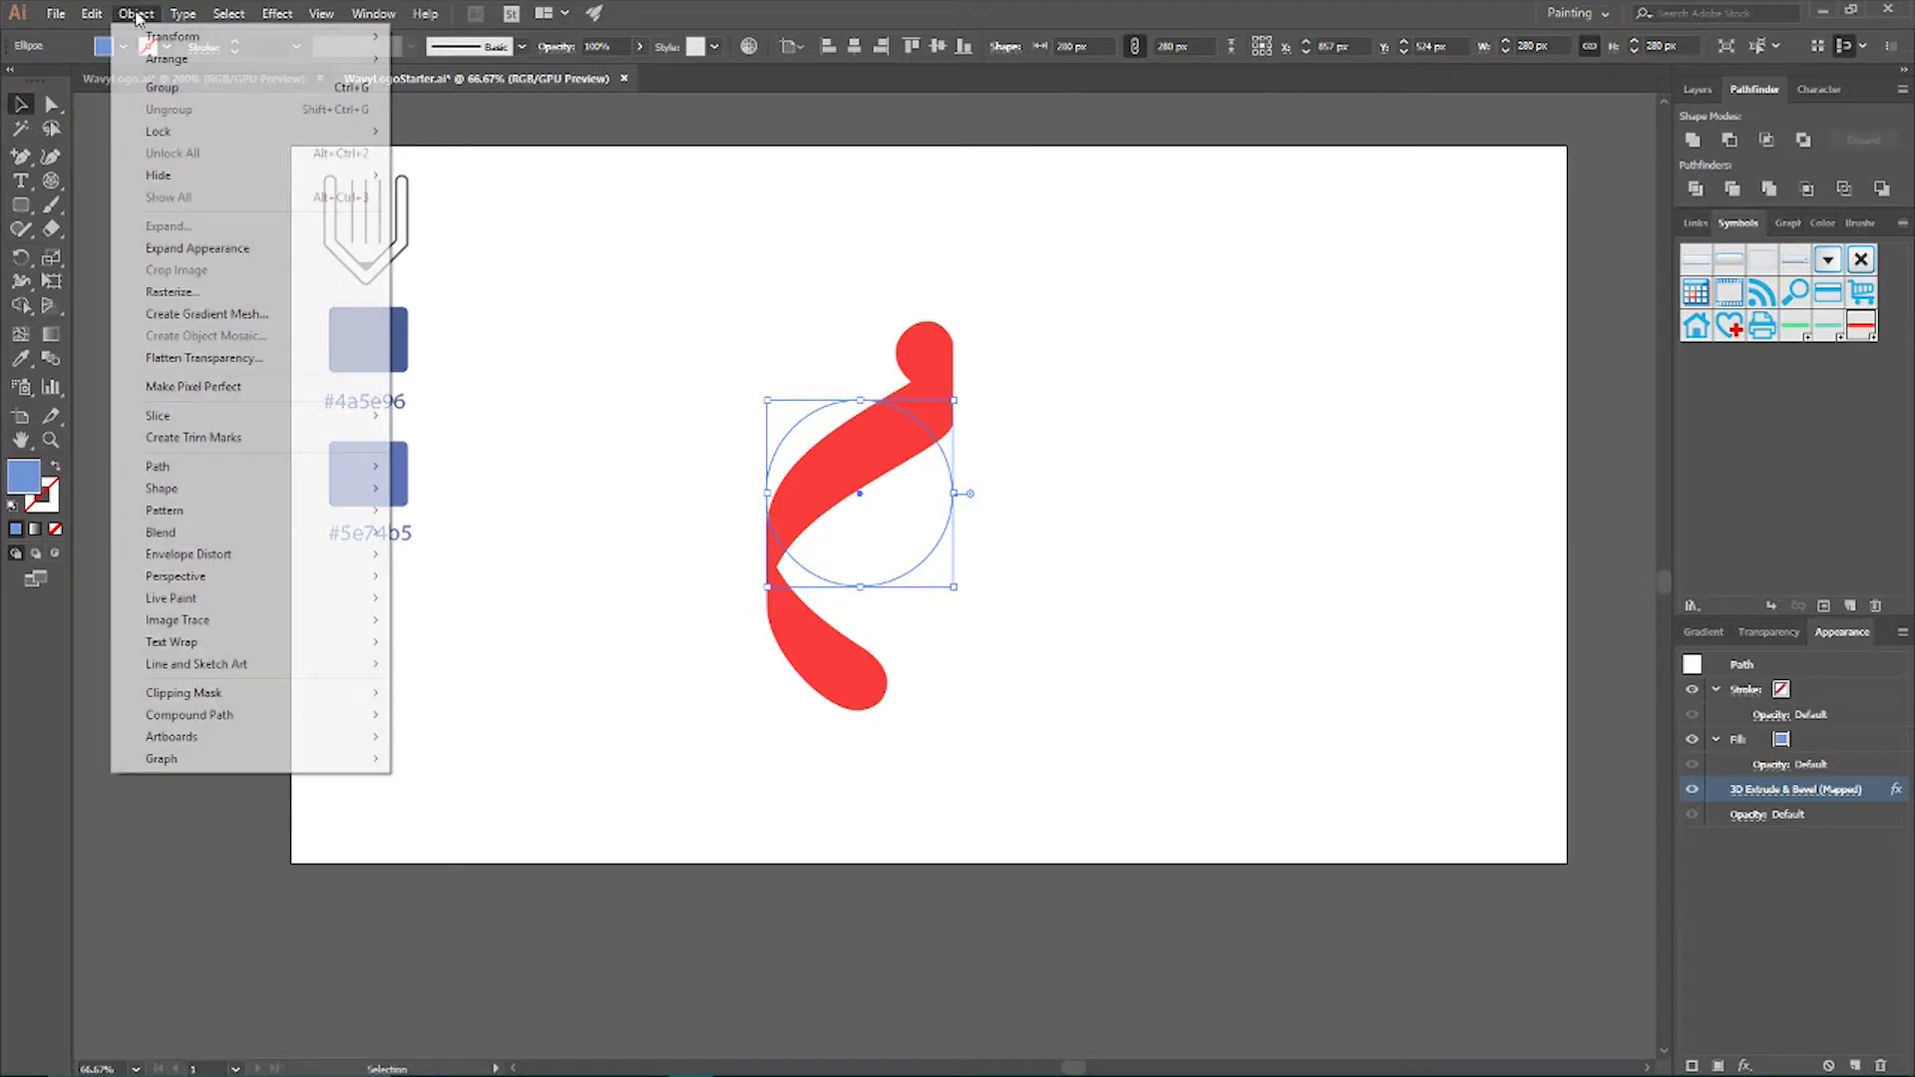
Expand the ribbon, ungroup it twice and release its clipping mask
click(186, 250)
right_click(846, 448)
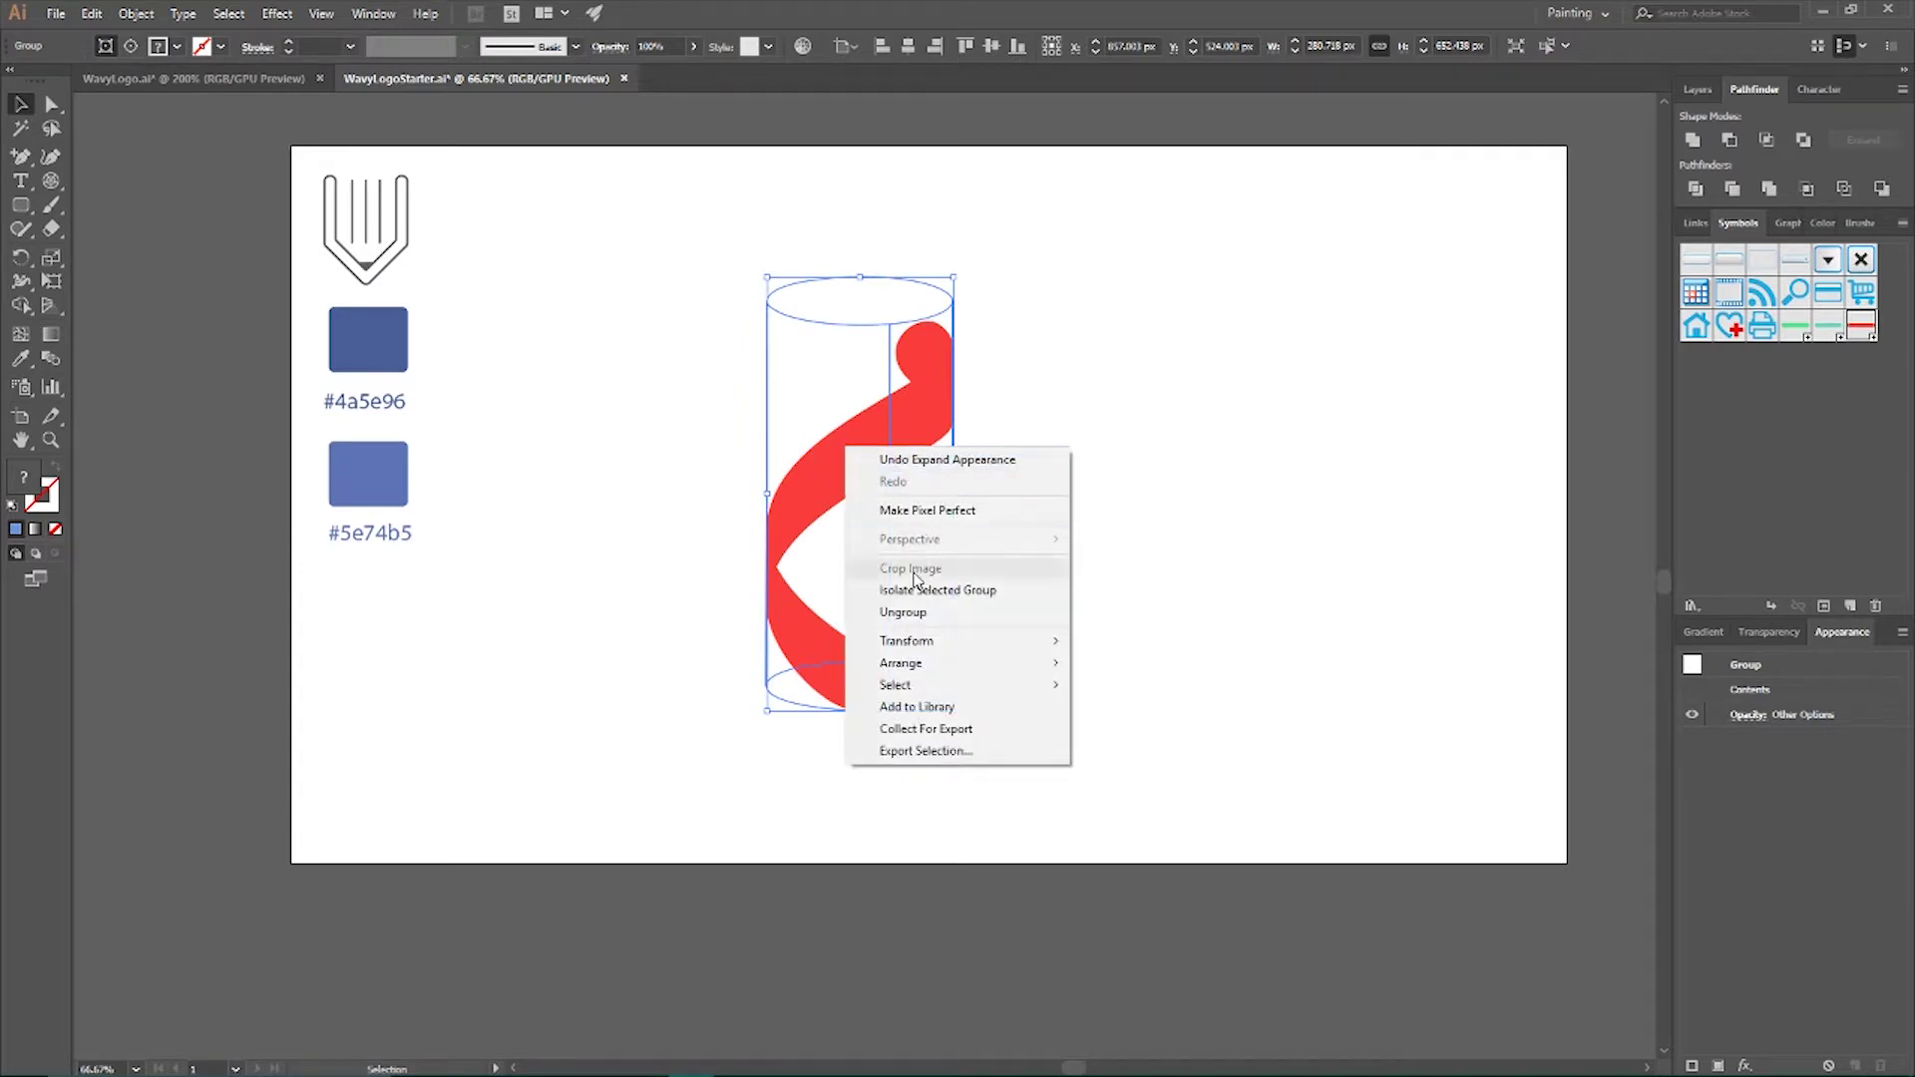
click(899, 618)
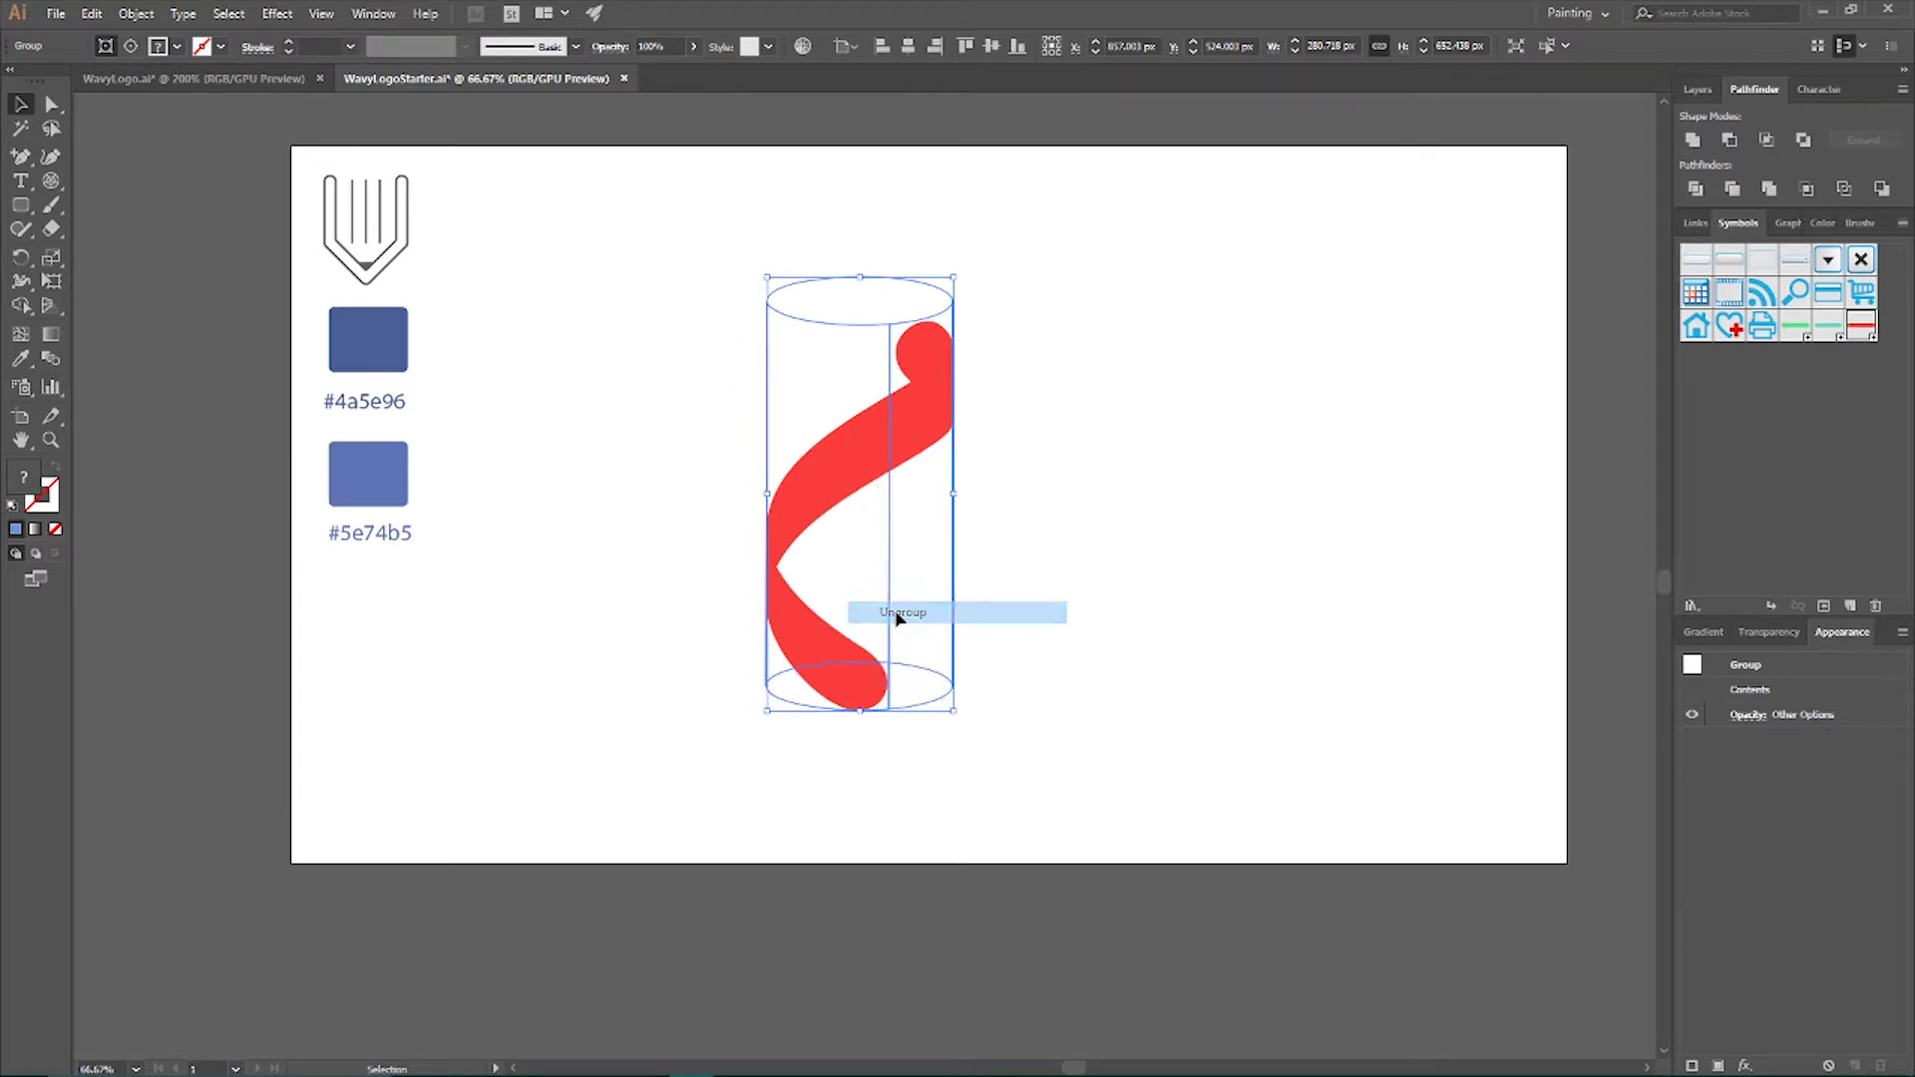
right_click(857, 466)
click(898, 631)
right_click(859, 469)
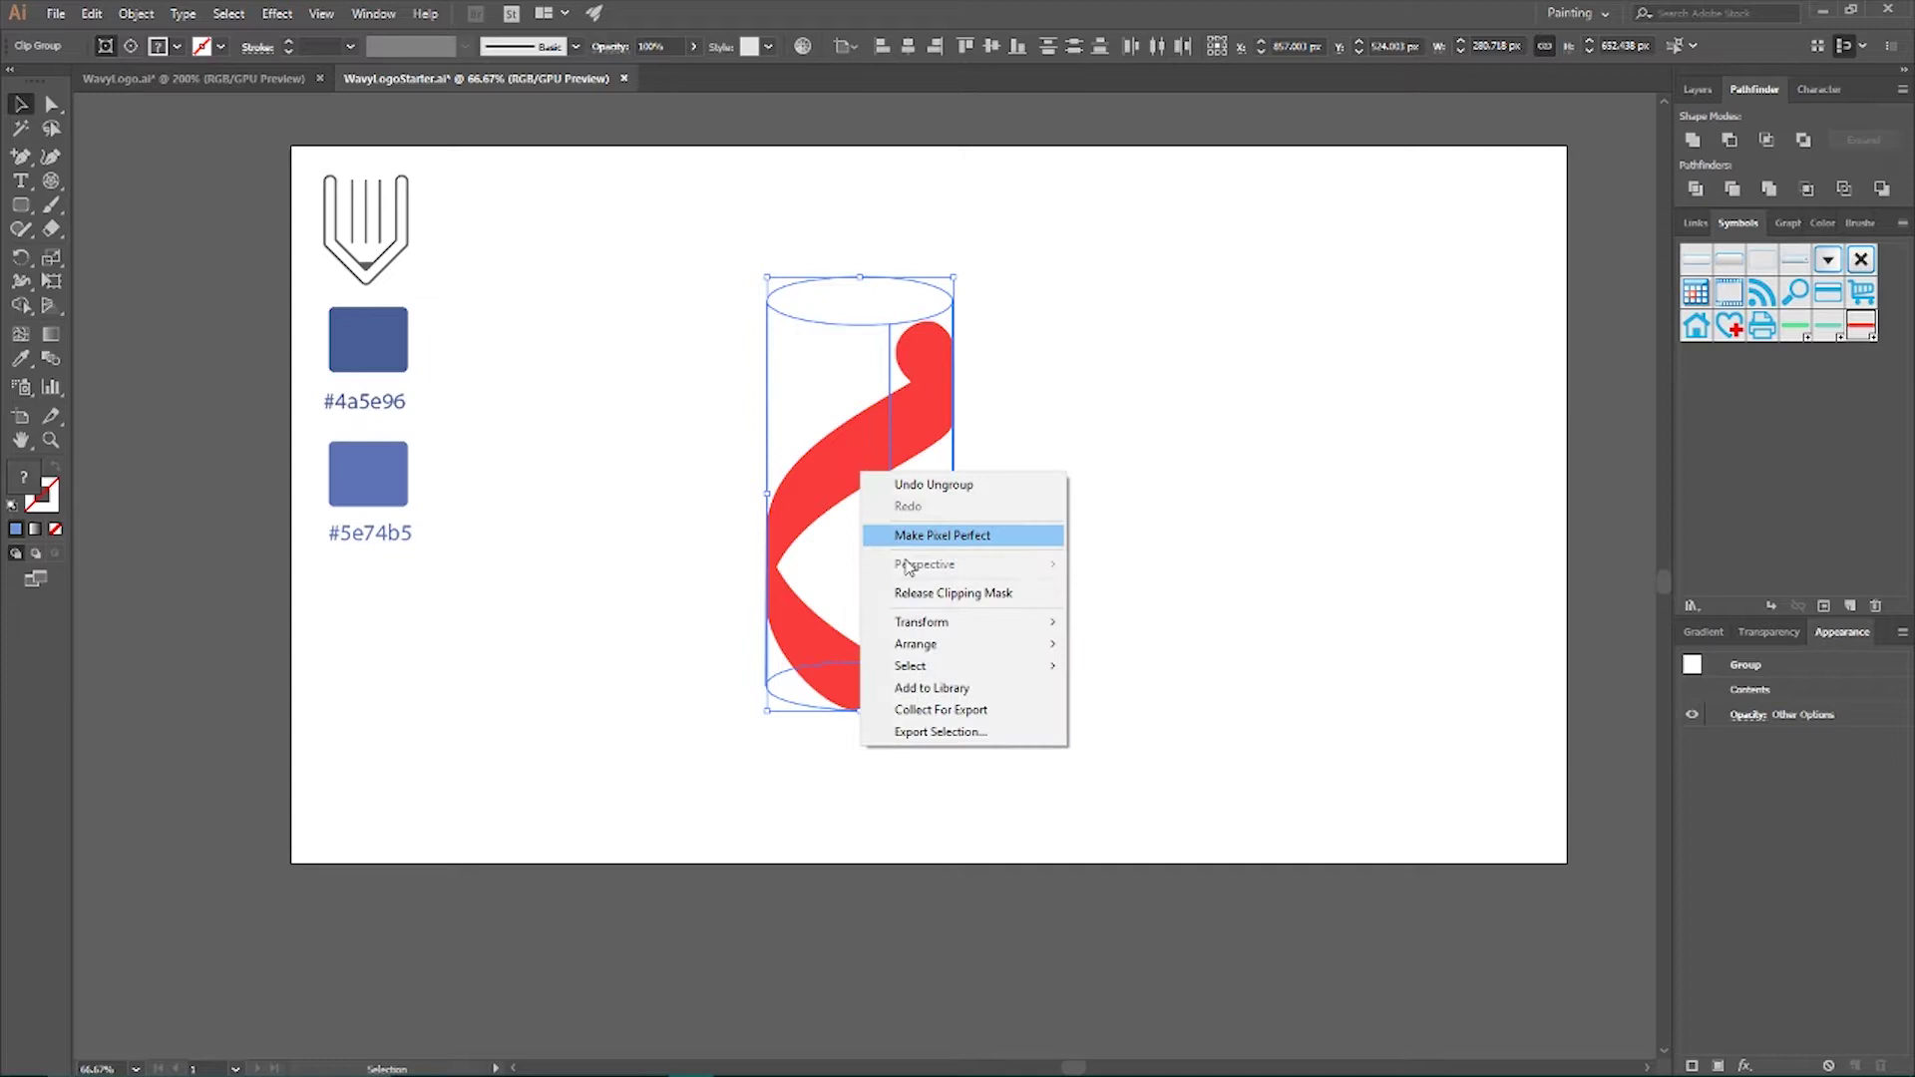
click(898, 593)
Delete the round knob at the top of the red ribbon
click(1051, 486)
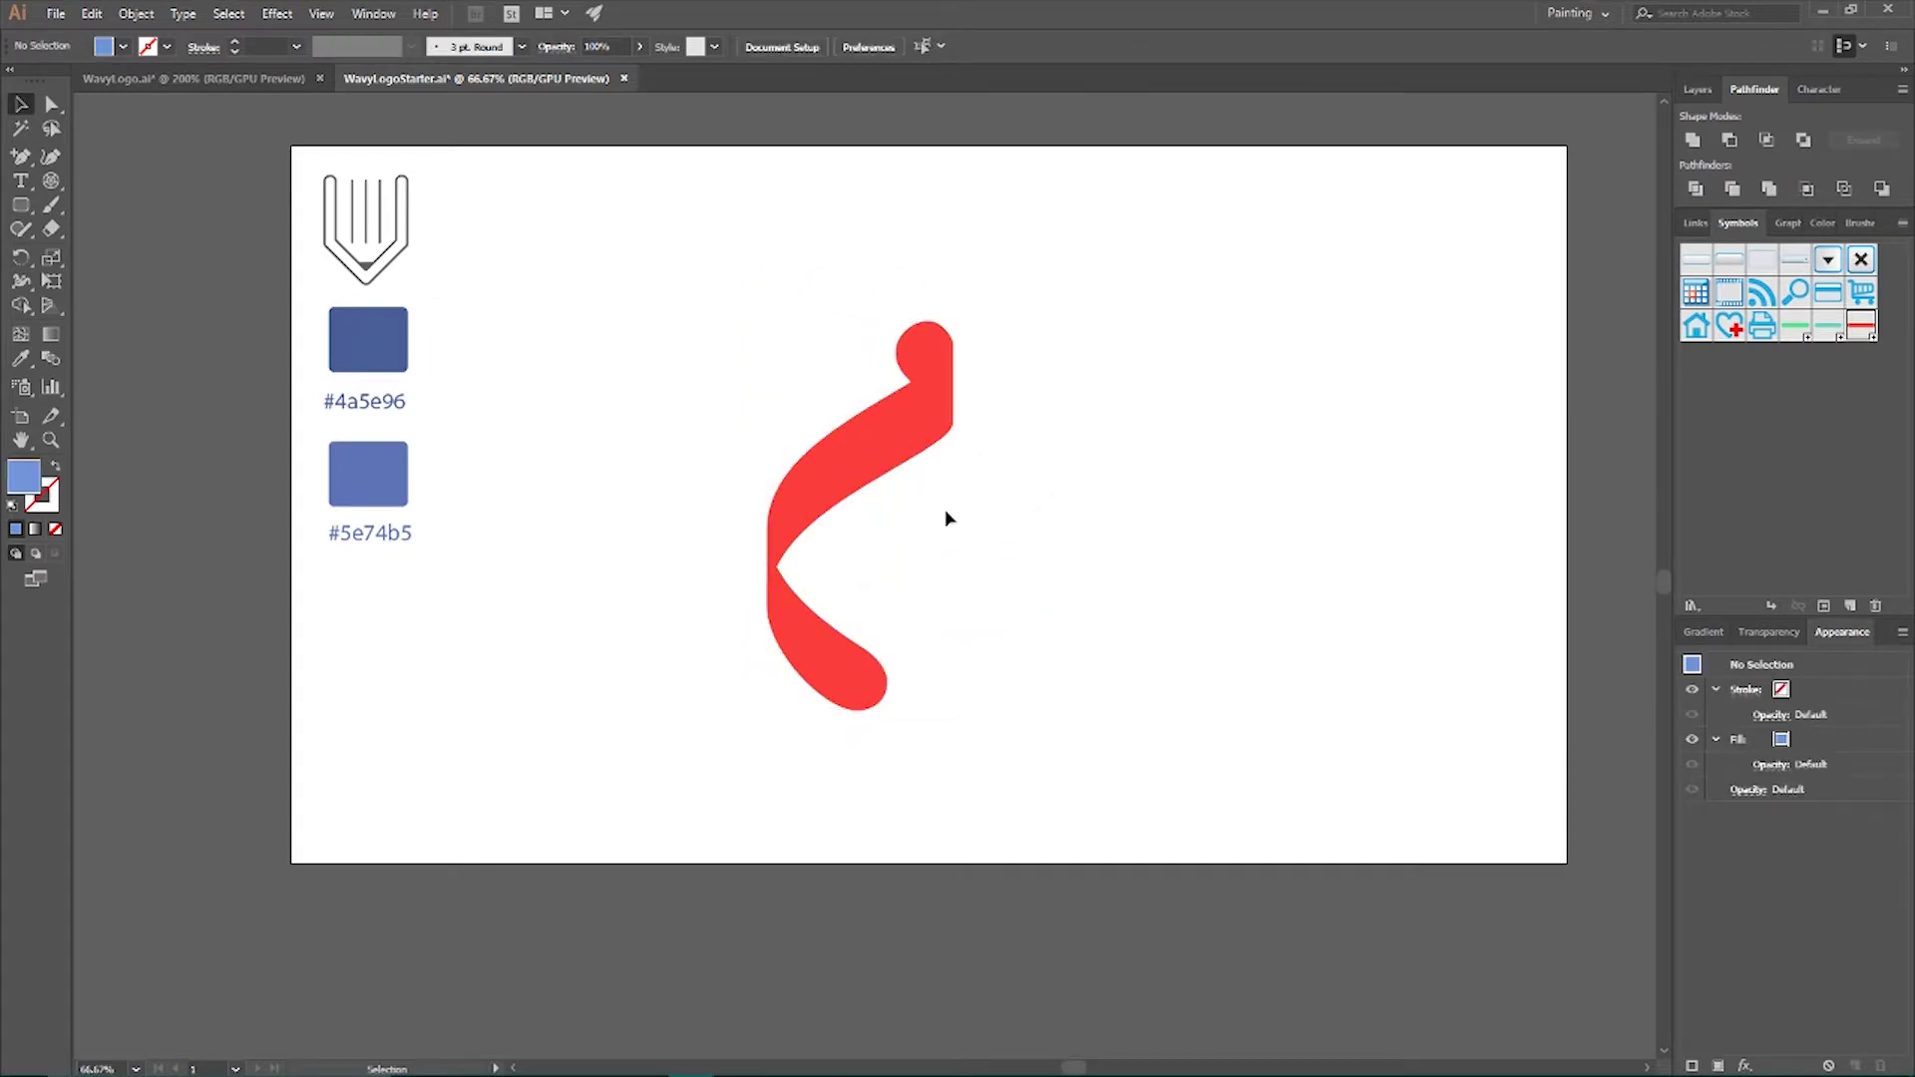
drag(1000, 470, 937, 564)
right_click(945, 553)
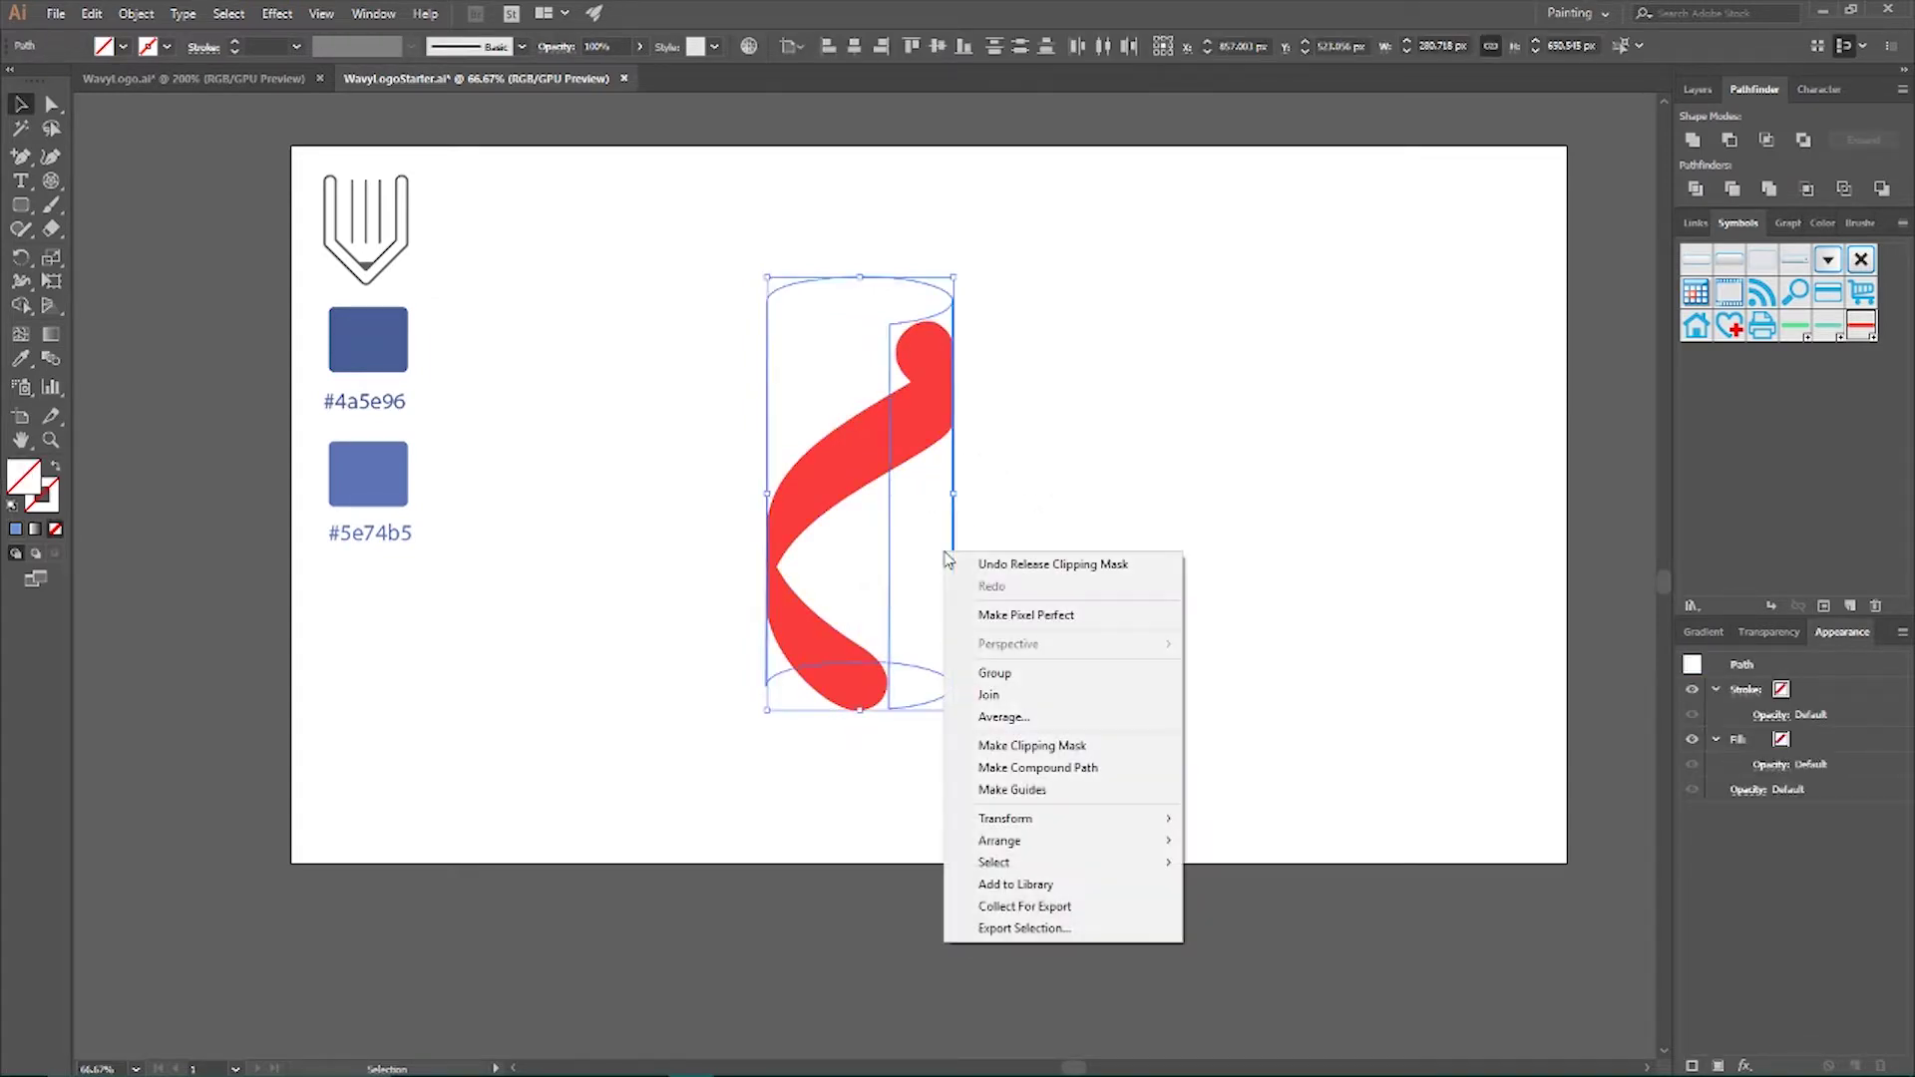
click(965, 470)
click(1026, 436)
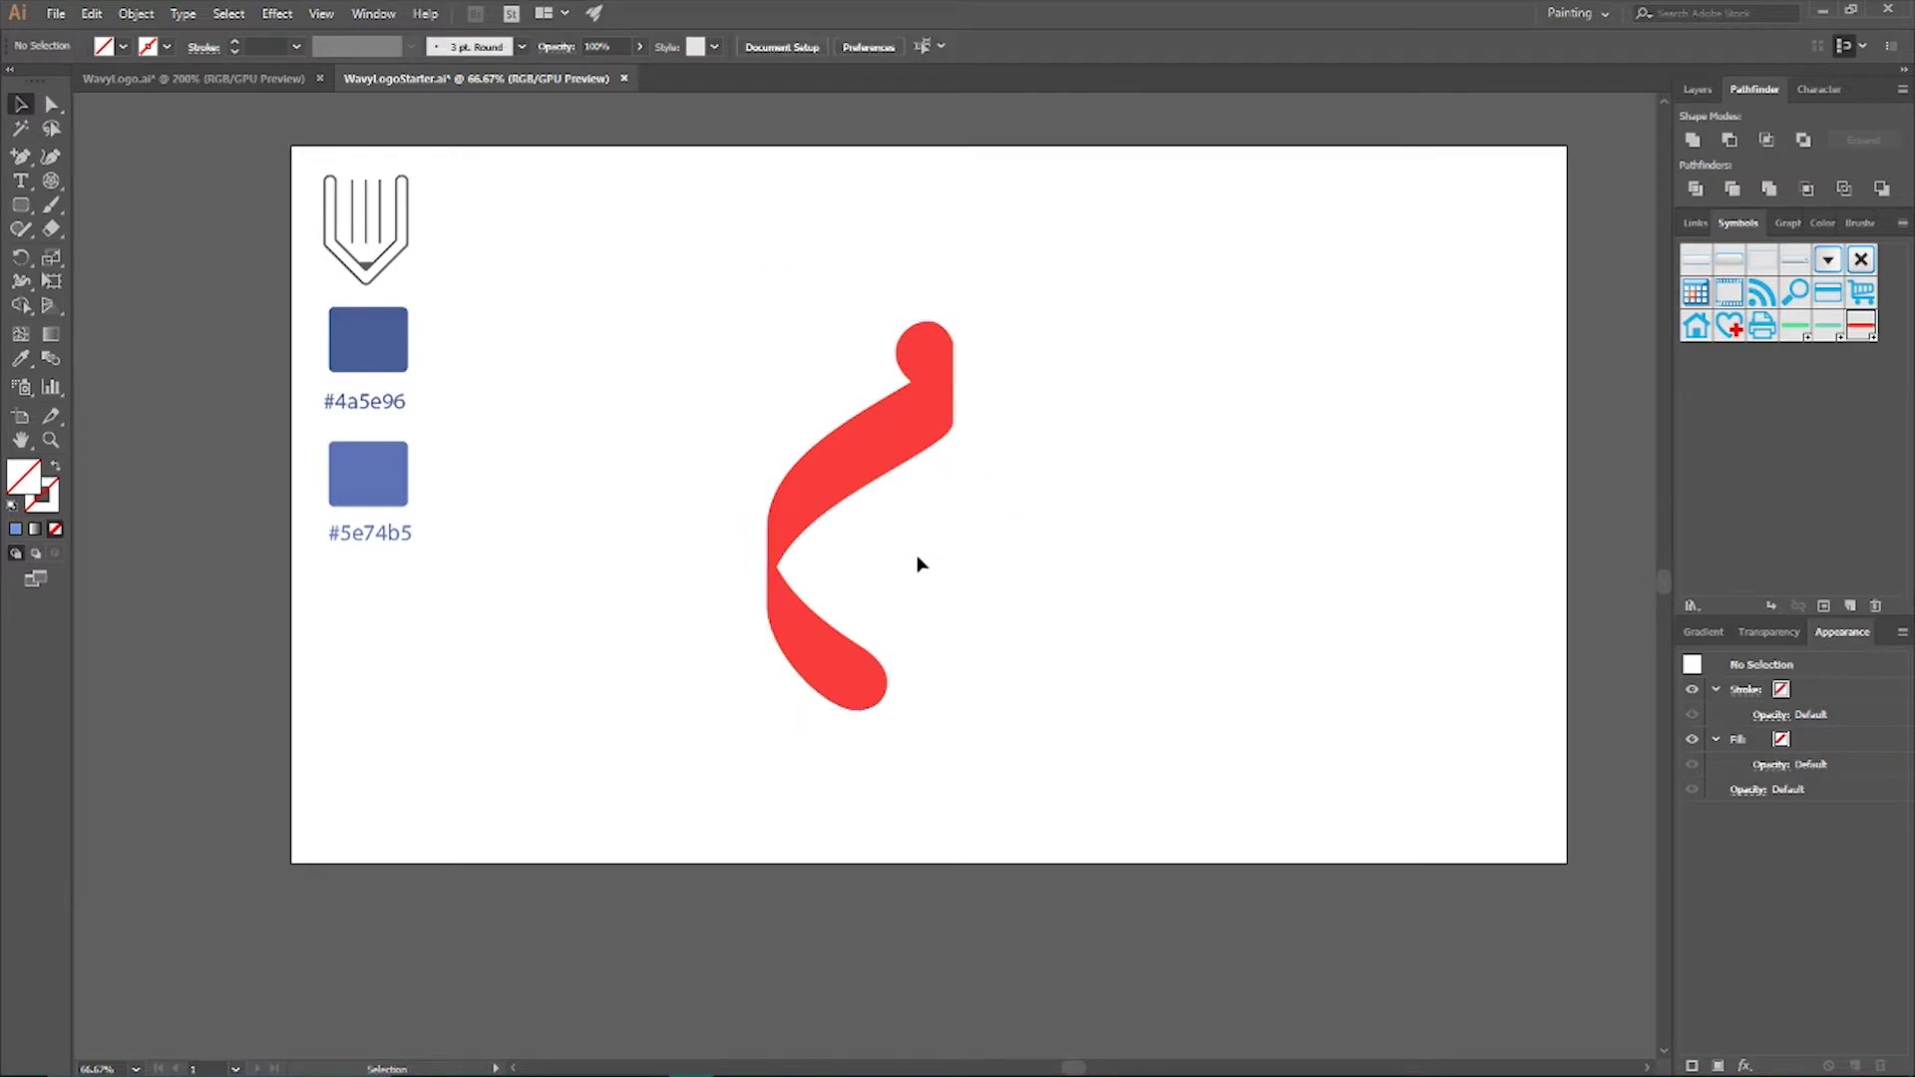
click(927, 342)
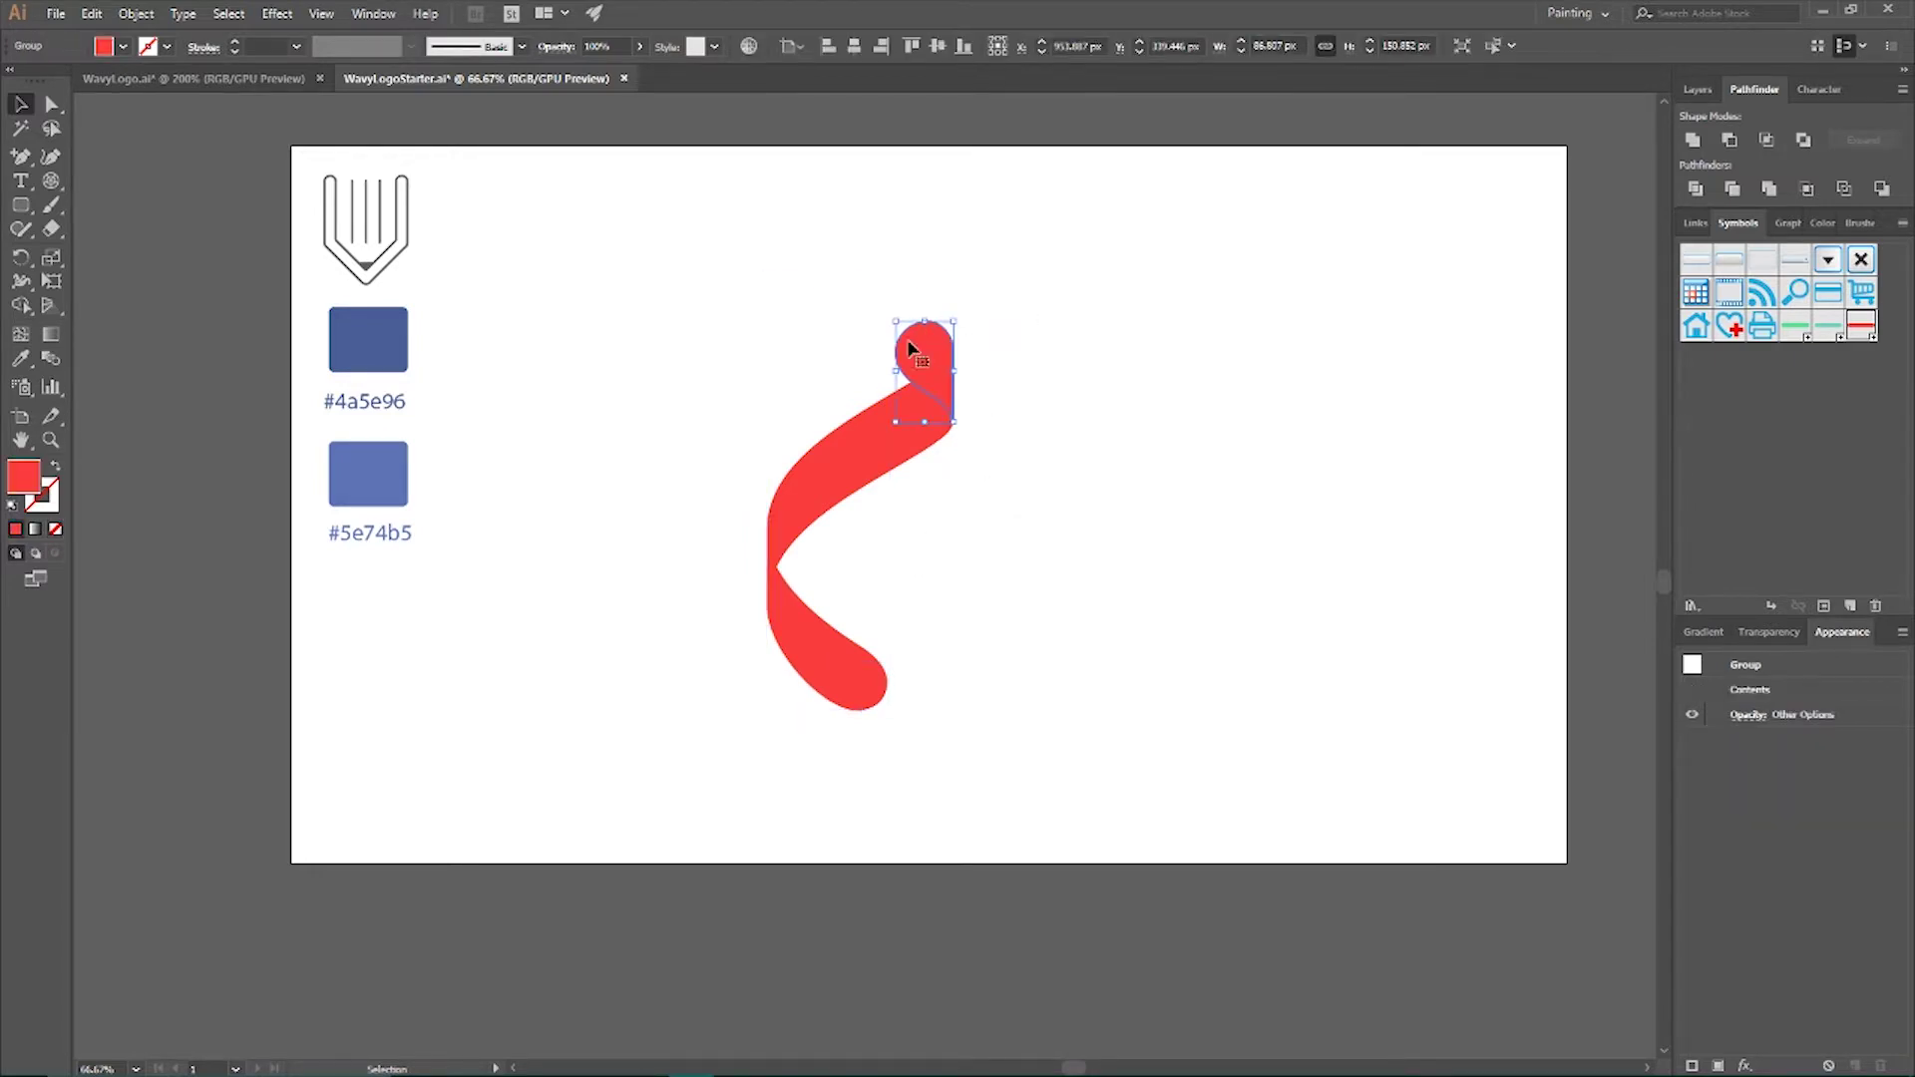
drag(929, 339, 1024, 218)
key(Delete)
Delete the bottom tail and rotate the remaining ribbon to lie nearly horizontal
click(855, 667)
key(Delete)
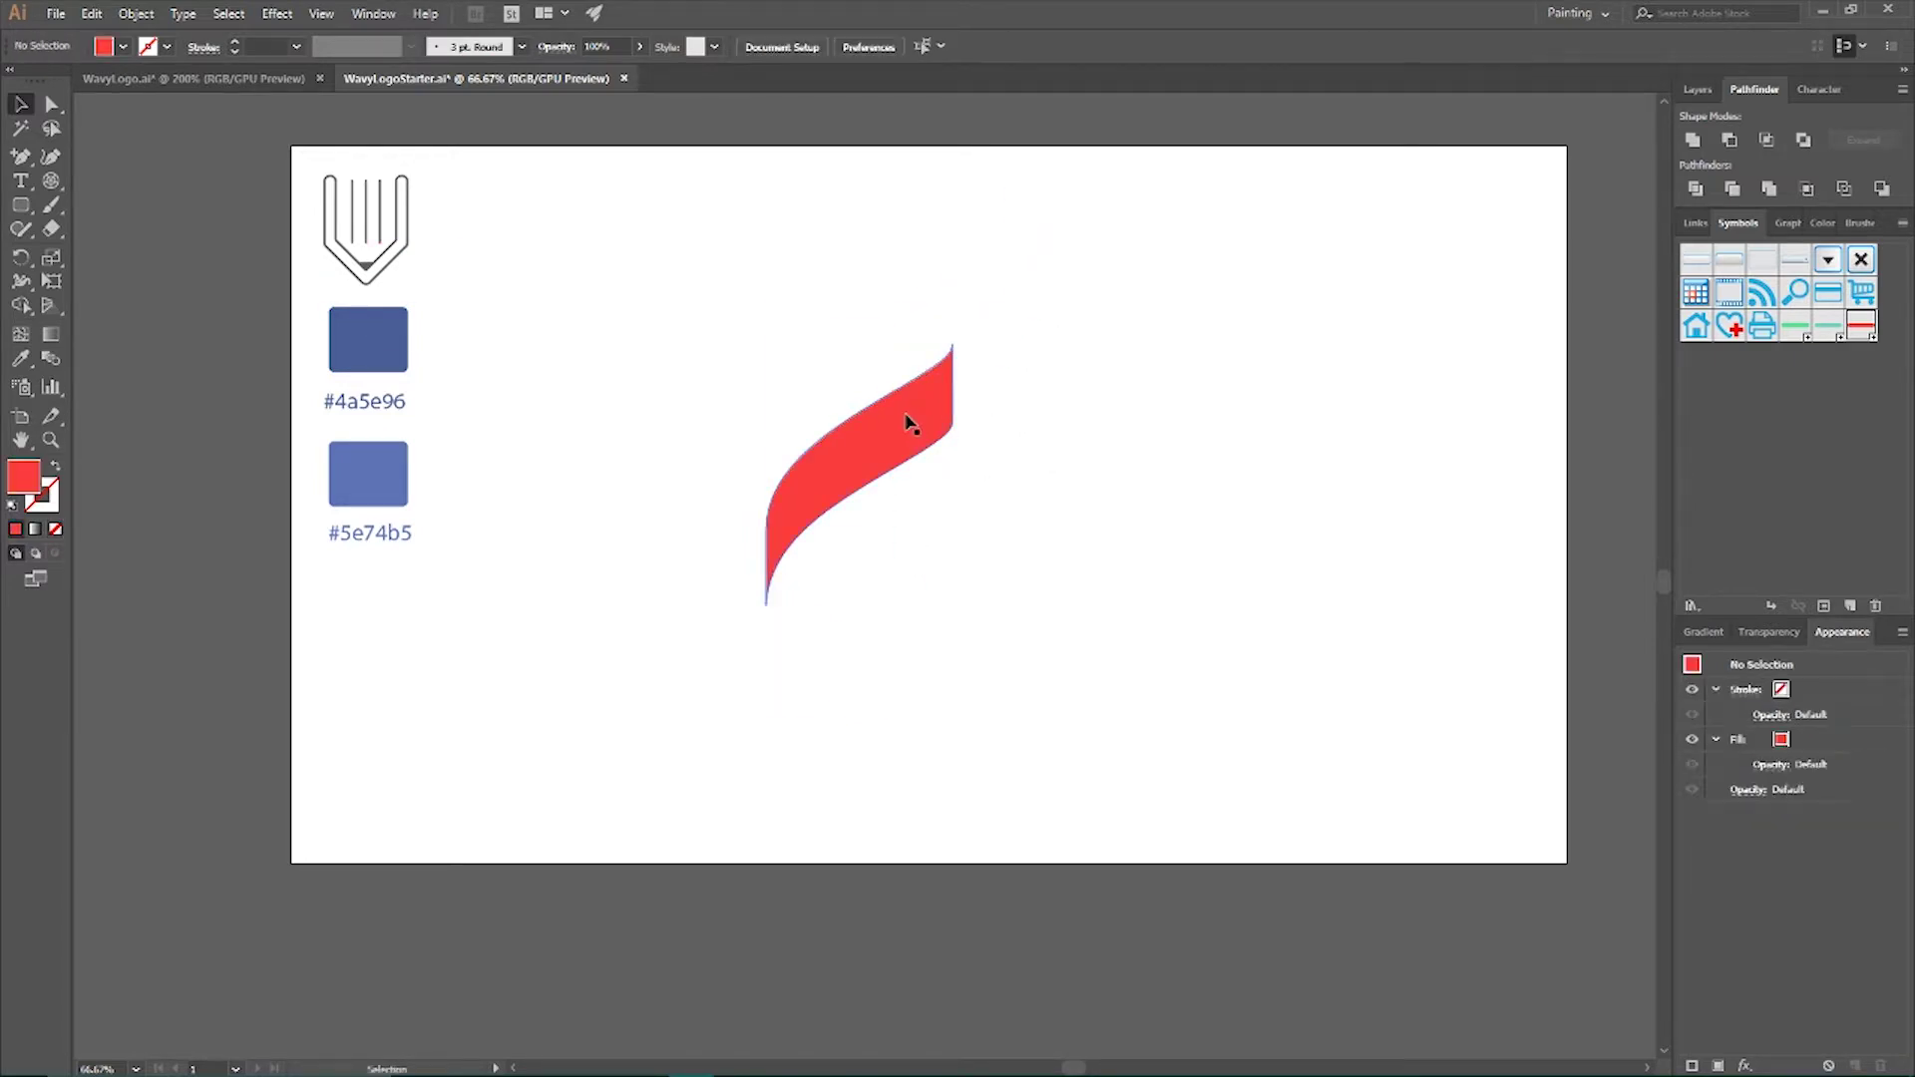
click(910, 423)
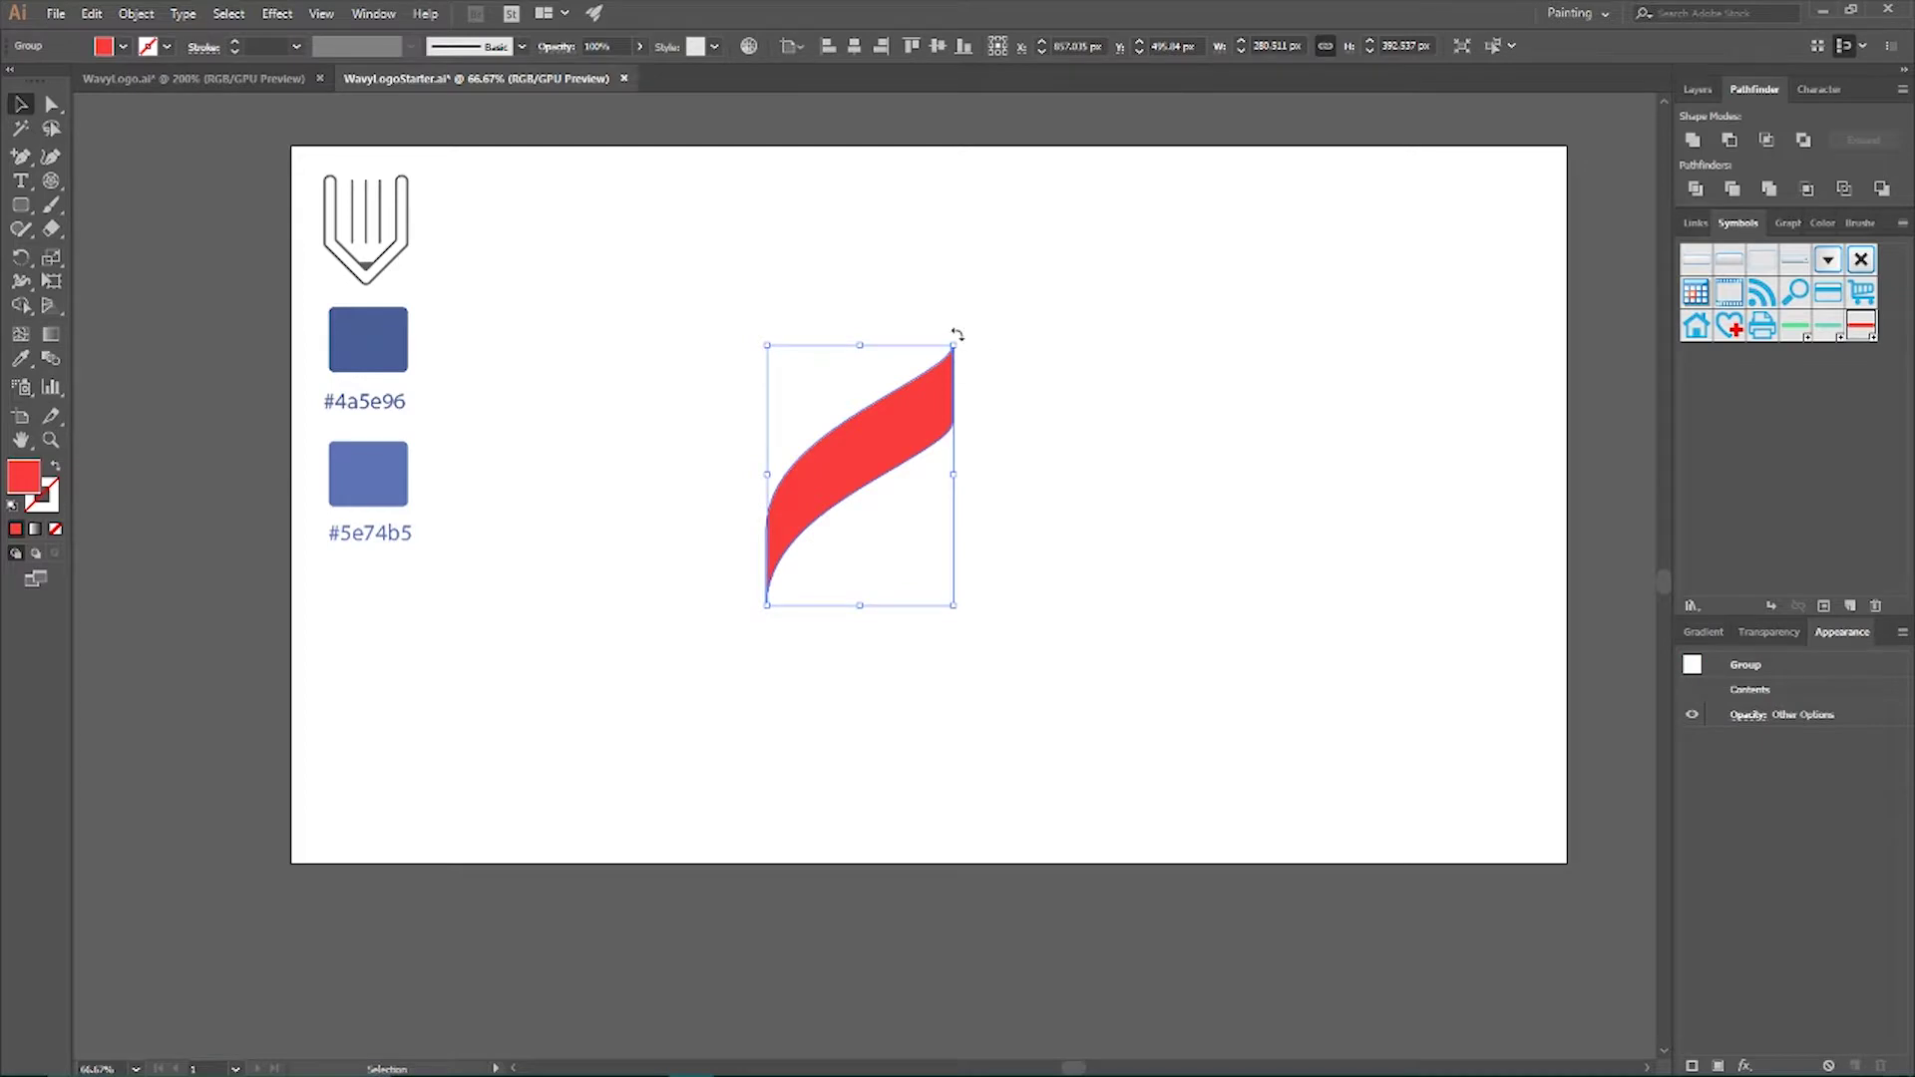
drag(956, 335, 995, 403)
click(1042, 357)
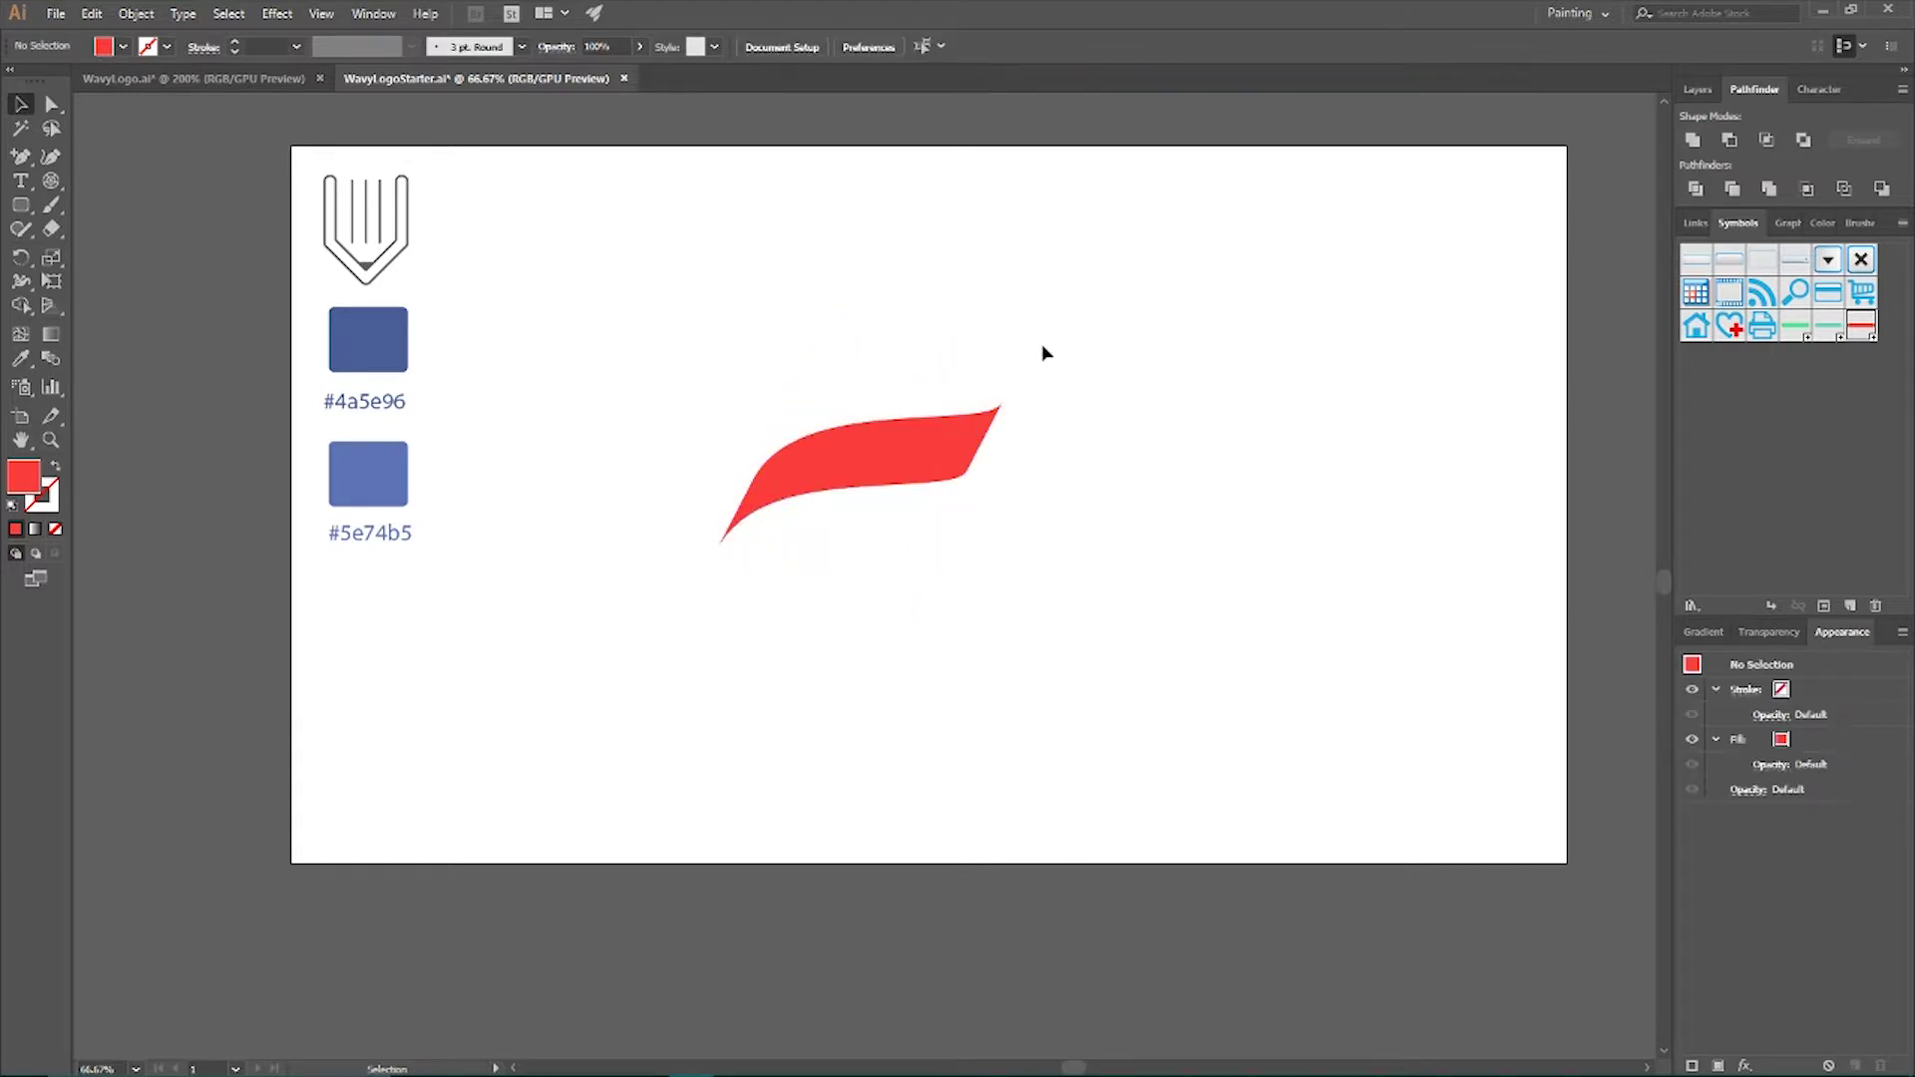
Nudge the rotated ribbon slightly down and to the left
drag(722, 569, 974, 611)
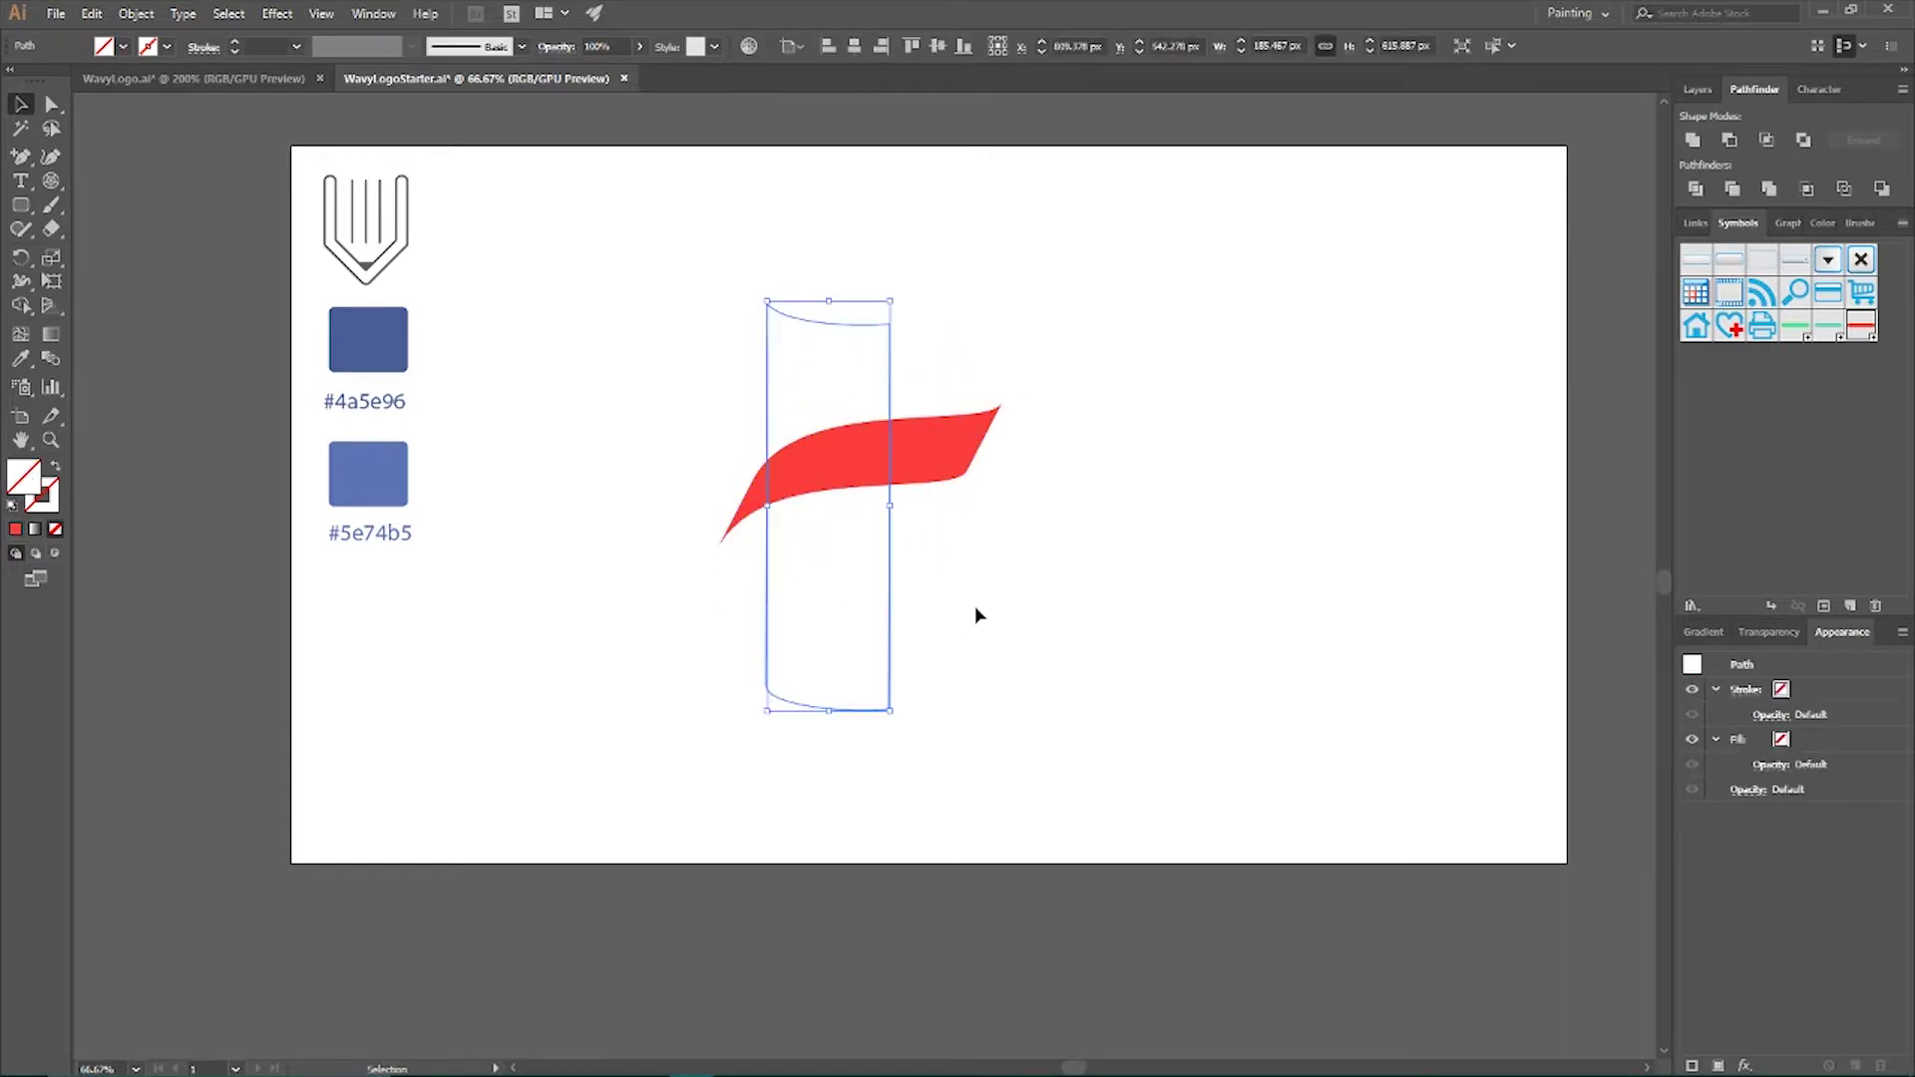
click(973, 607)
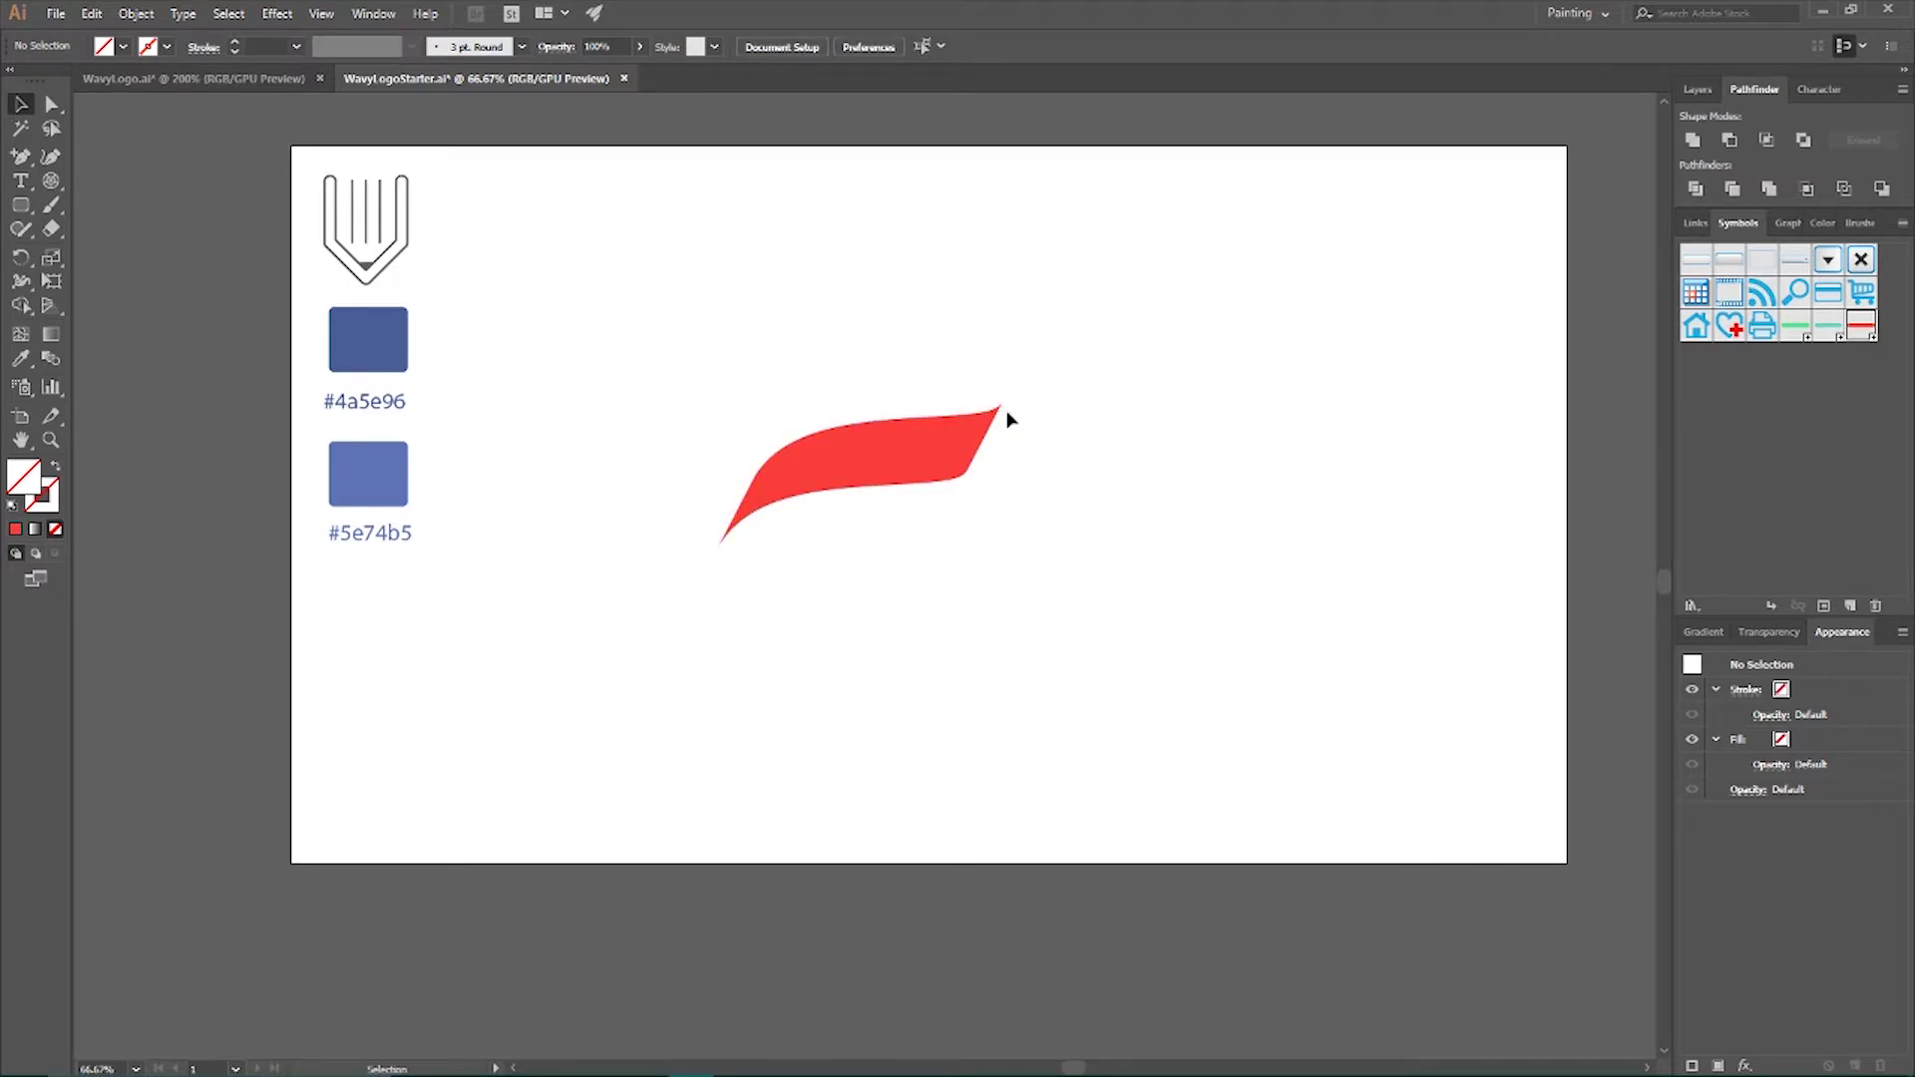
drag(1008, 419, 972, 403)
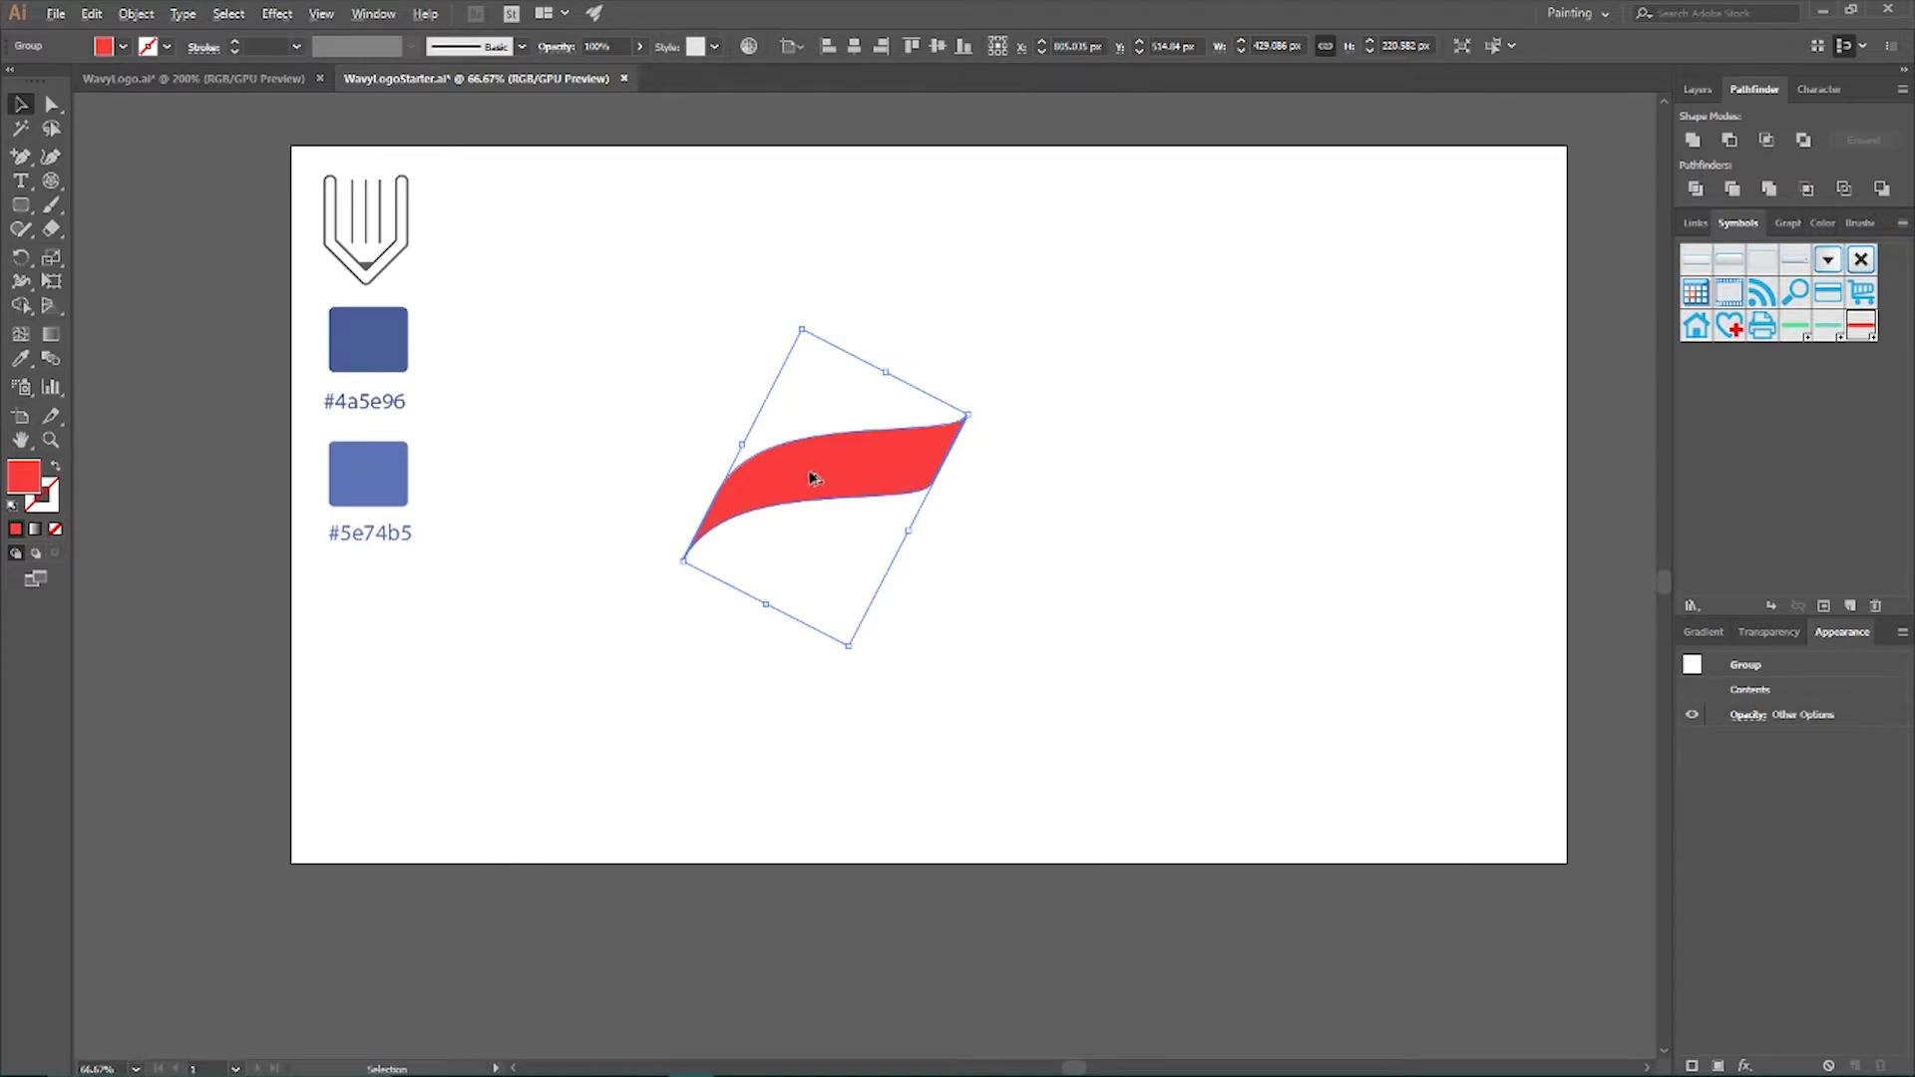
Alt-drag a ribbon copy to the right, rotate it 180°, and slide it up toward the first ribbon's end
drag(812, 479, 1097, 469)
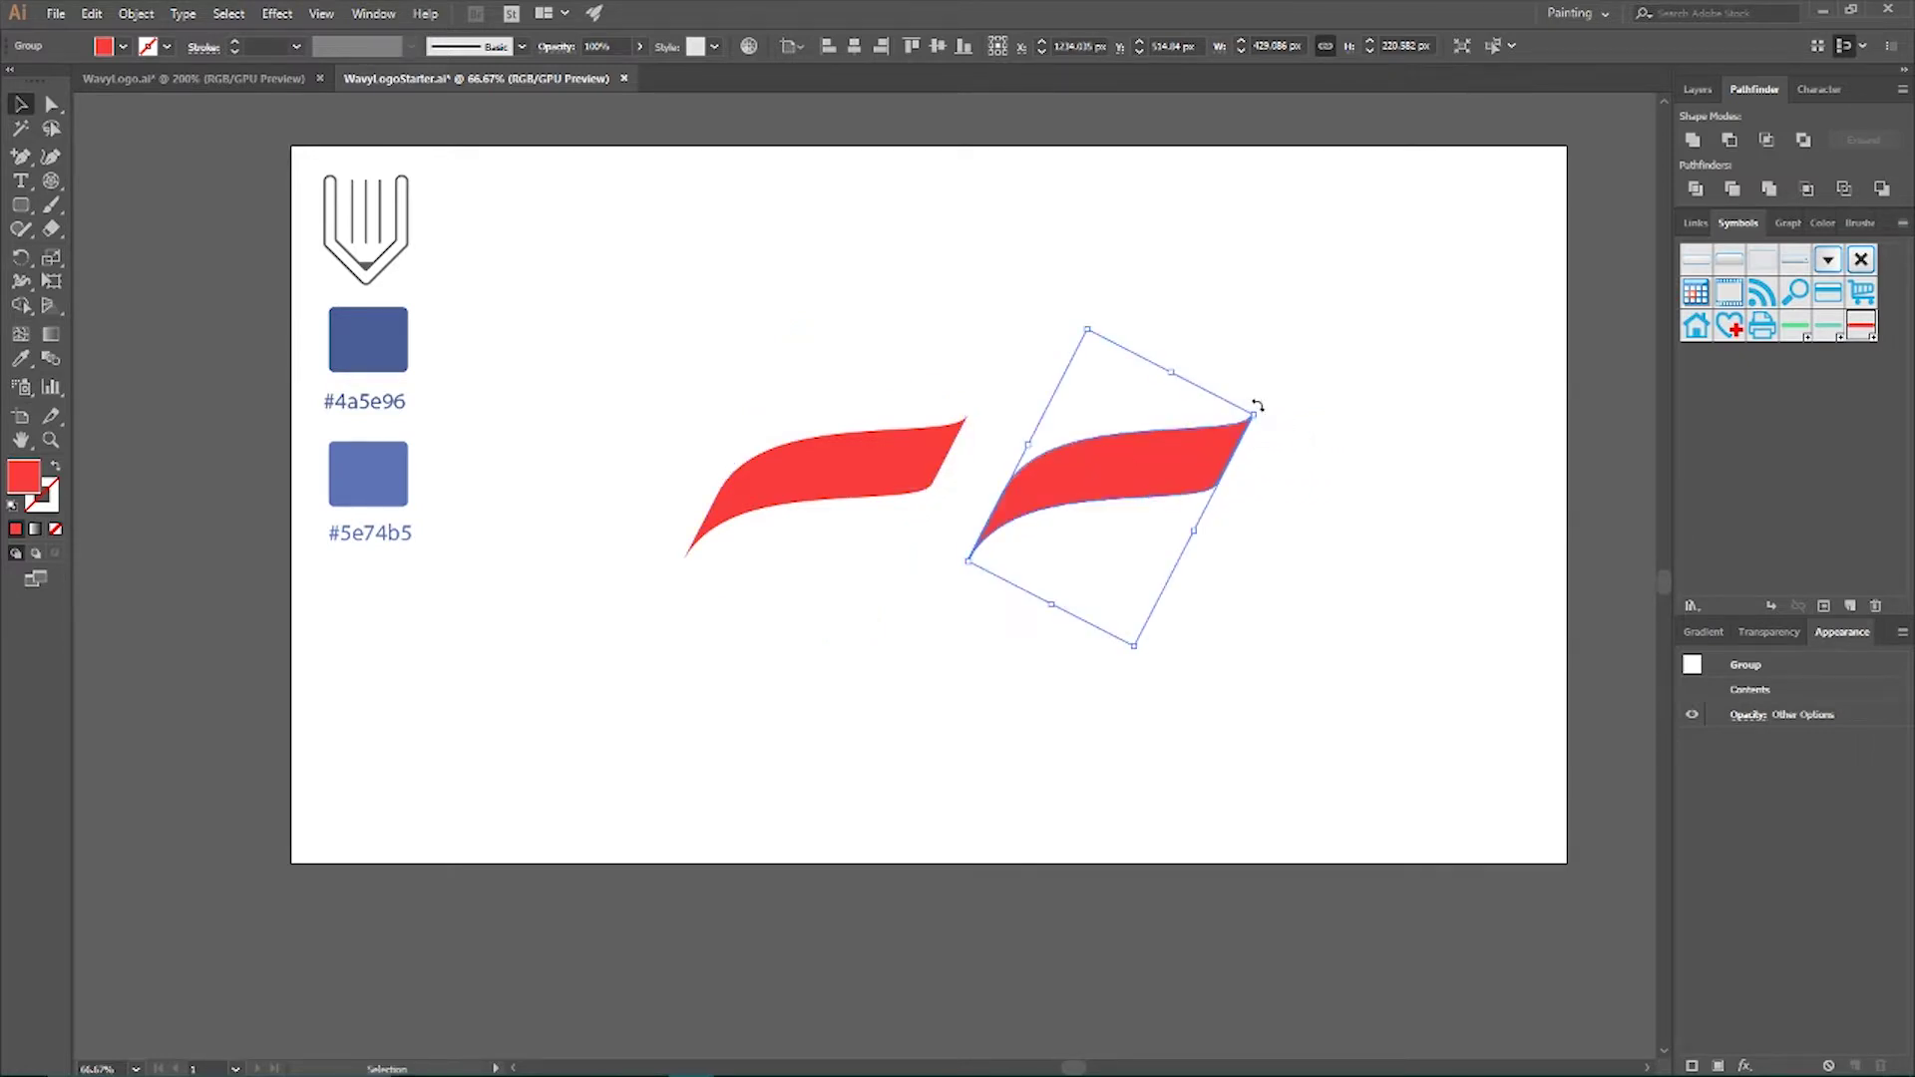
drag(1258, 406, 988, 503)
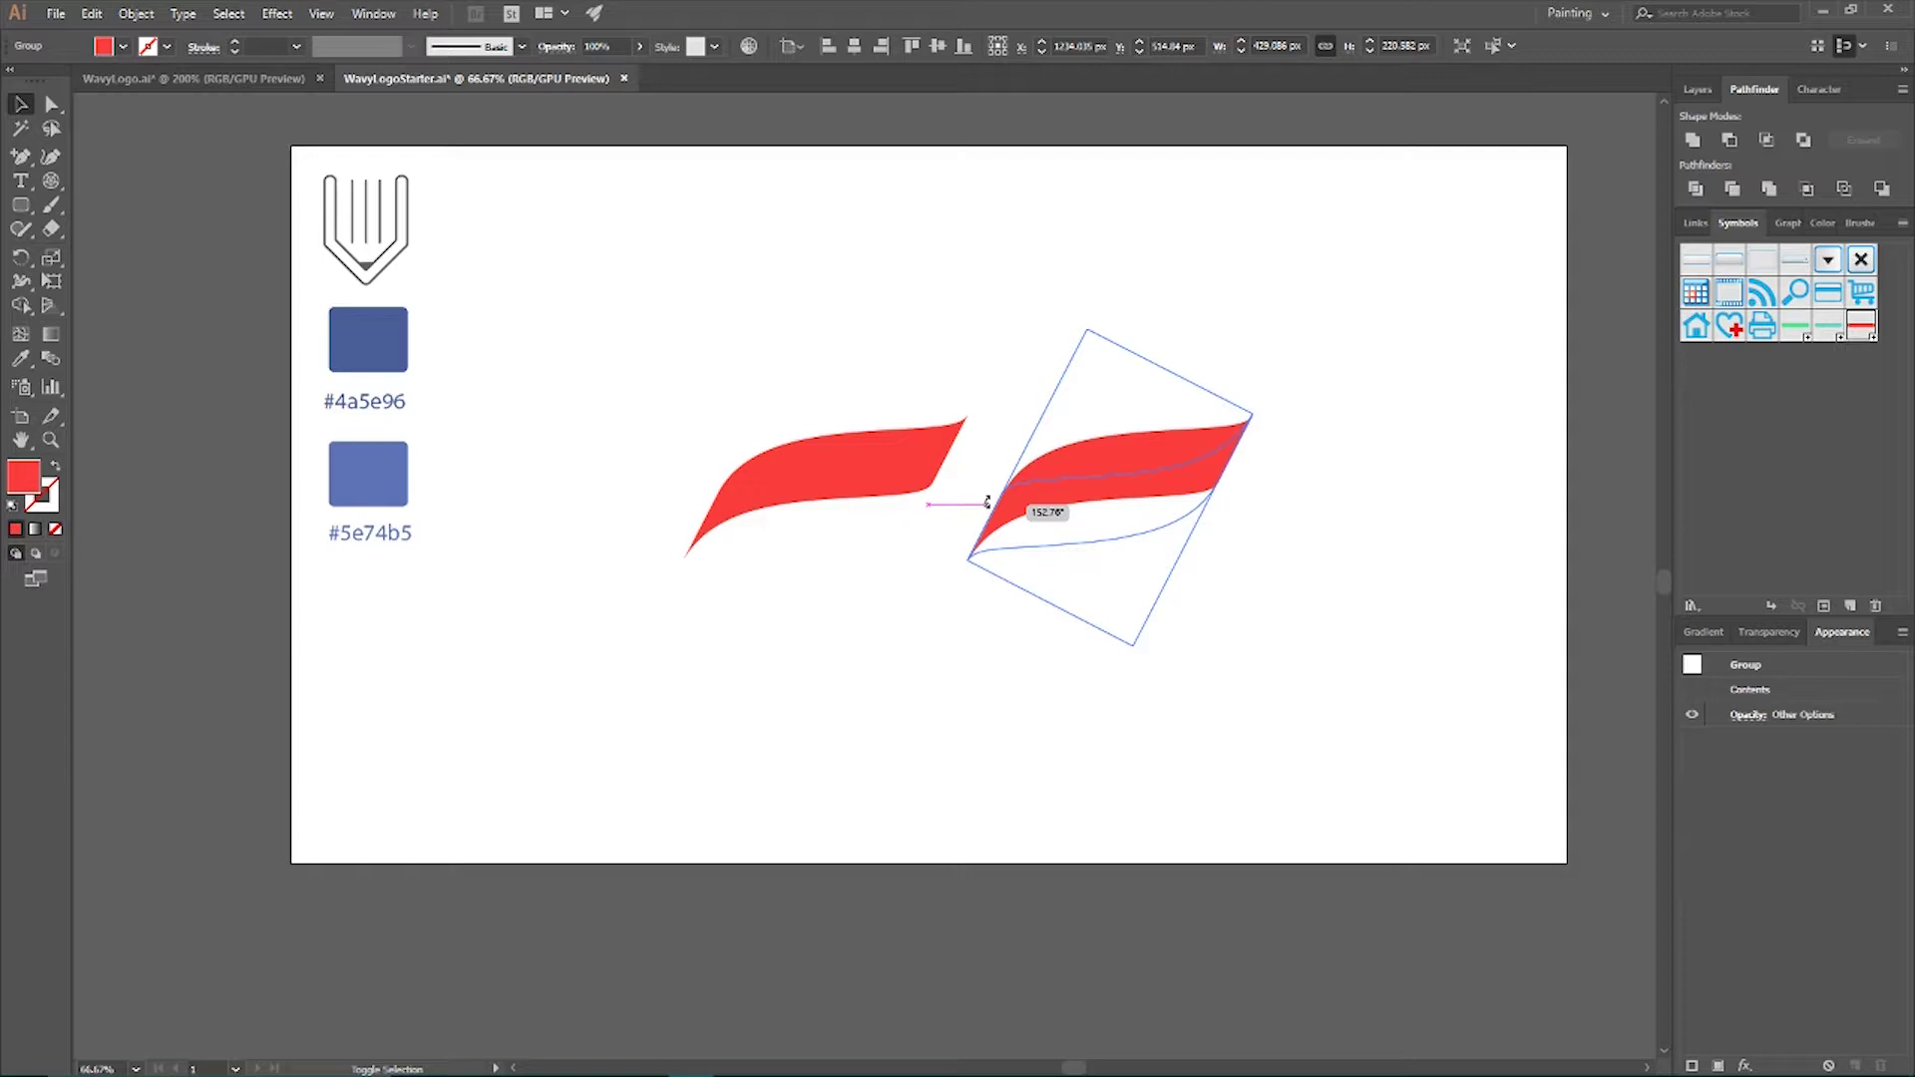
mouse_move(988, 504)
mouse_down()
mouse_move(1237, 481)
mouse_move(1199, 404)
mouse_move(1213, 493)
mouse_move(1007, 476)
mouse_move(1019, 518)
mouse_up()
drag(1019, 518, 1018, 523)
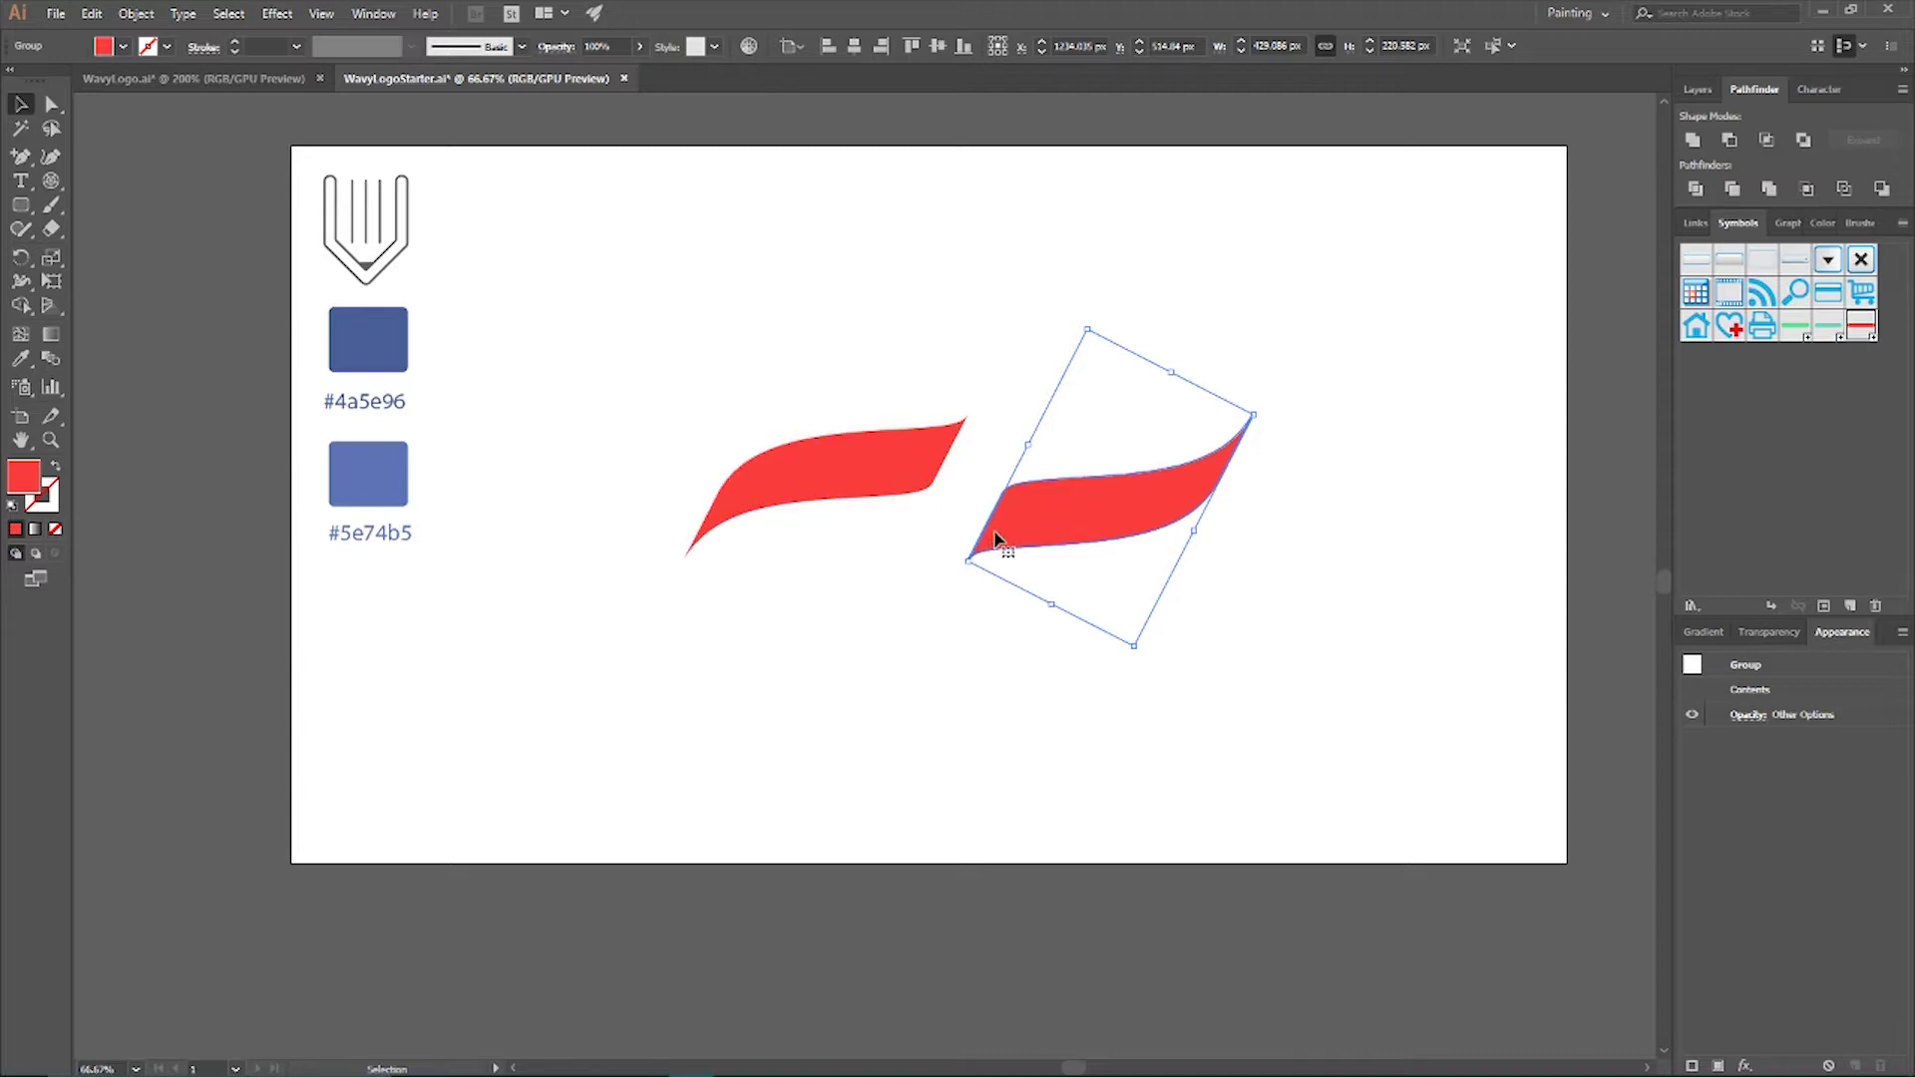
drag(1027, 503, 1004, 449)
In Outline view, zoom in and drag the copy so its ends meet the first ribbon
key(ctrl+y)
key(ctrl+equal)
key(ctrl+equal)
key(ctrl+equal)
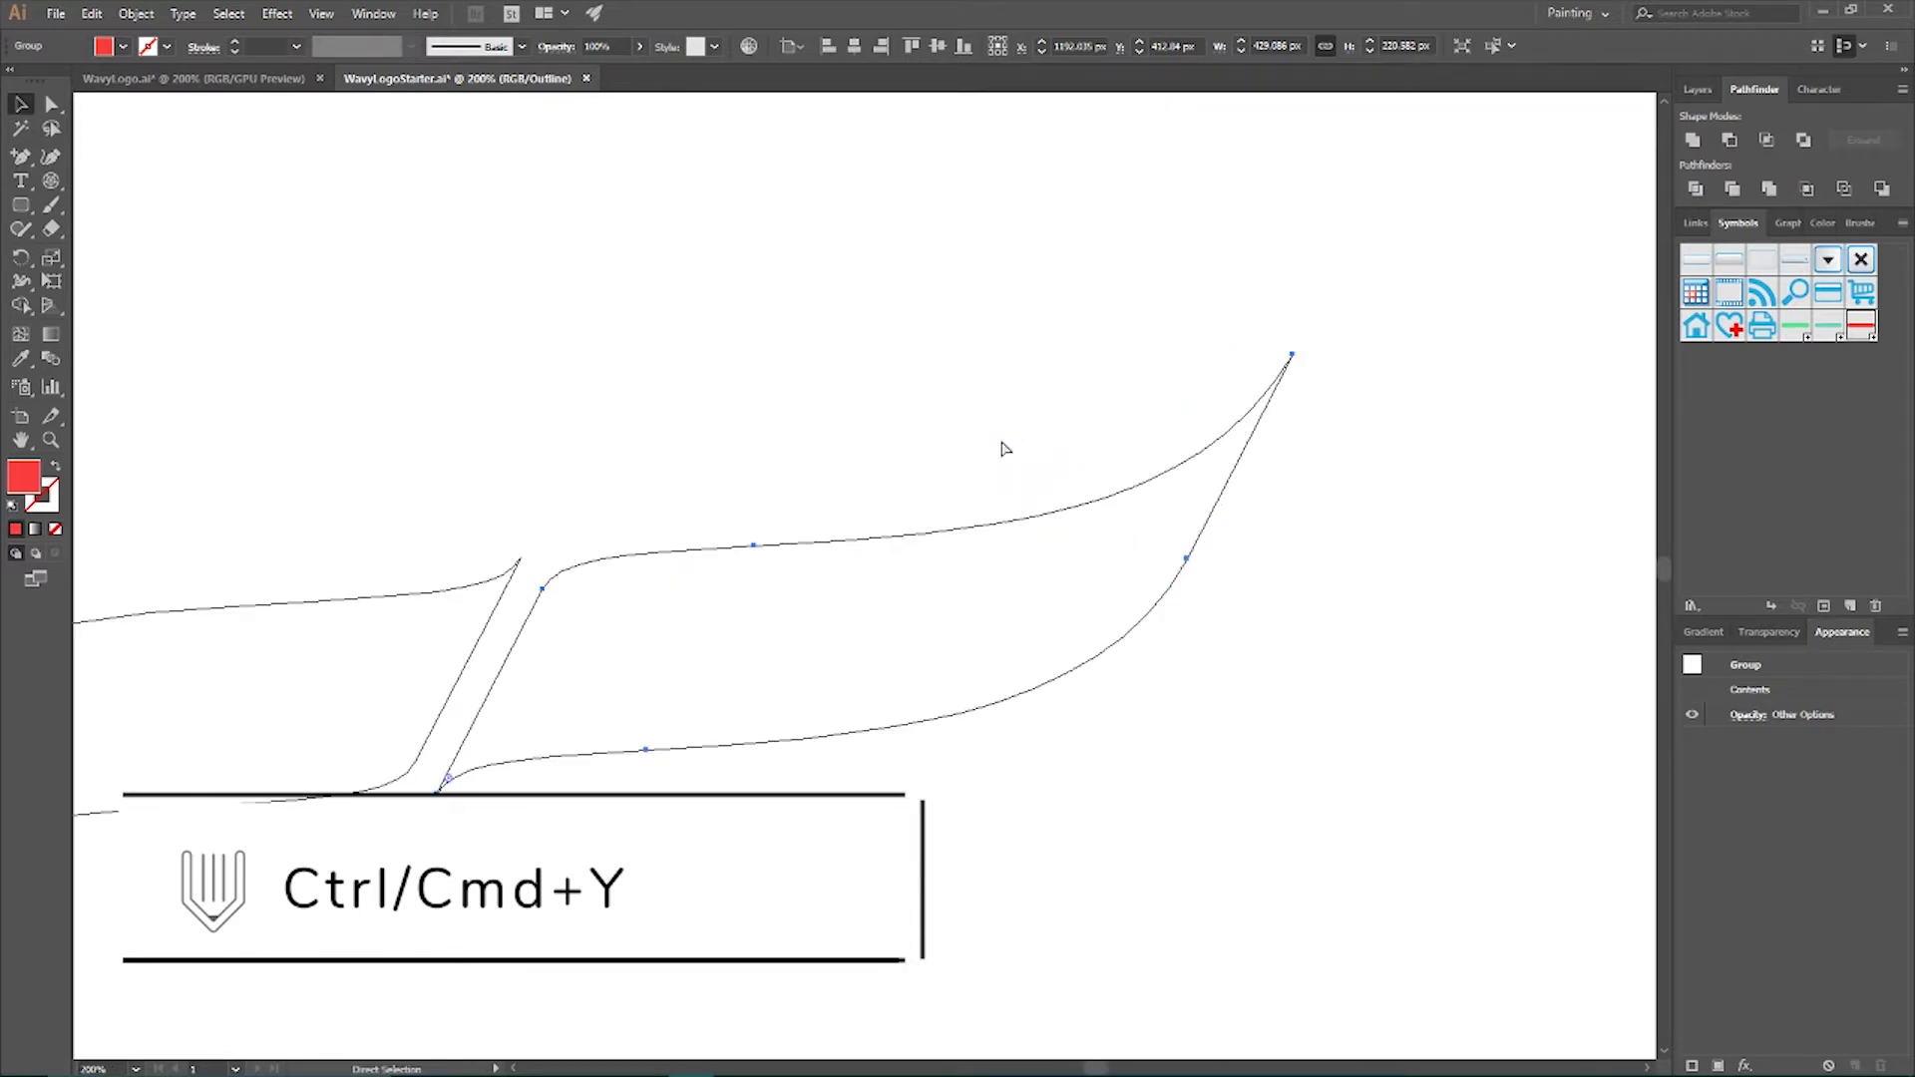
key(v)
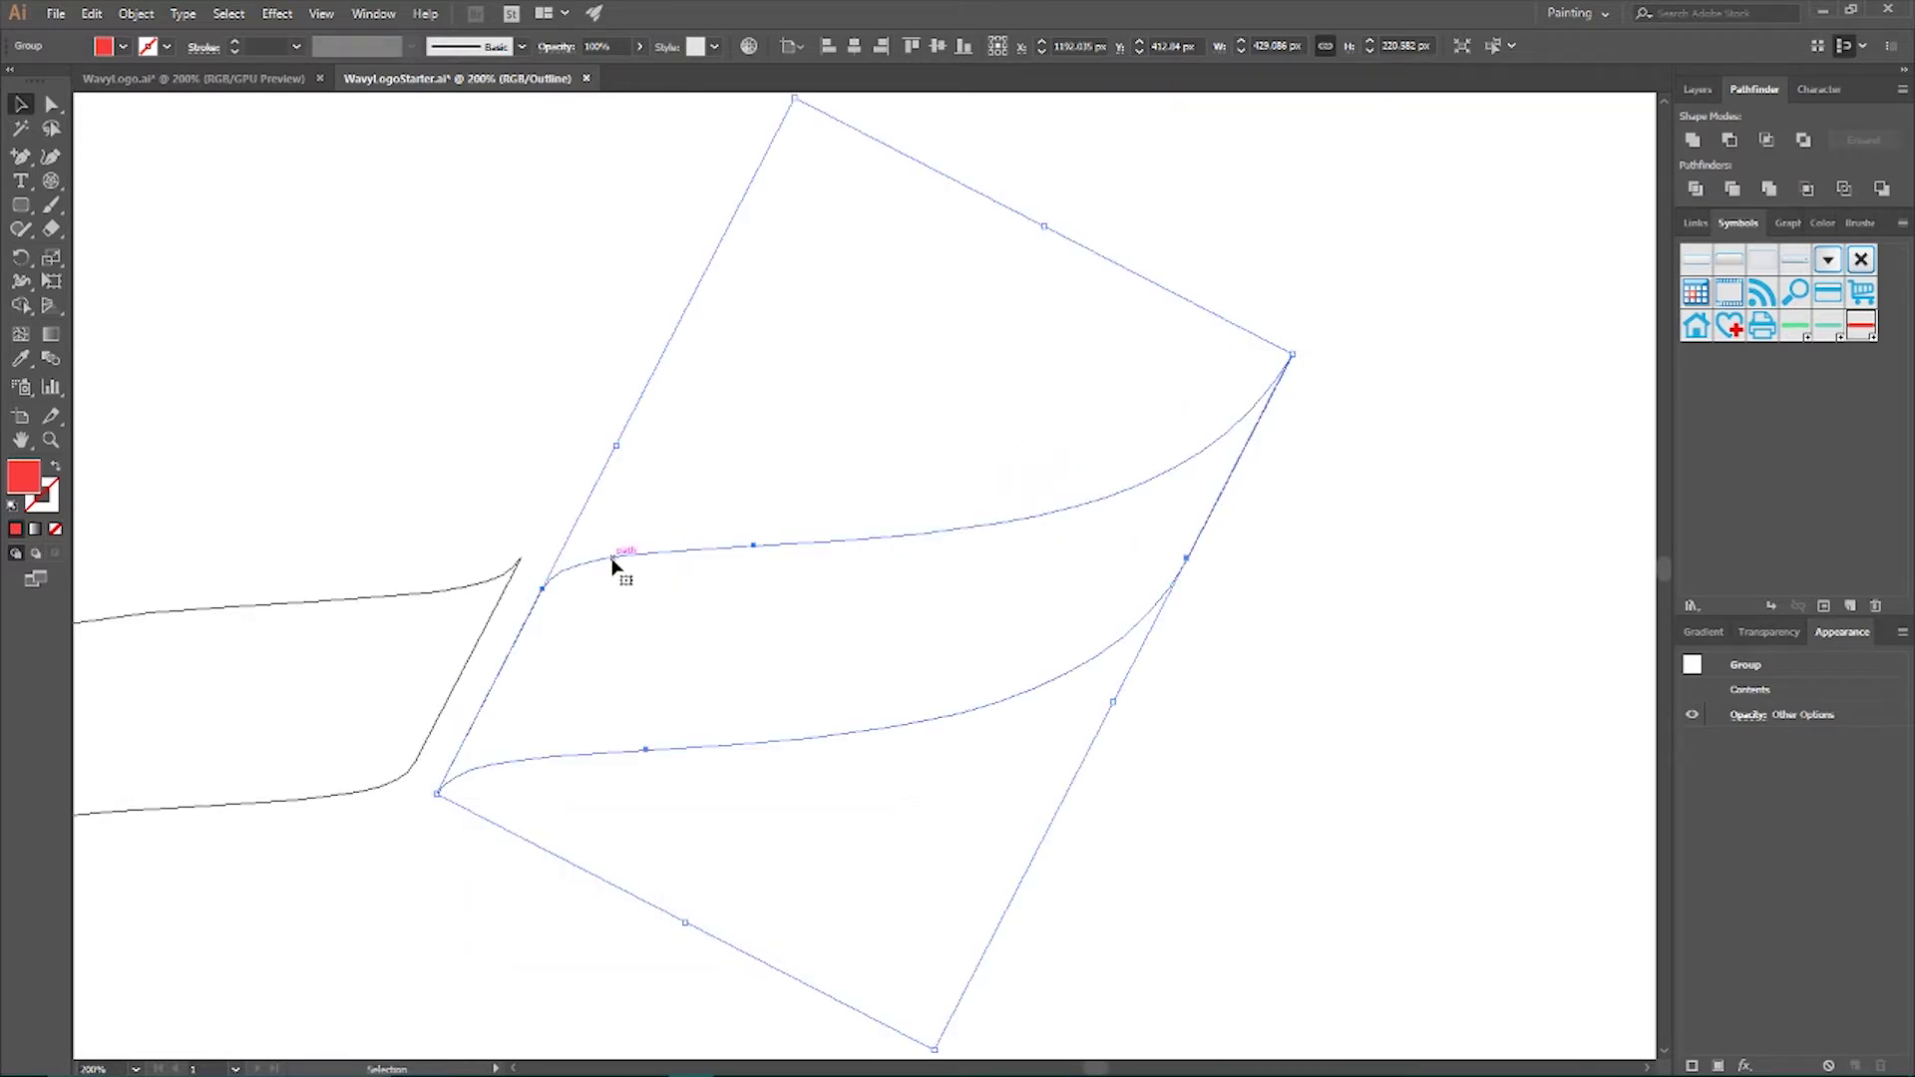
drag(617, 556, 585, 537)
click(537, 447)
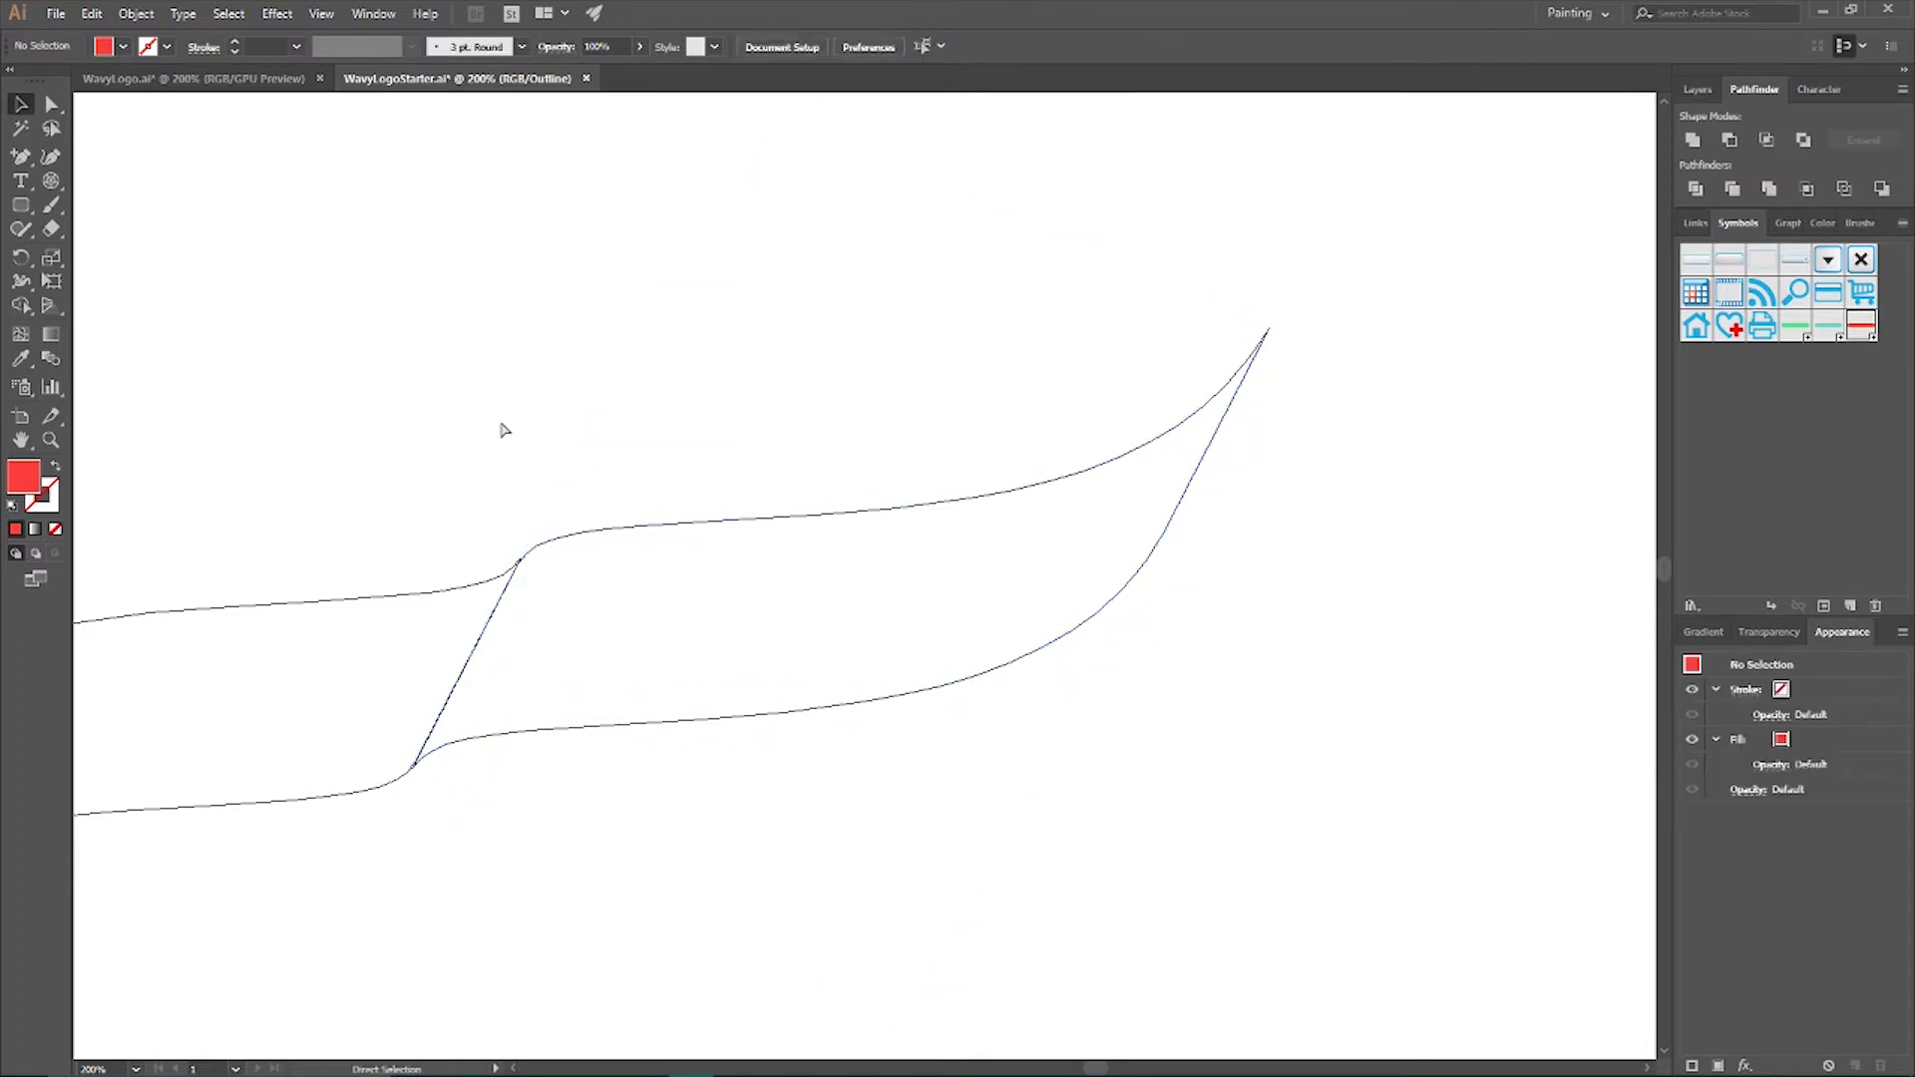
key(ctrl+equal)
drag(1097, 1067, 1083, 1067)
scroll(1013, 907, down, 3)
Check the paths' alignment at the joint, then marquee-select both ribbon halves
click(799, 662)
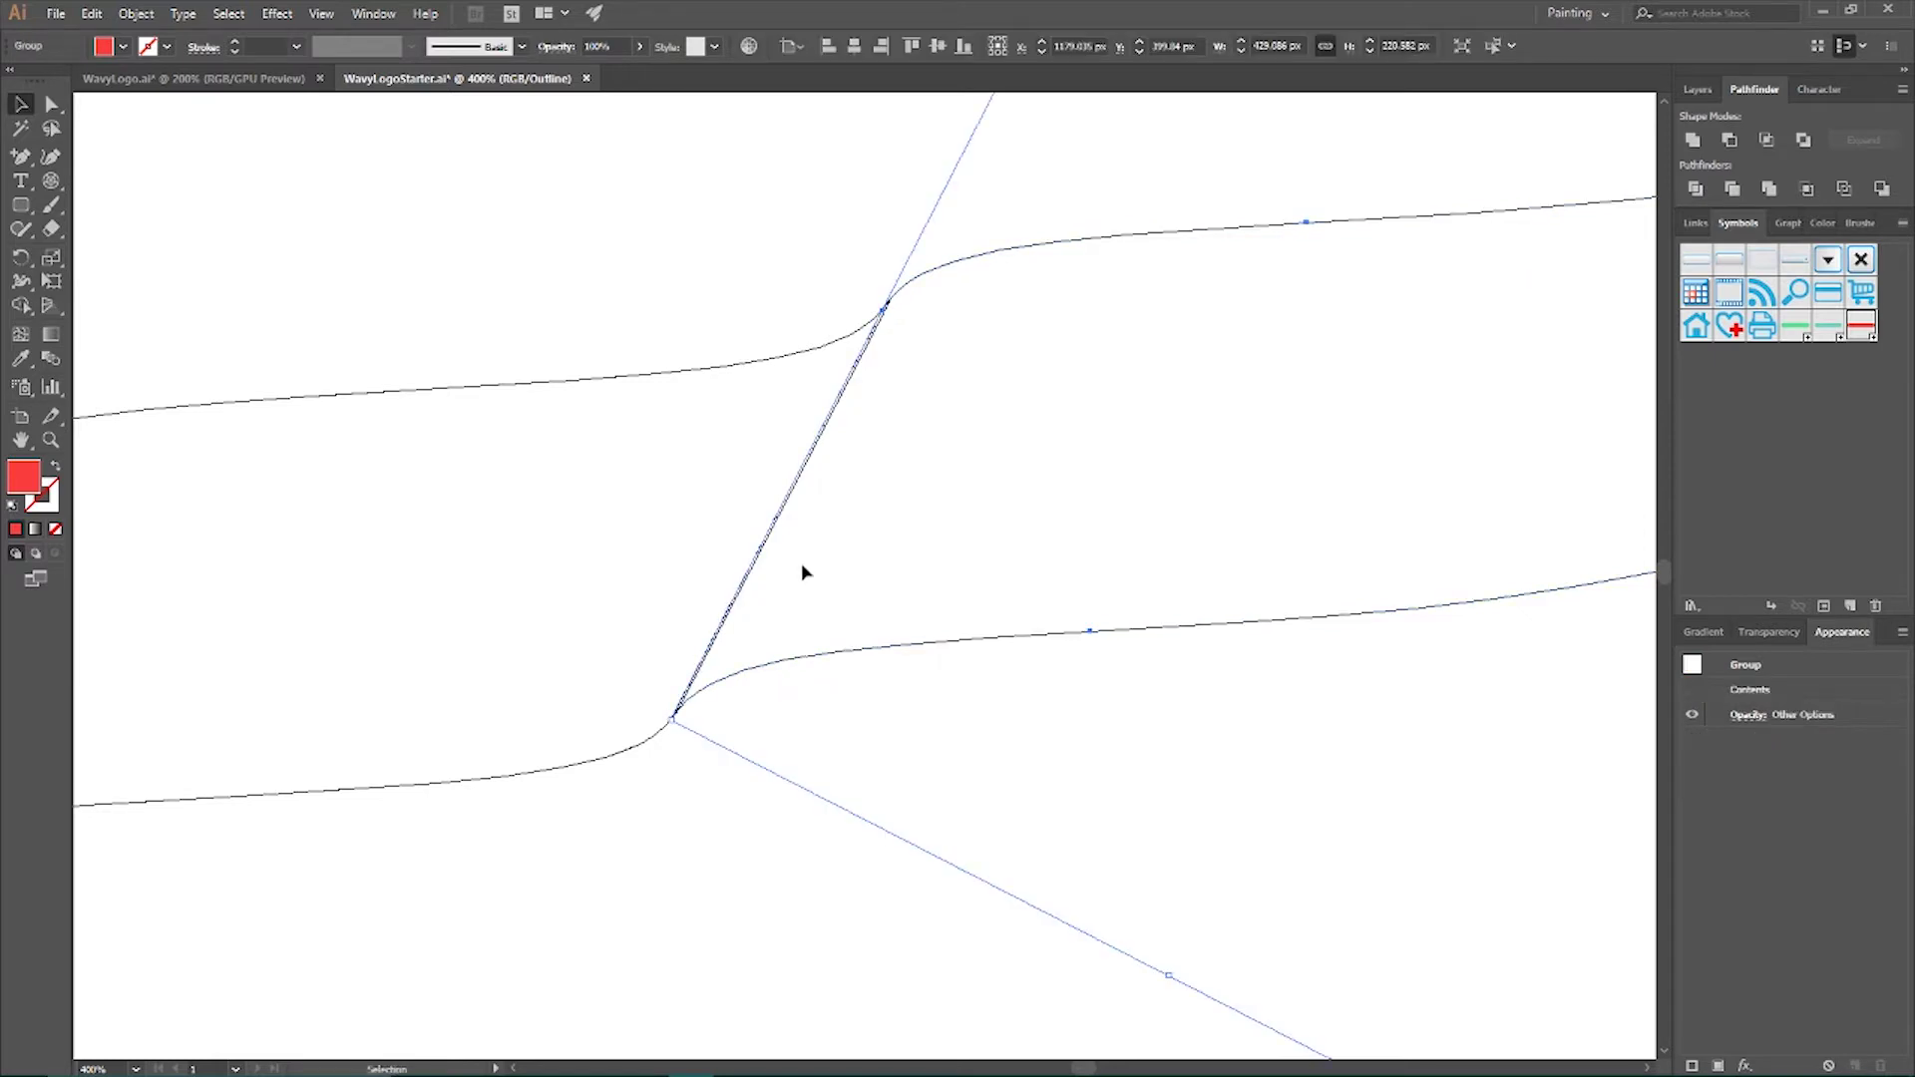
click(746, 371)
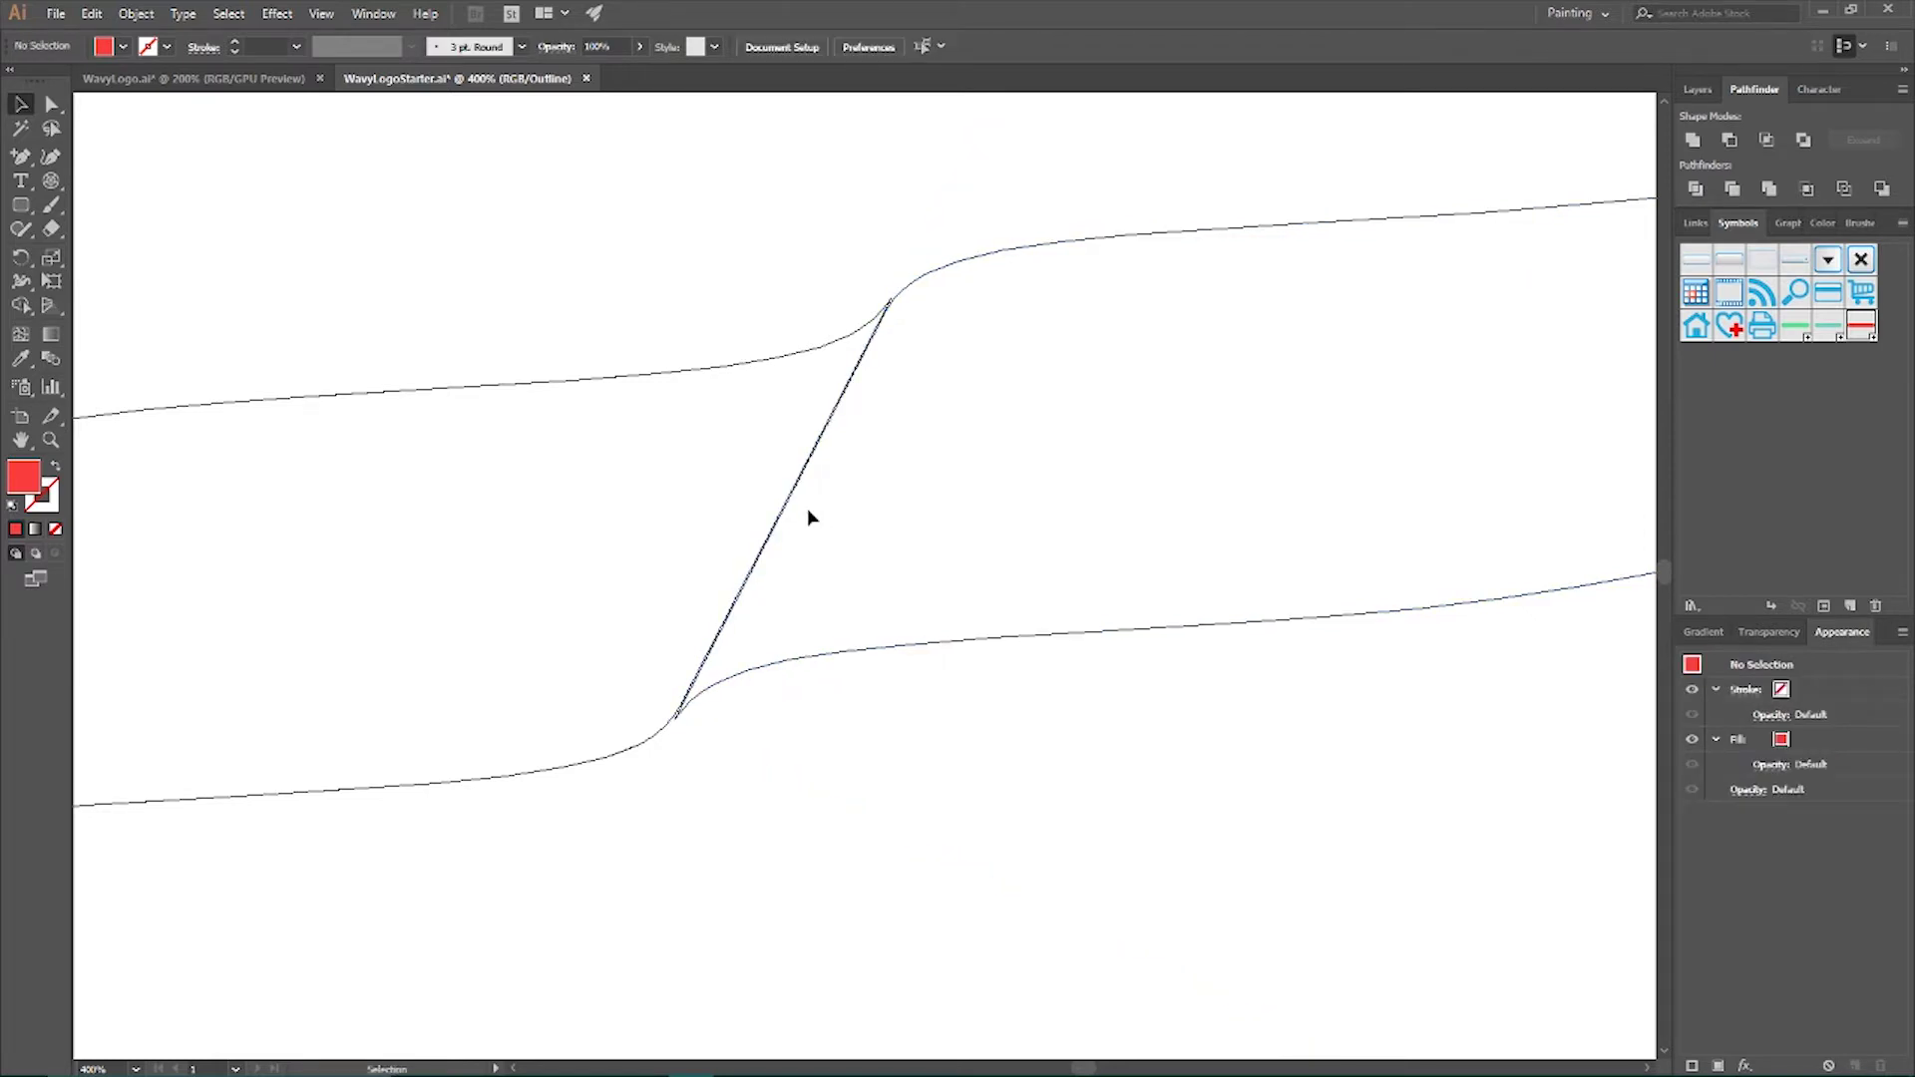
click(809, 662)
click(639, 281)
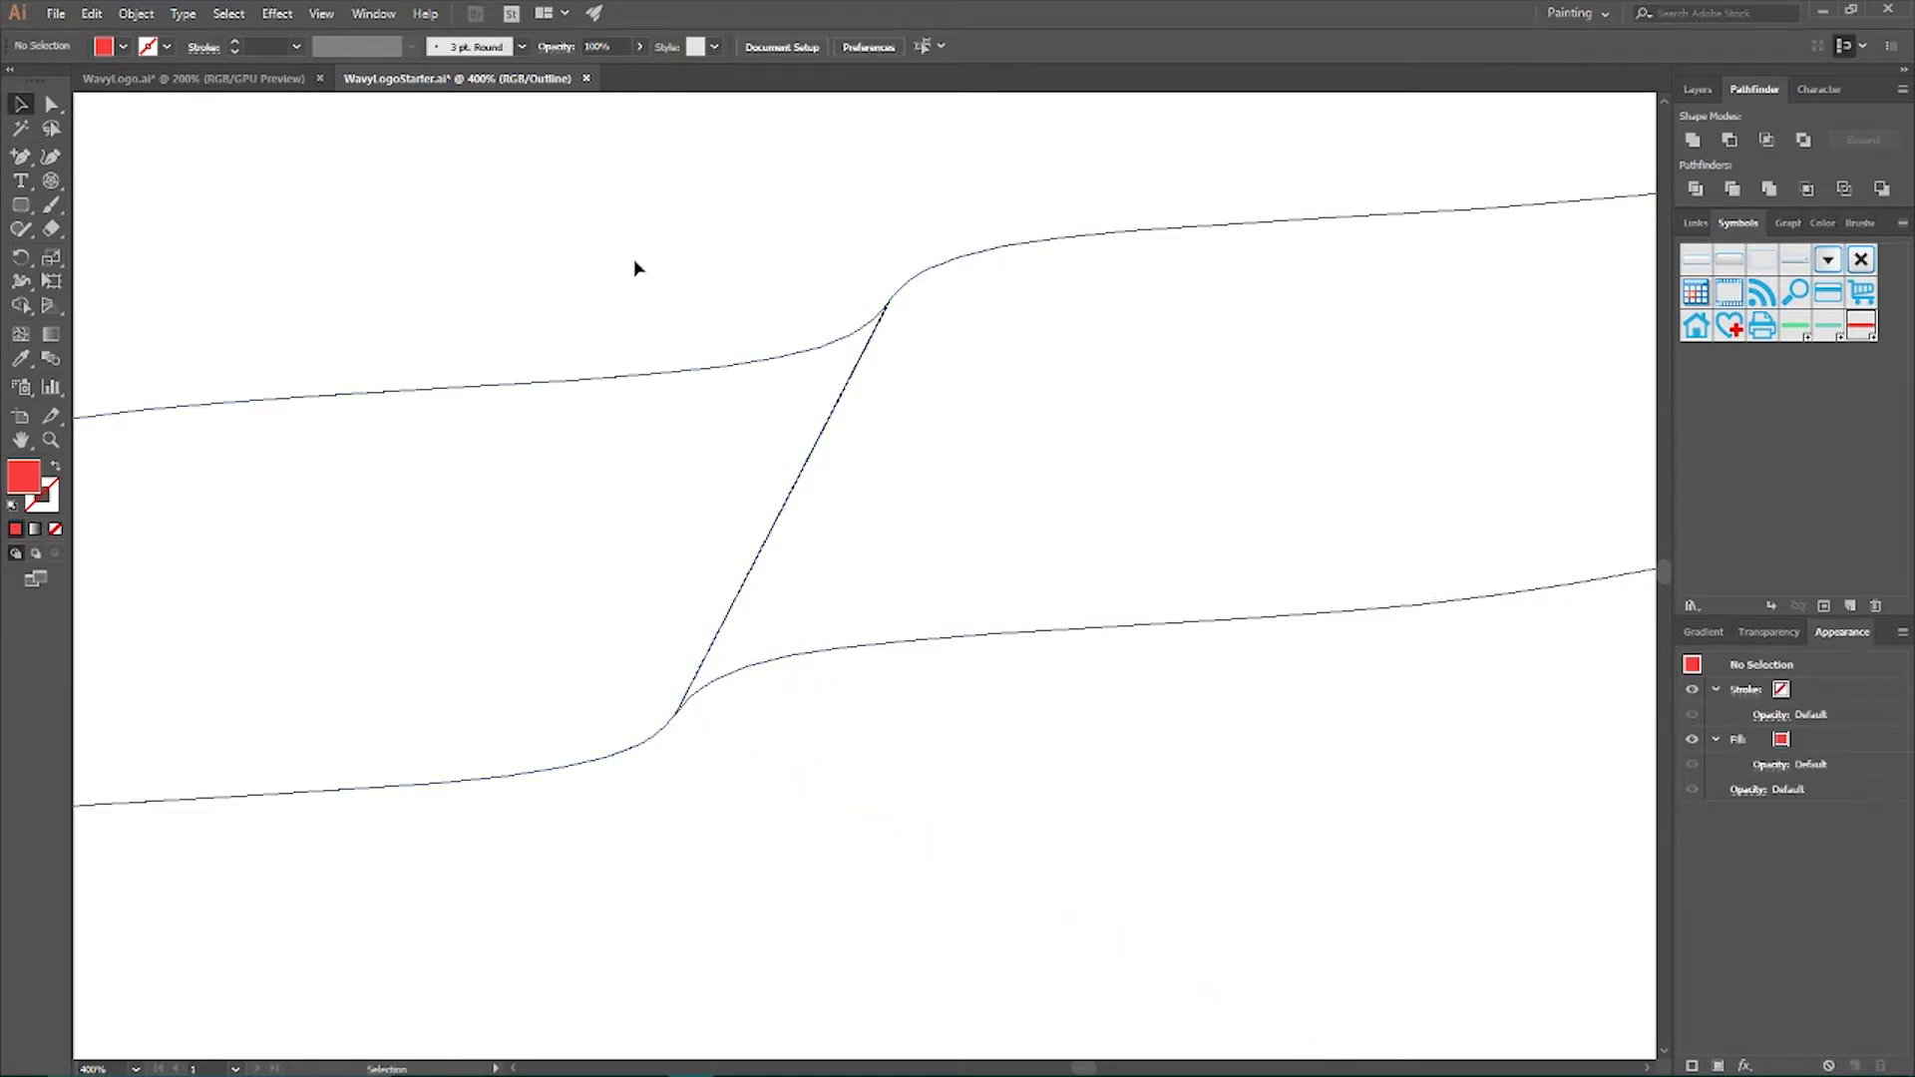
drag(576, 237, 1149, 832)
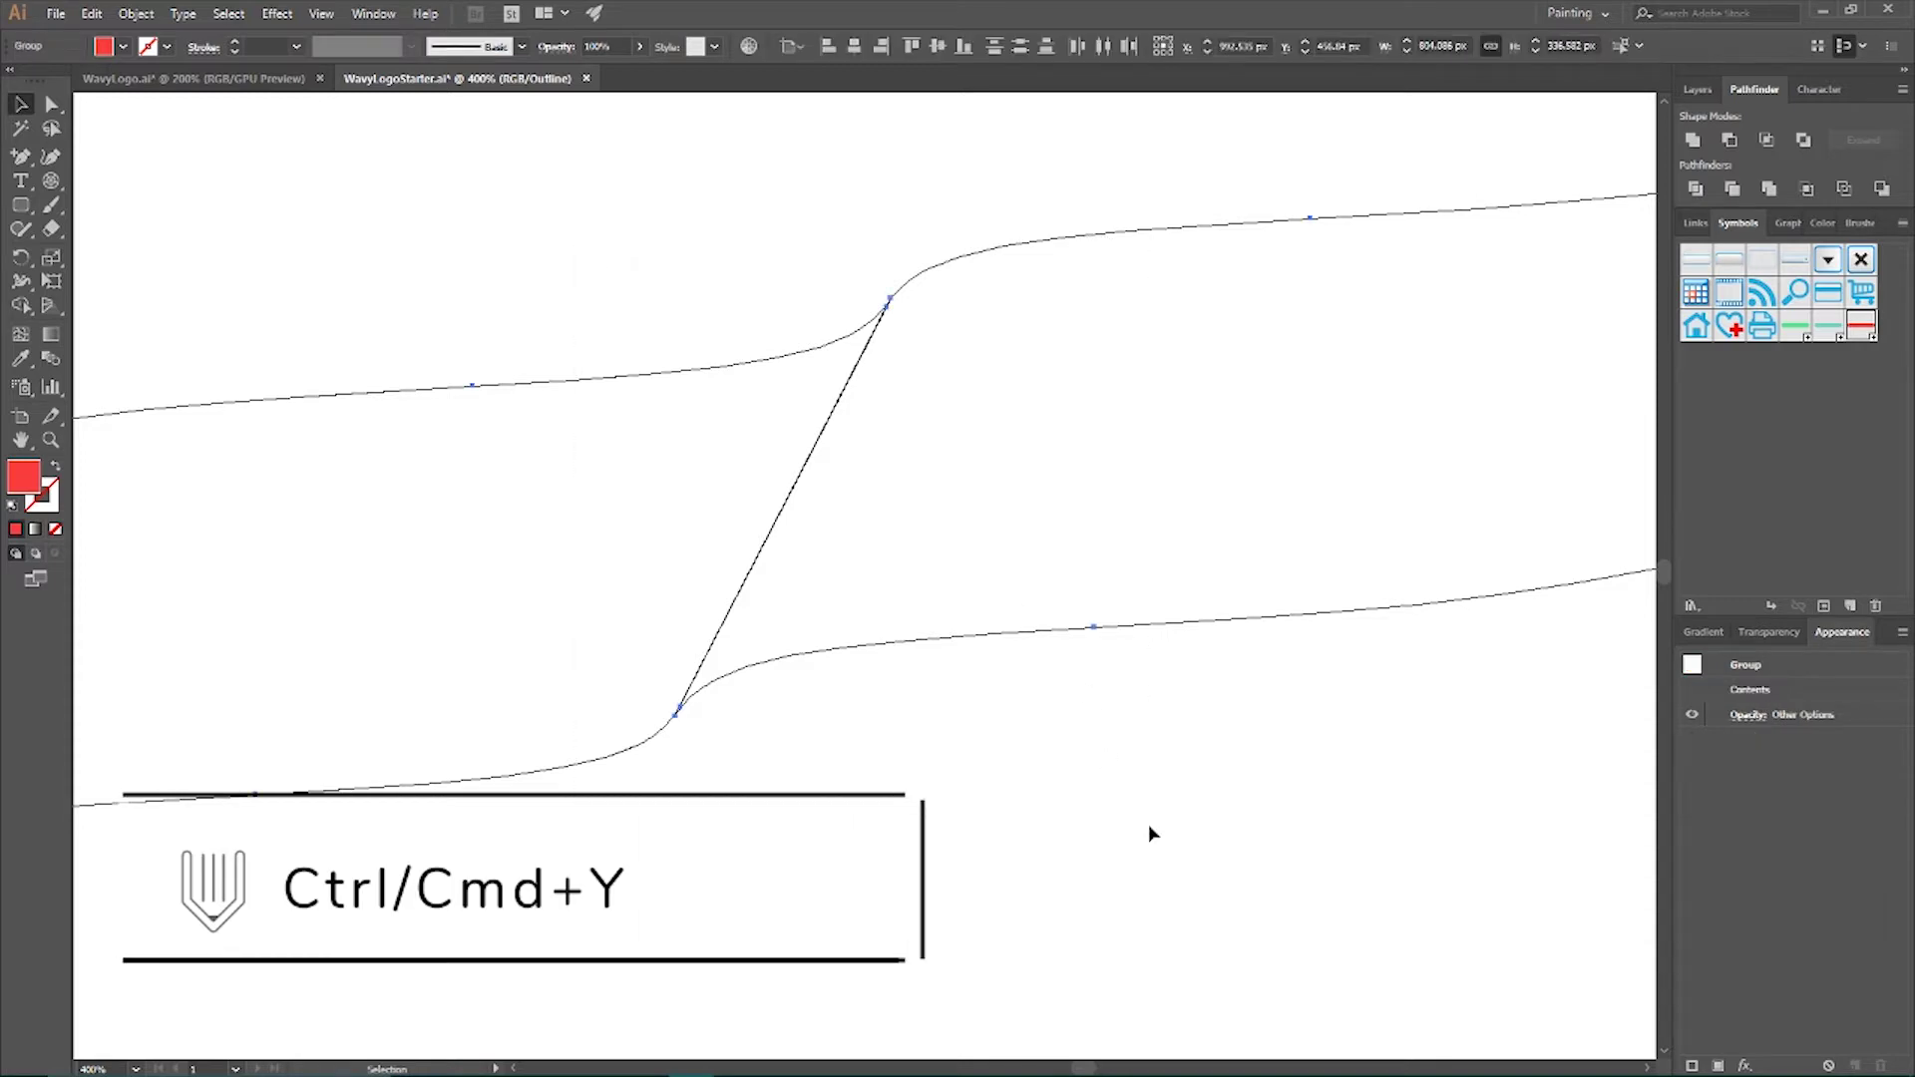
Back in Preview, unite the two halves into one path with Pathfinder Unite
key(ctrl+y)
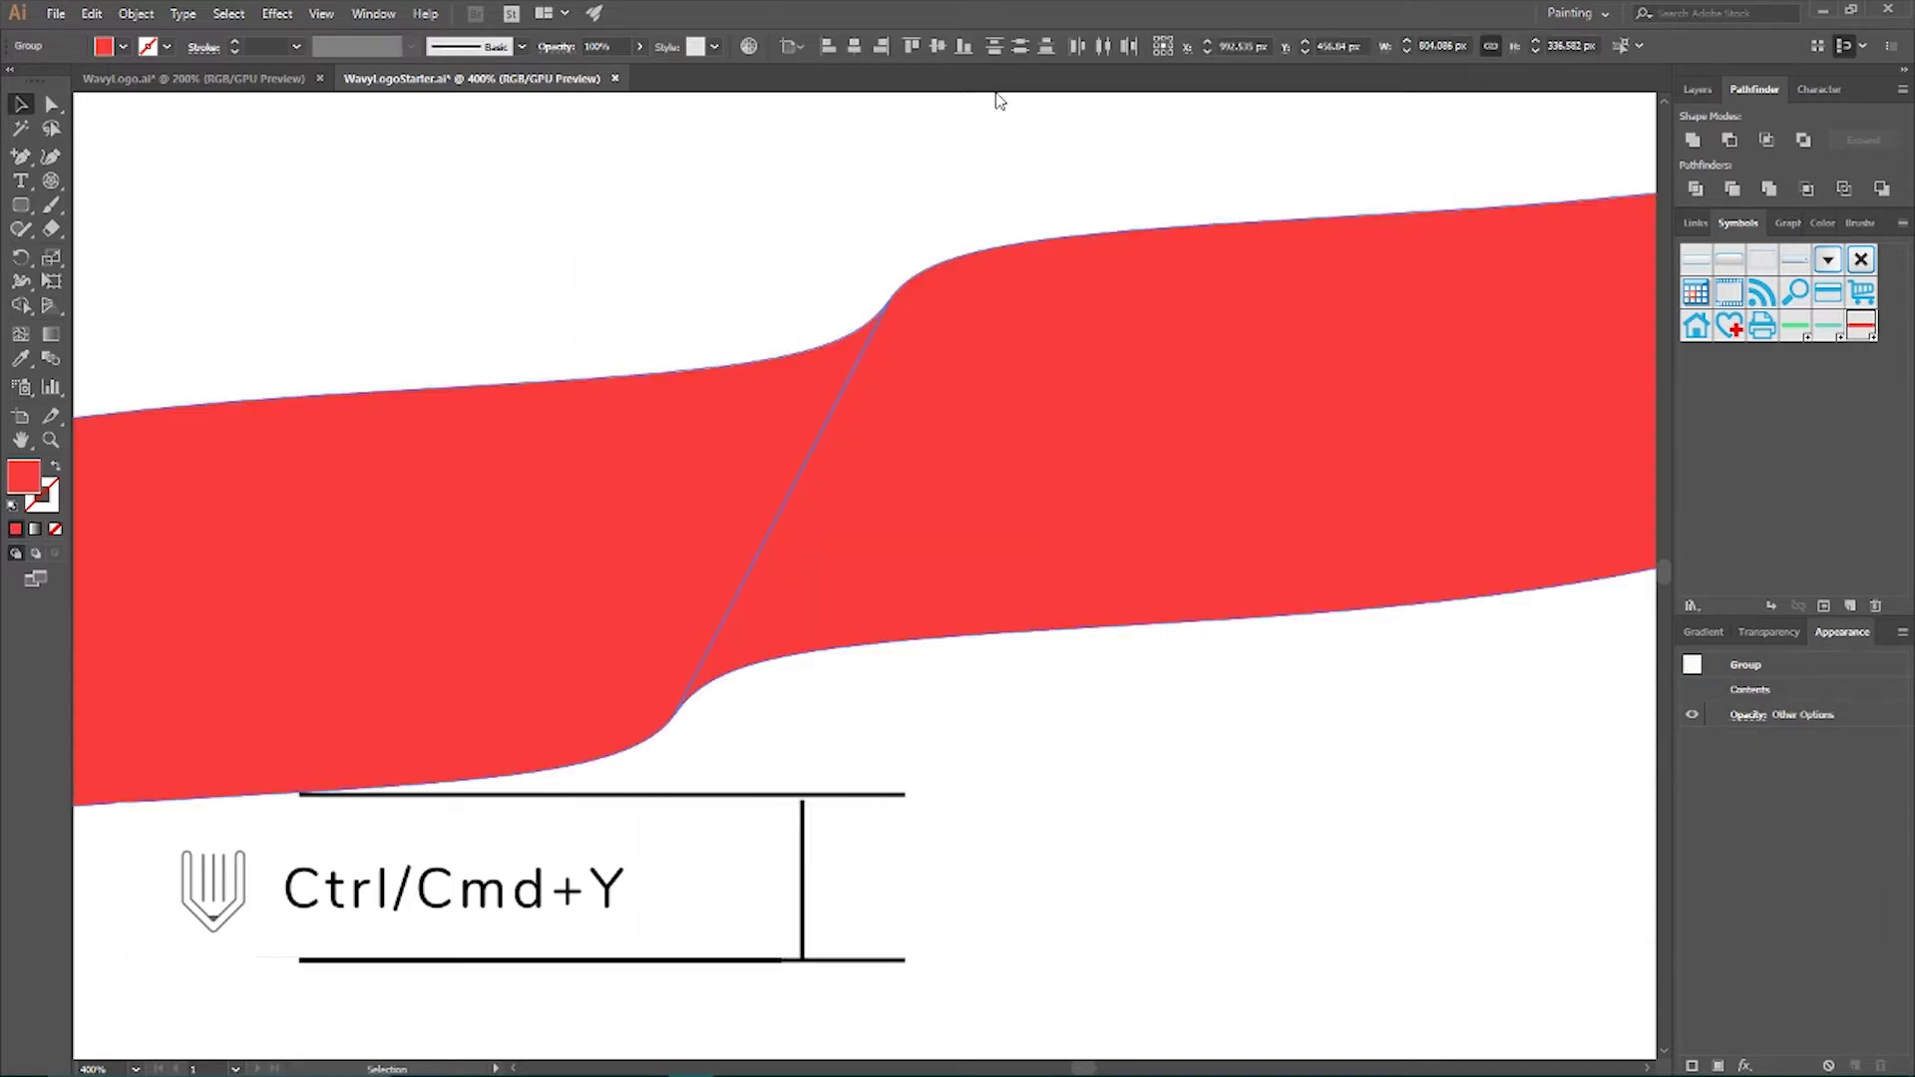
key(ctrl+minus)
key(ctrl+minus)
key(ctrl+minus)
click(1692, 142)
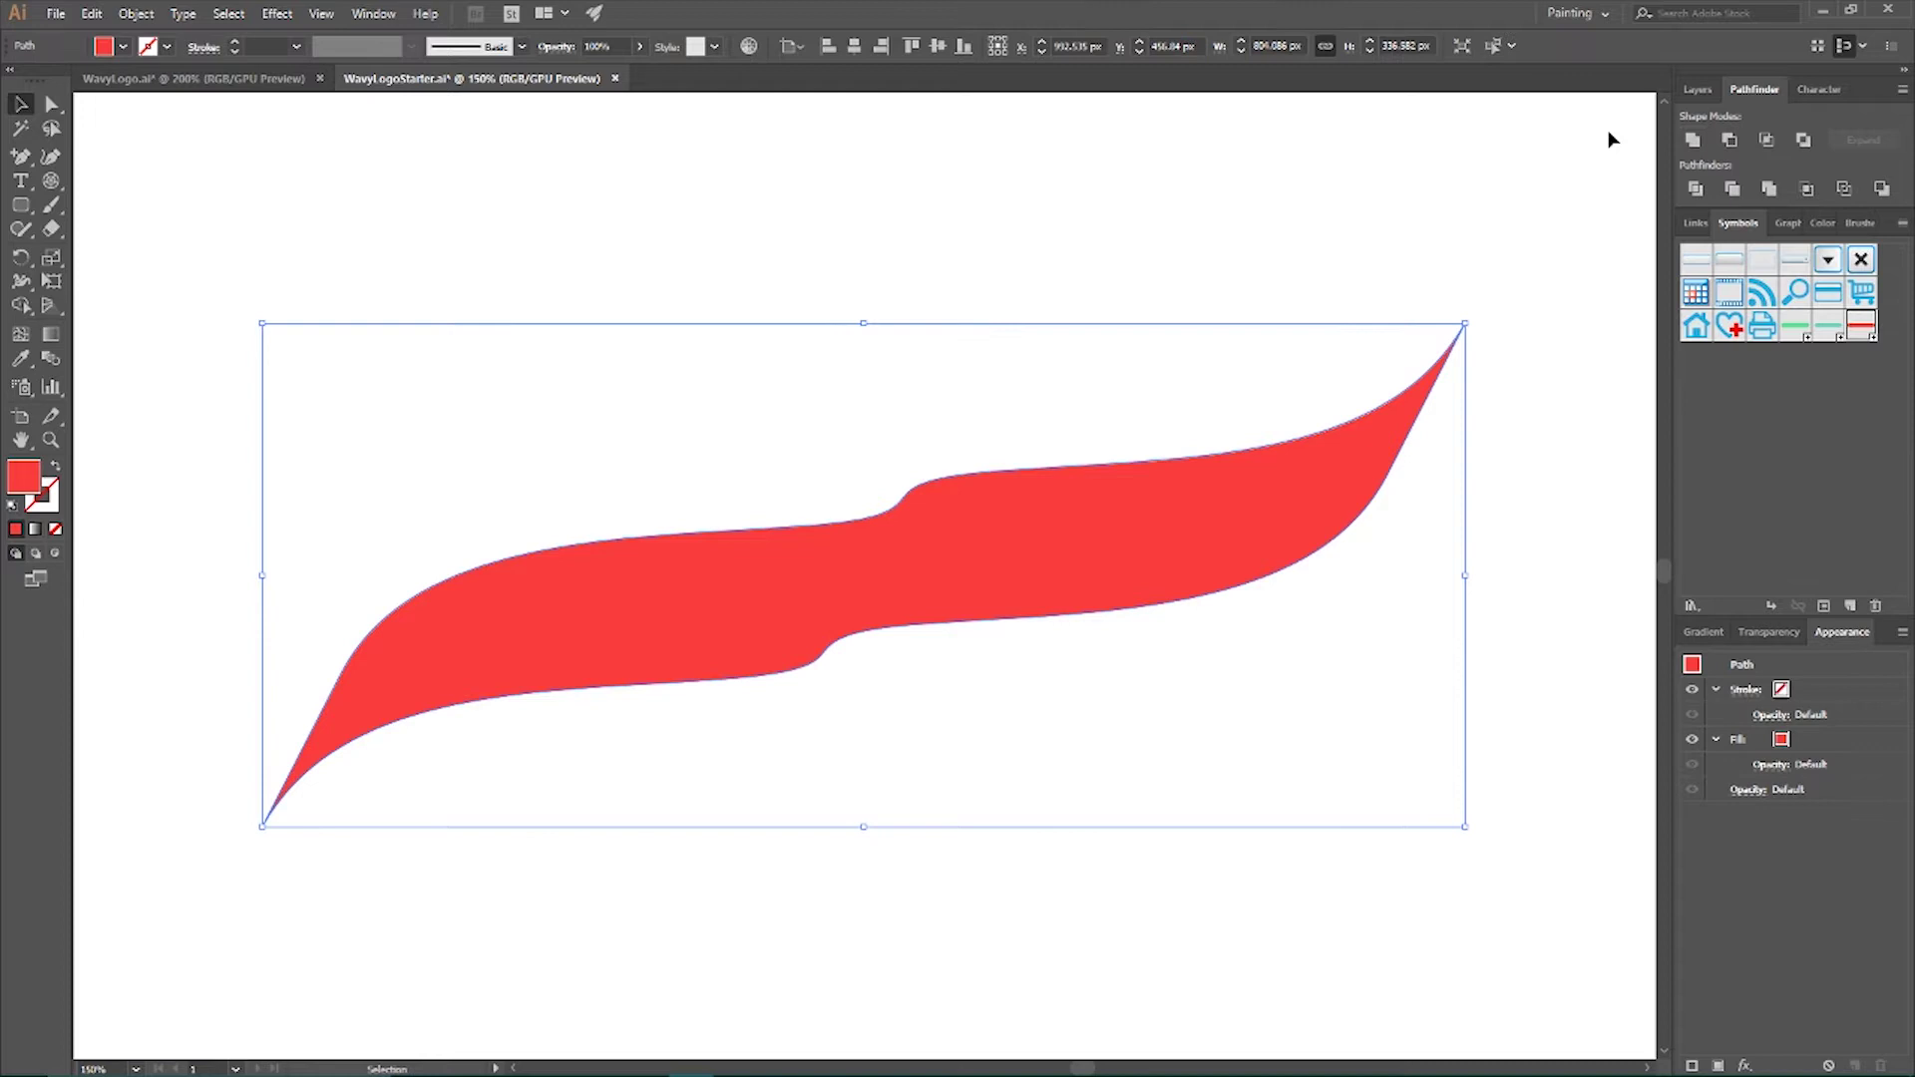
key(ctrl+minus)
key(ctrl+minus)
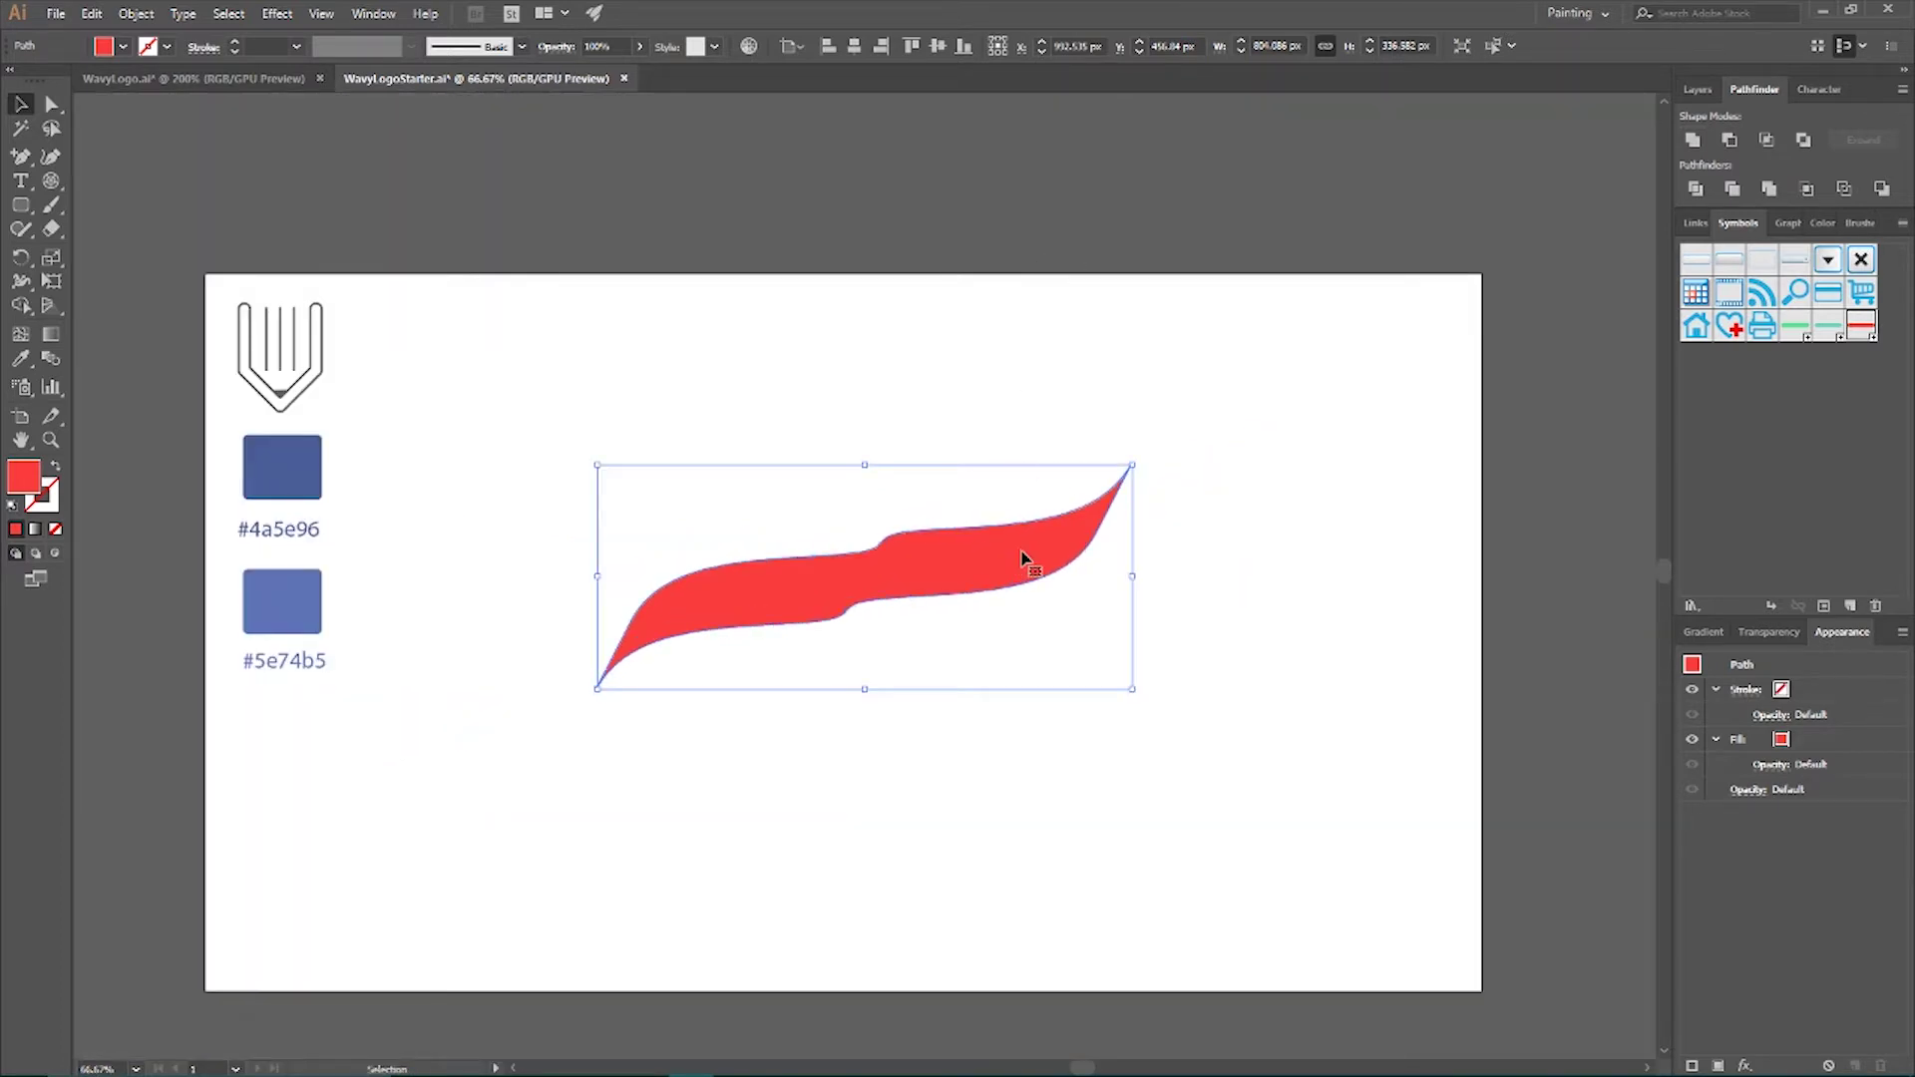
Tilt the merged ribbon a few degrees, raise it on the page, and Alt-drag a copy below
drag(1139, 459, 1152, 480)
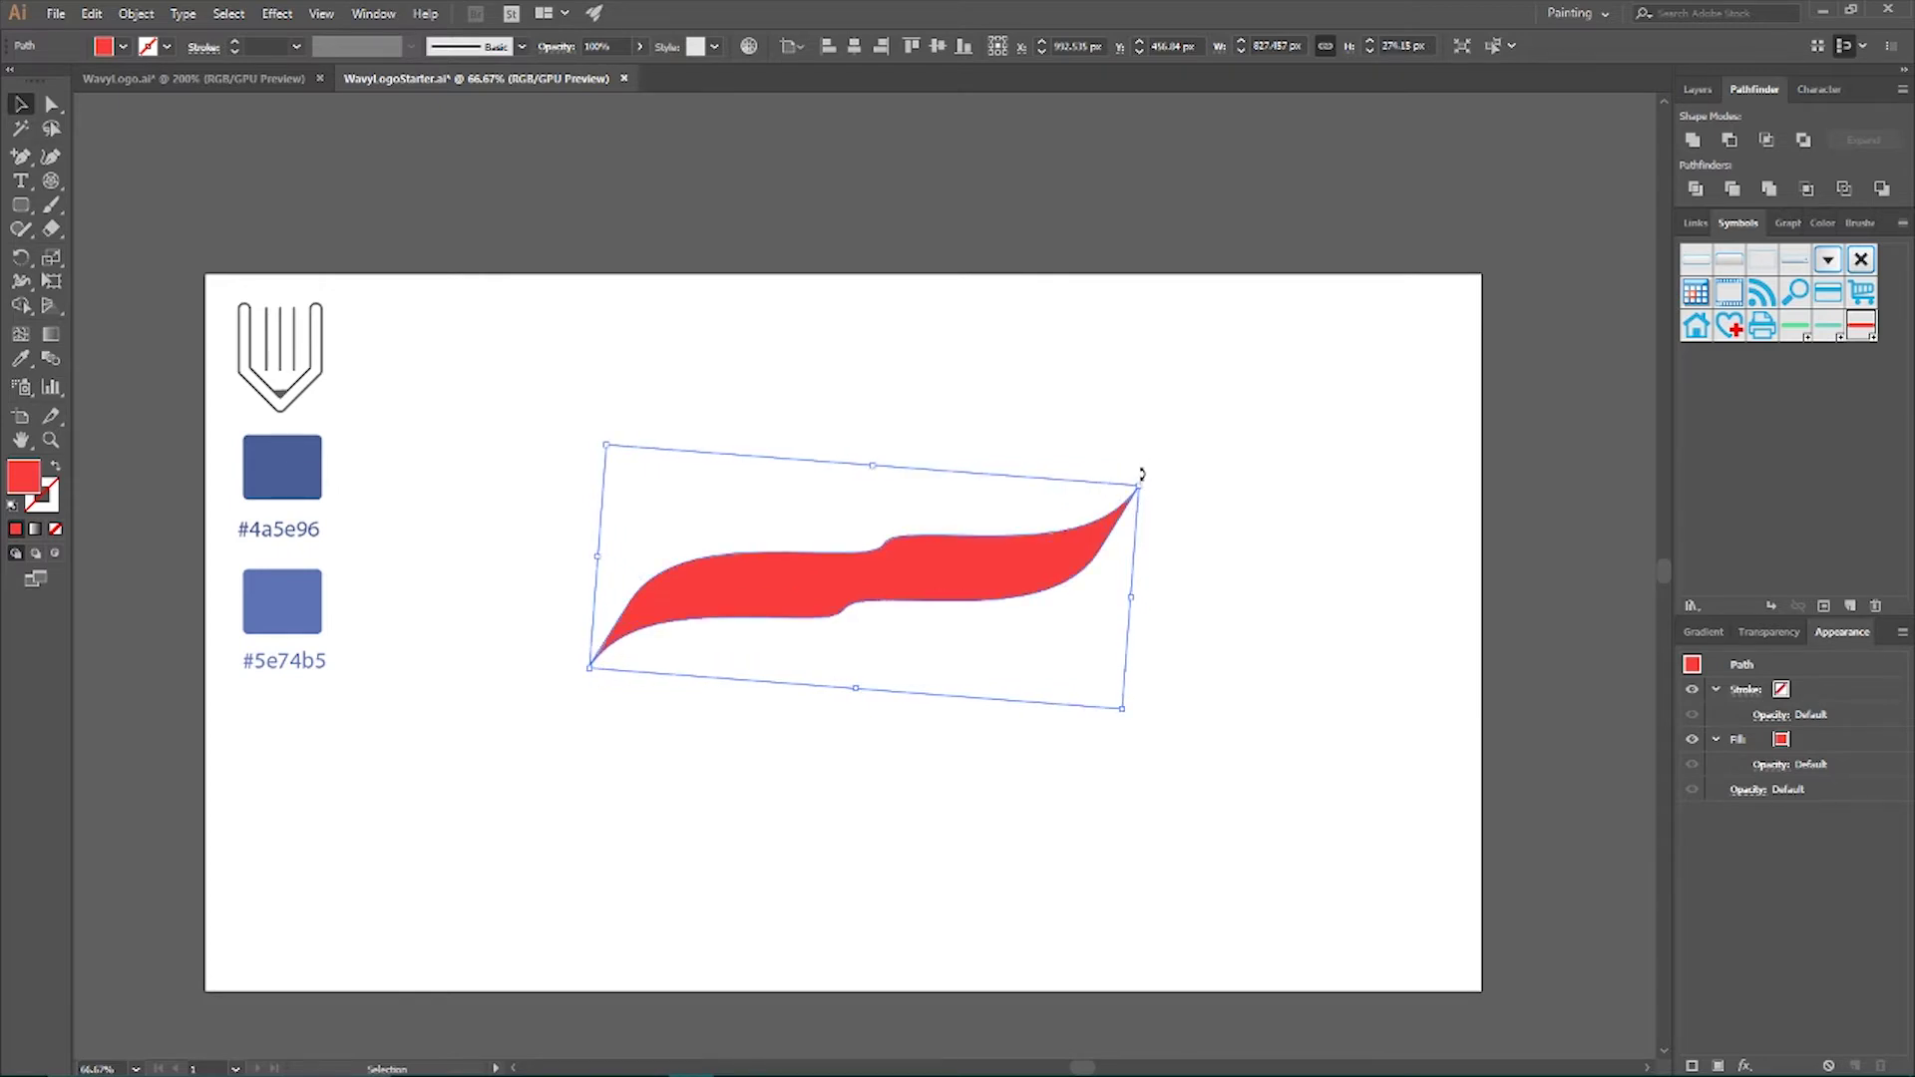
drag(965, 563, 975, 469)
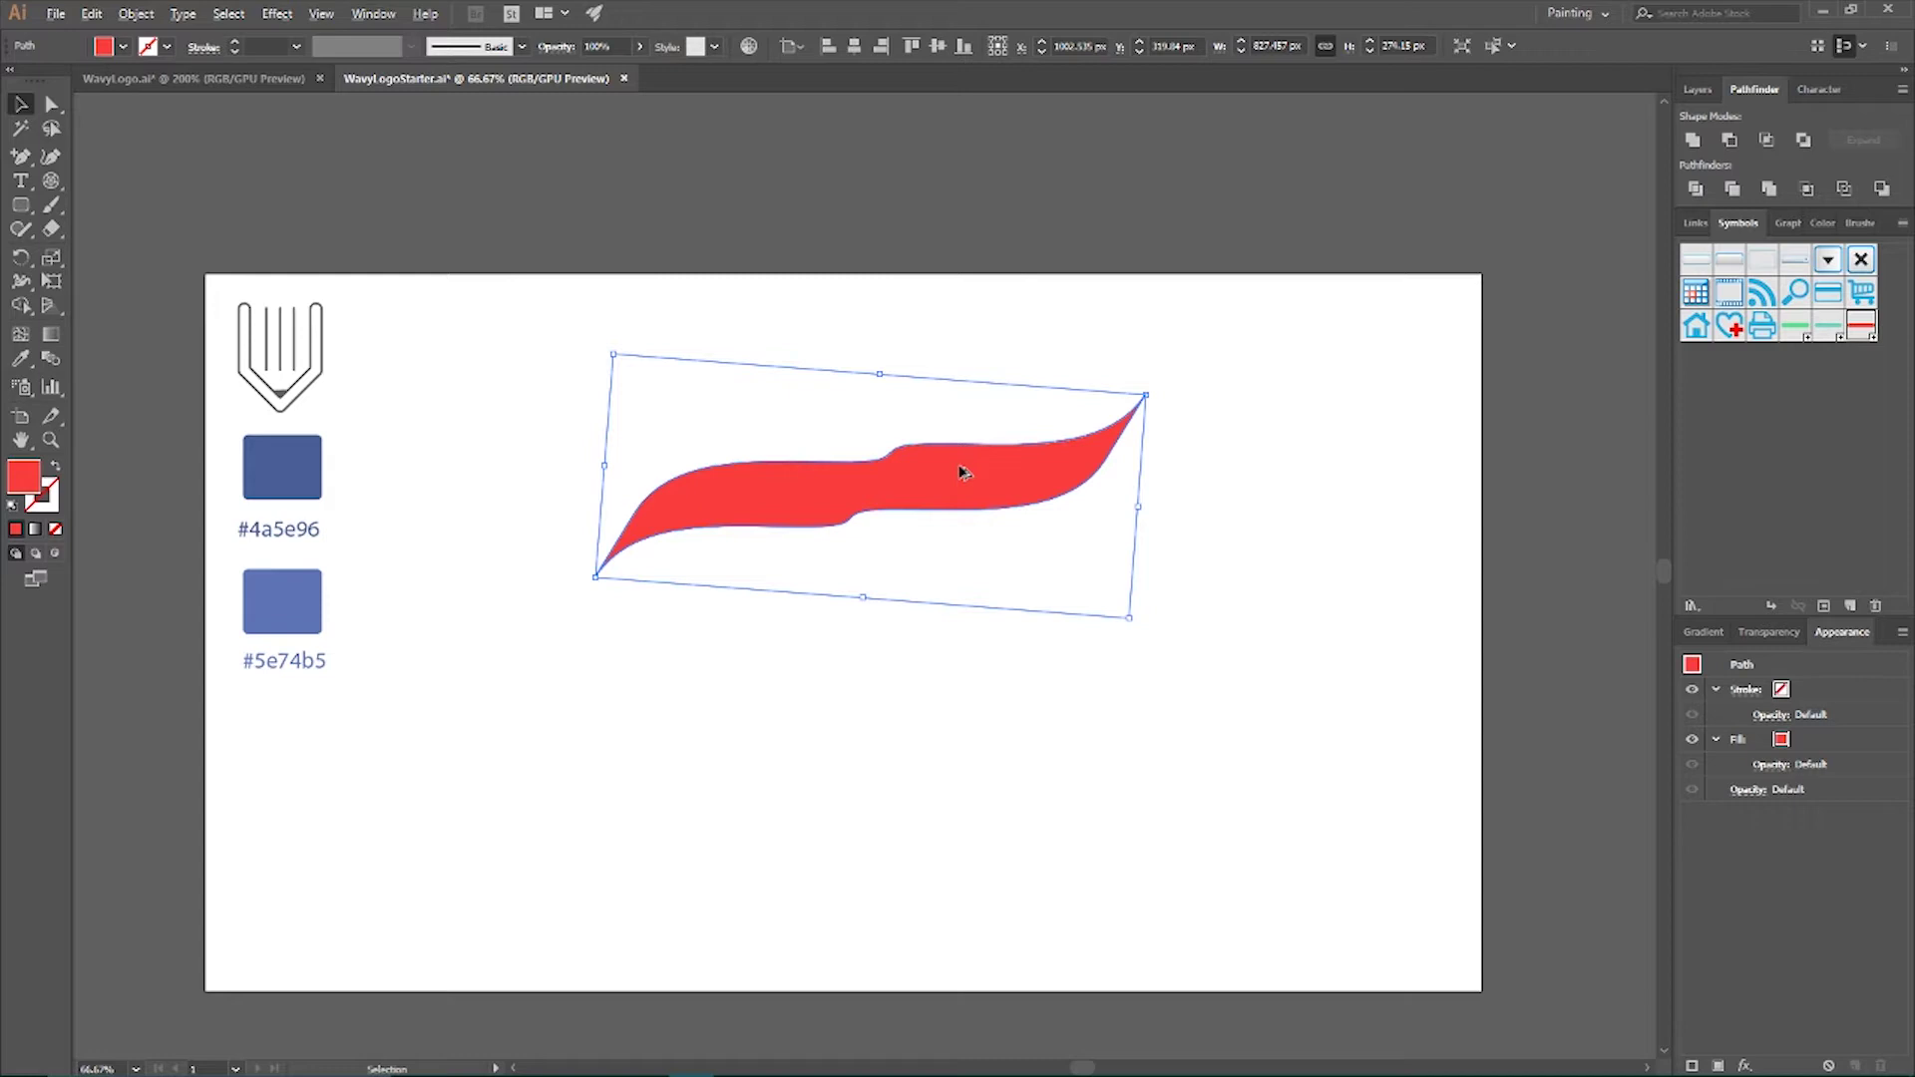
drag(959, 472, 917, 551)
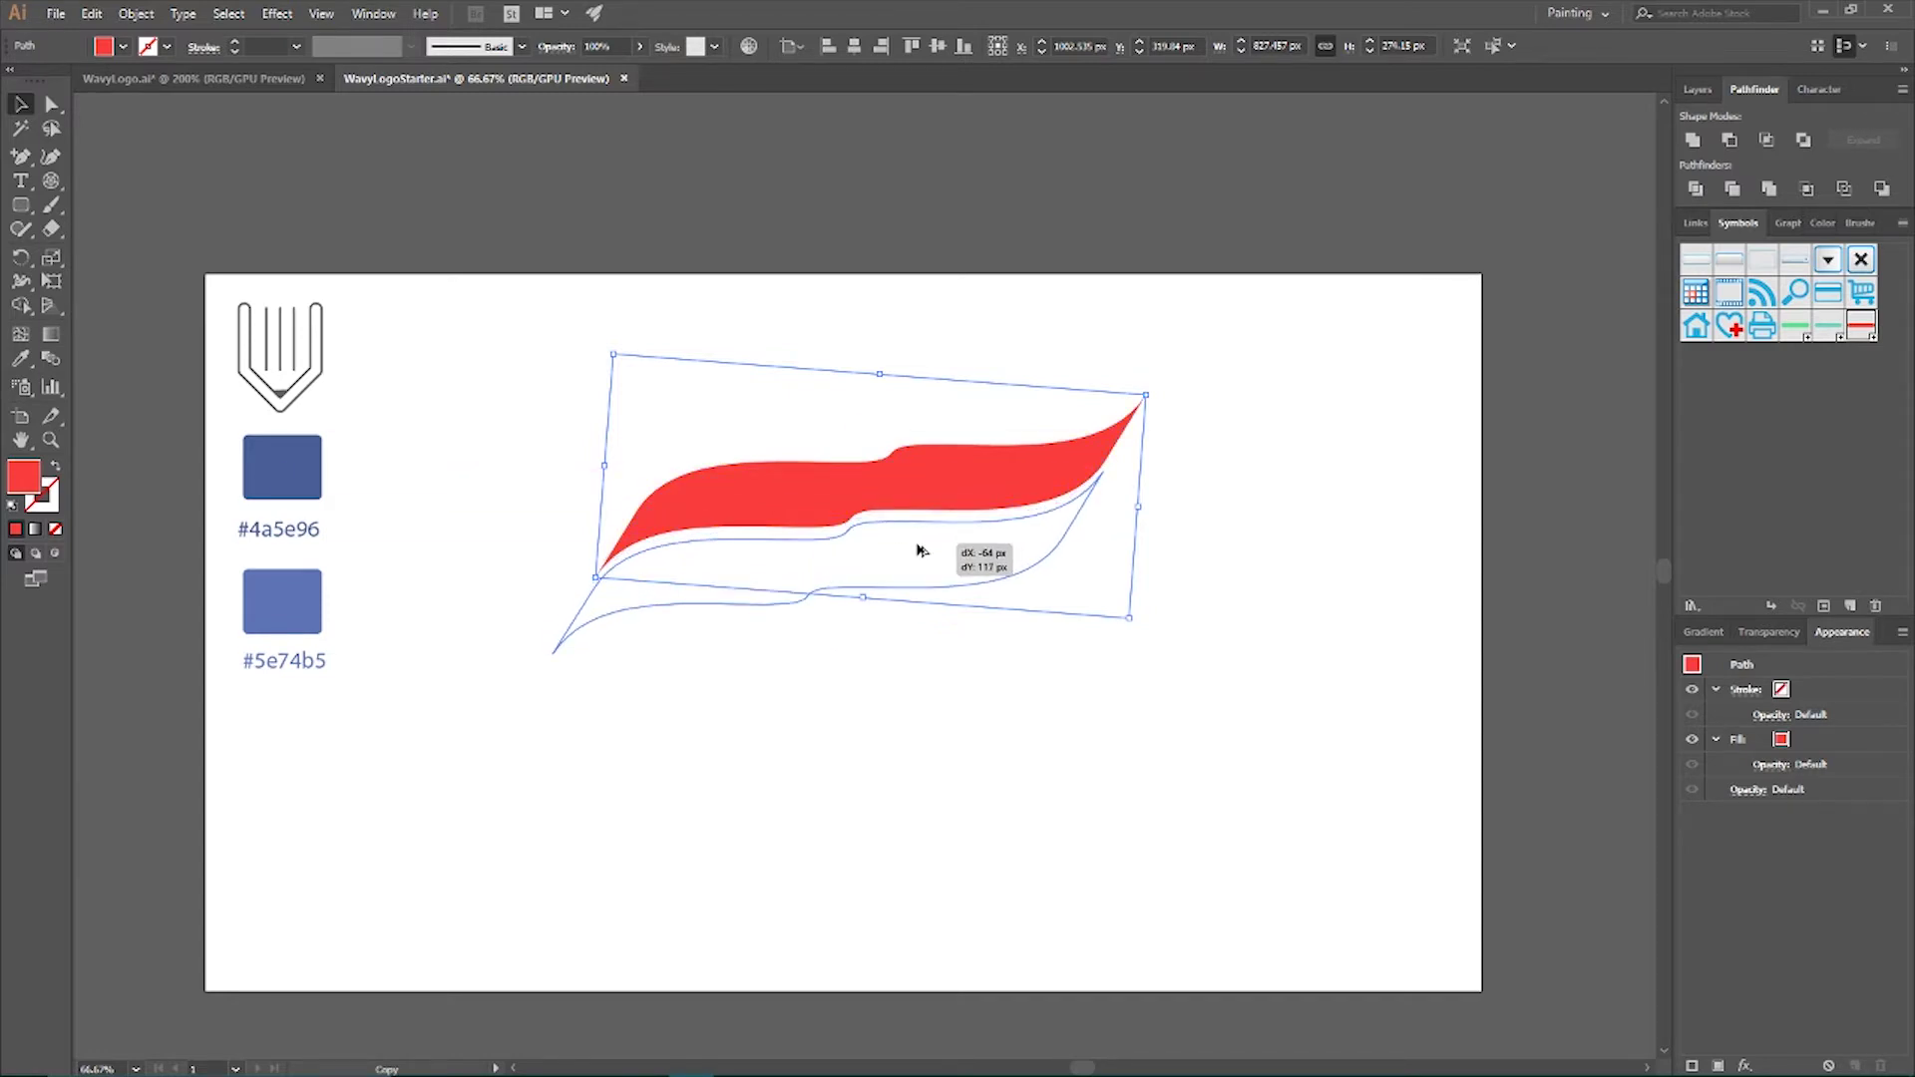
Drop the ribbon copy at an offset of dX -60, dY 109 below the original
drag(917, 550, 922, 547)
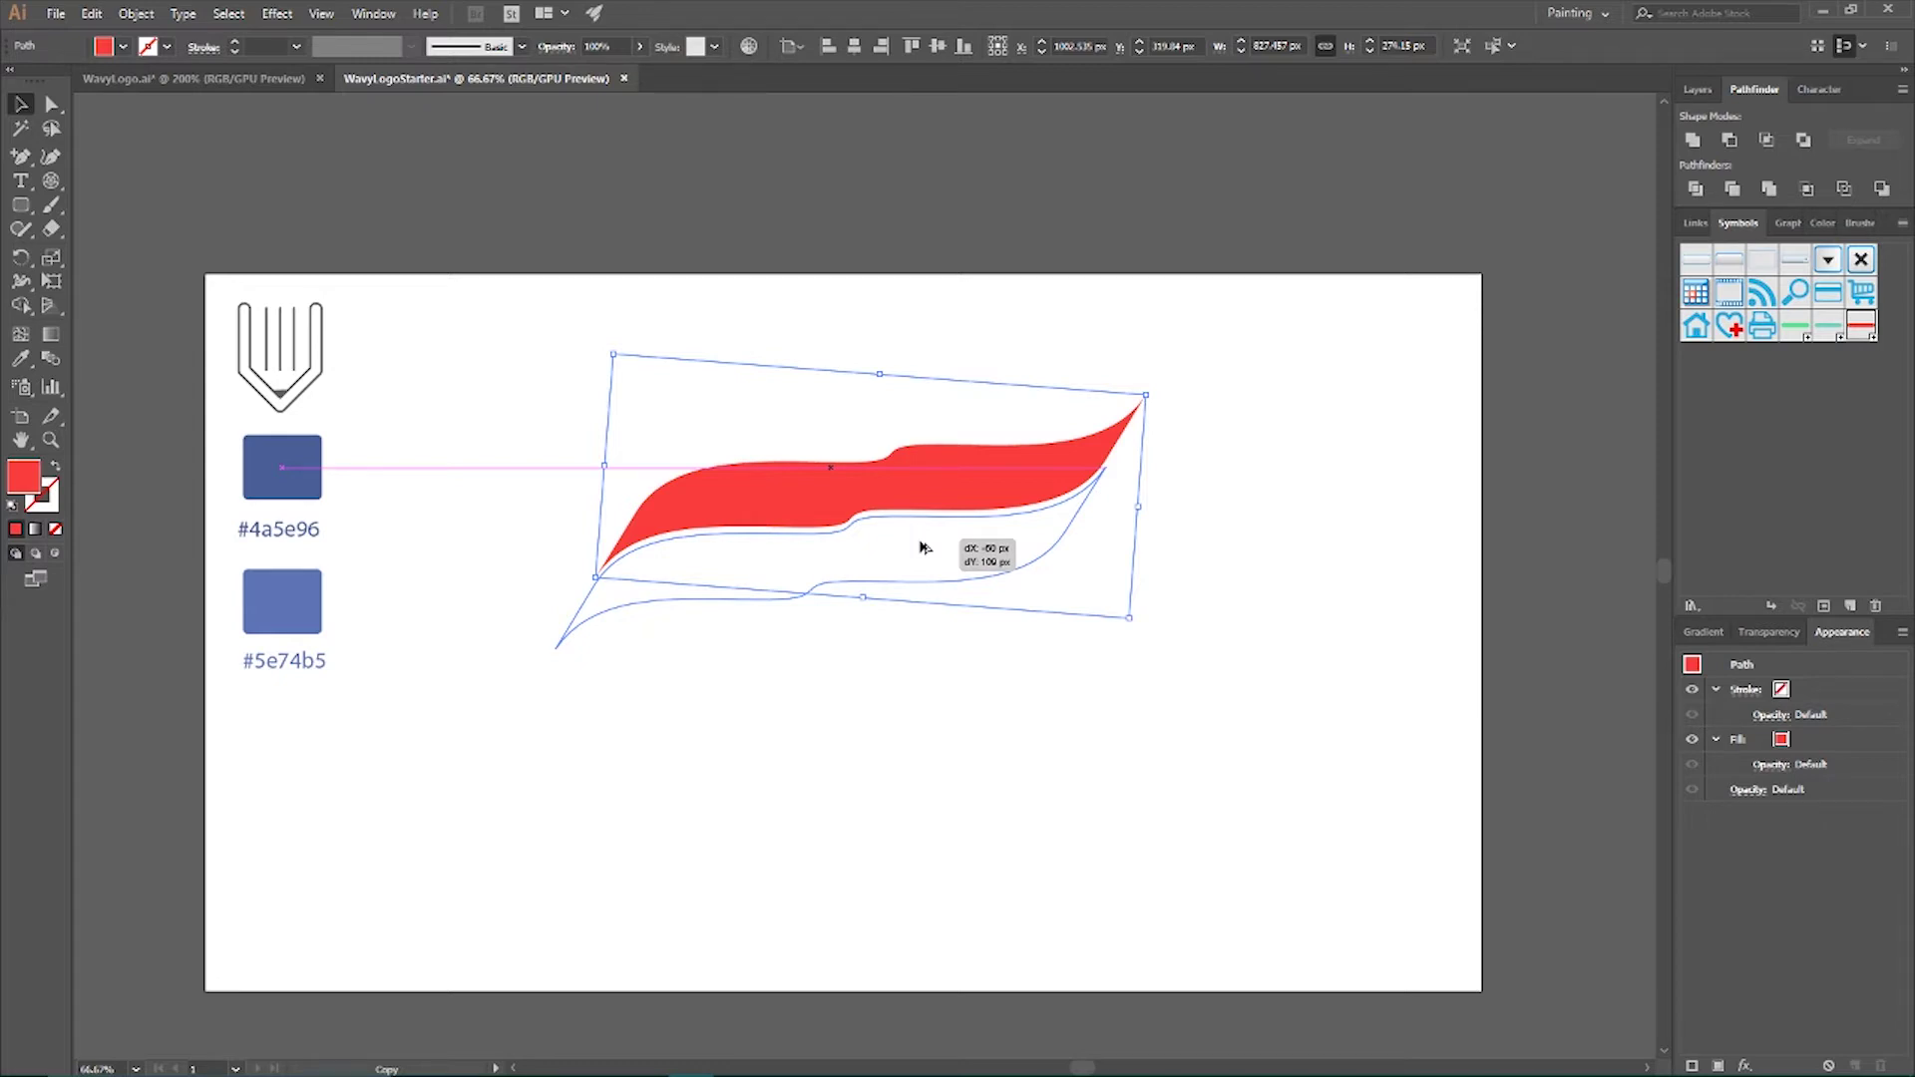
drag(921, 547, 922, 547)
drag(921, 547, 922, 548)
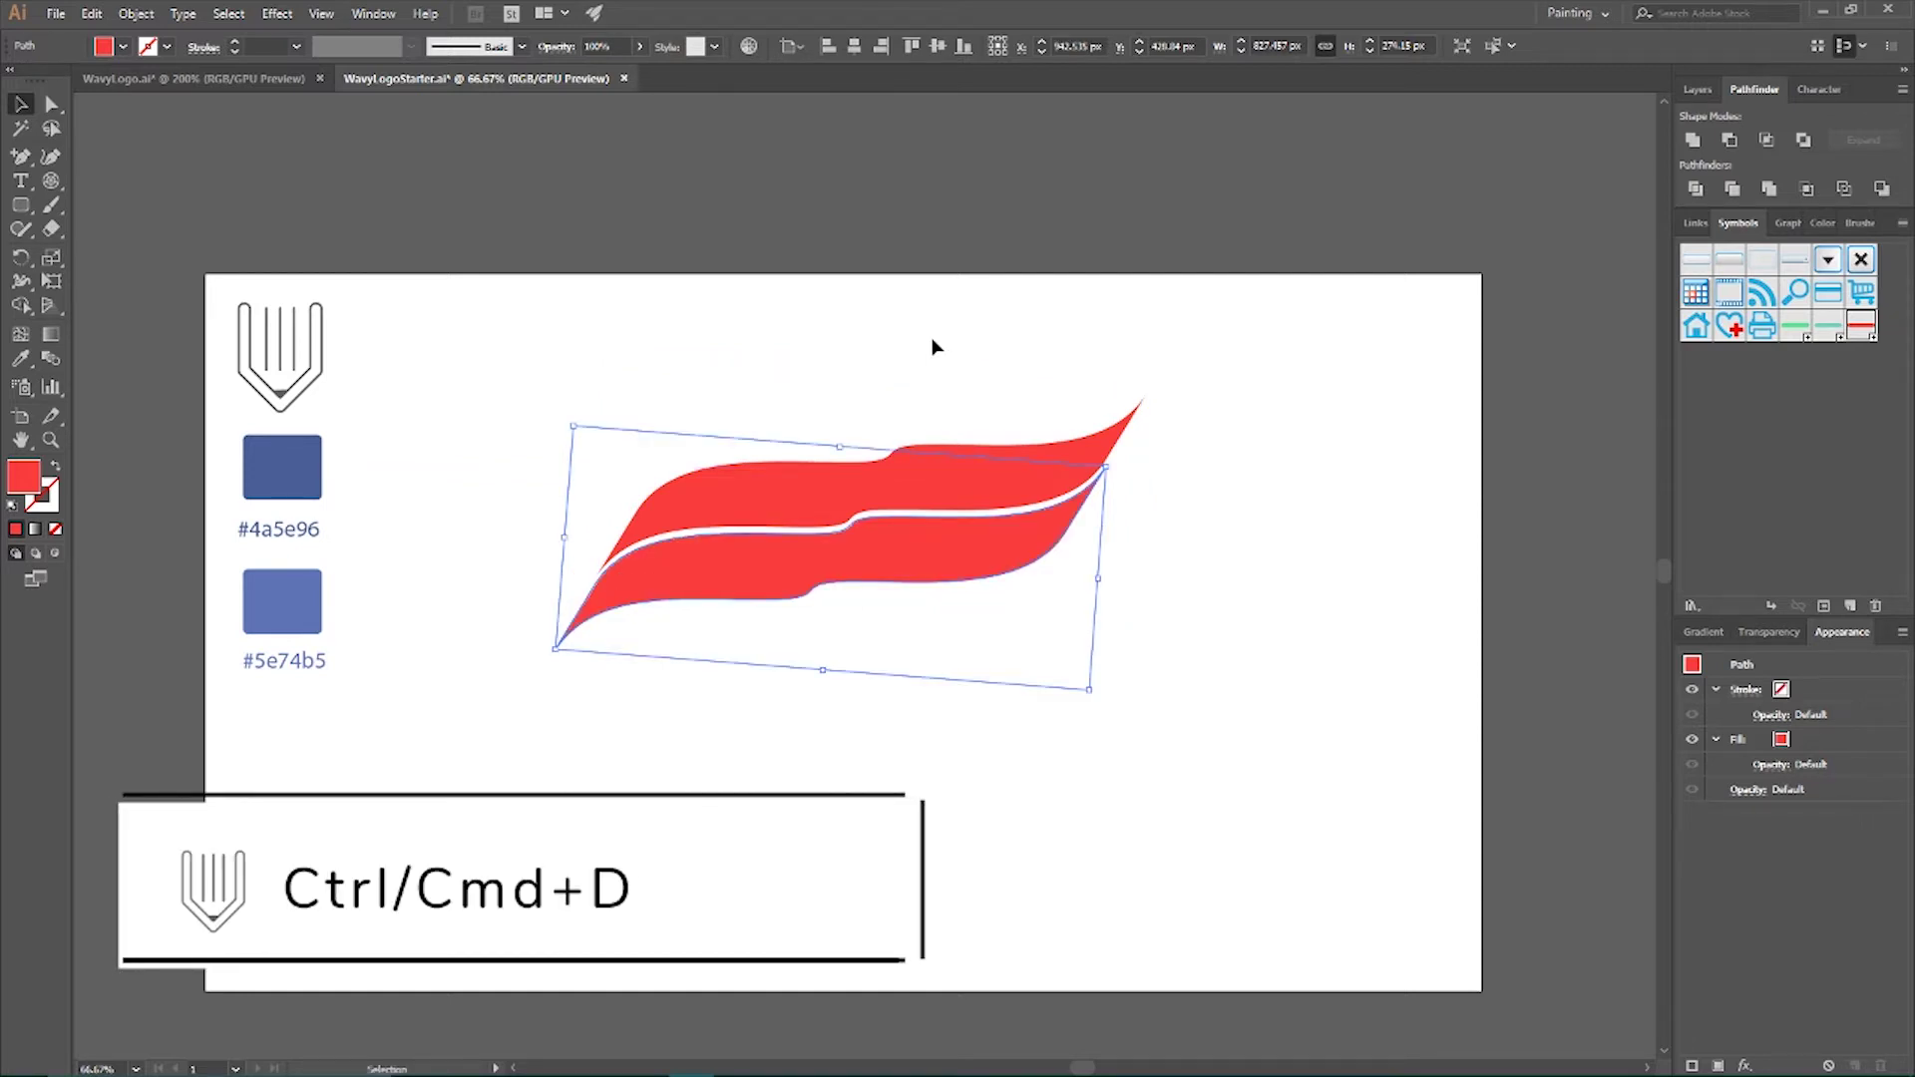
Repeat the offset copy for four ribbons, move them up-right, and give them a linear gradient fill
key(ctrl+d)
key(ctrl+d)
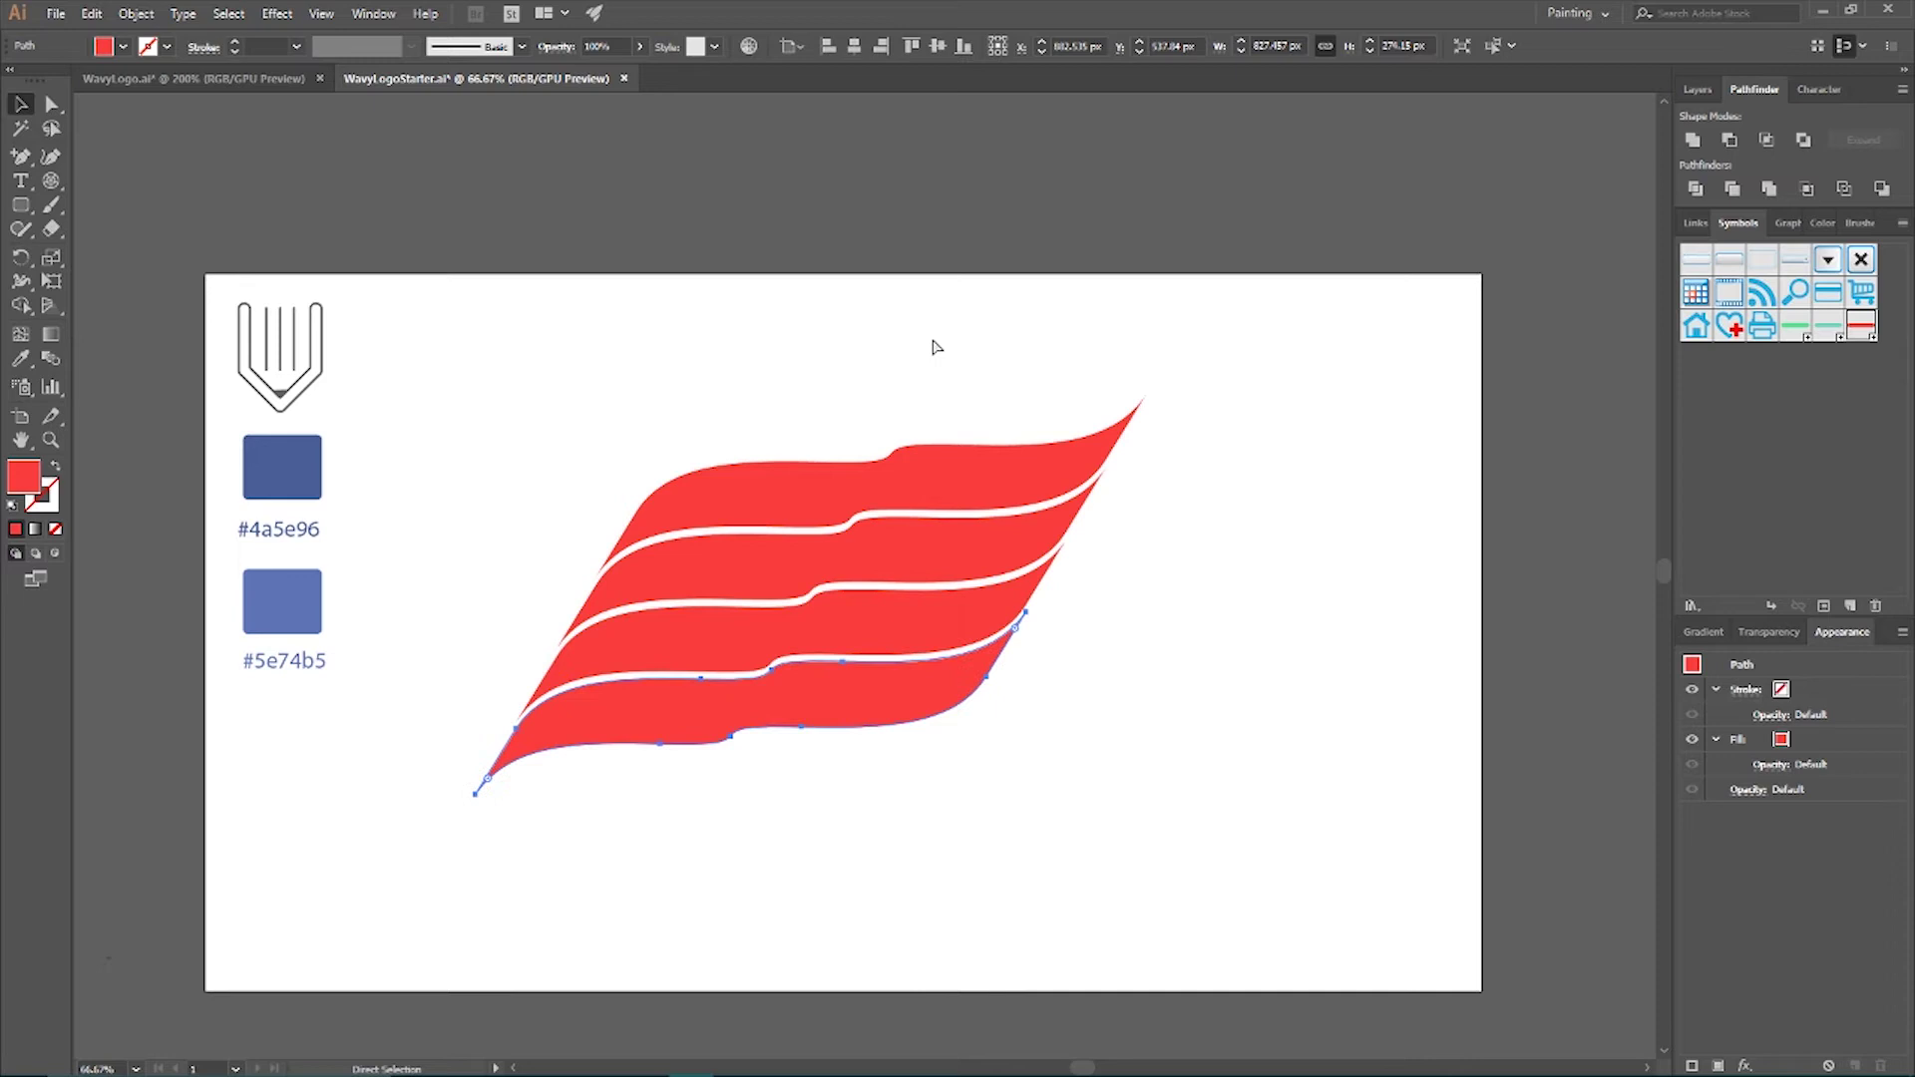
drag(1042, 789, 1025, 409)
key(ctrl+F9)
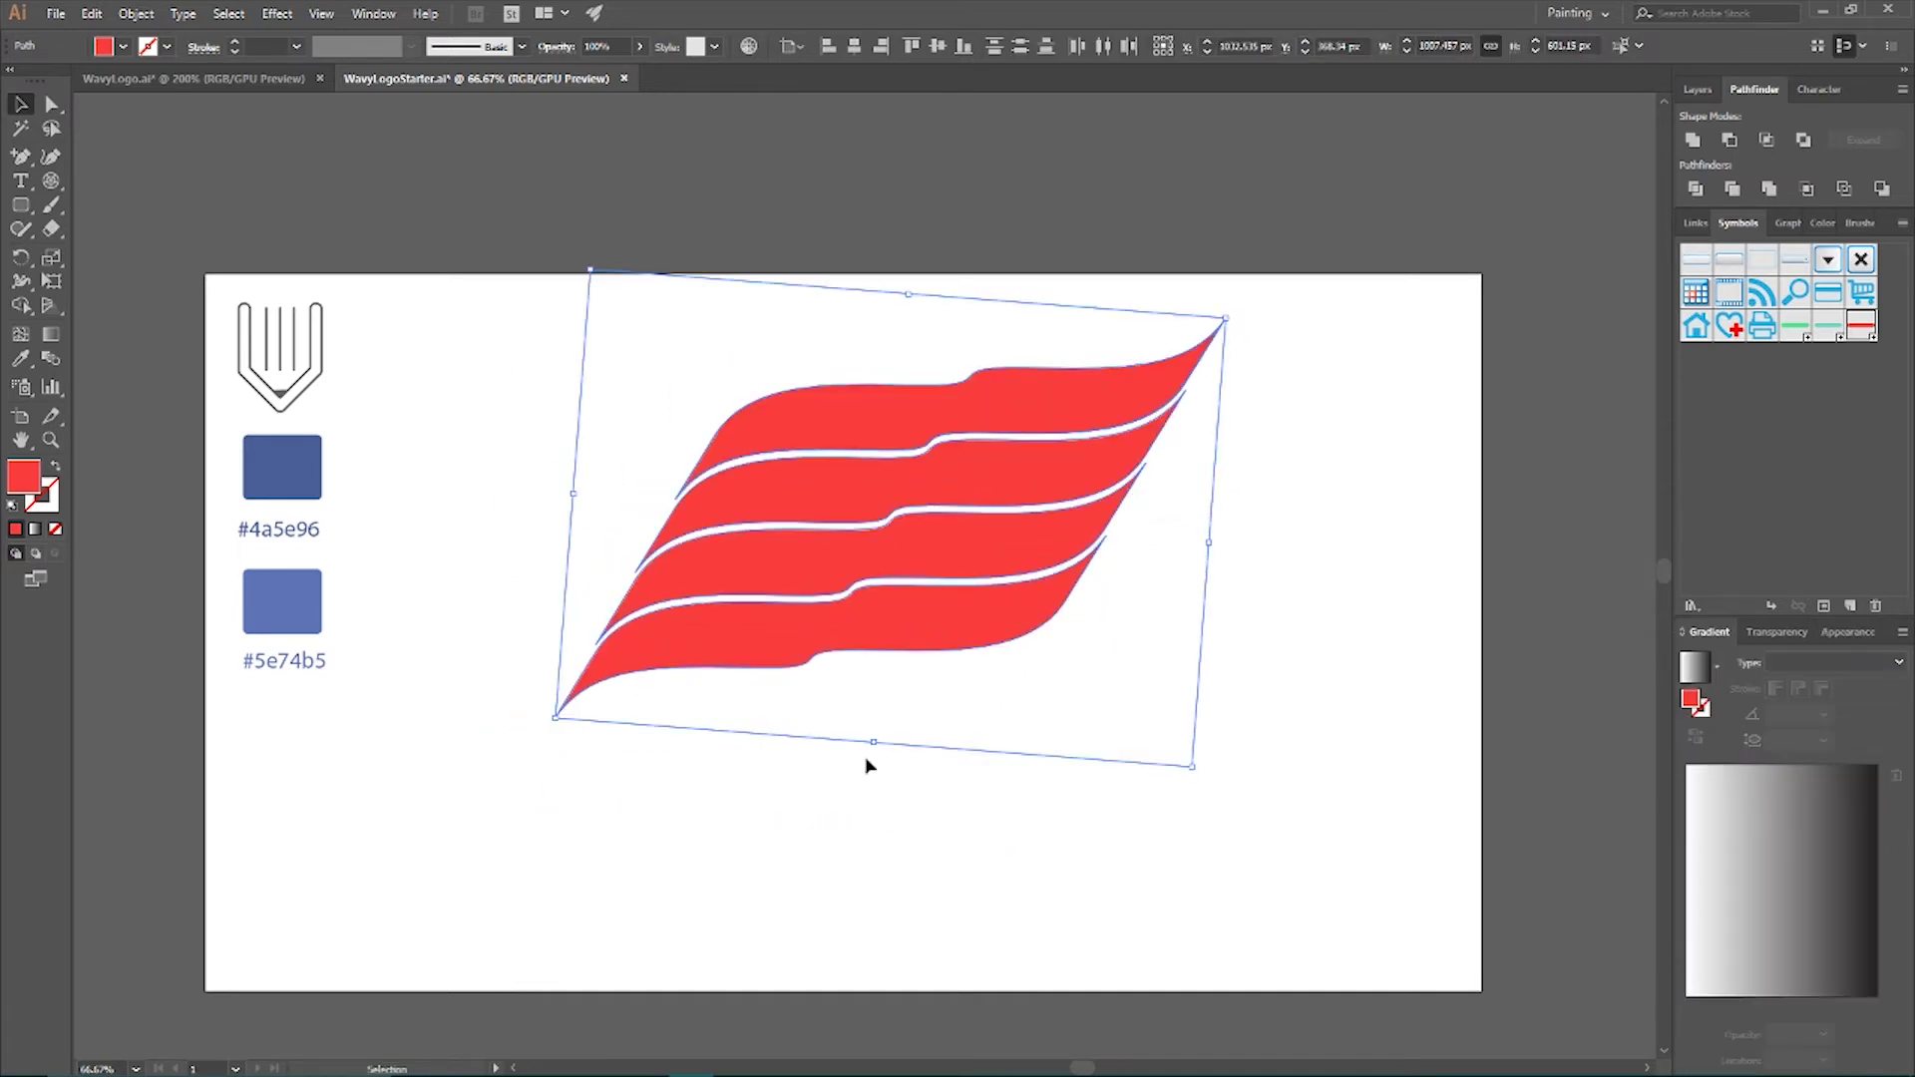
click(1777, 901)
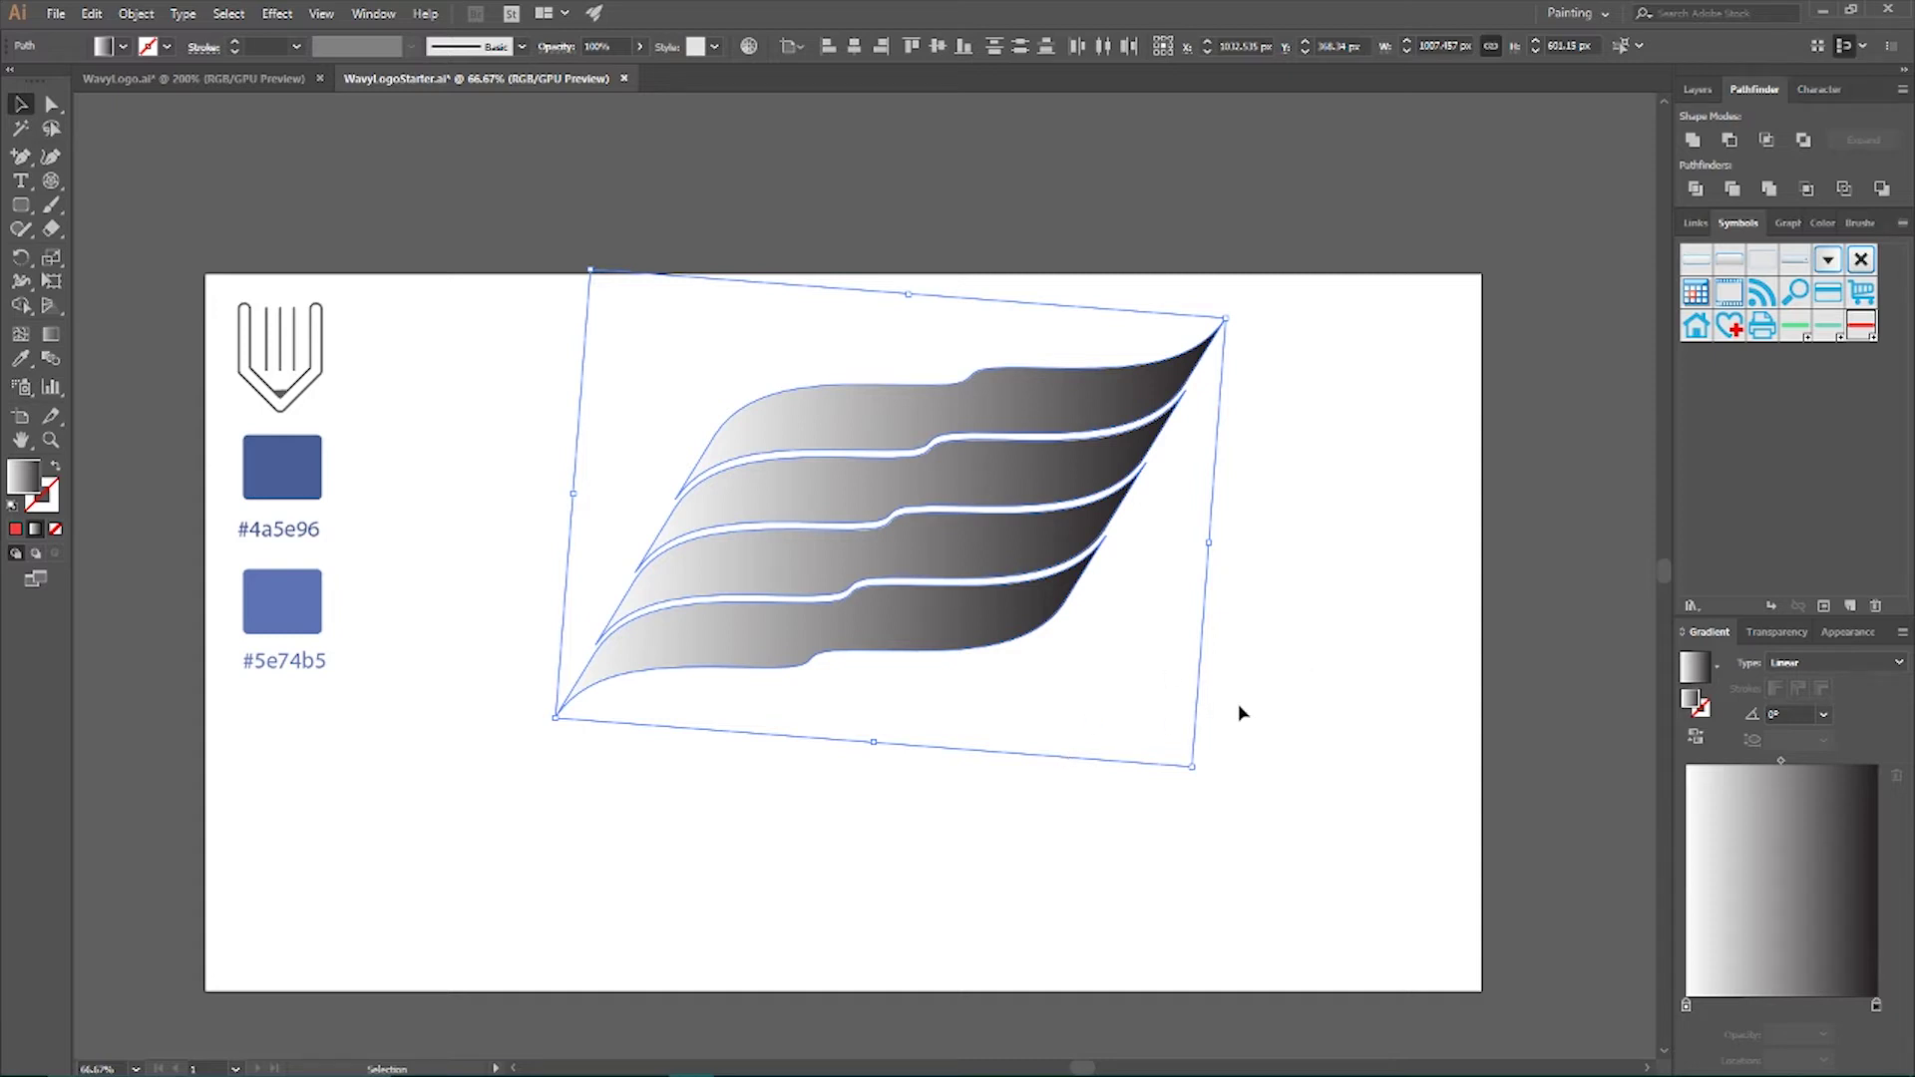
click(1685, 1005)
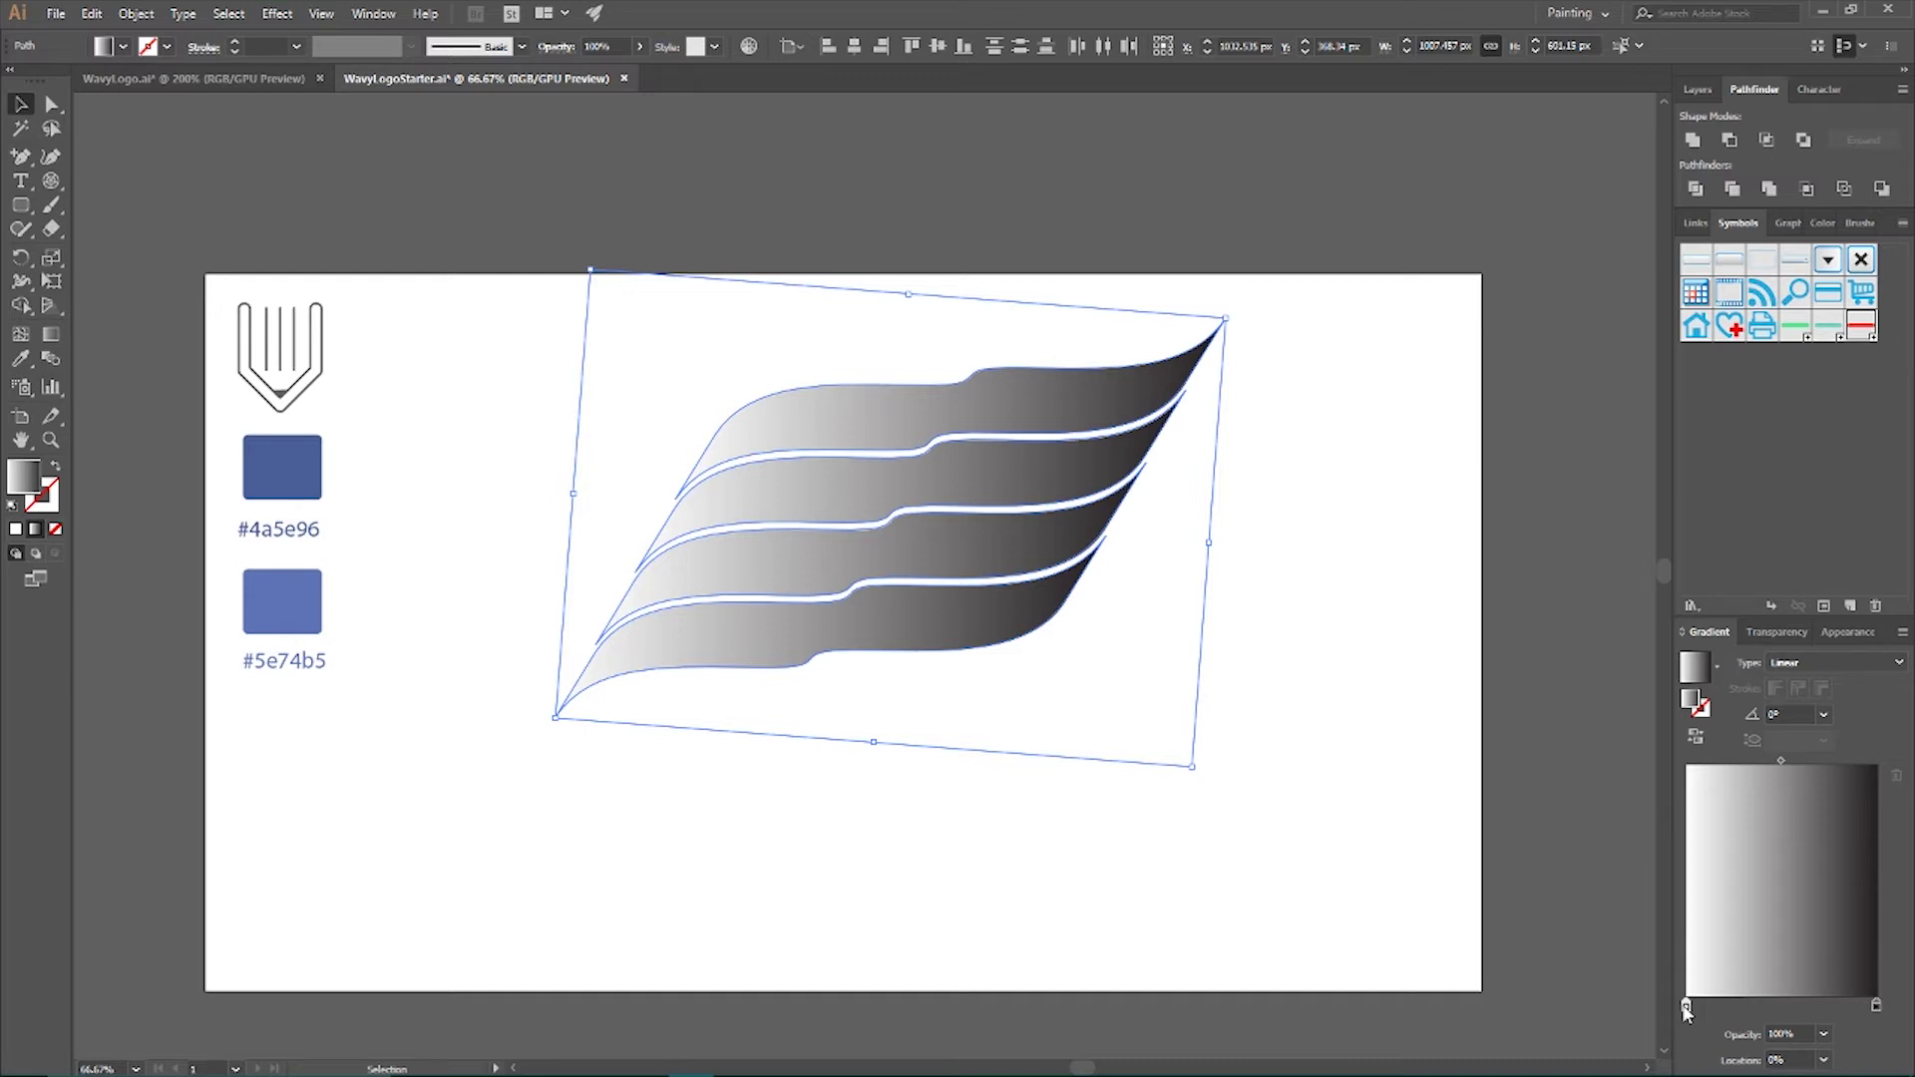
click(20, 360)
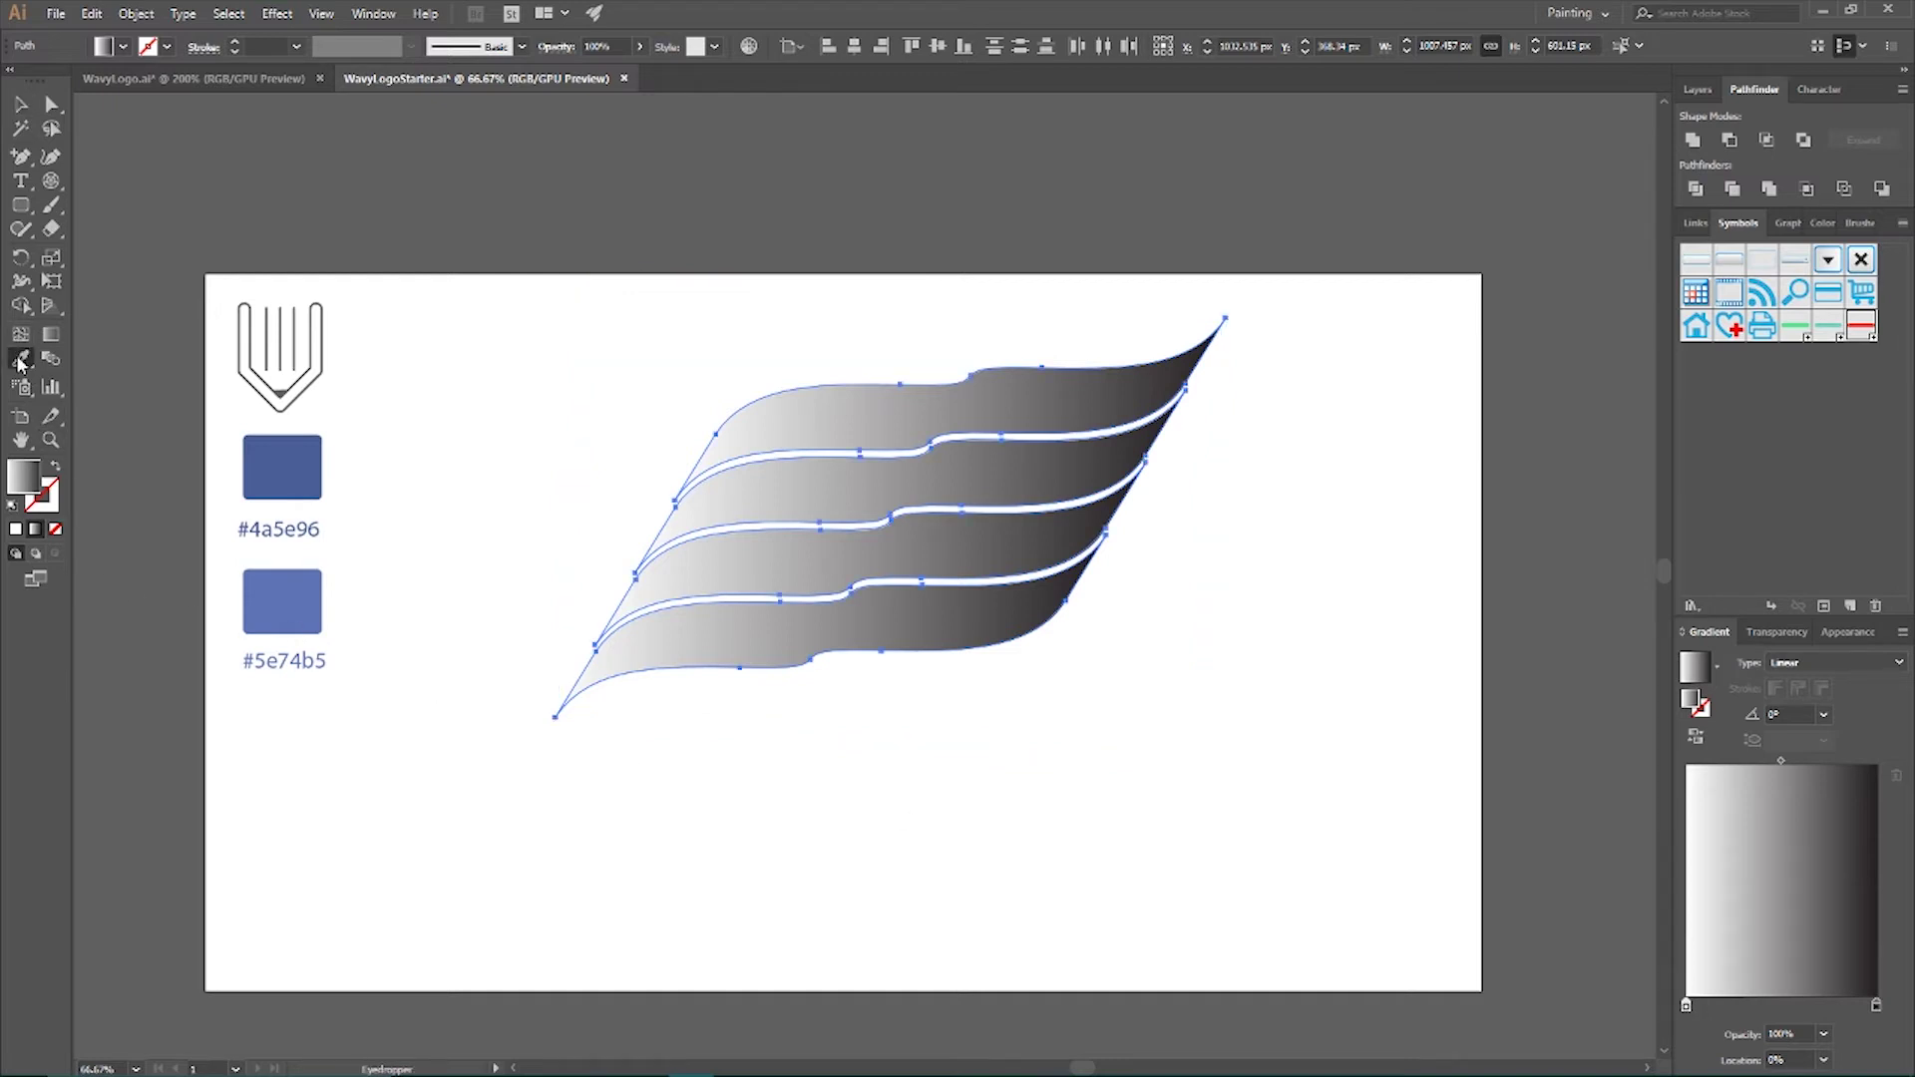
Colour the gradient's start stop #5e74b5 and end stop #4a5e96 using the eyedropper
click(302, 584)
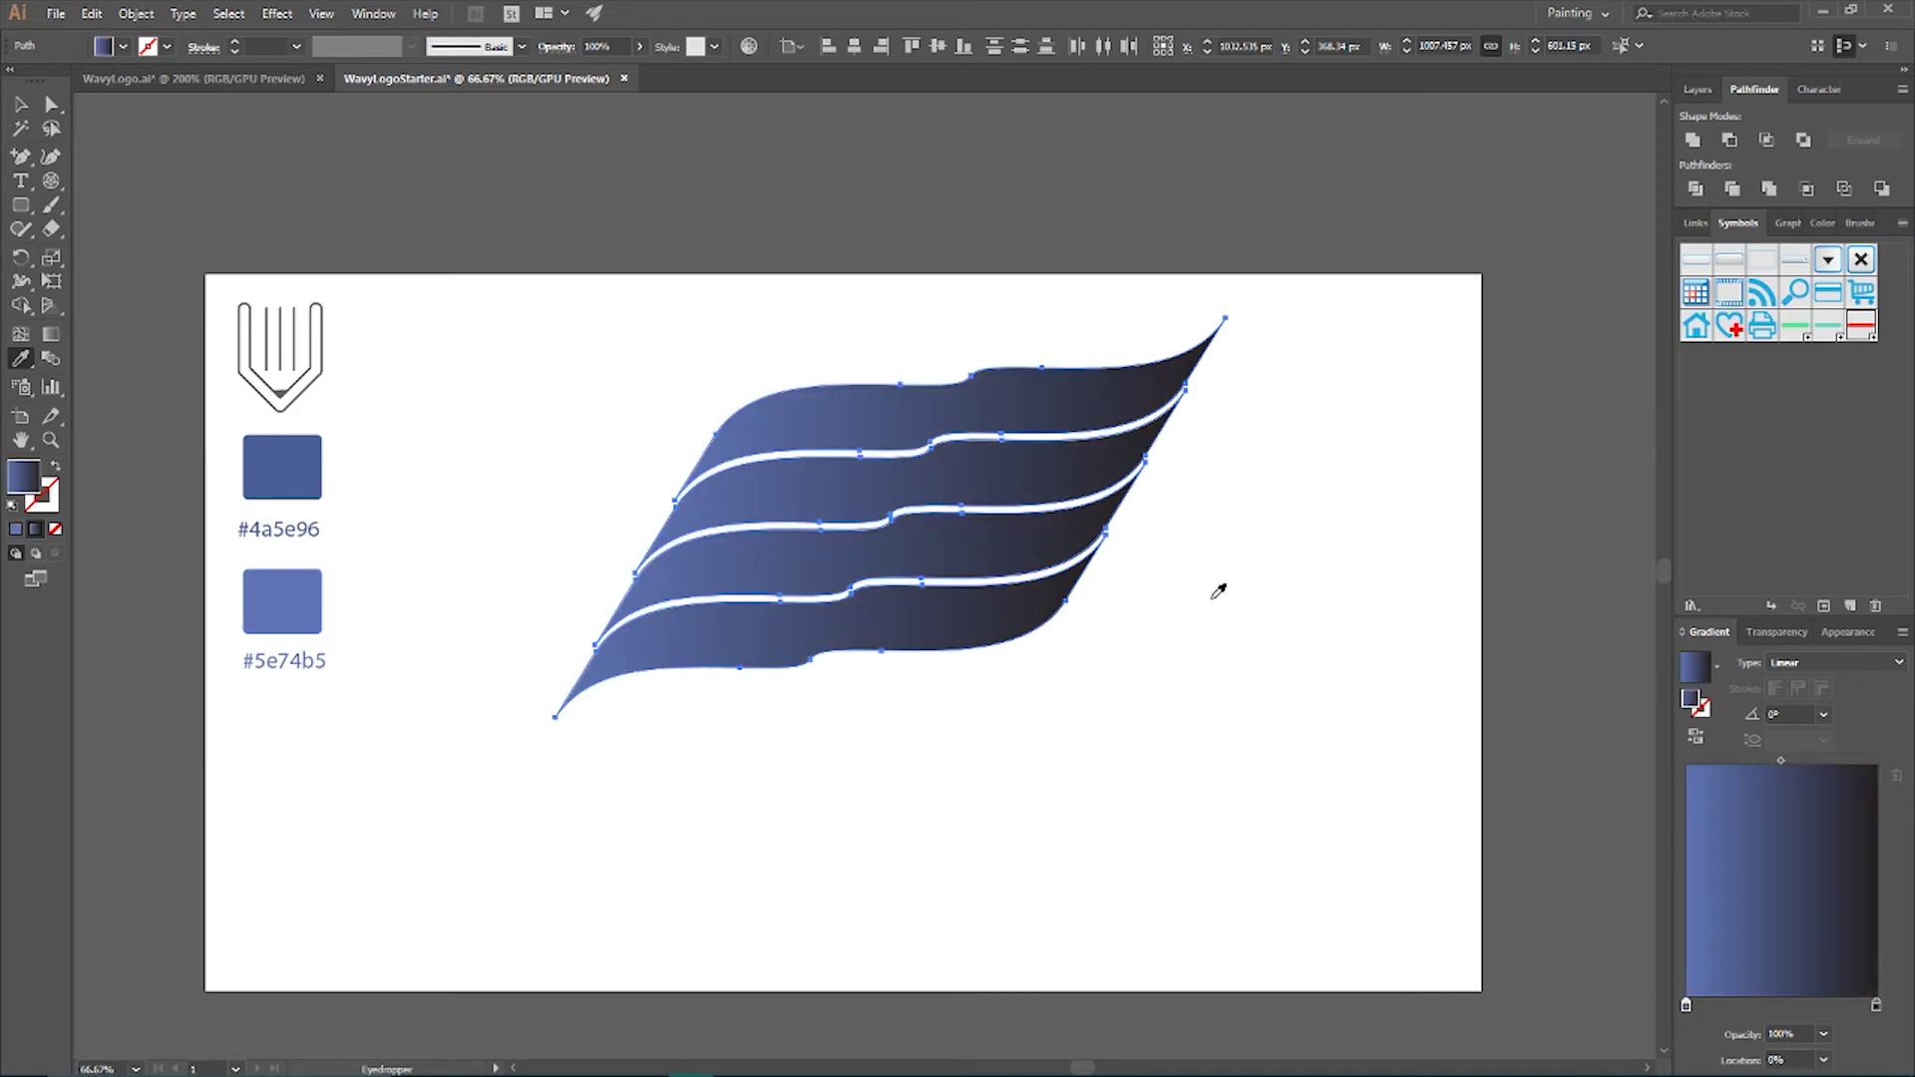
click(1875, 1006)
click(308, 453)
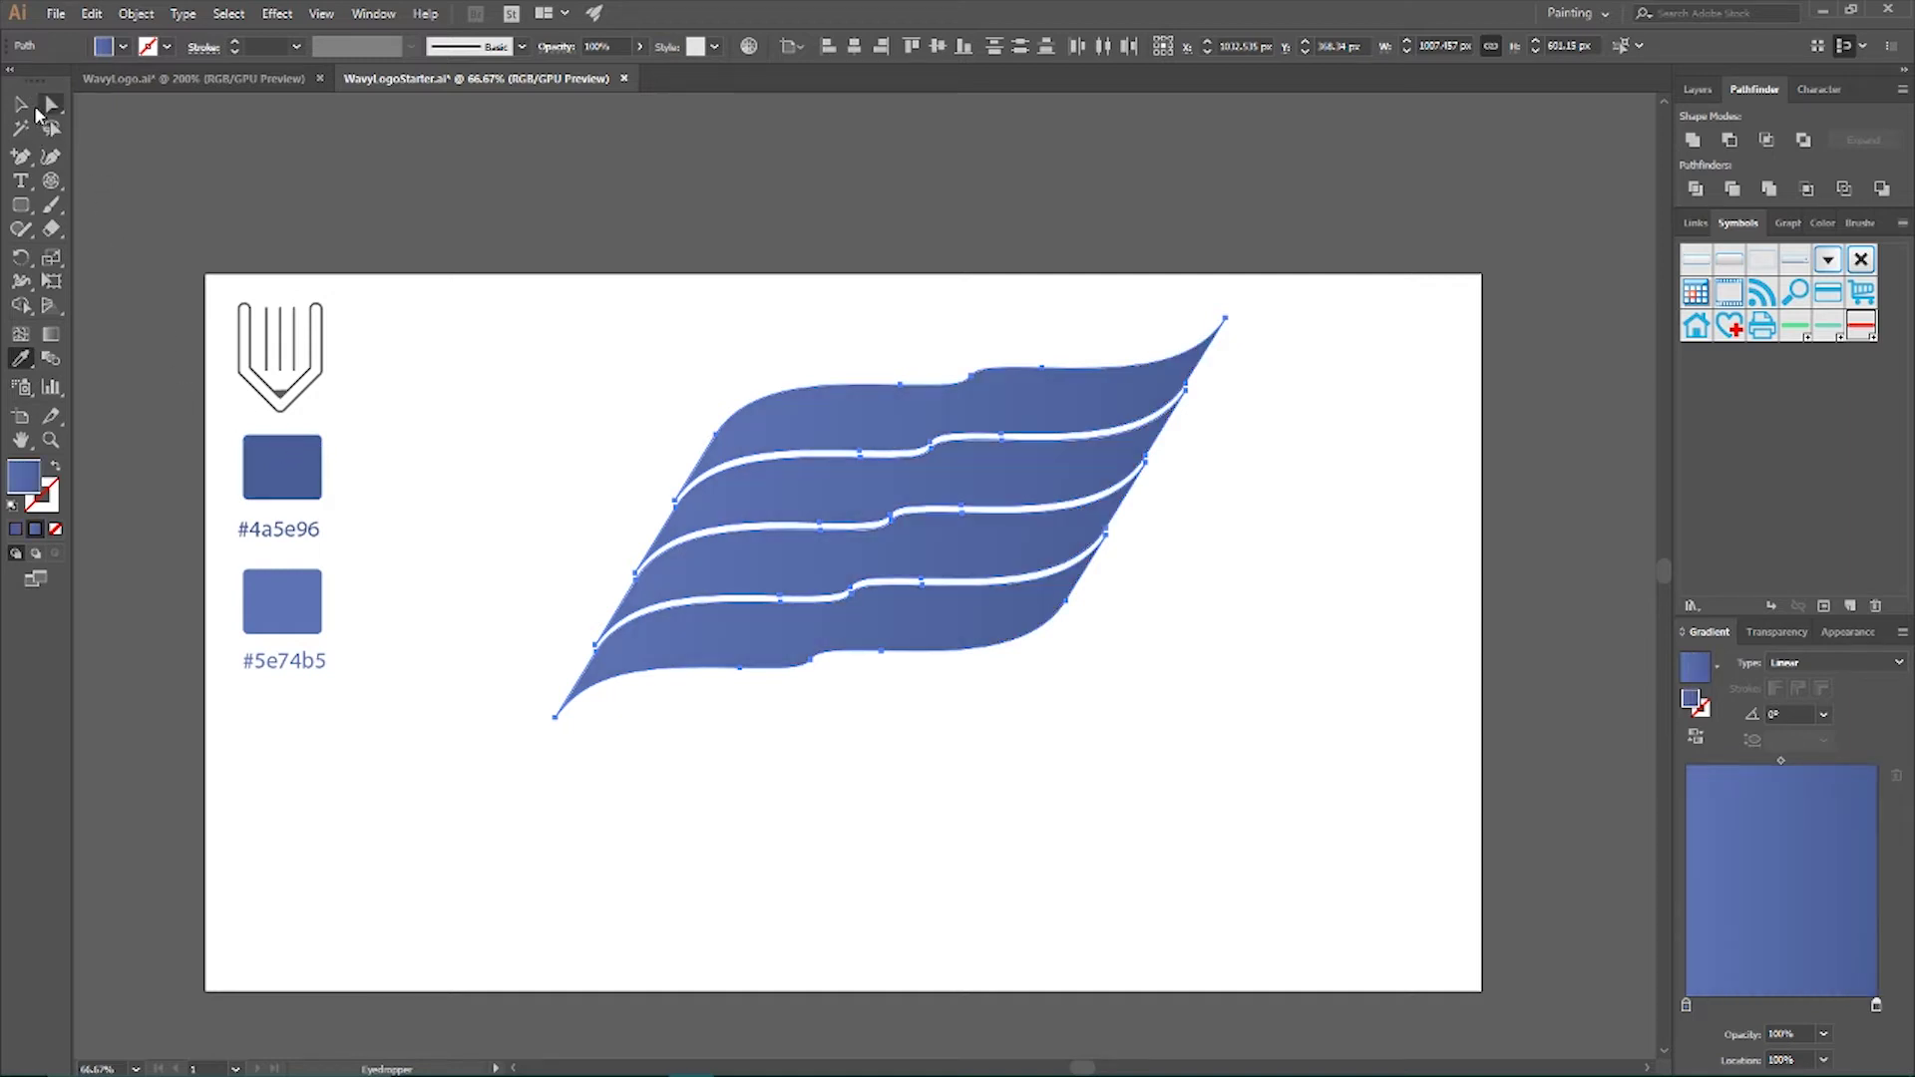
click(22, 106)
Move the left gradient stop to a 75% location
click(1684, 1003)
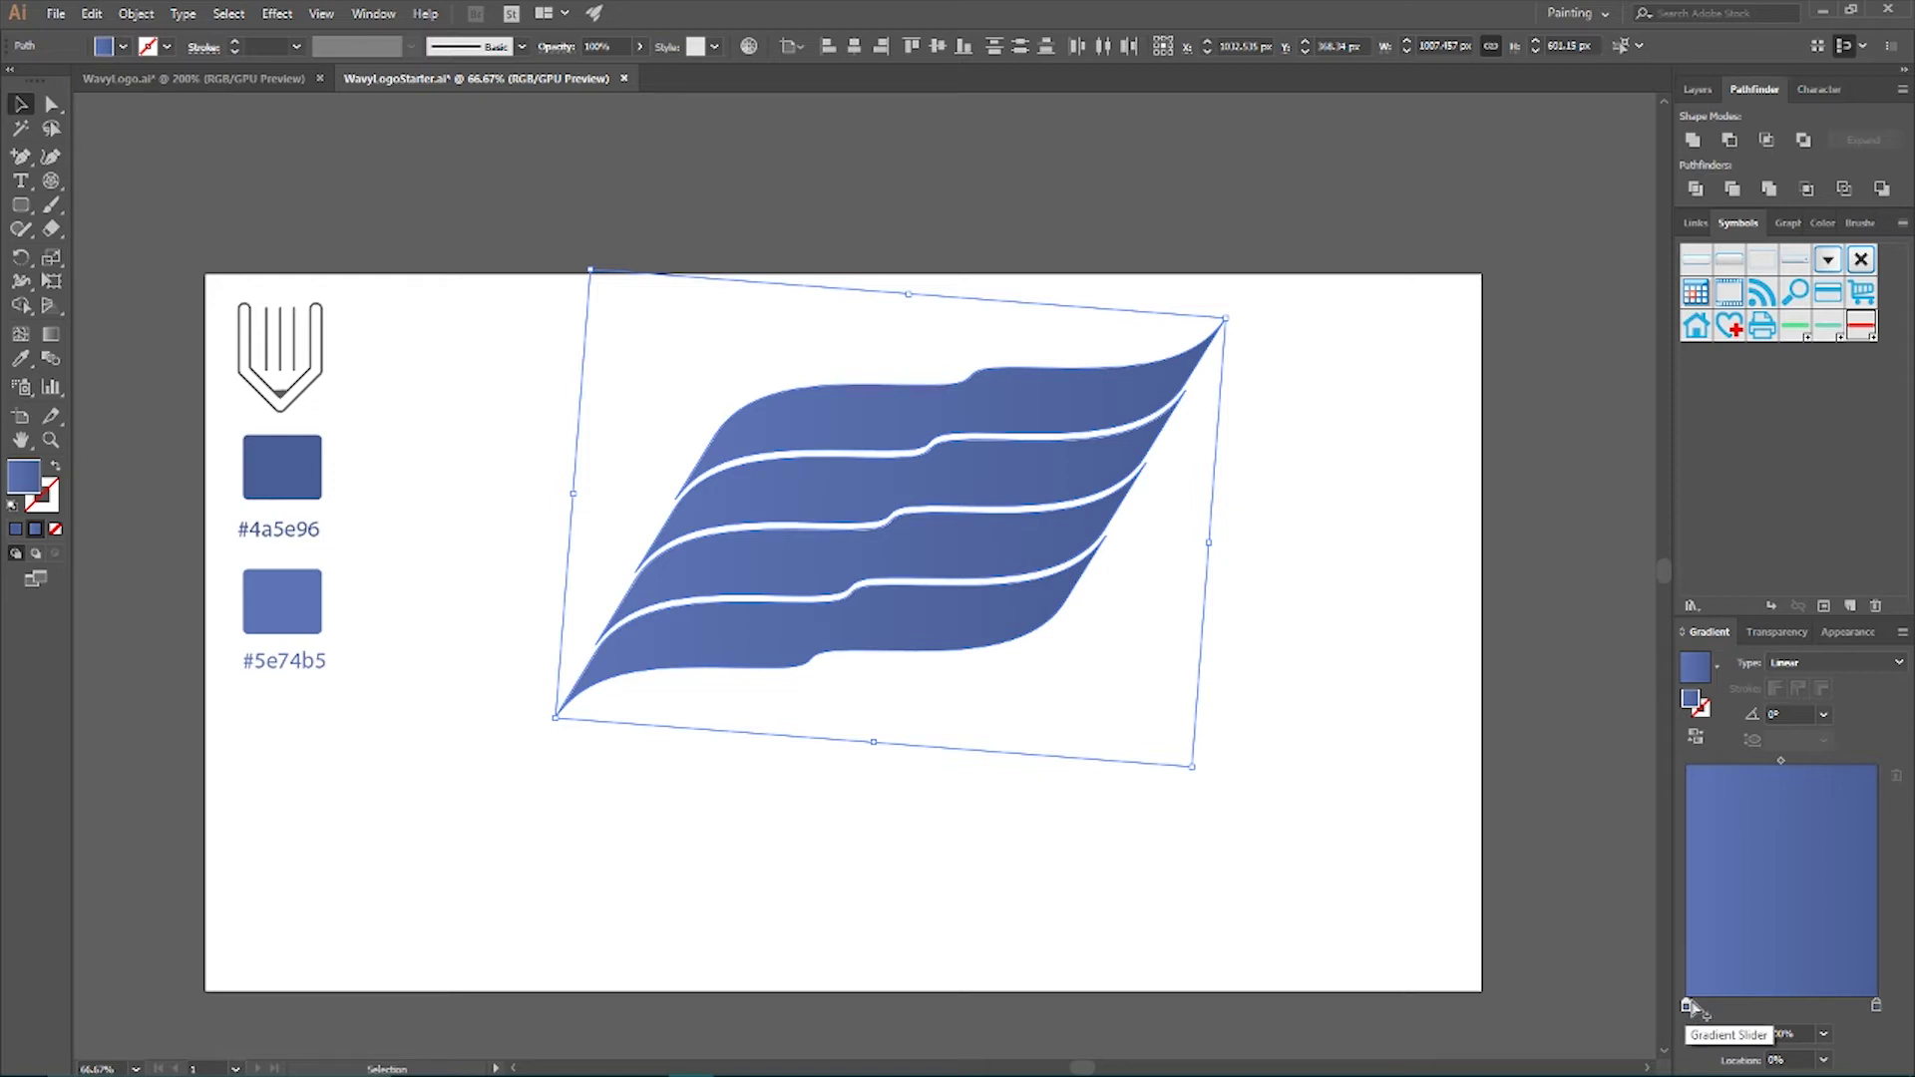
drag(1691, 1005, 1697, 1005)
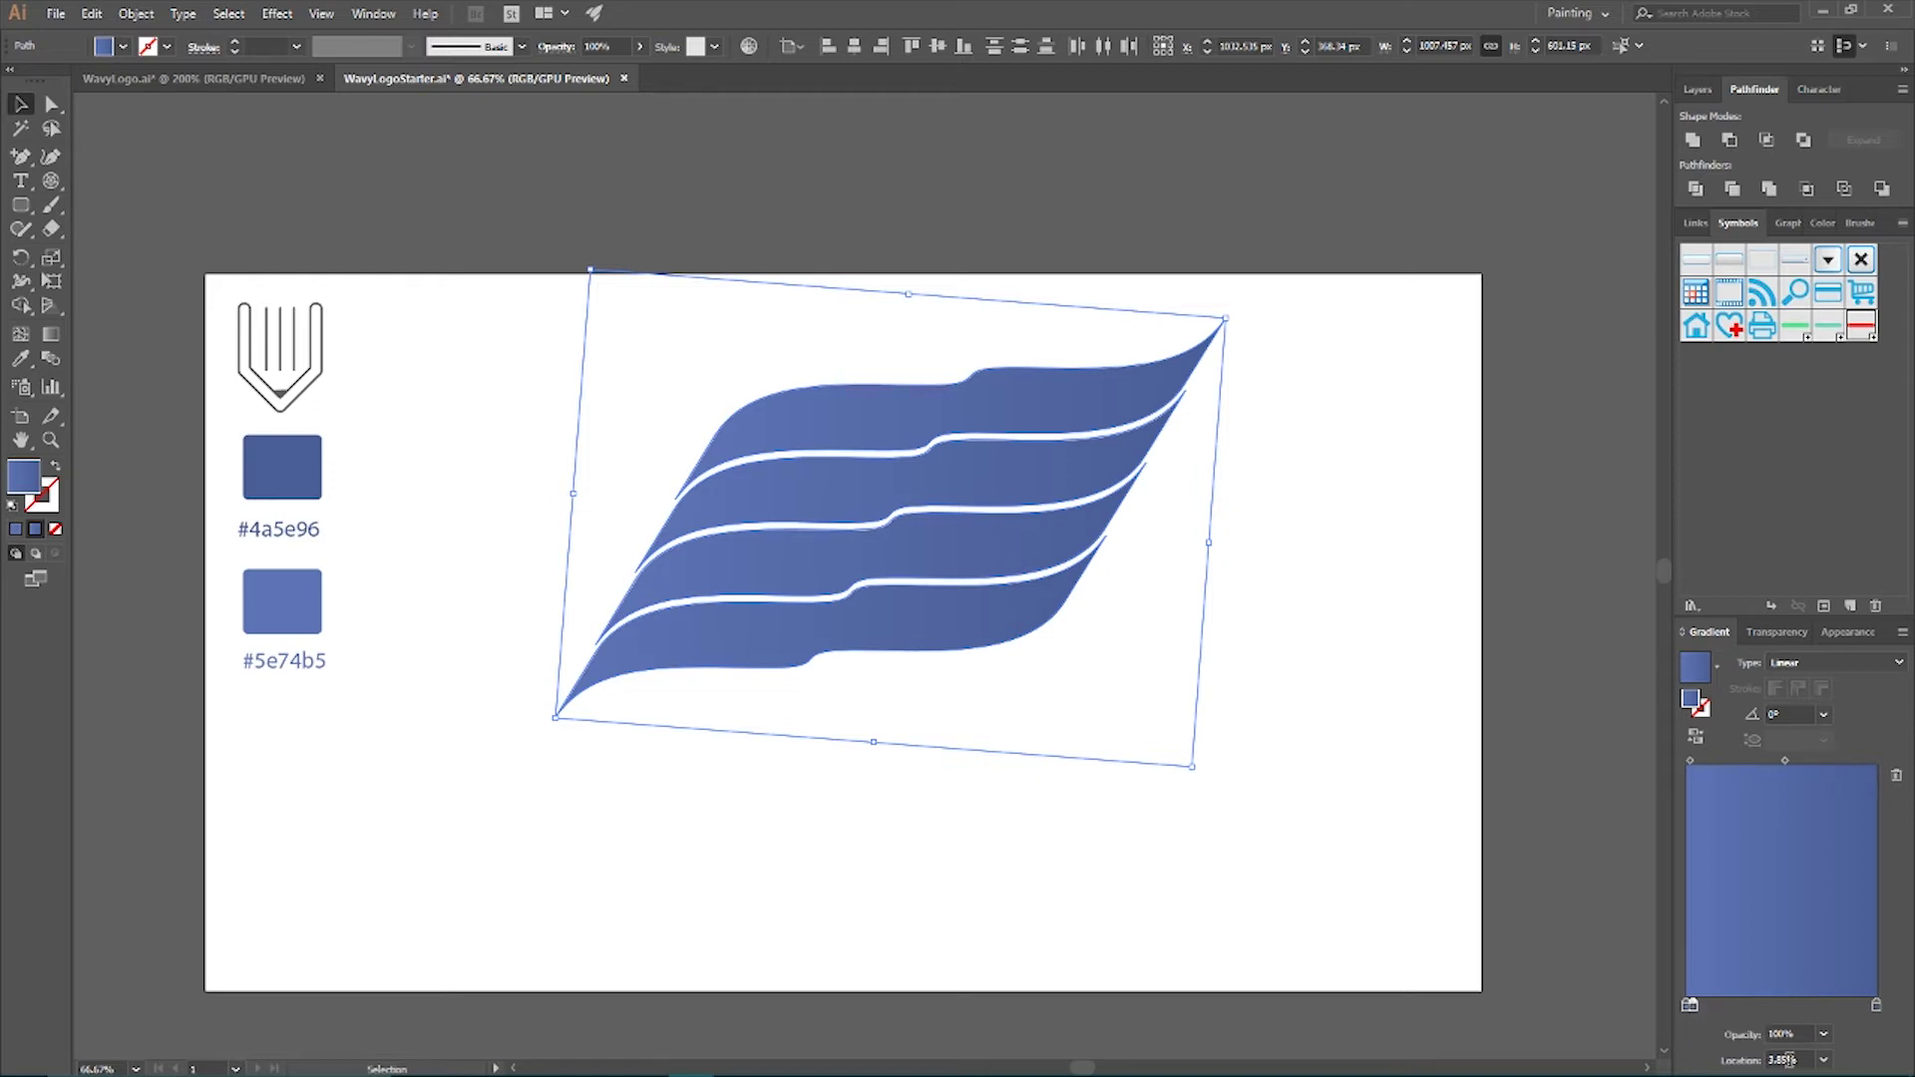
double_click(1790, 1059)
key(BackSpace)
key(Return)
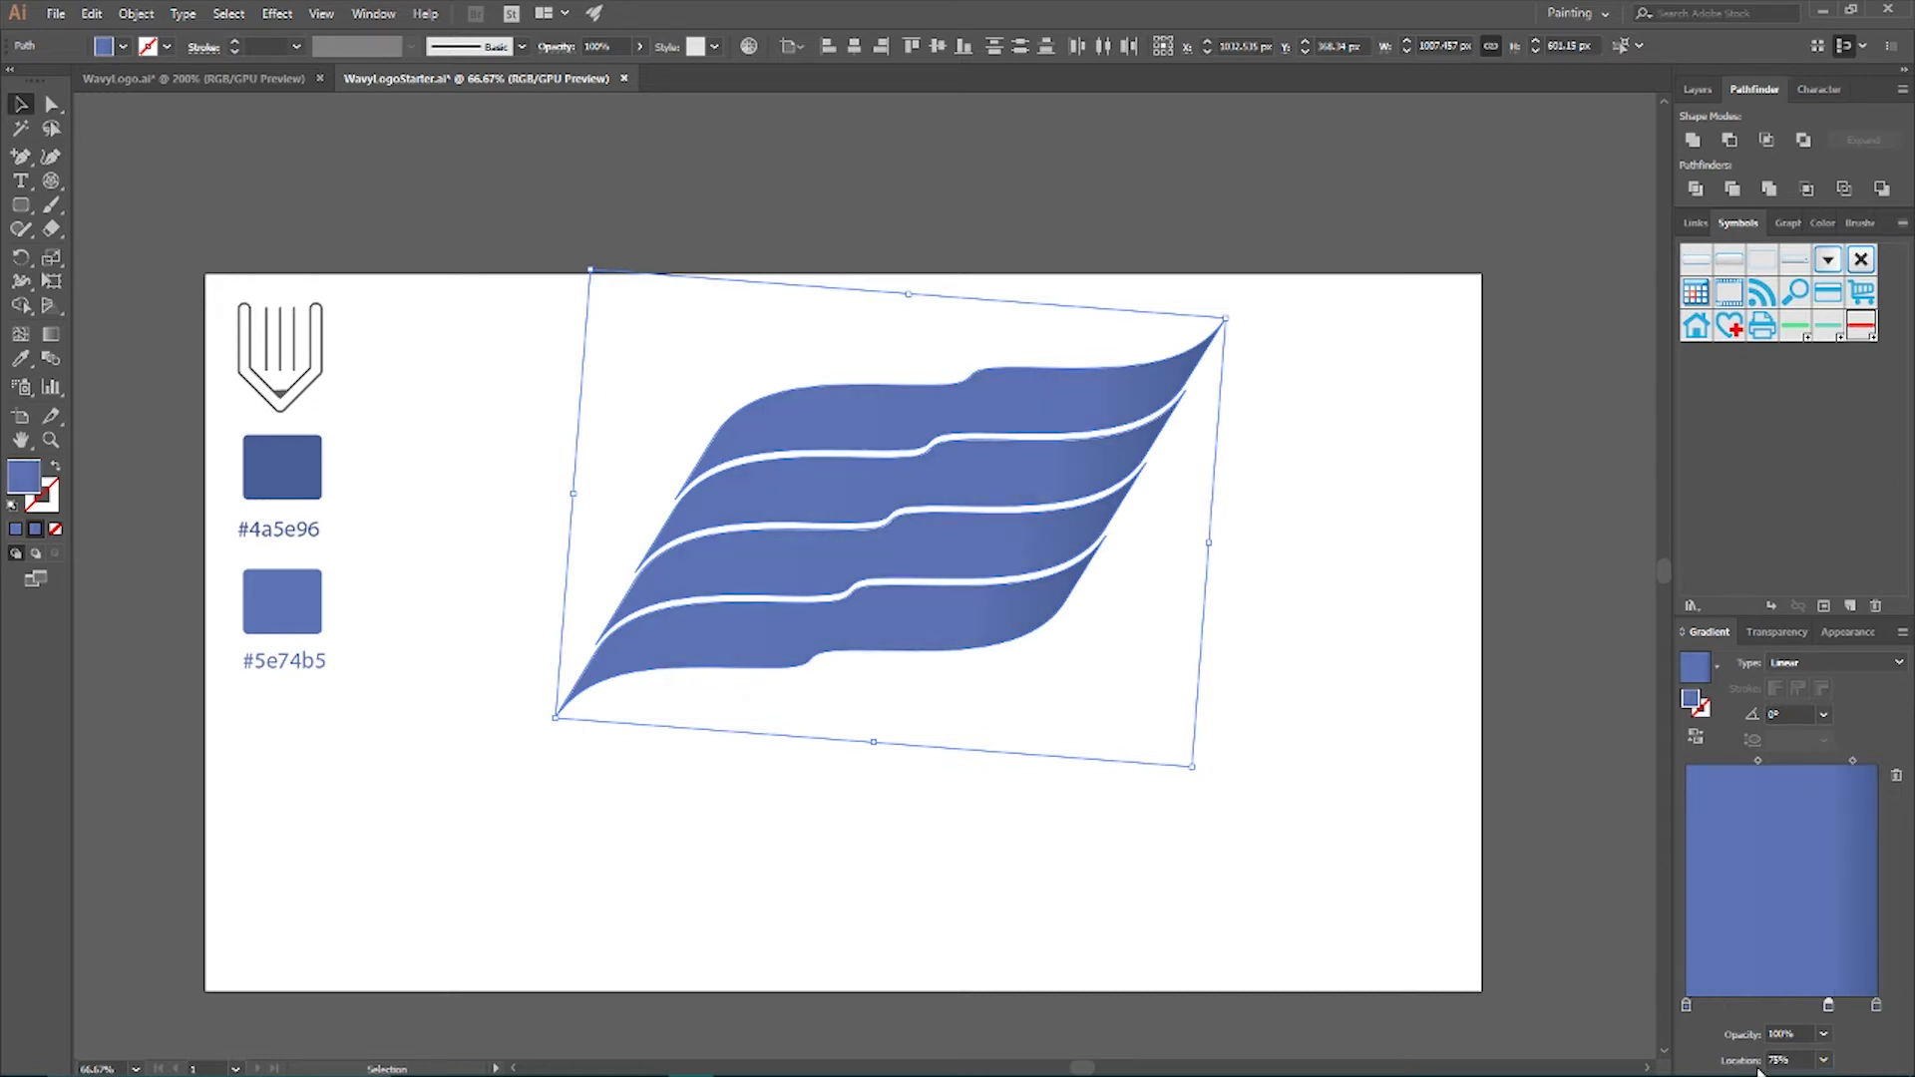
key(super+plus)
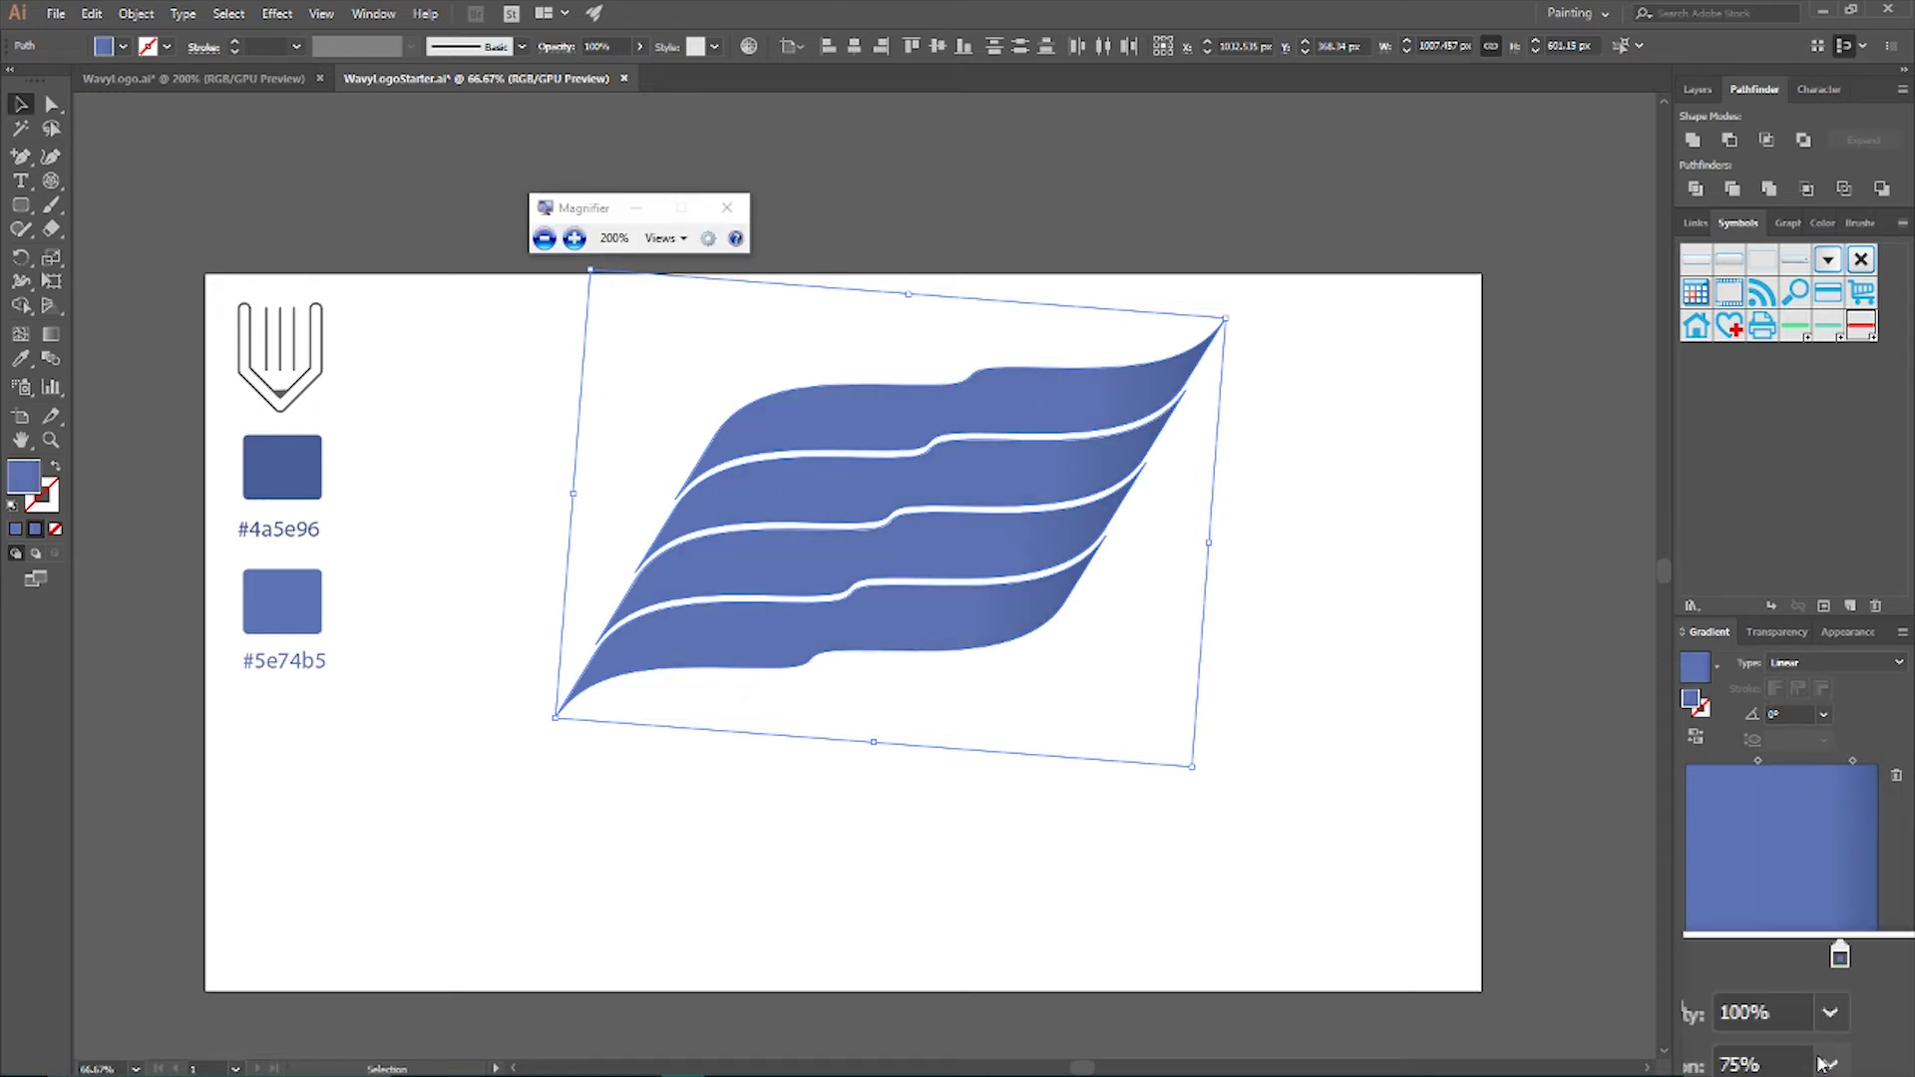
key(super+Escape)
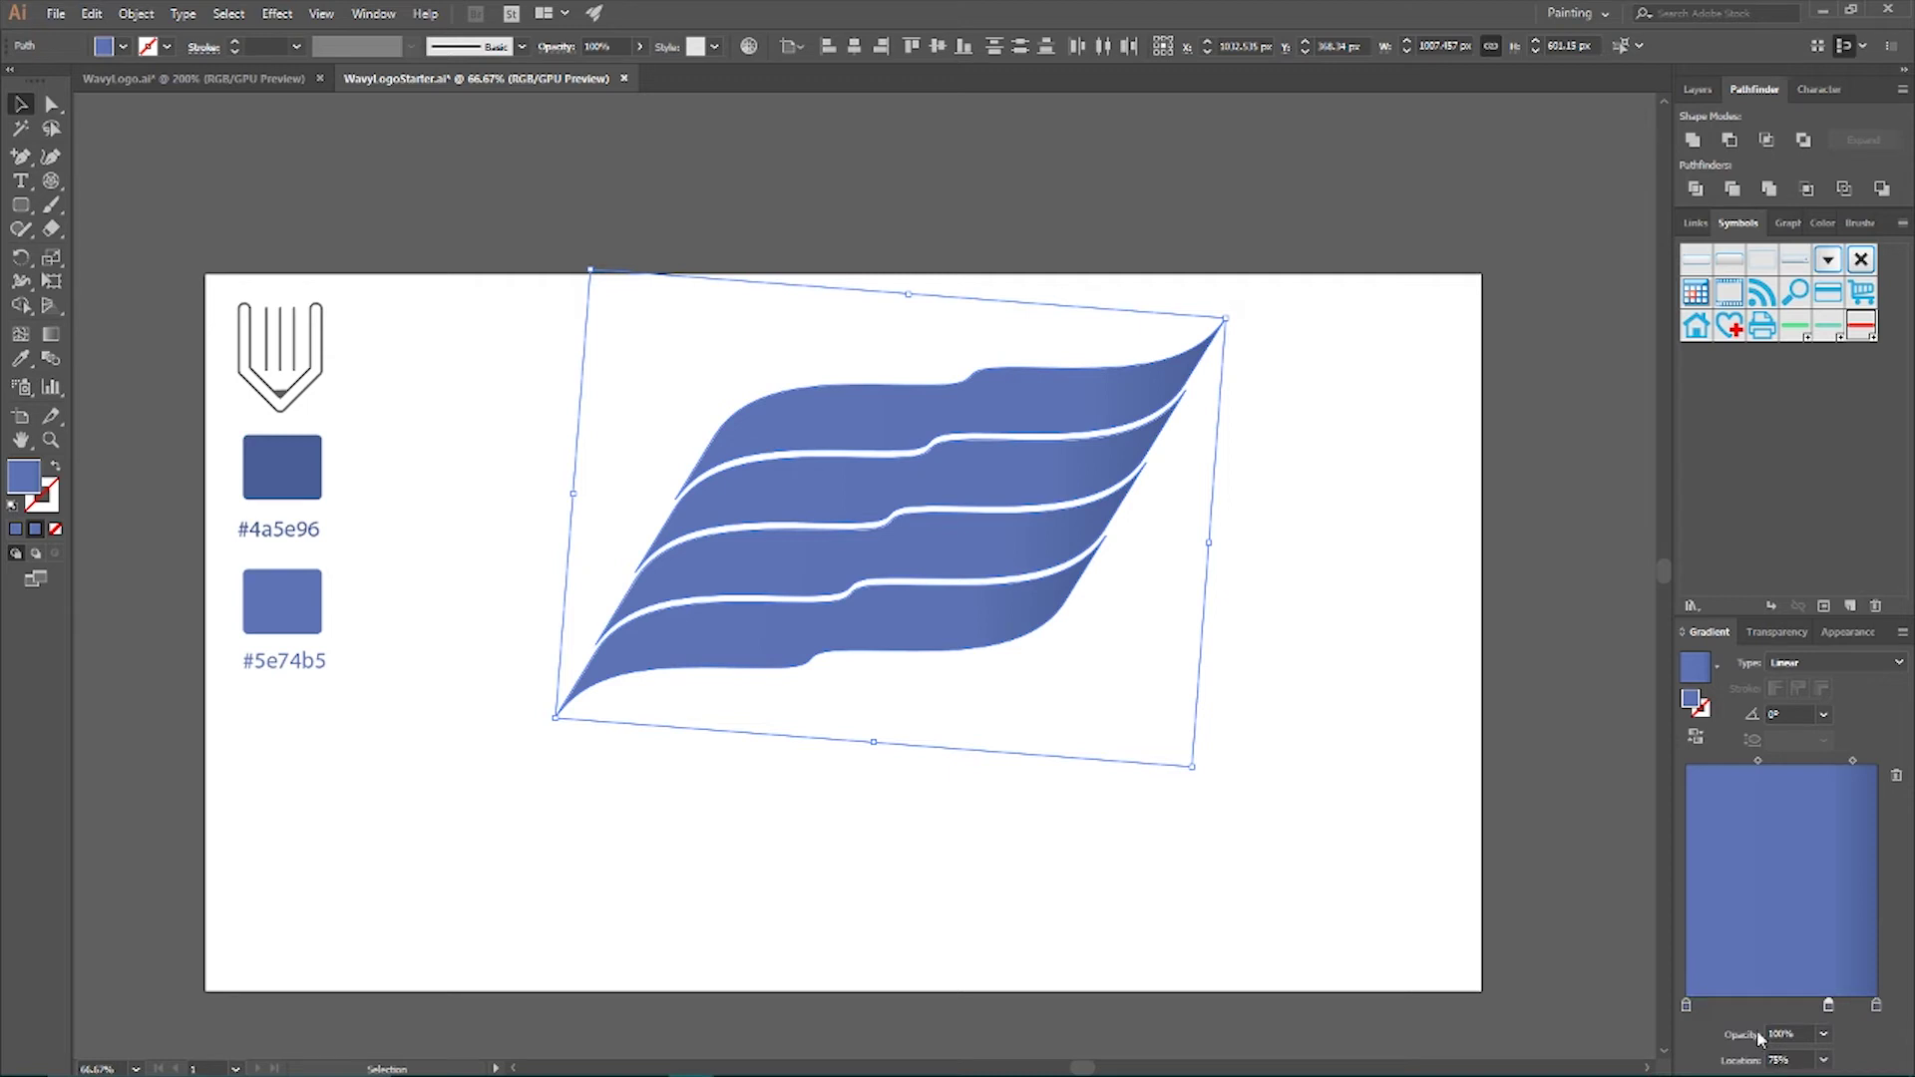
Set the leftmost gradient stop's location to 25%
click(1686, 1005)
drag(1775, 1059, 1752, 1057)
key(BackSpace)
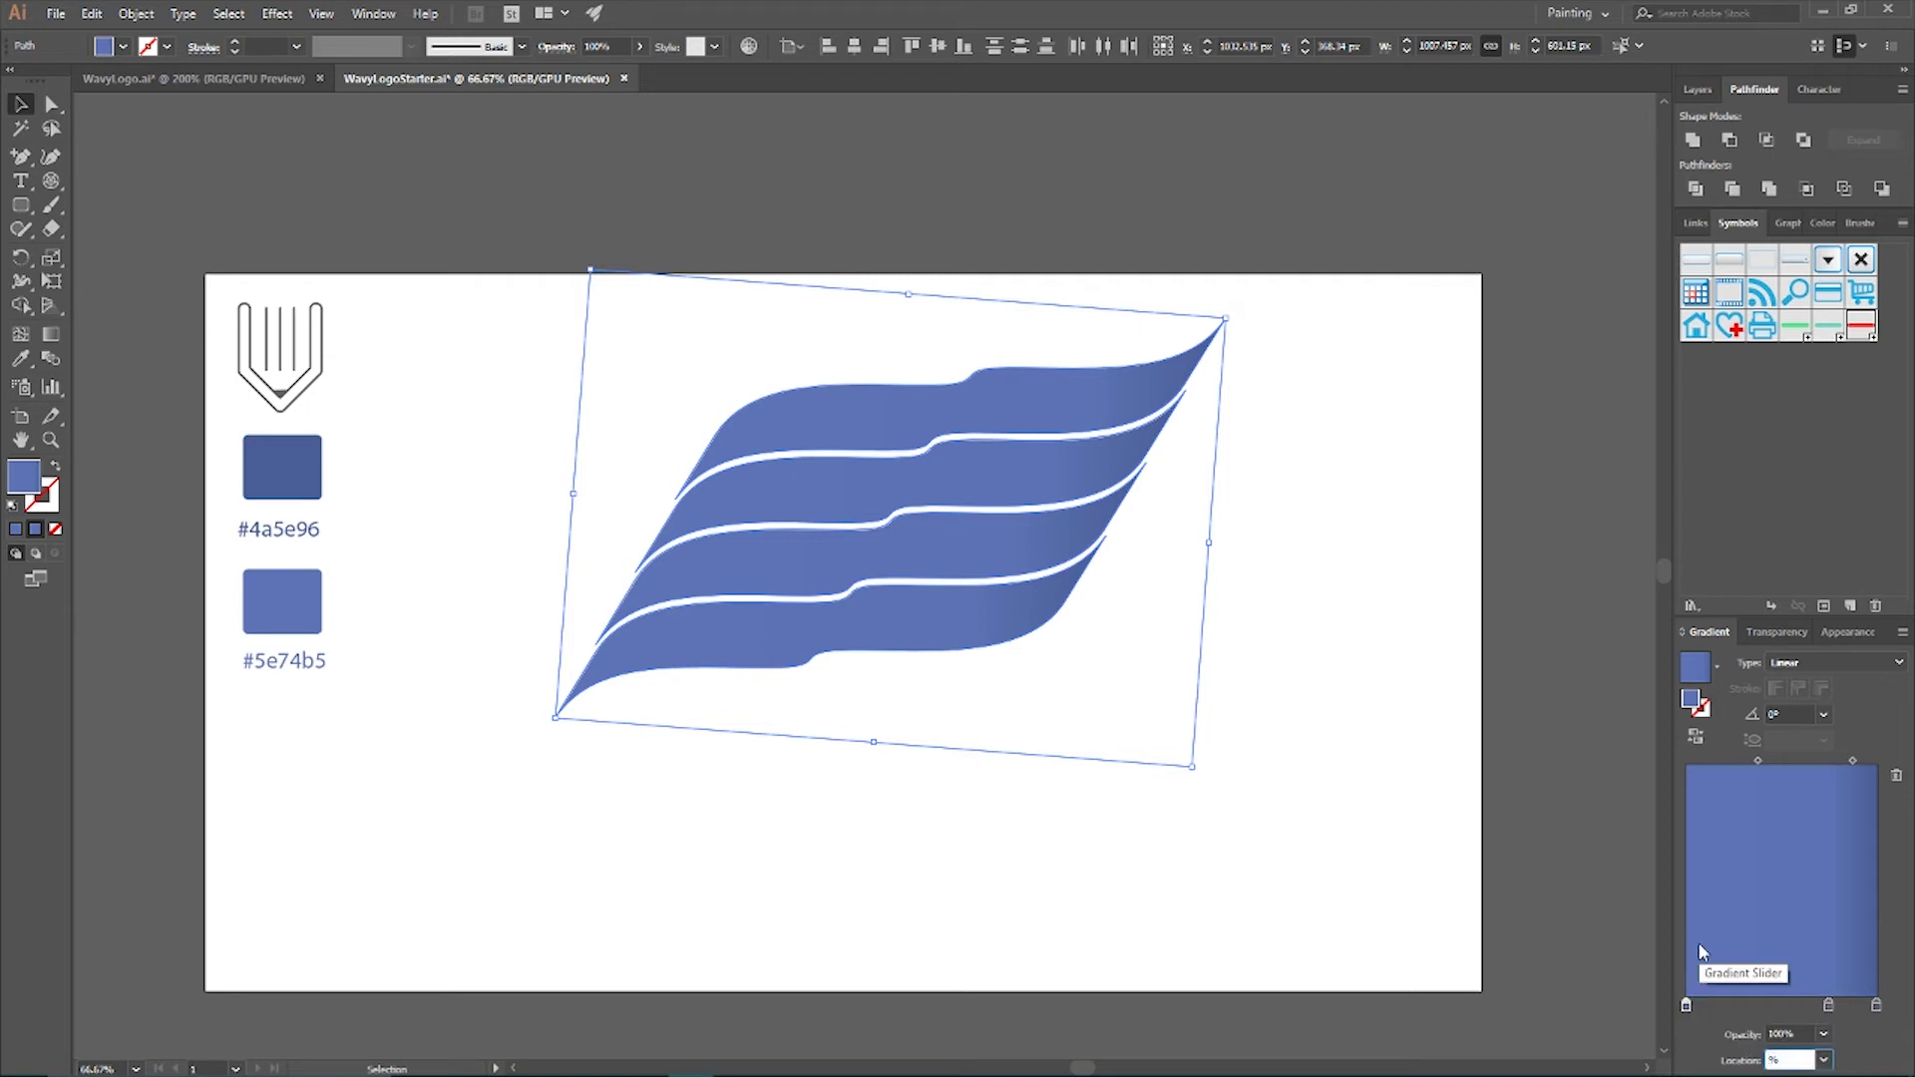
text(25)
key(Return)
Add a new gradient stop near the right end and set its location to 0%
drag(1876, 1006, 1873, 1009)
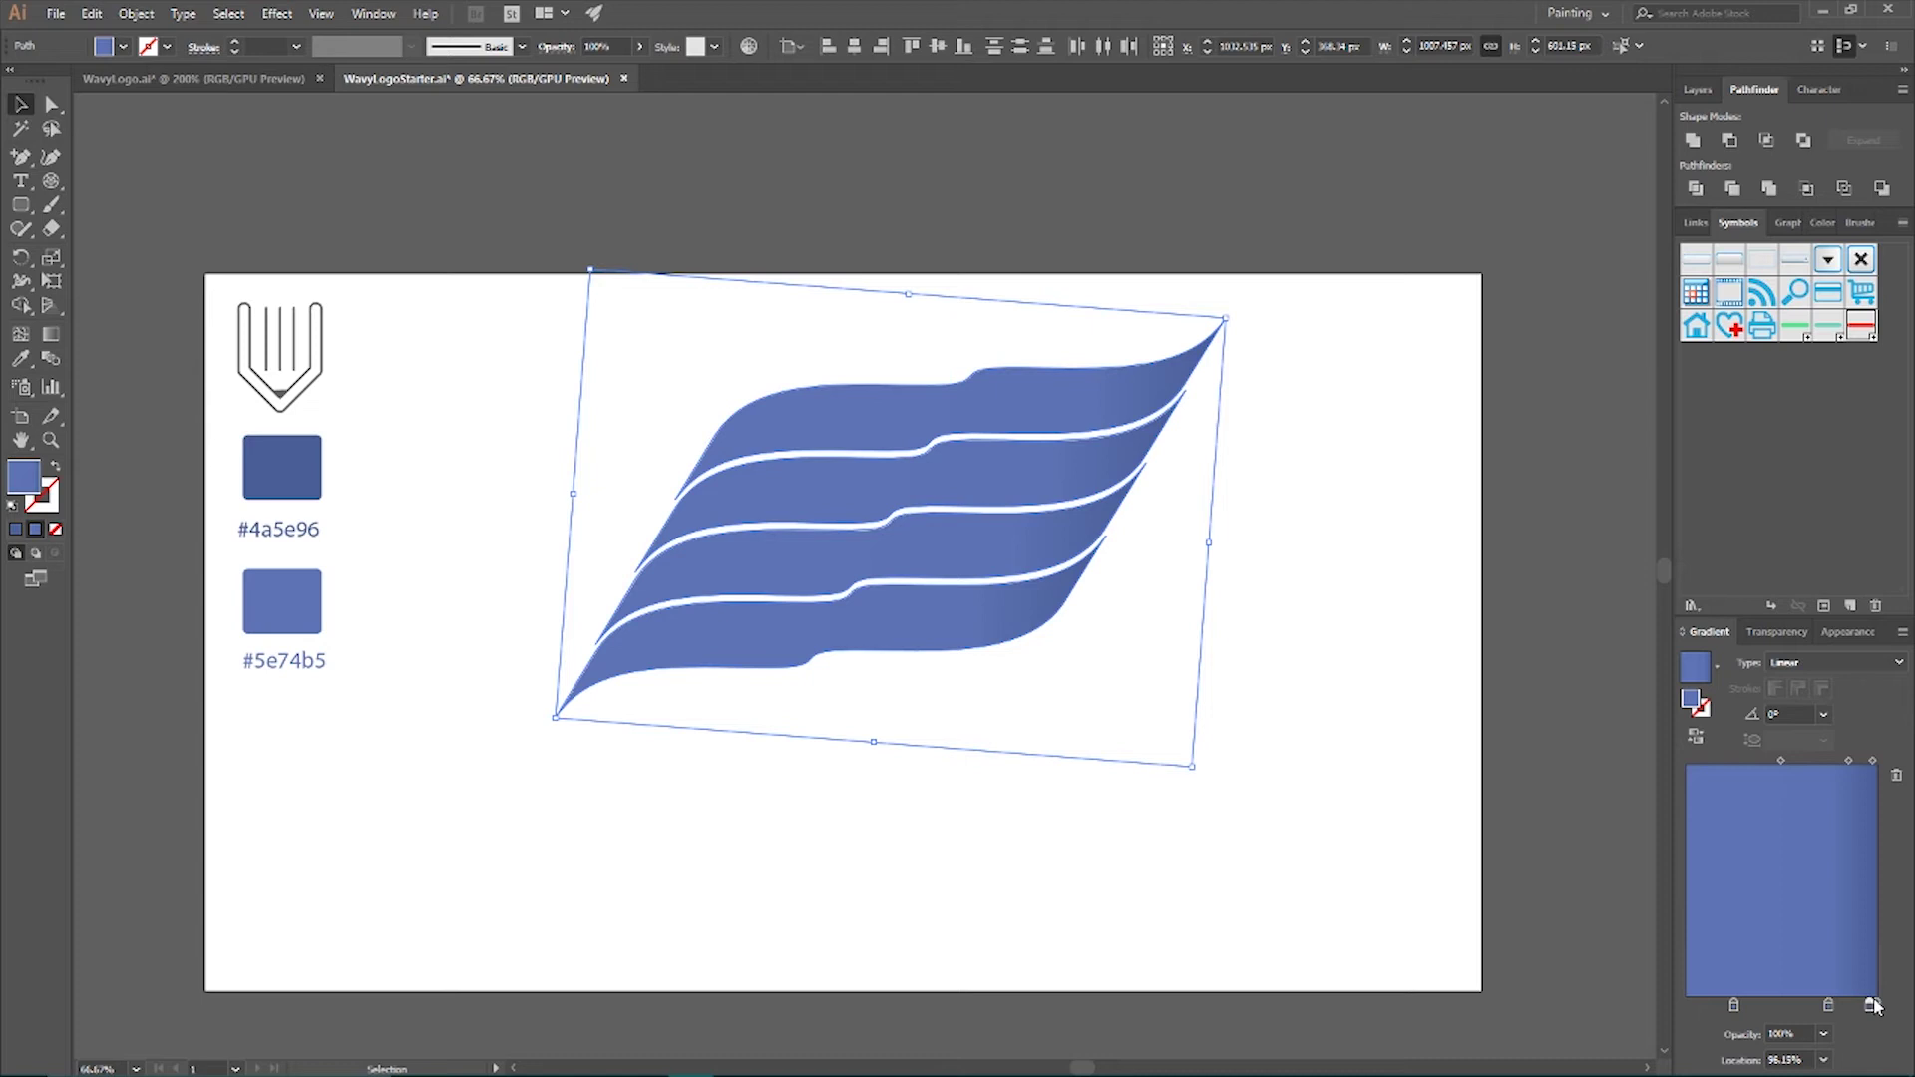
click(1861, 1005)
double_click(1785, 1059)
text(0)
key(Return)
Set the rightmost gradient stop's location to 50%
click(1872, 1006)
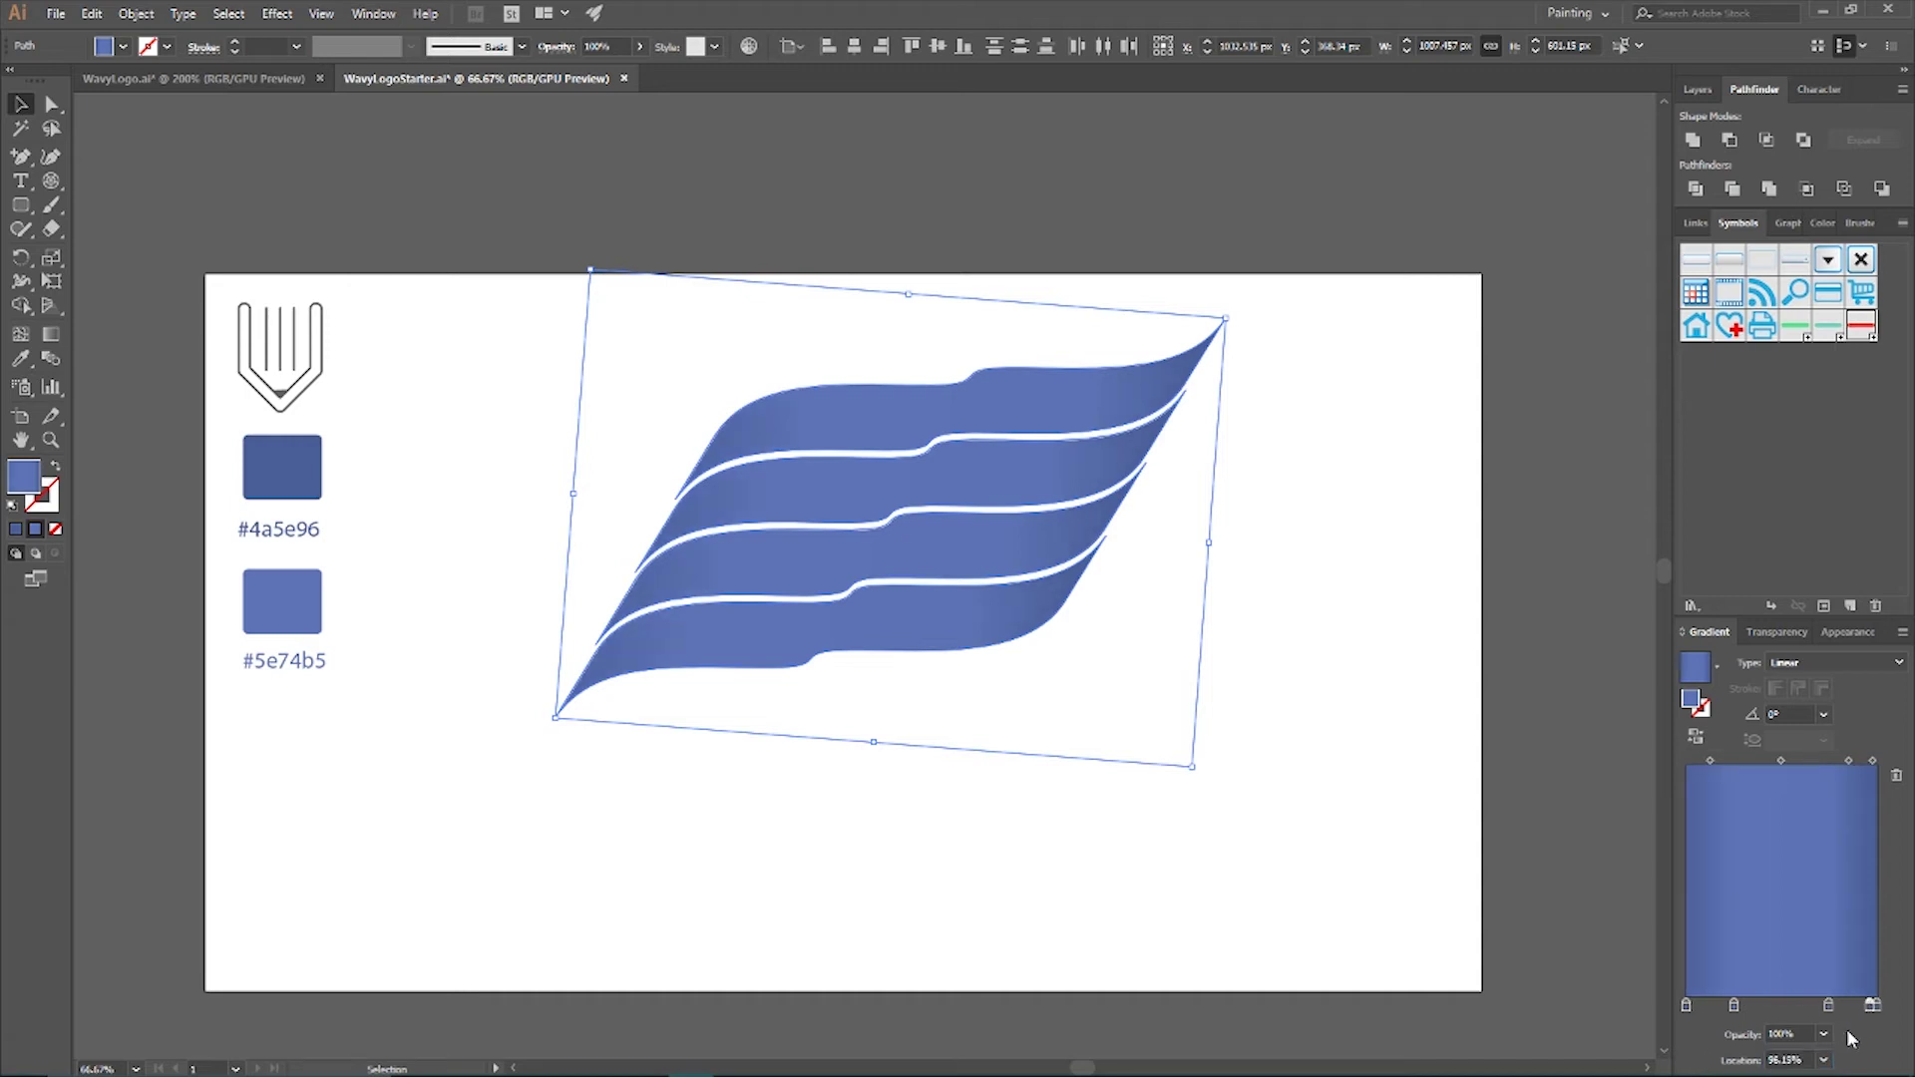
double_click(1789, 1059)
key(BackSpace)
text(3)
key(Return)
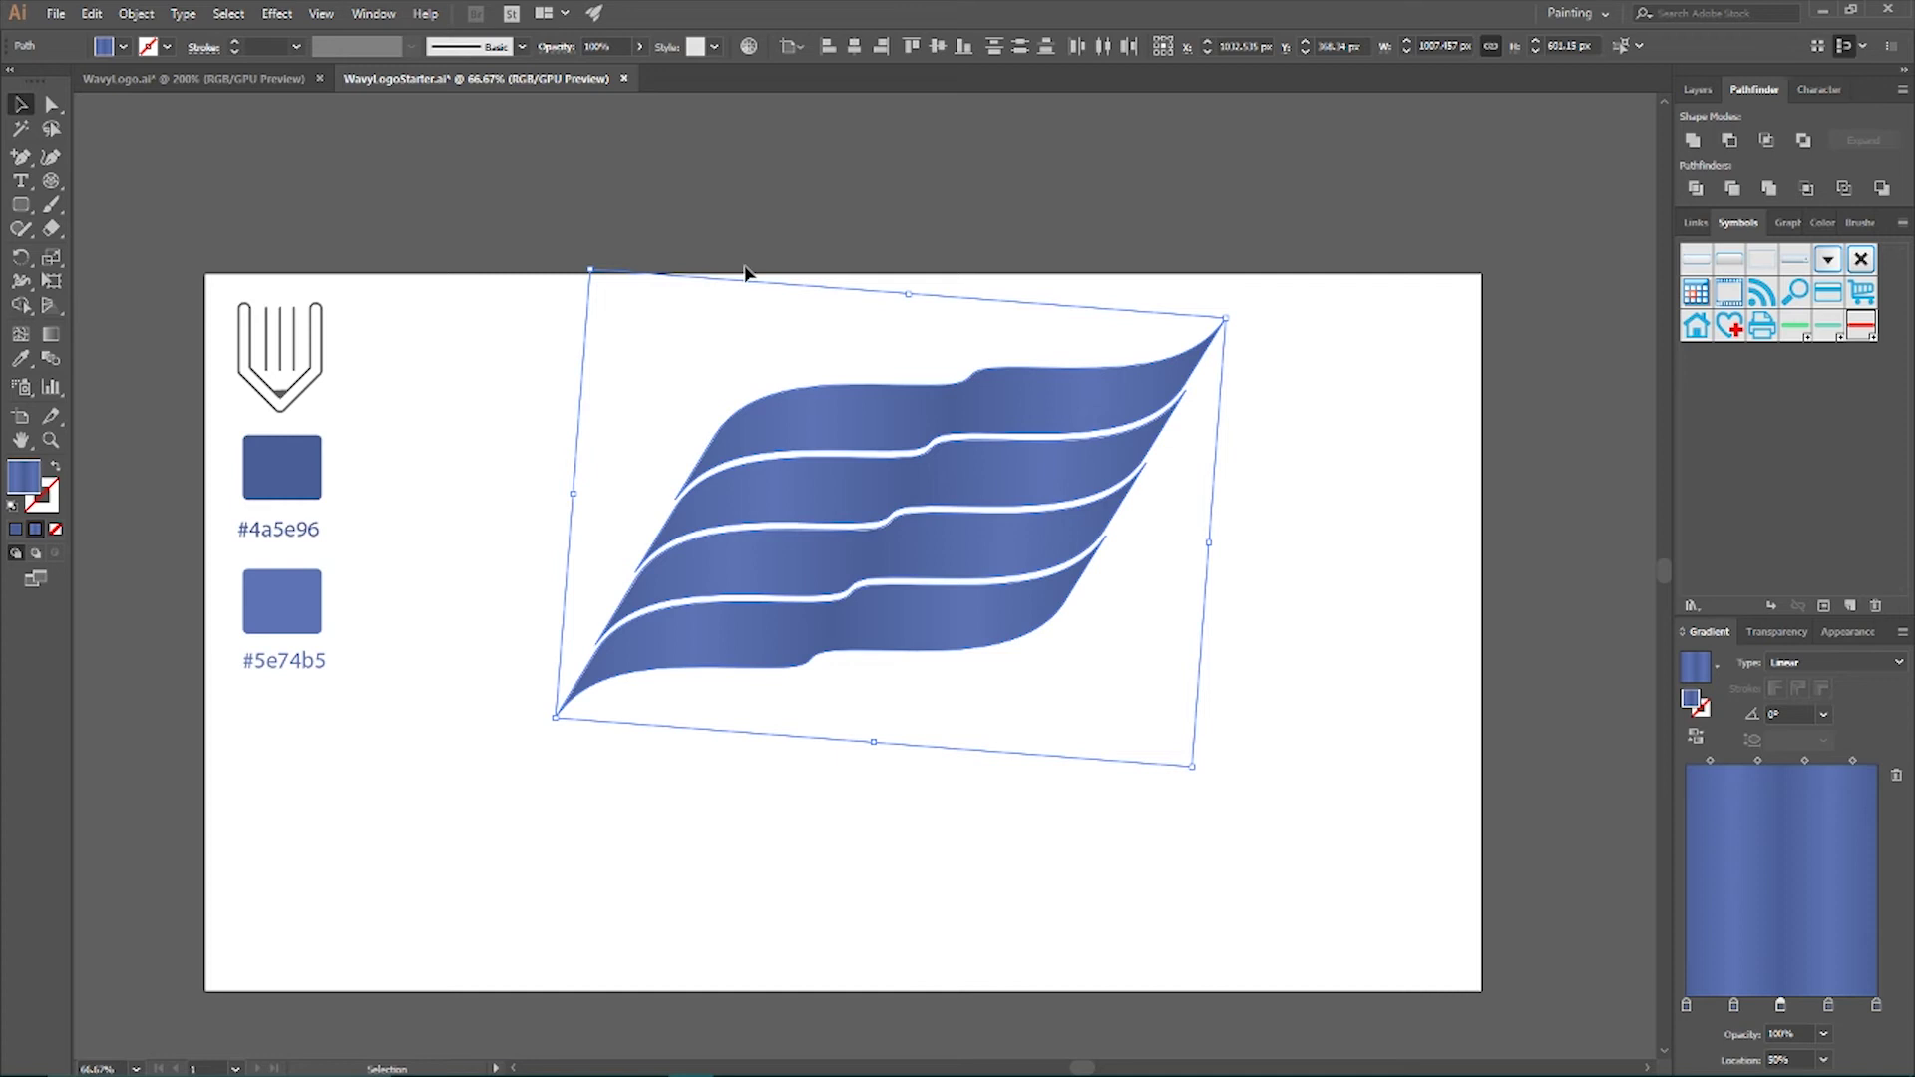
Select all four wave bands and shift a gradient midpoint to 58.21%, then preview the shading
click(628, 297)
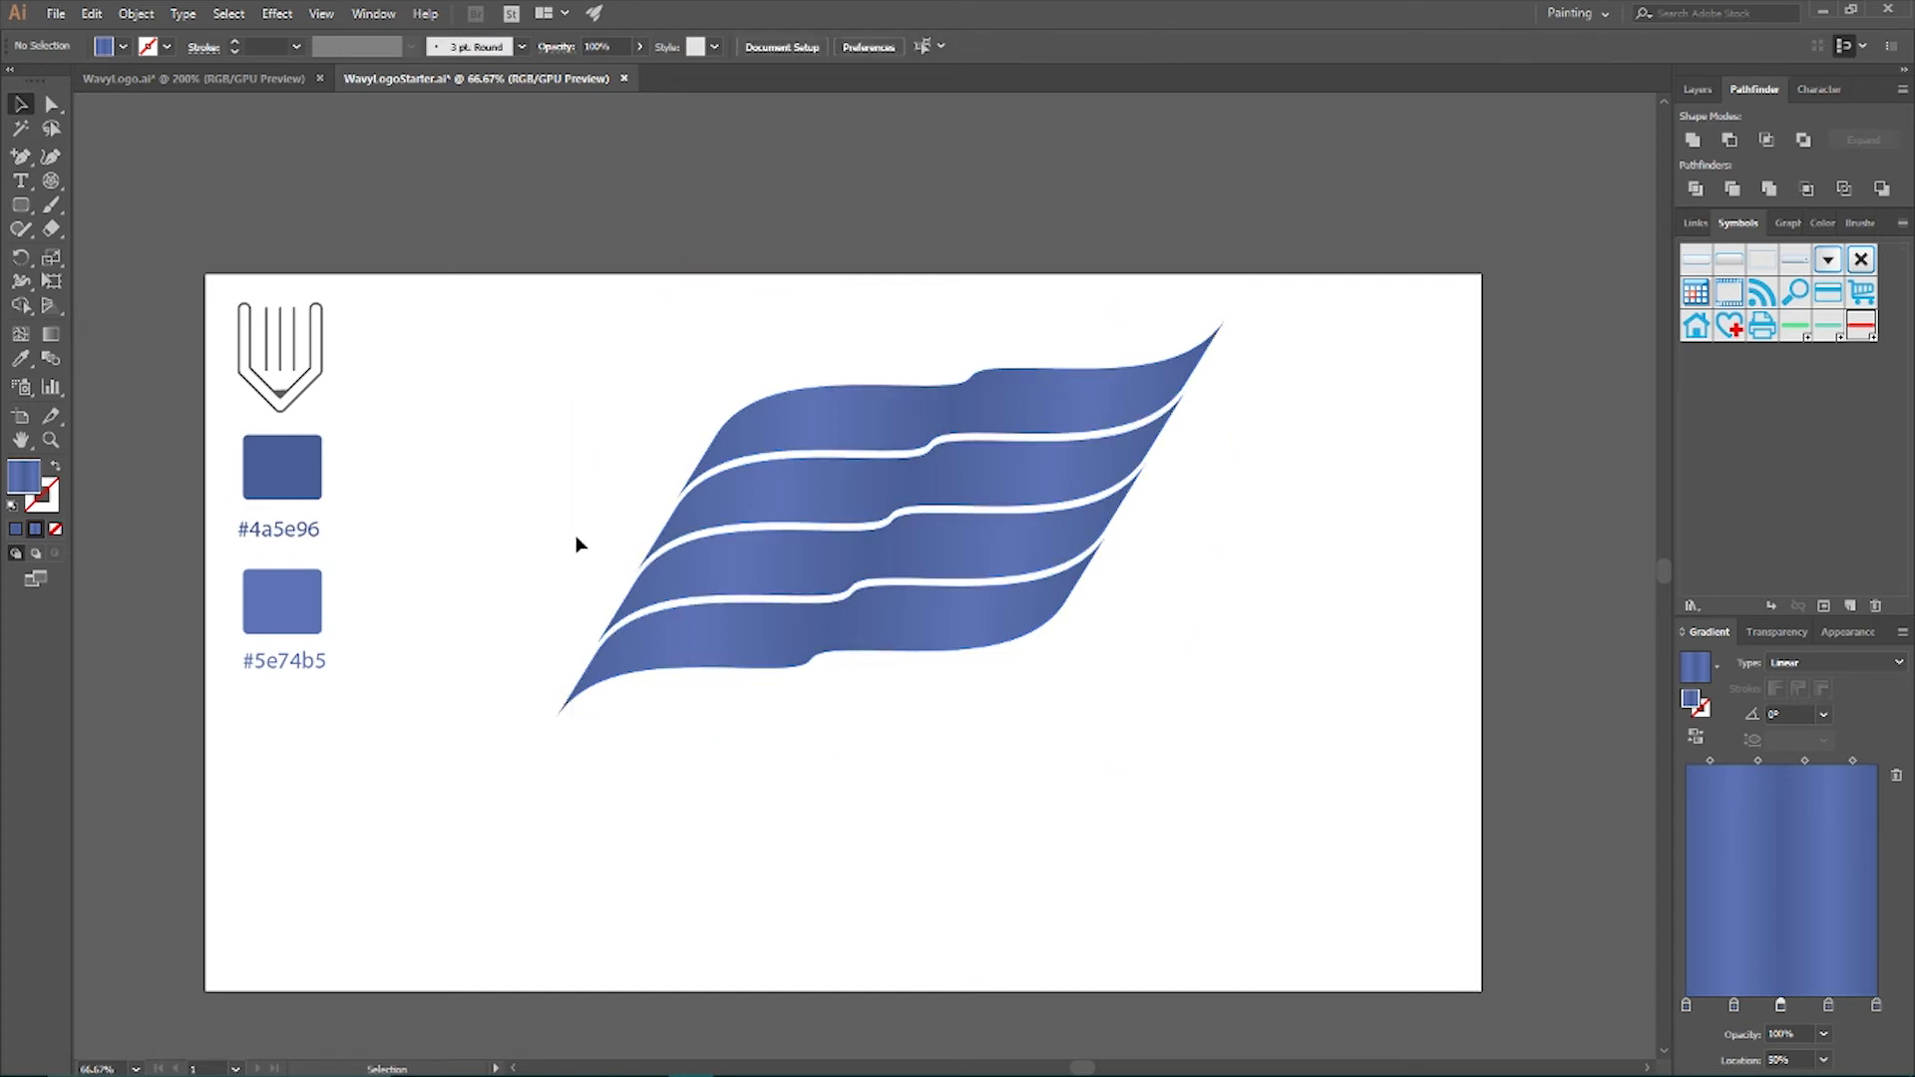
click(684, 522)
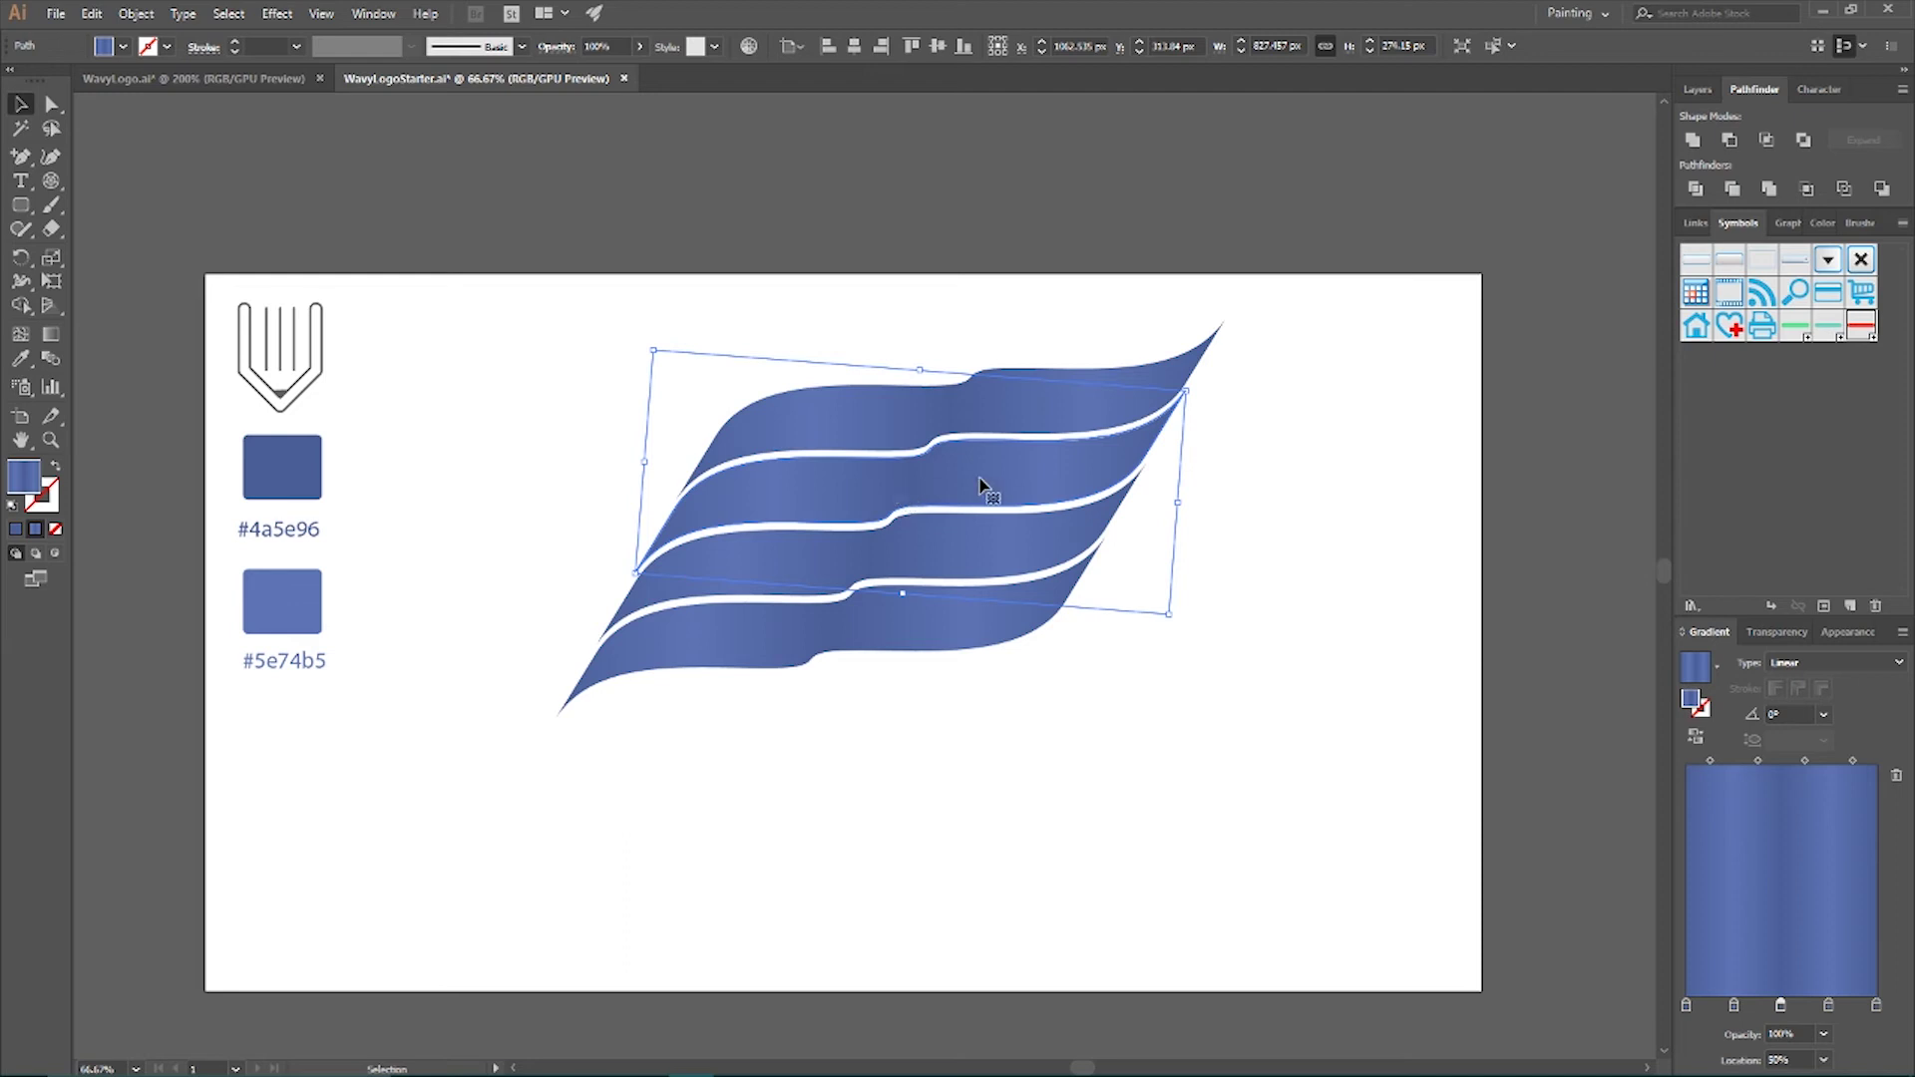
click(1223, 443)
drag(1303, 249, 808, 672)
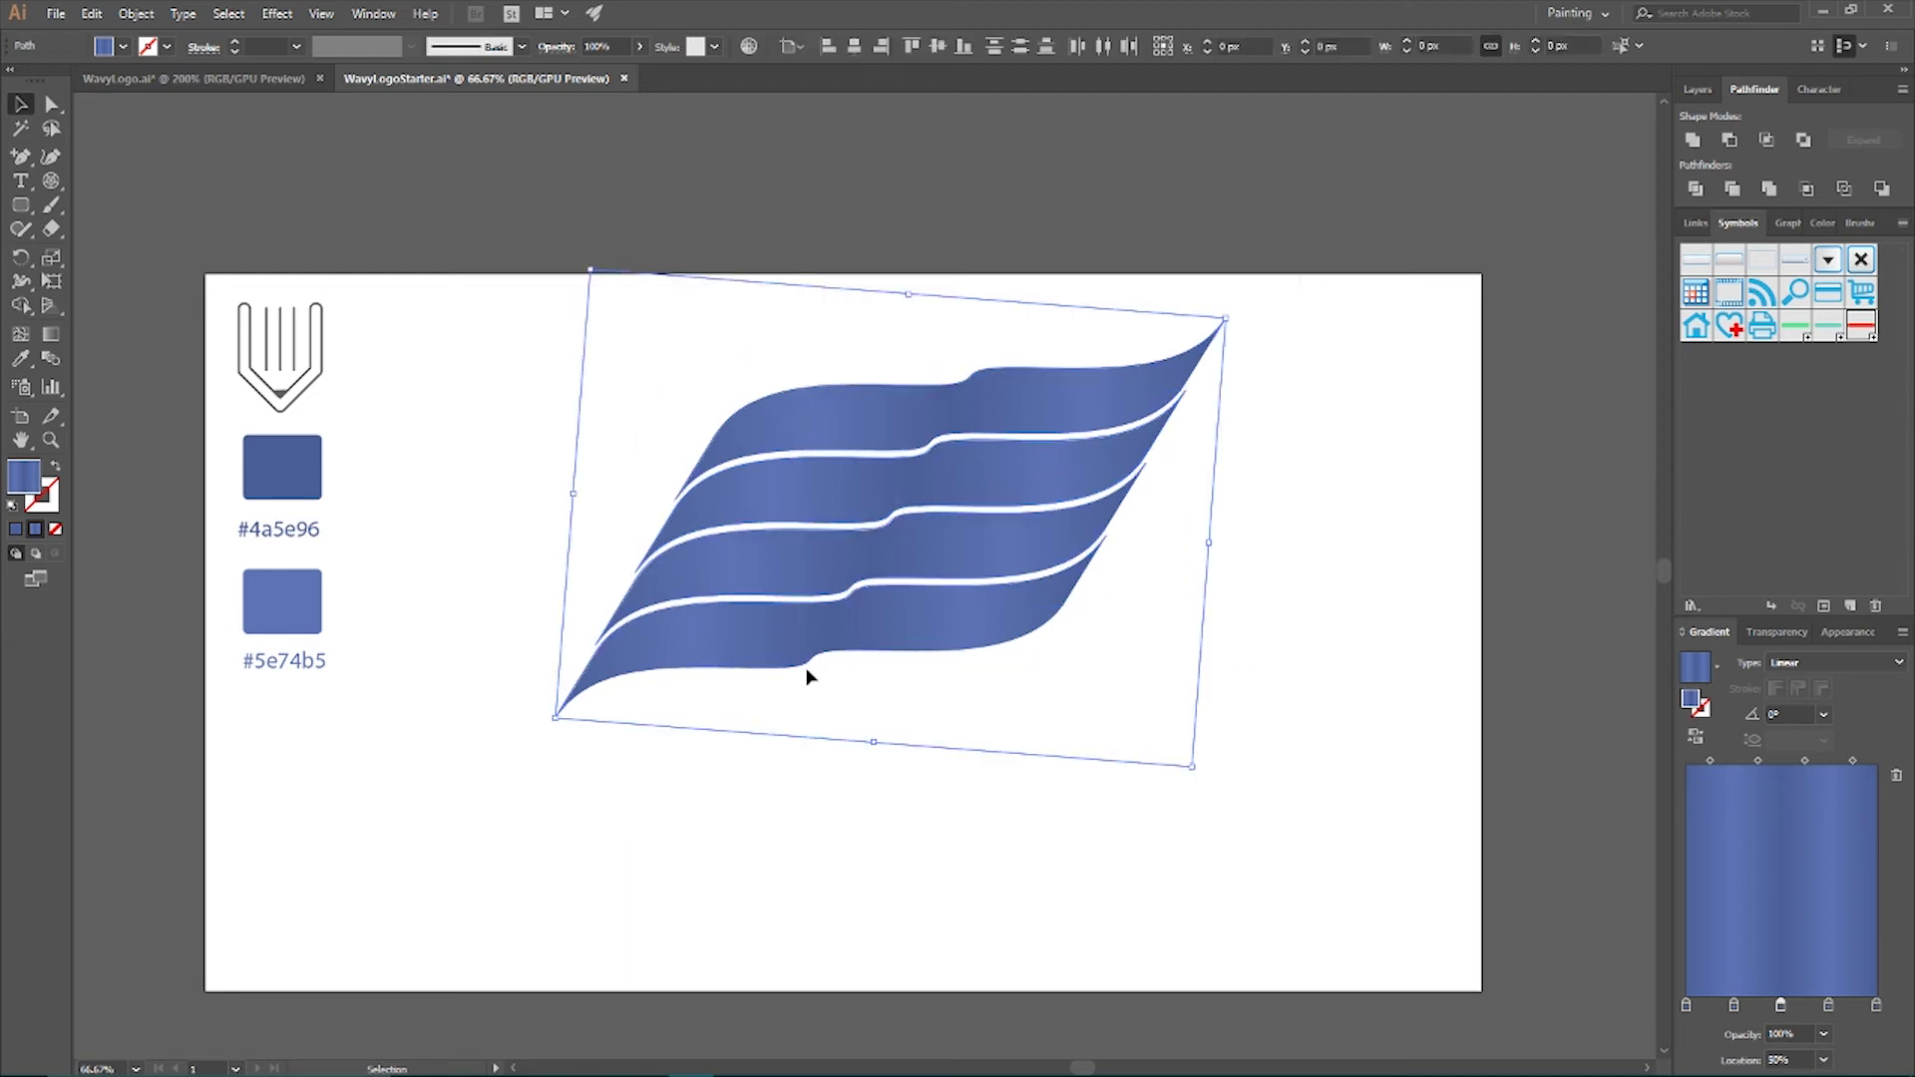
click(1377, 632)
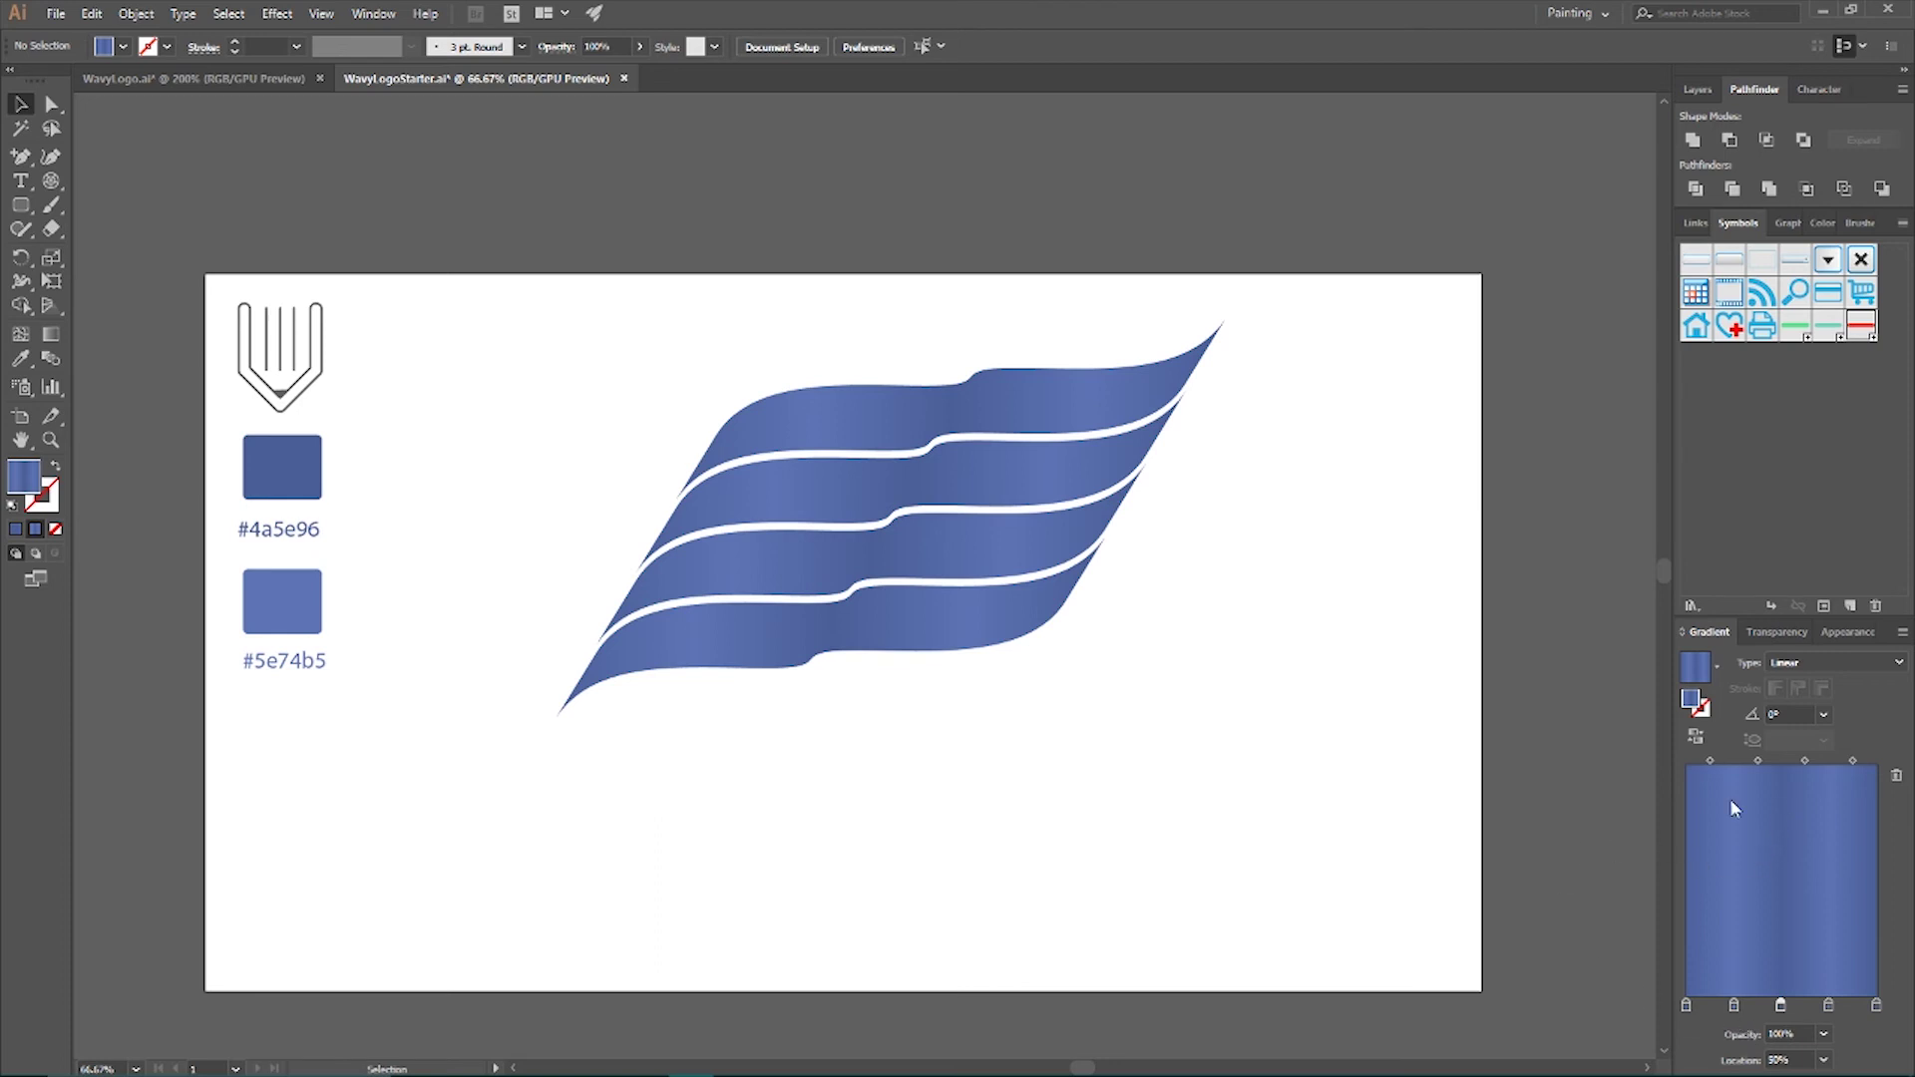
drag(716, 276, 1346, 798)
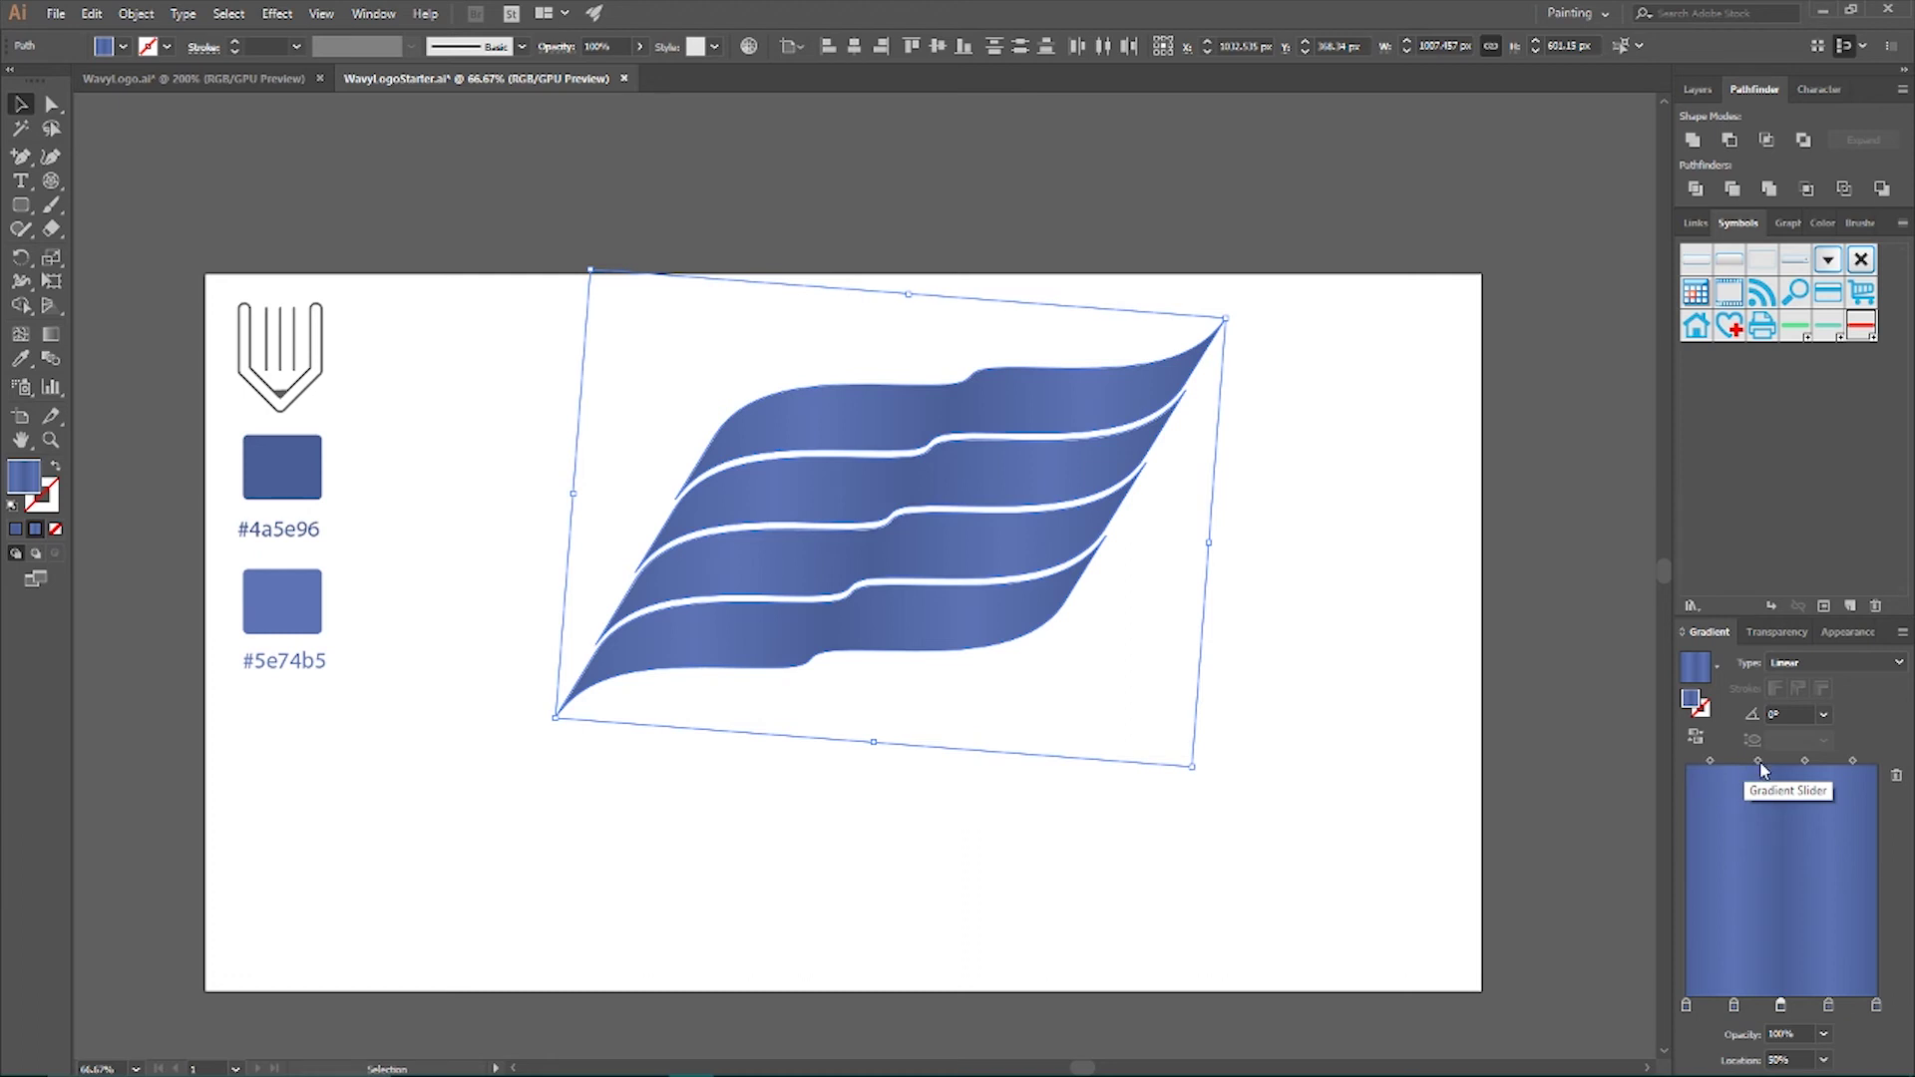
drag(1758, 762, 1787, 762)
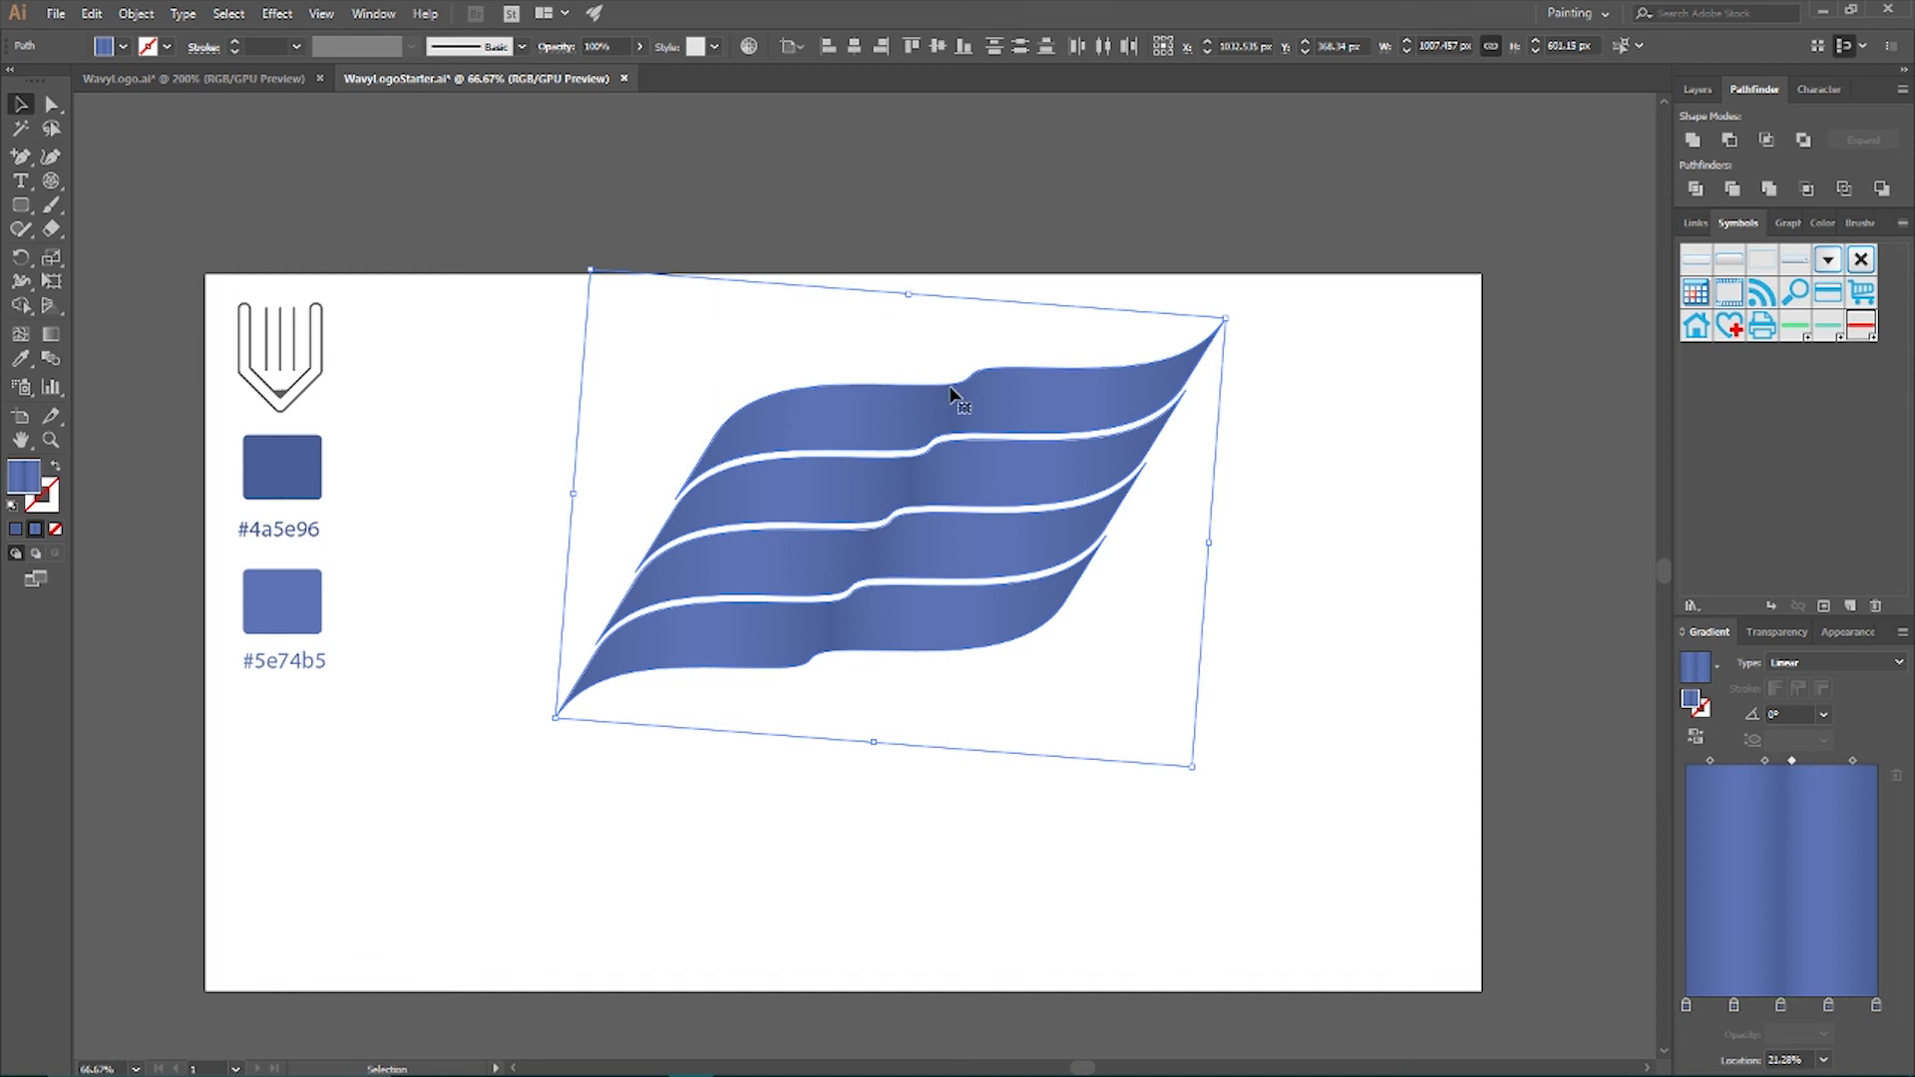
click(1382, 497)
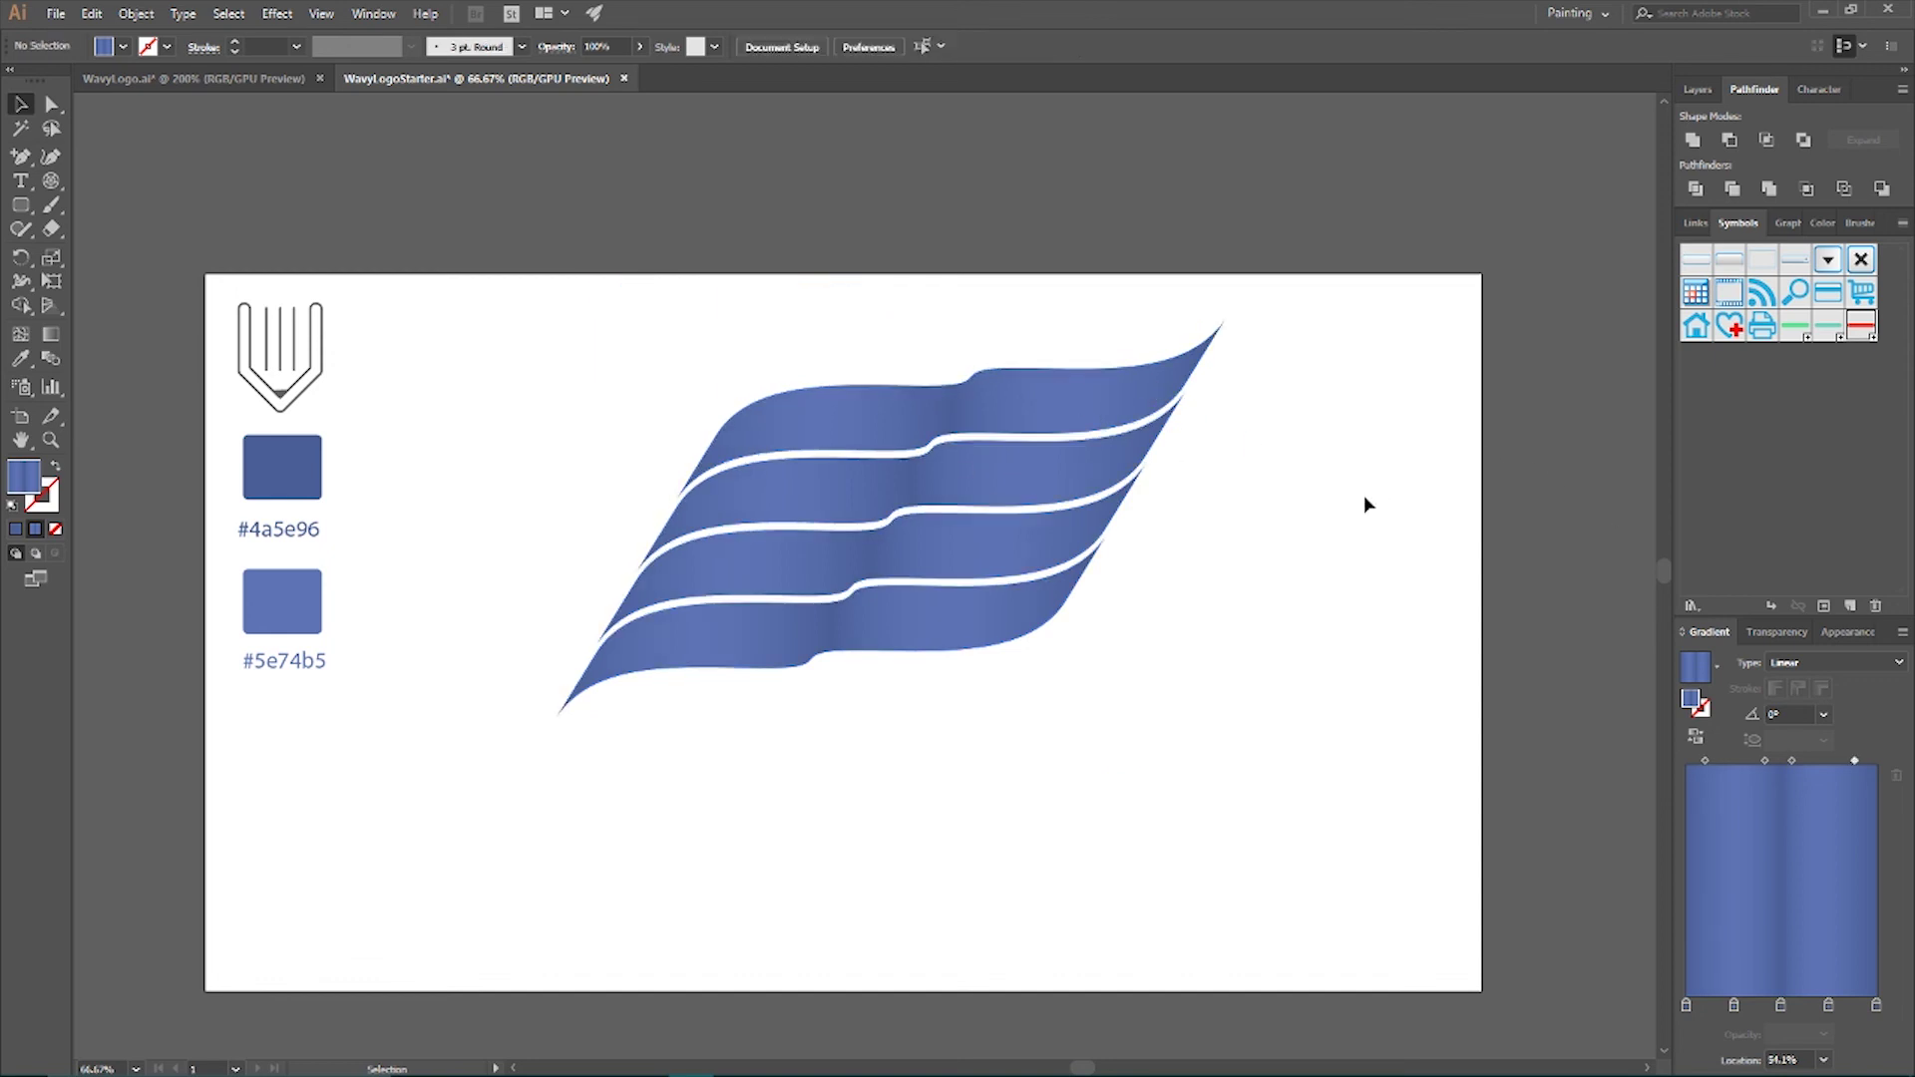
Start a text object below the logo, clear its placeholder text, and deselect it
click(20, 181)
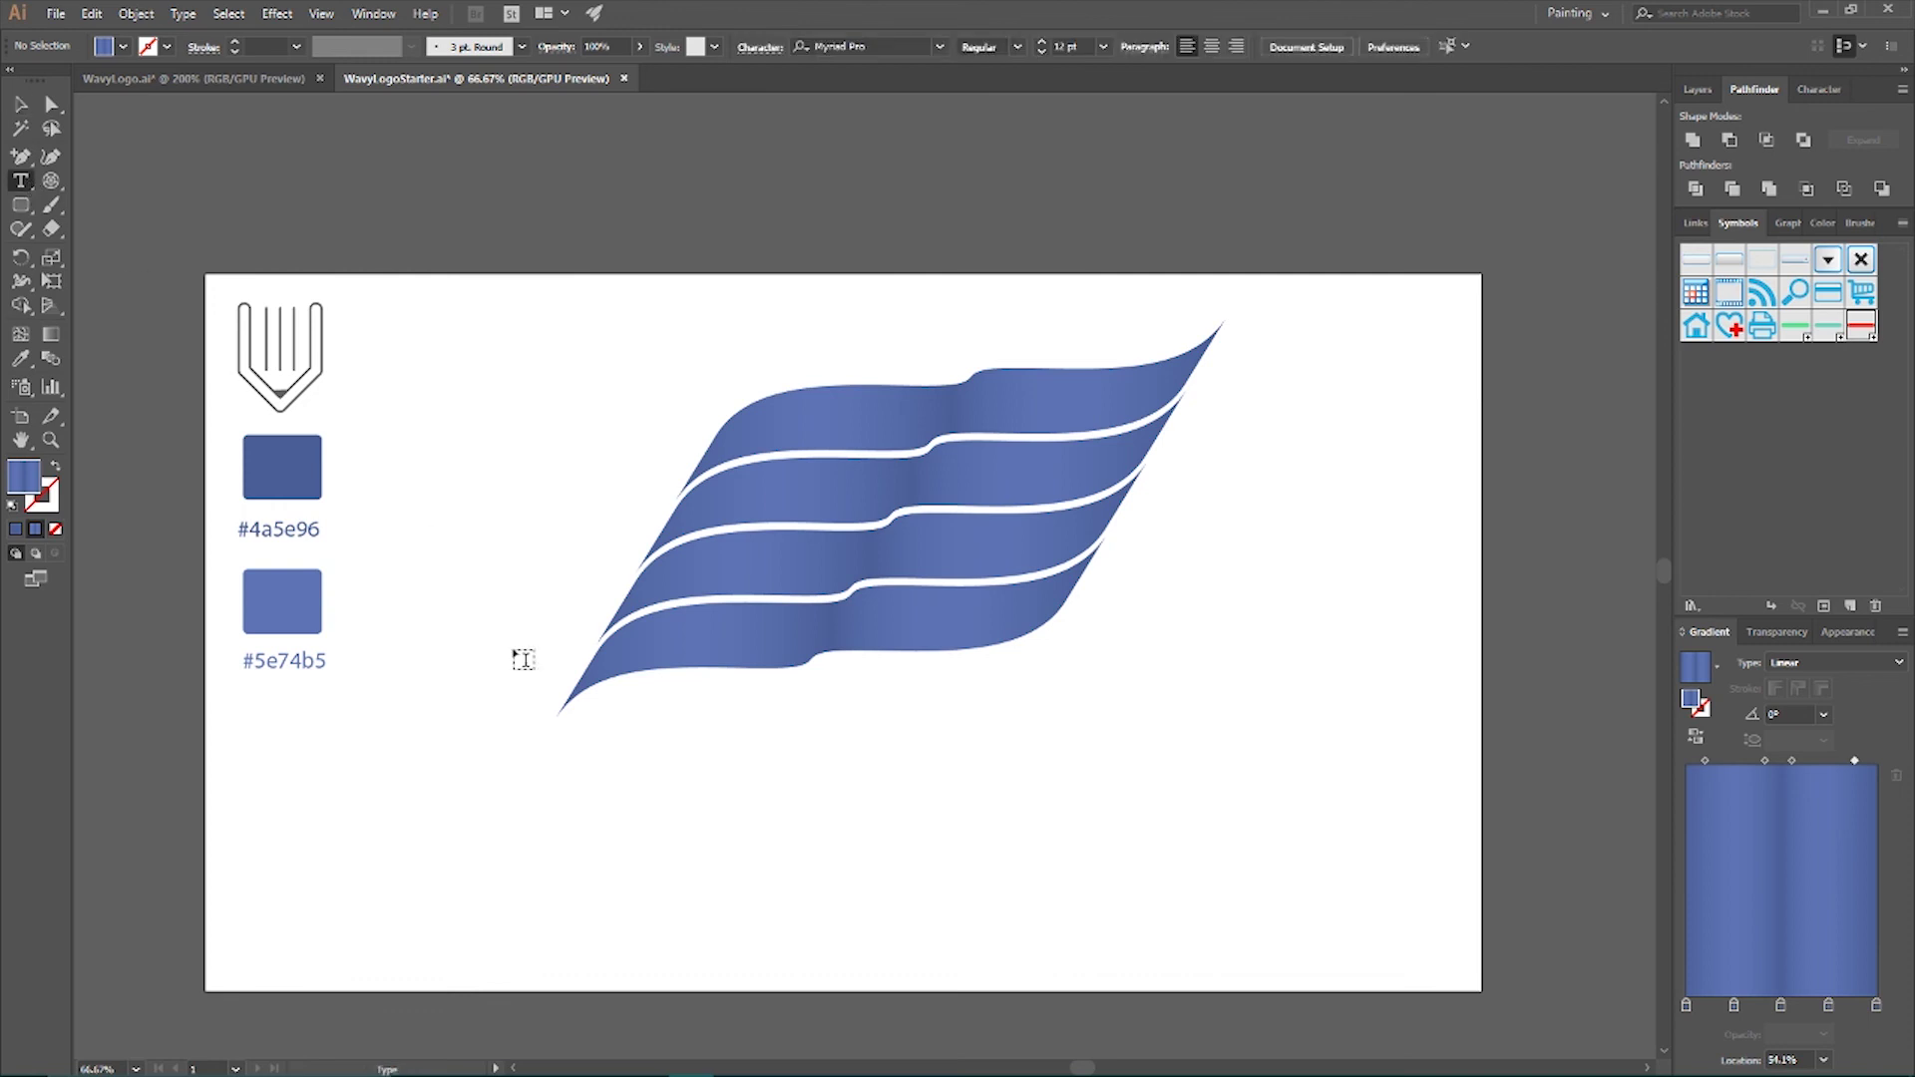
click(610, 752)
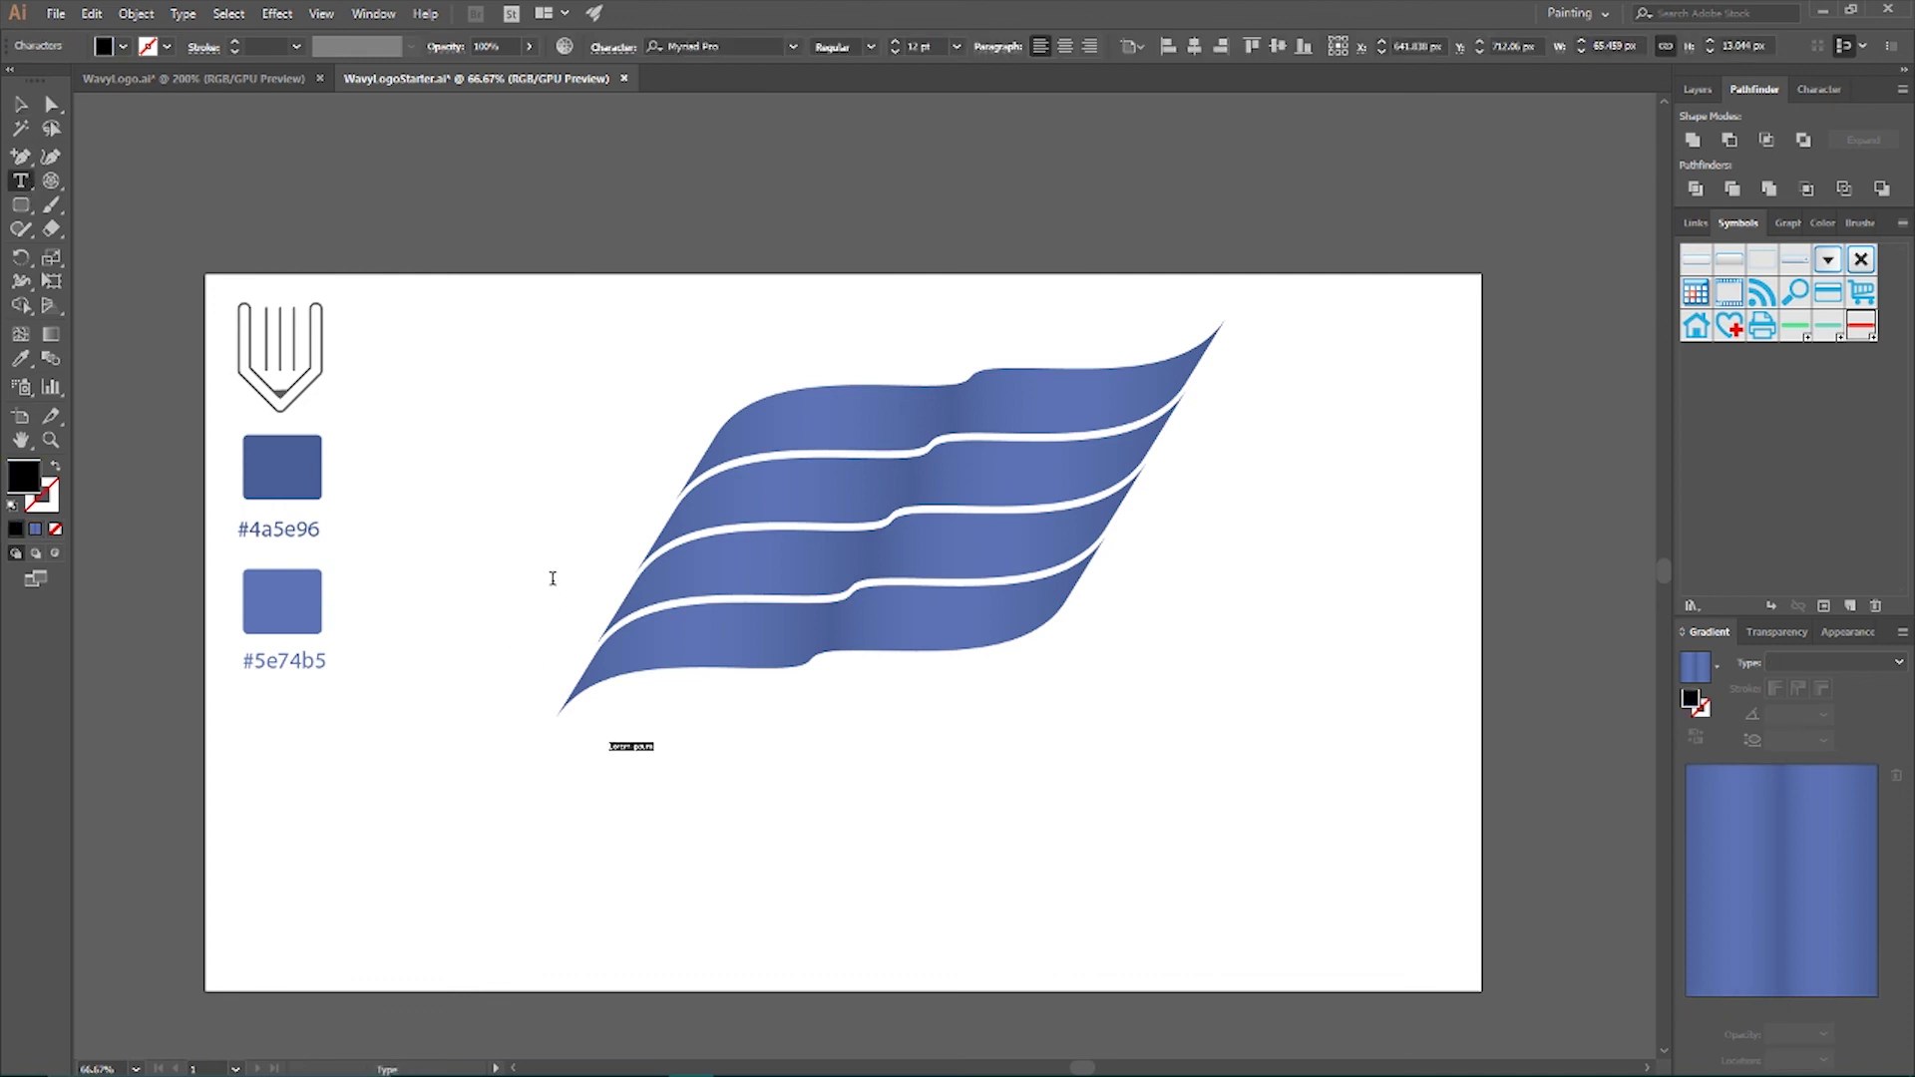
key(BackSpace)
click(20, 104)
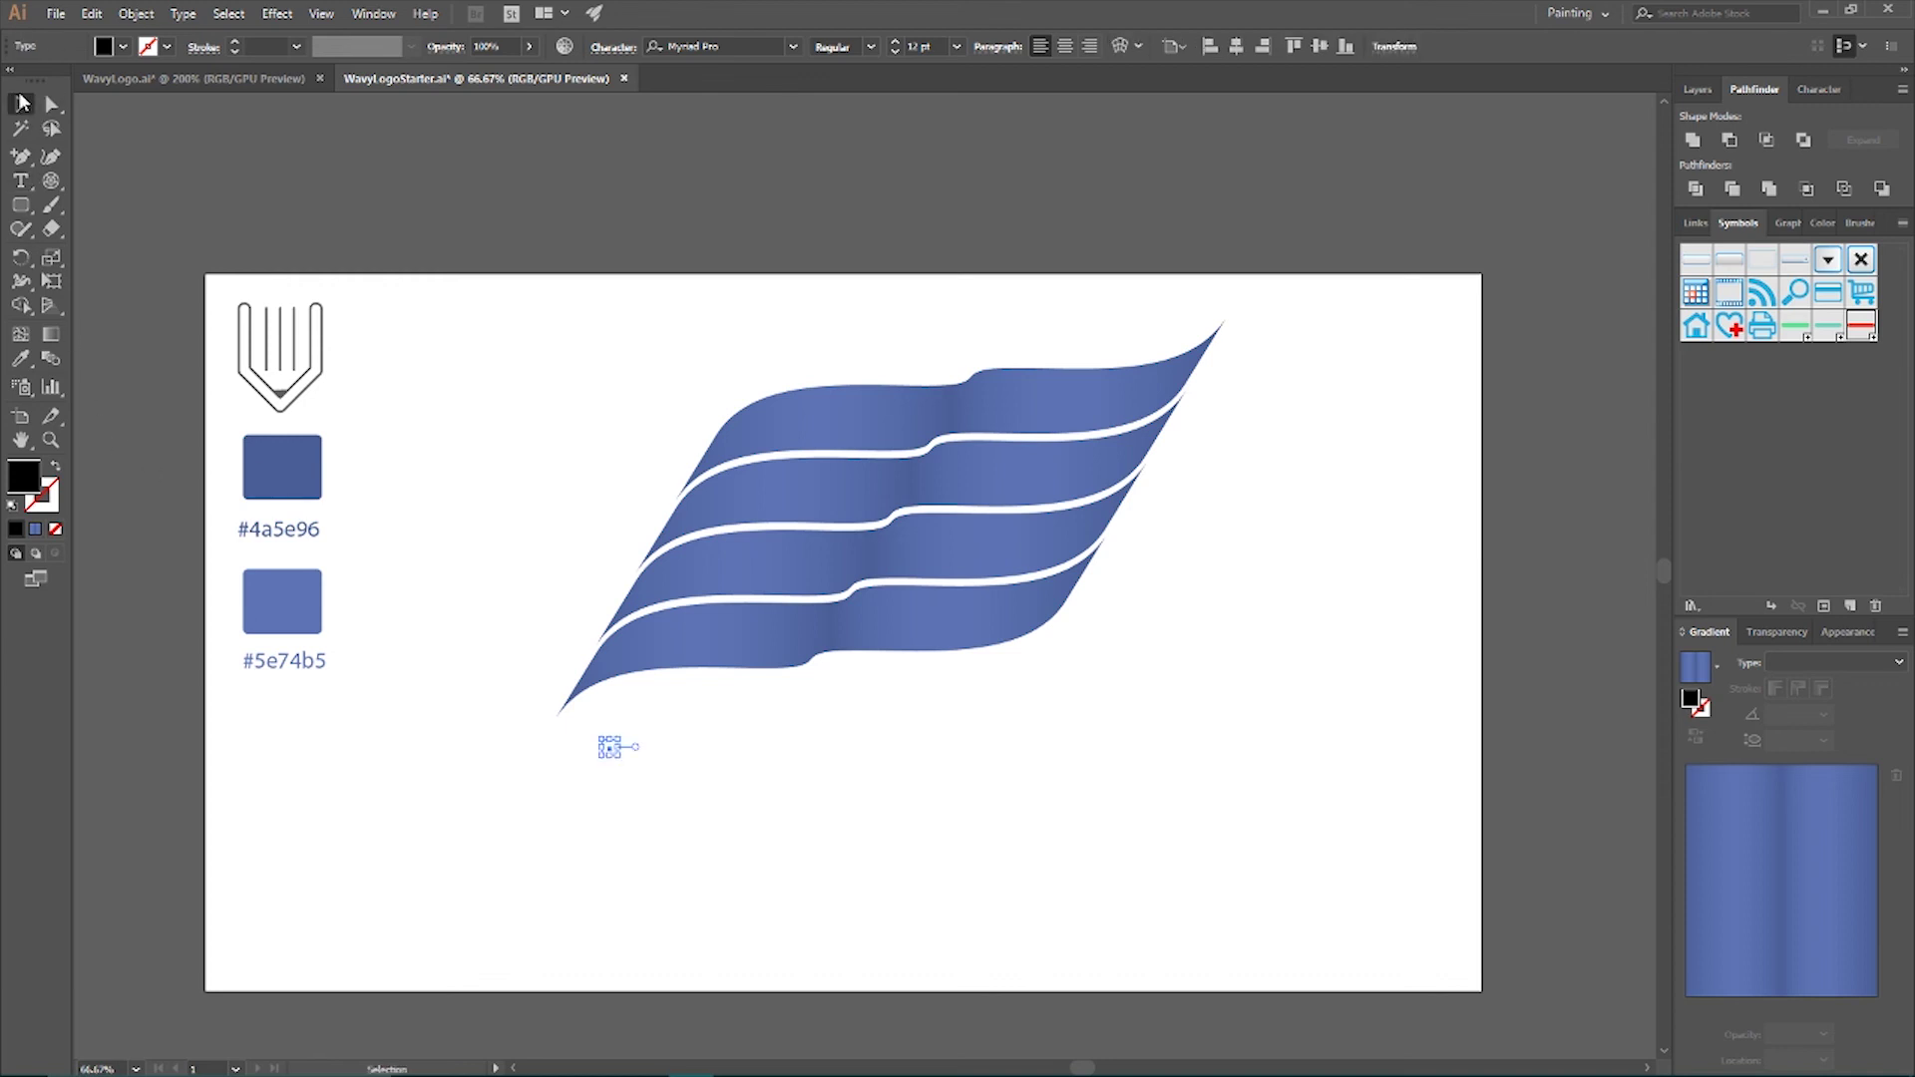
click(656, 724)
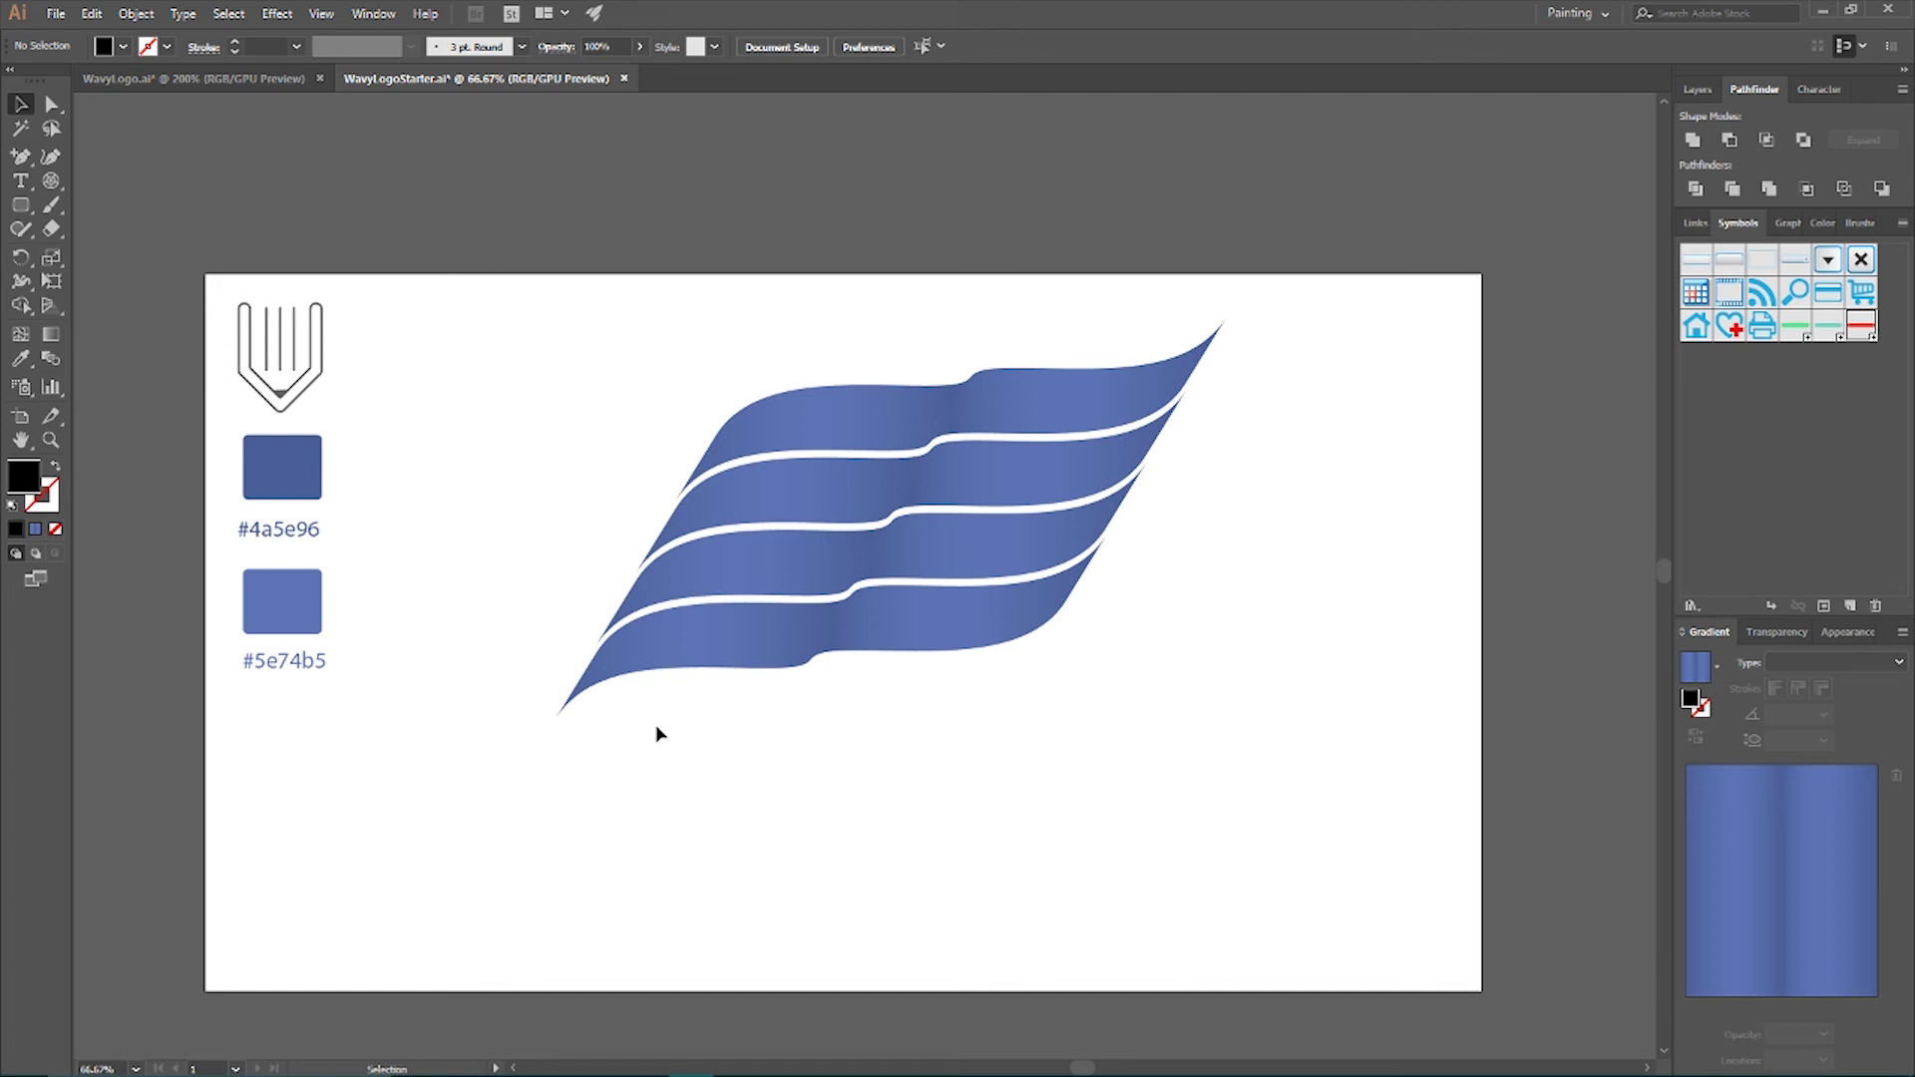
Select the whole logo, scale it down to about 585 px wide, and nudge it right and down
drag(514, 249, 1264, 750)
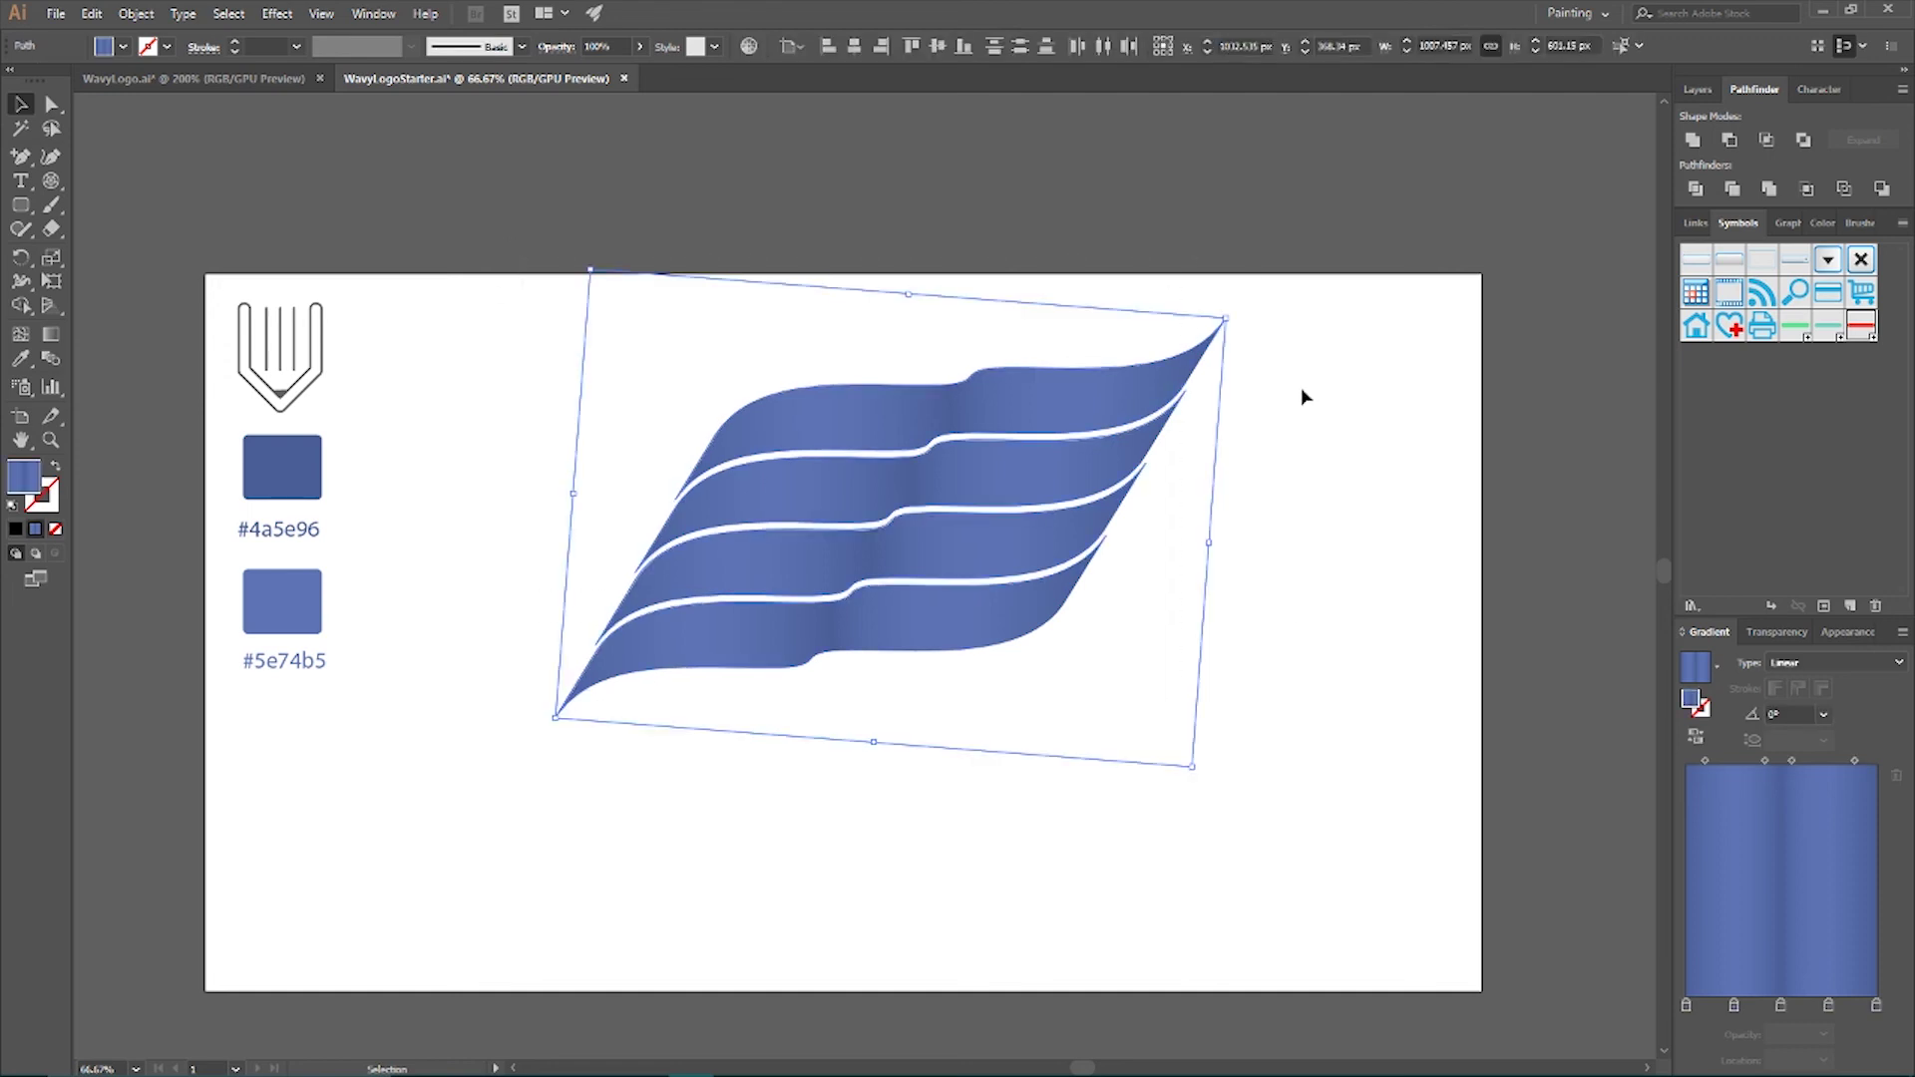
mouse_move(1230, 316)
mouse_down()
mouse_move(1092, 394)
mouse_move(1082, 359)
mouse_move(1080, 406)
mouse_up()
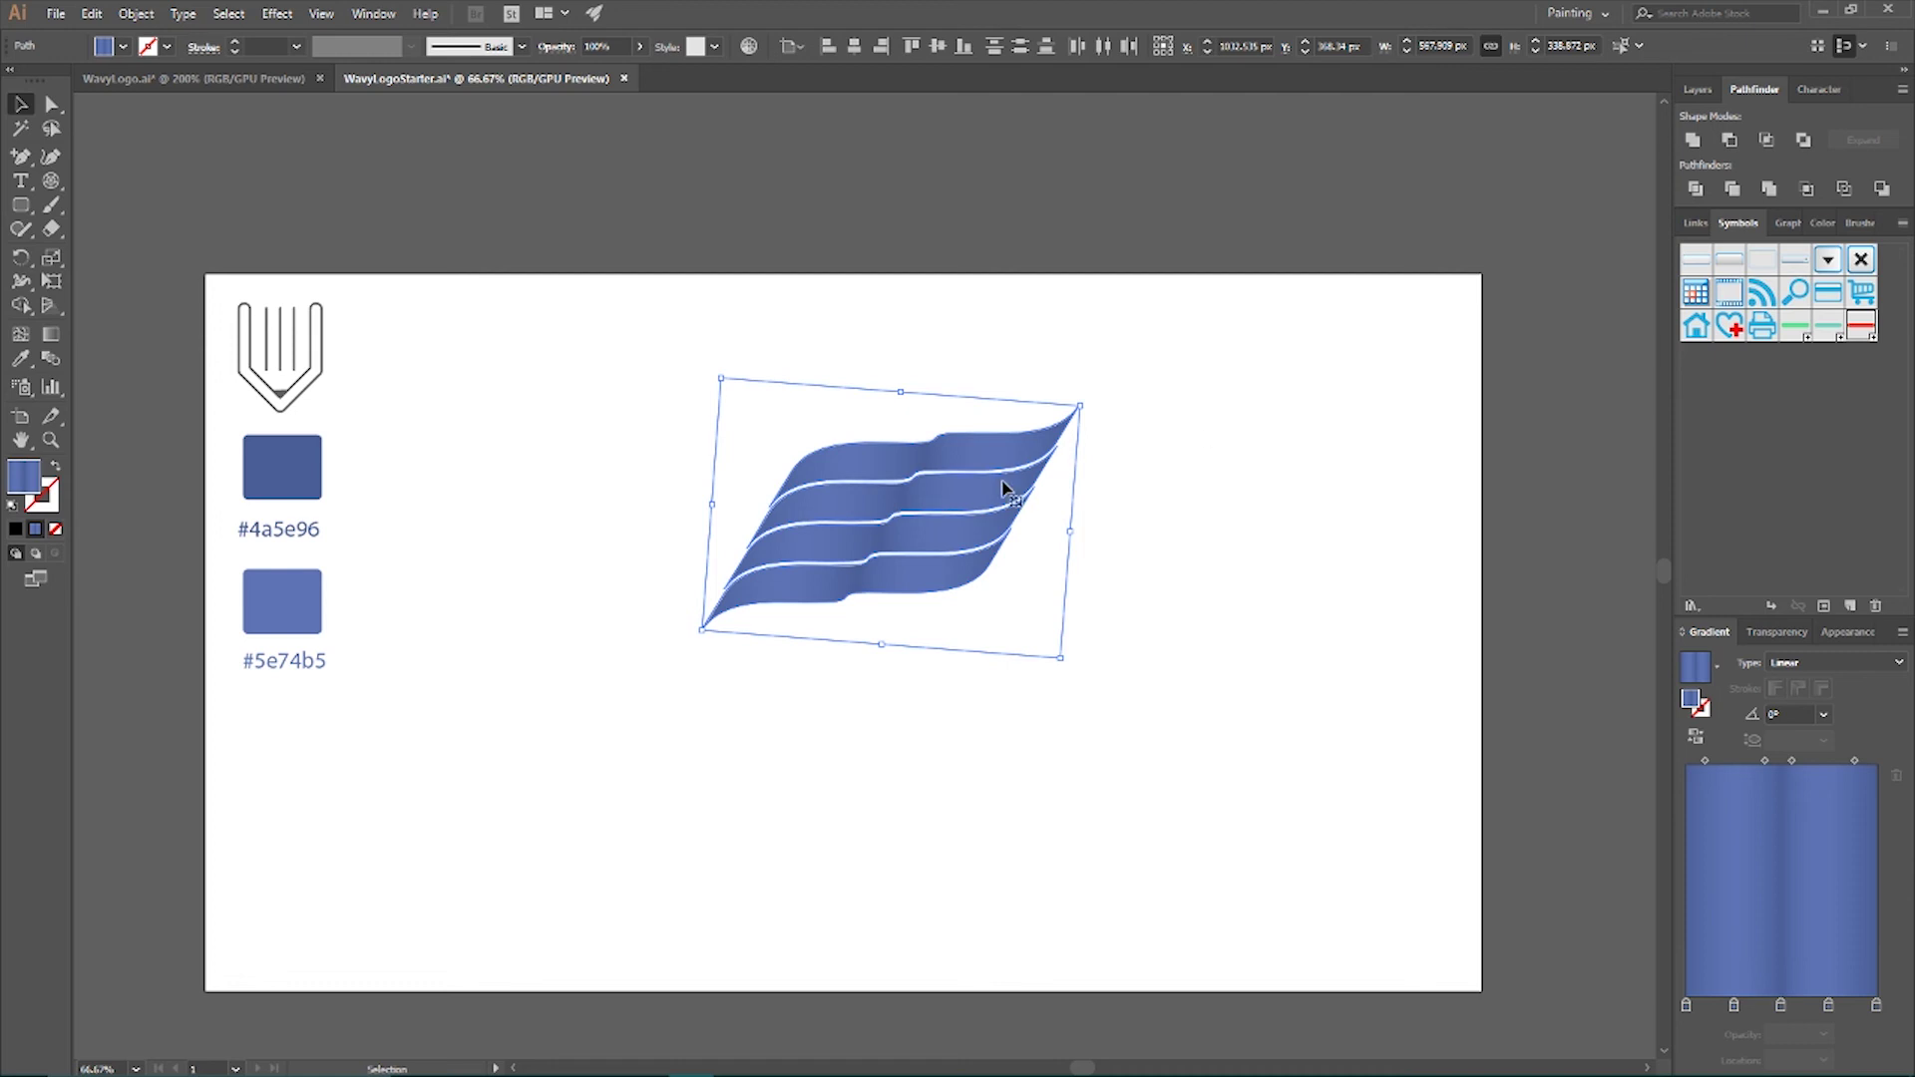
drag(907, 530, 918, 551)
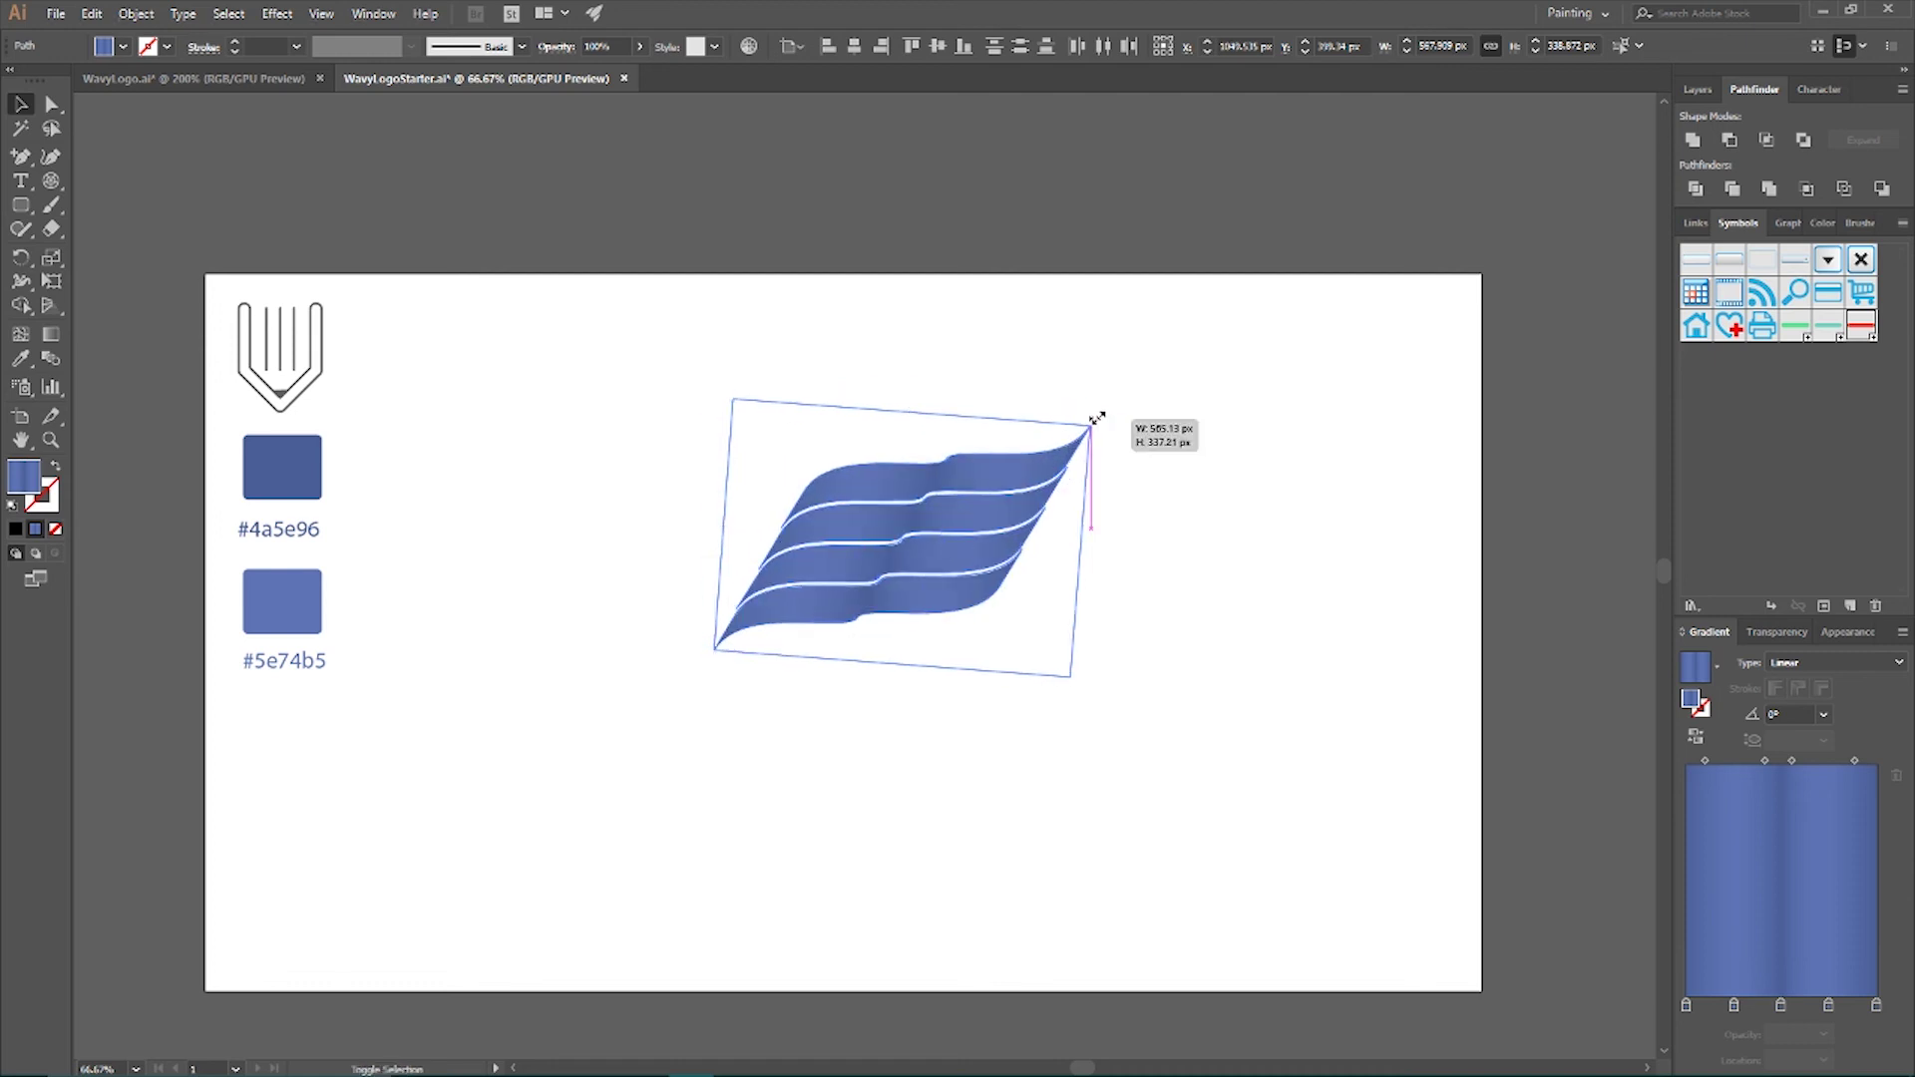